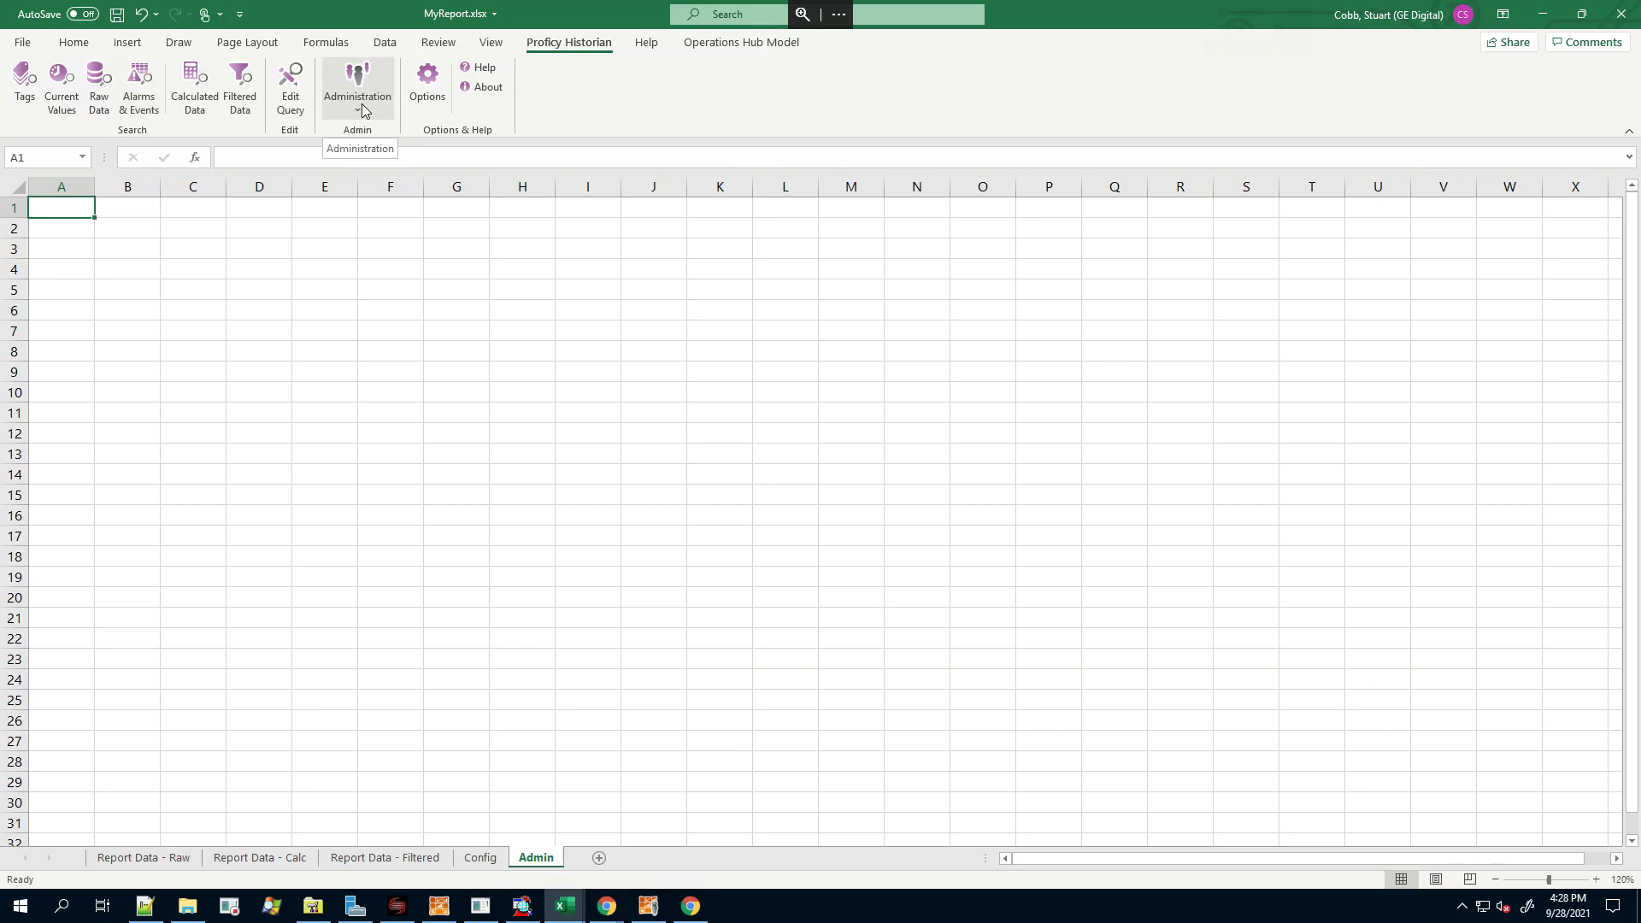
left_click(359, 112)
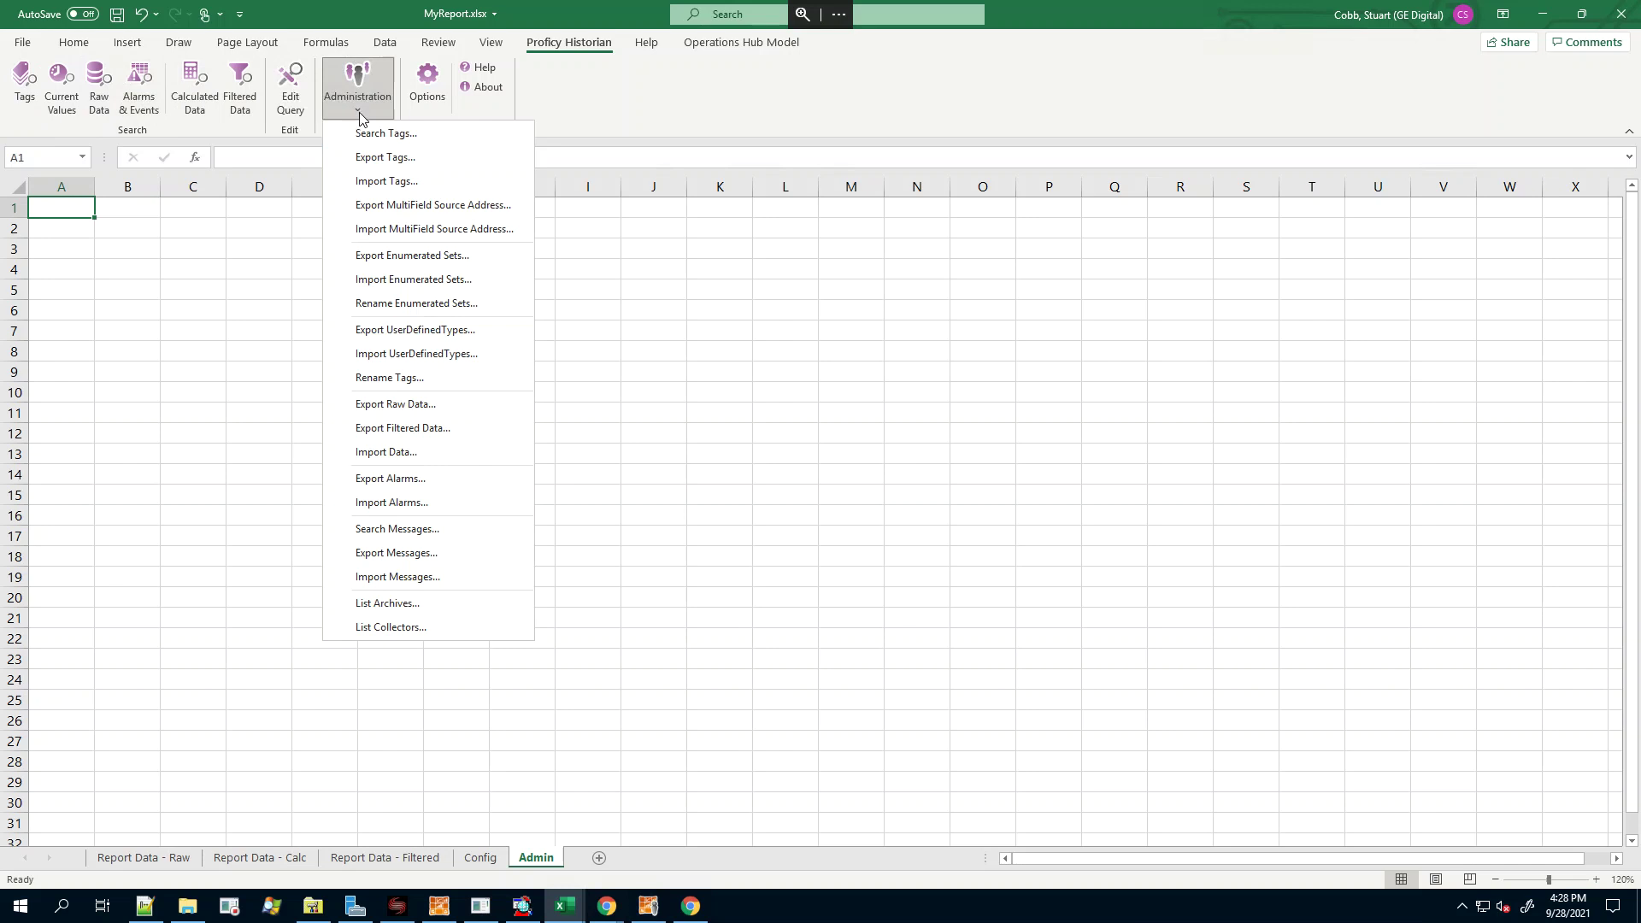
left_click(412, 159)
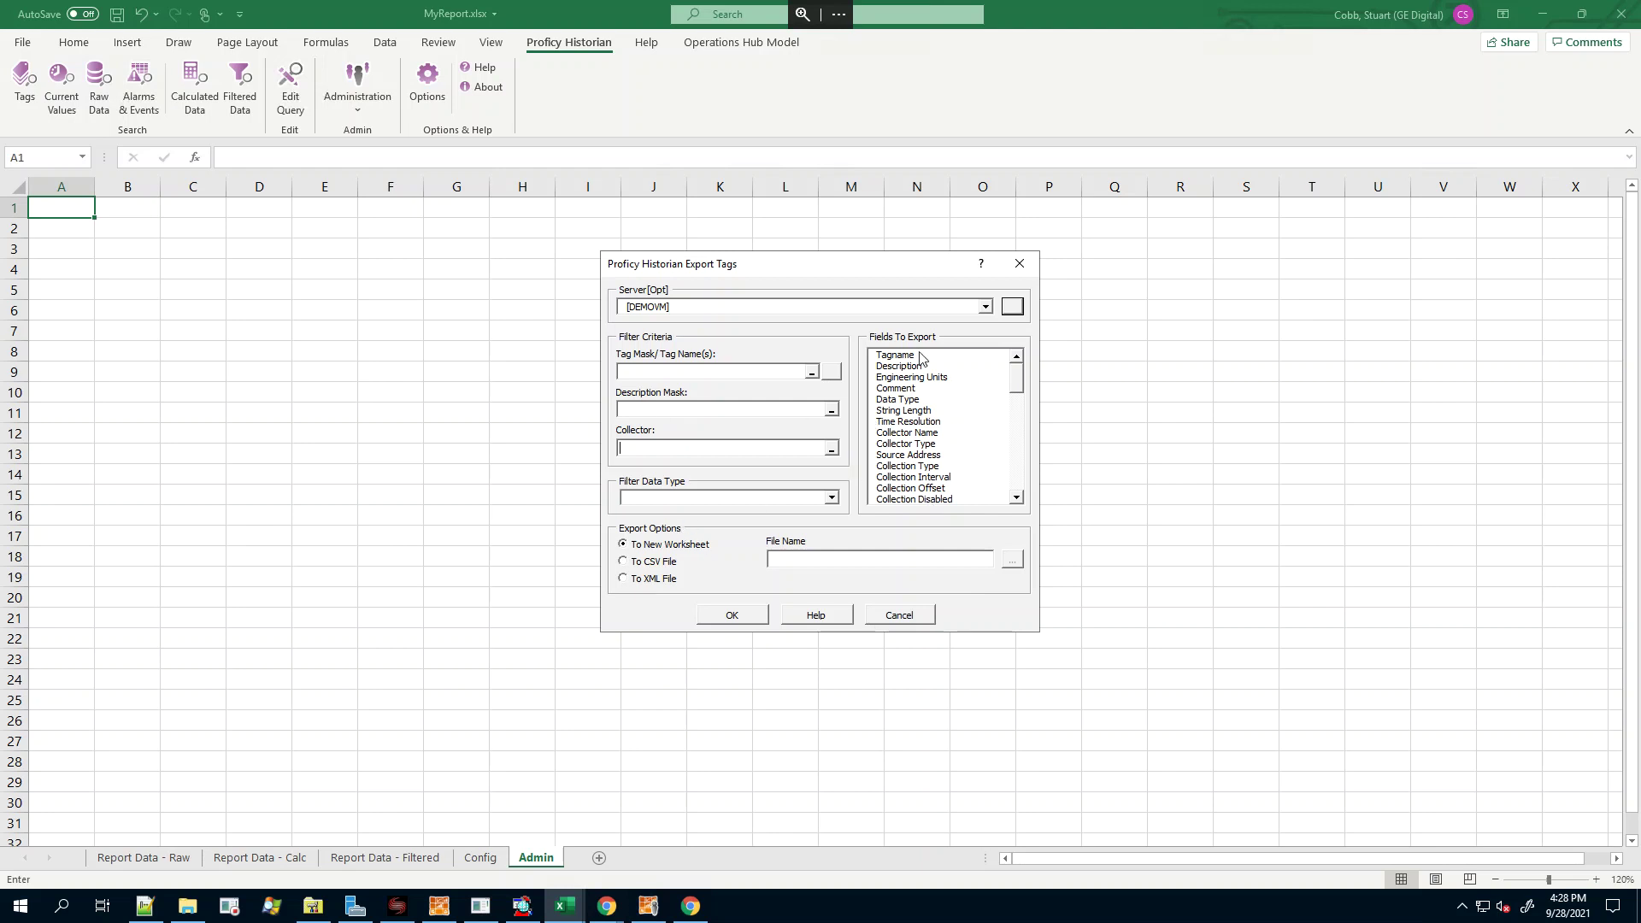
left_click_drag(913, 359, 938, 556)
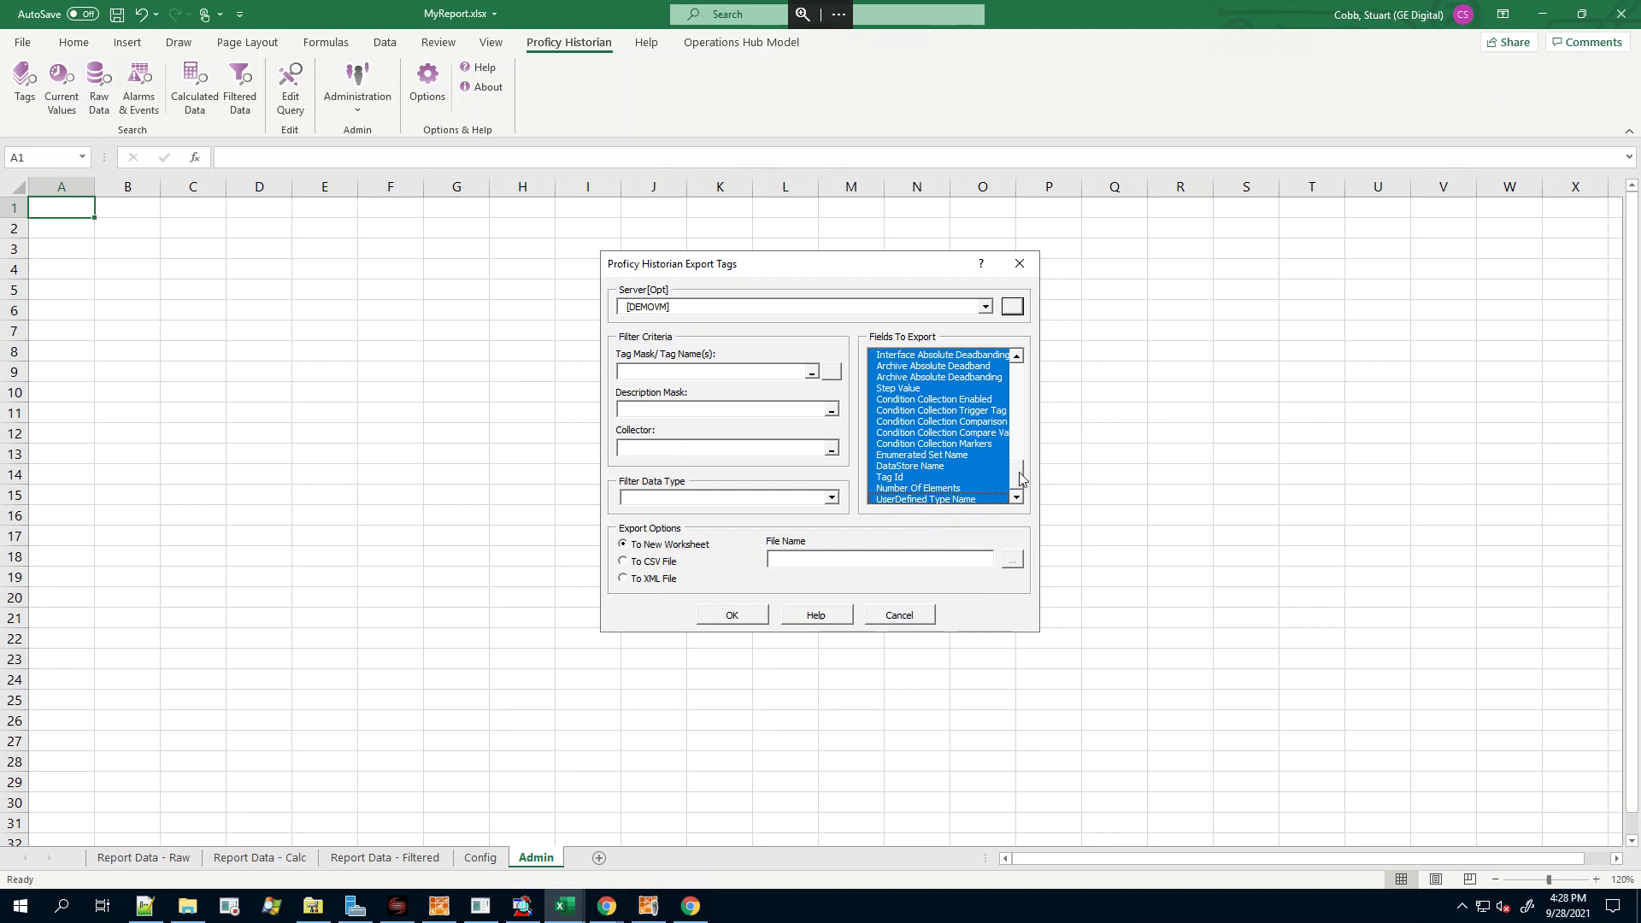
left_click_drag(1022, 485, 1027, 368)
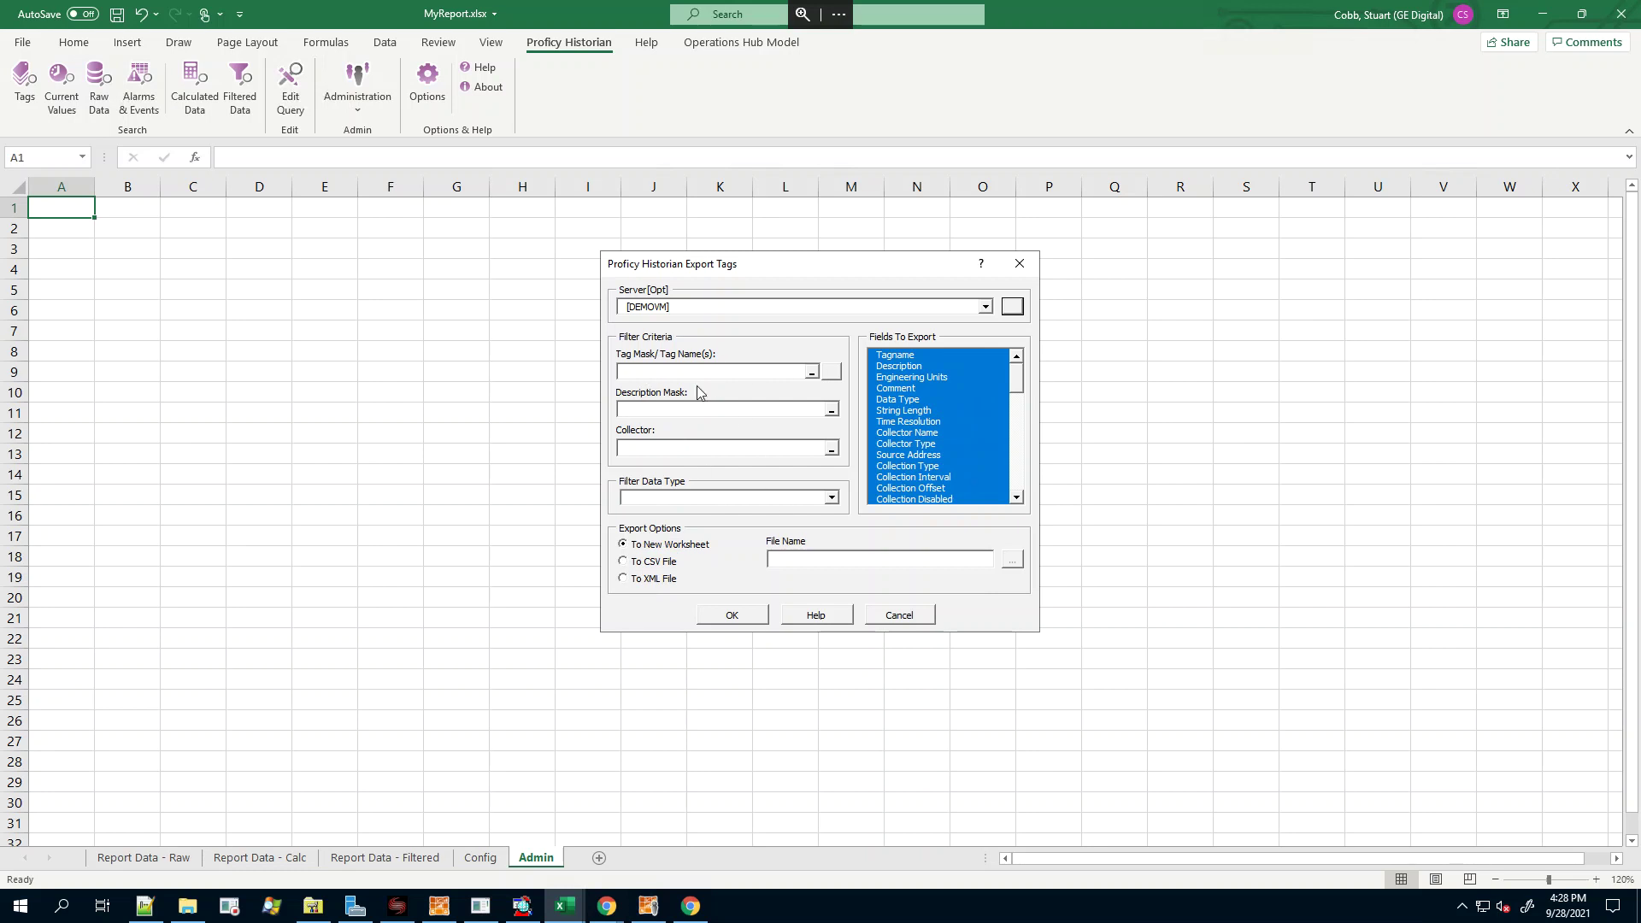
left_click(897, 616)
left_click(355, 104)
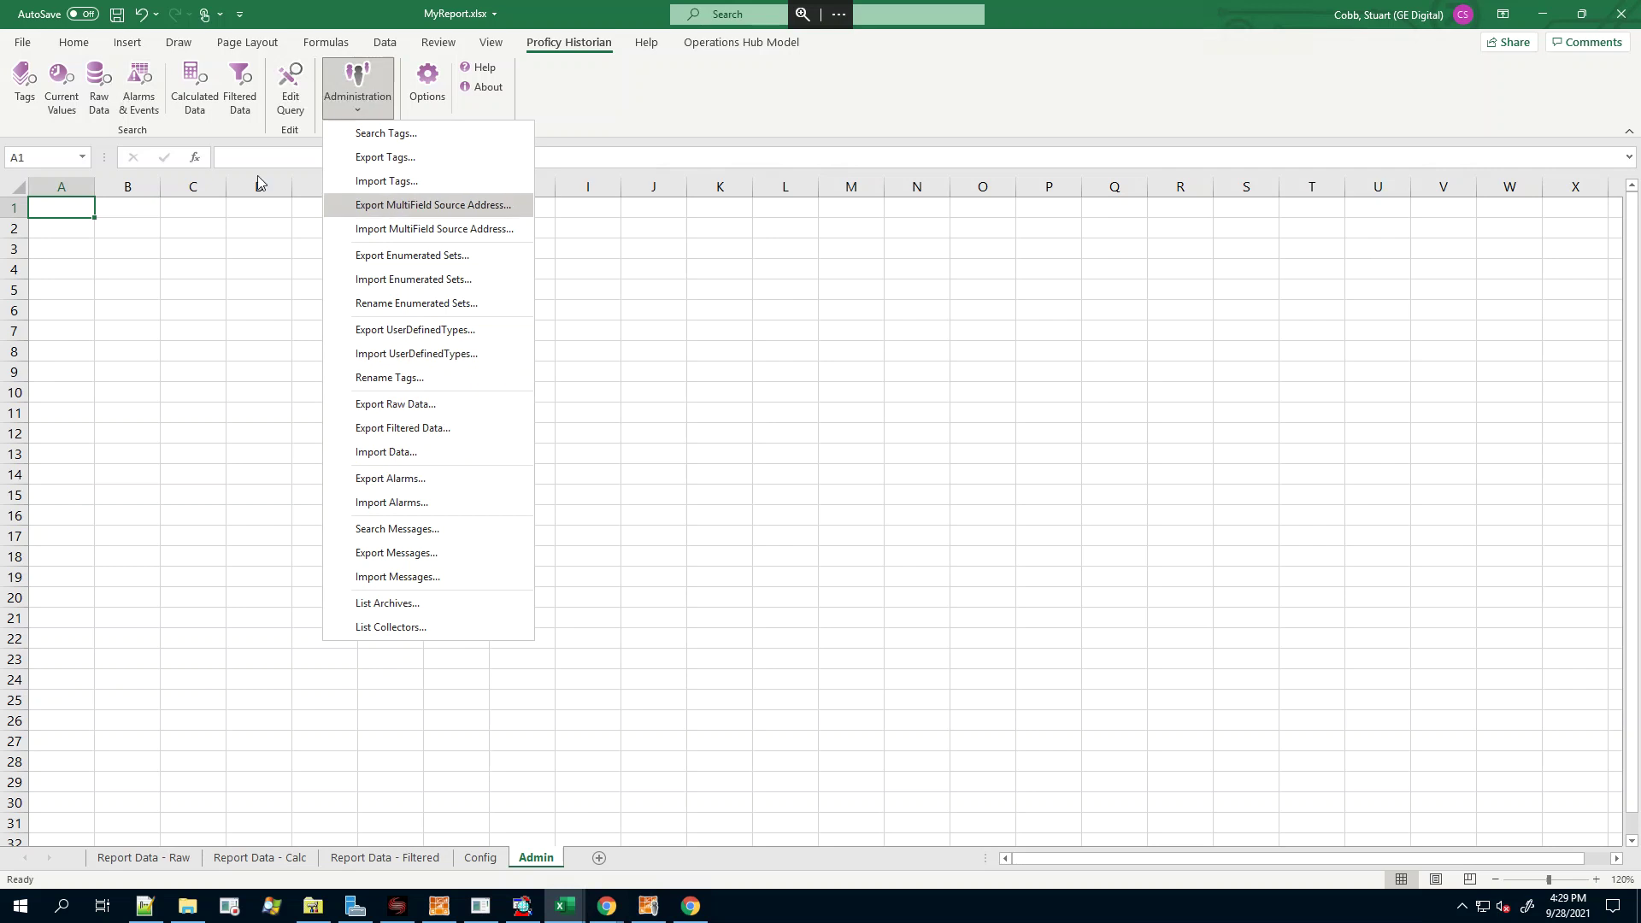
left_click(73, 232)
left_click(71, 237)
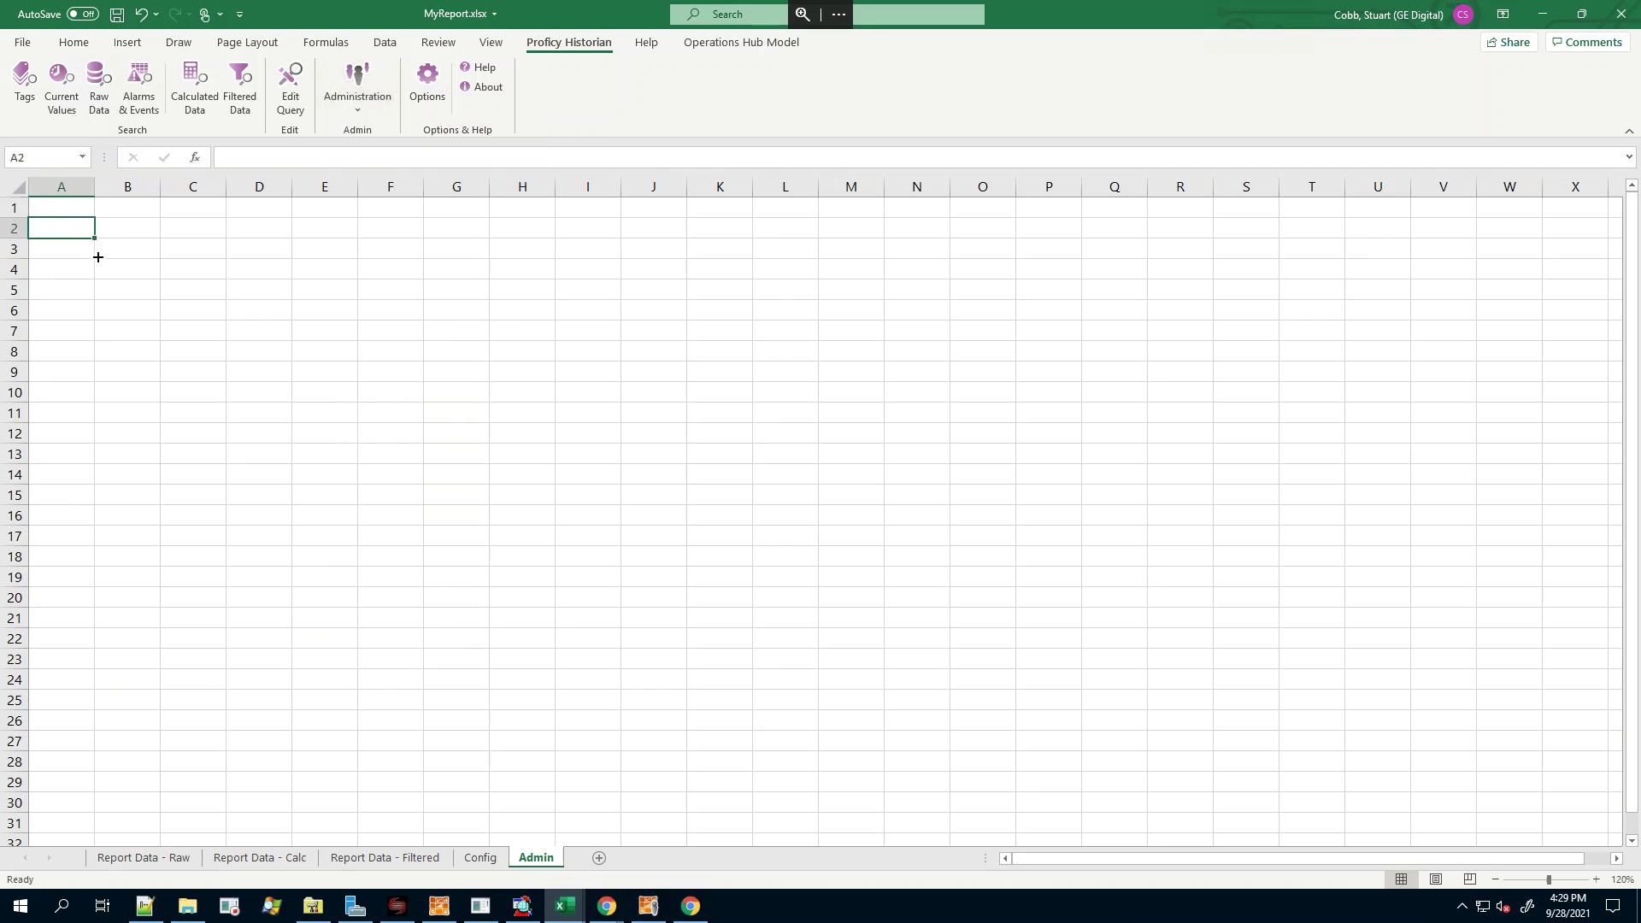
On the Config sheet, search the Historian tags with the mask *T6* and add all found tags to the selection
left_click(481, 858)
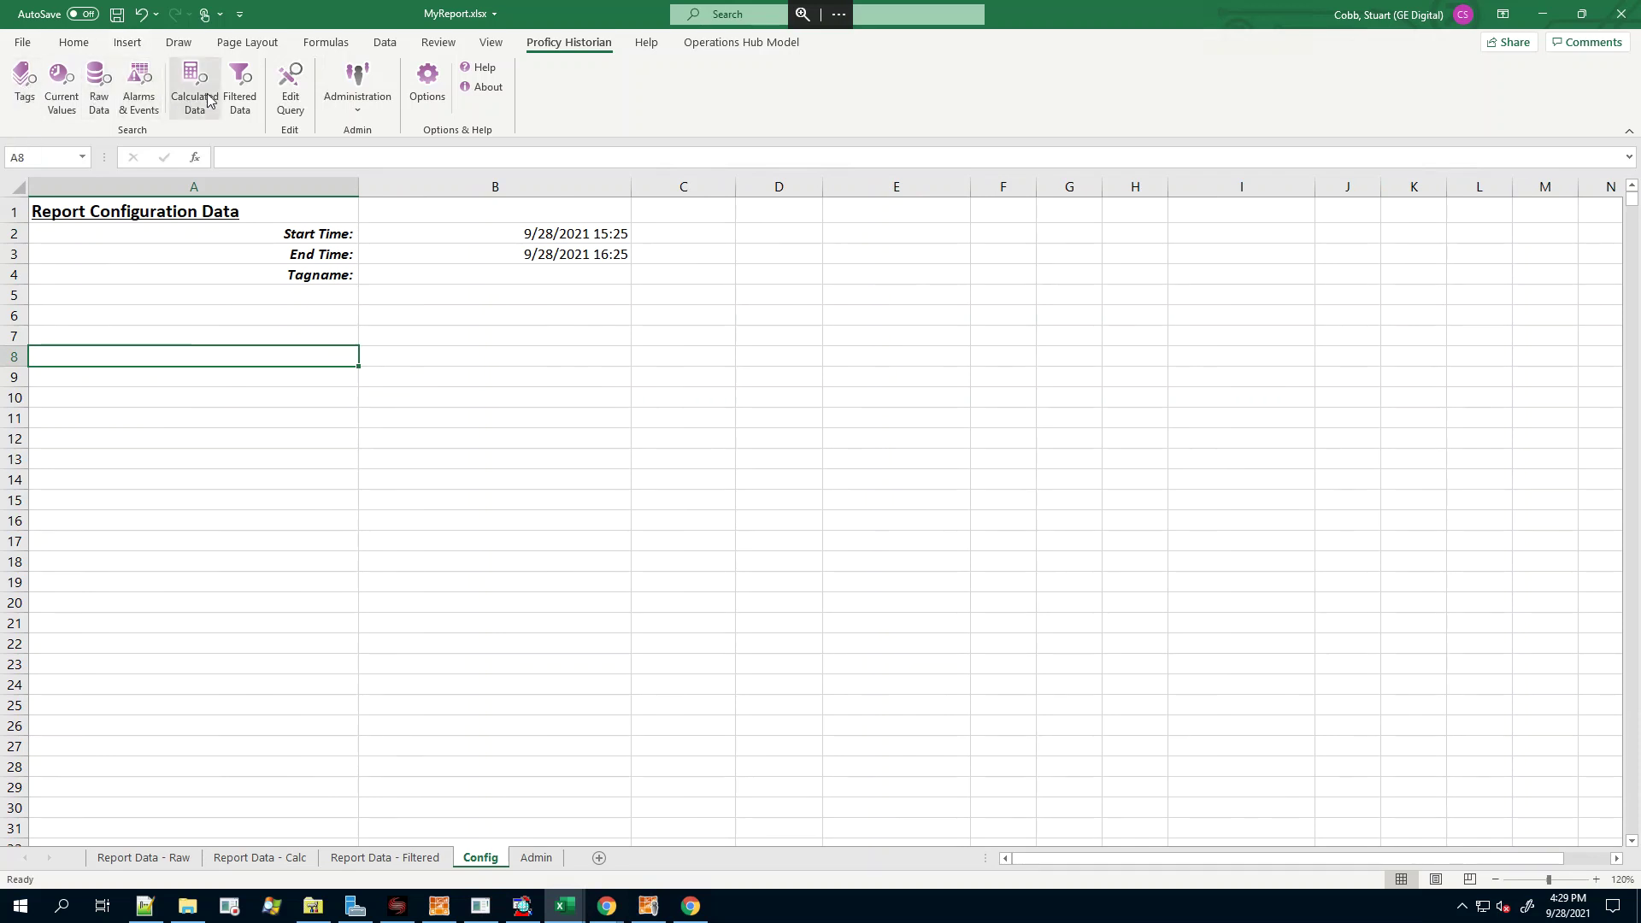
left_click(23, 93)
left_click(598, 286)
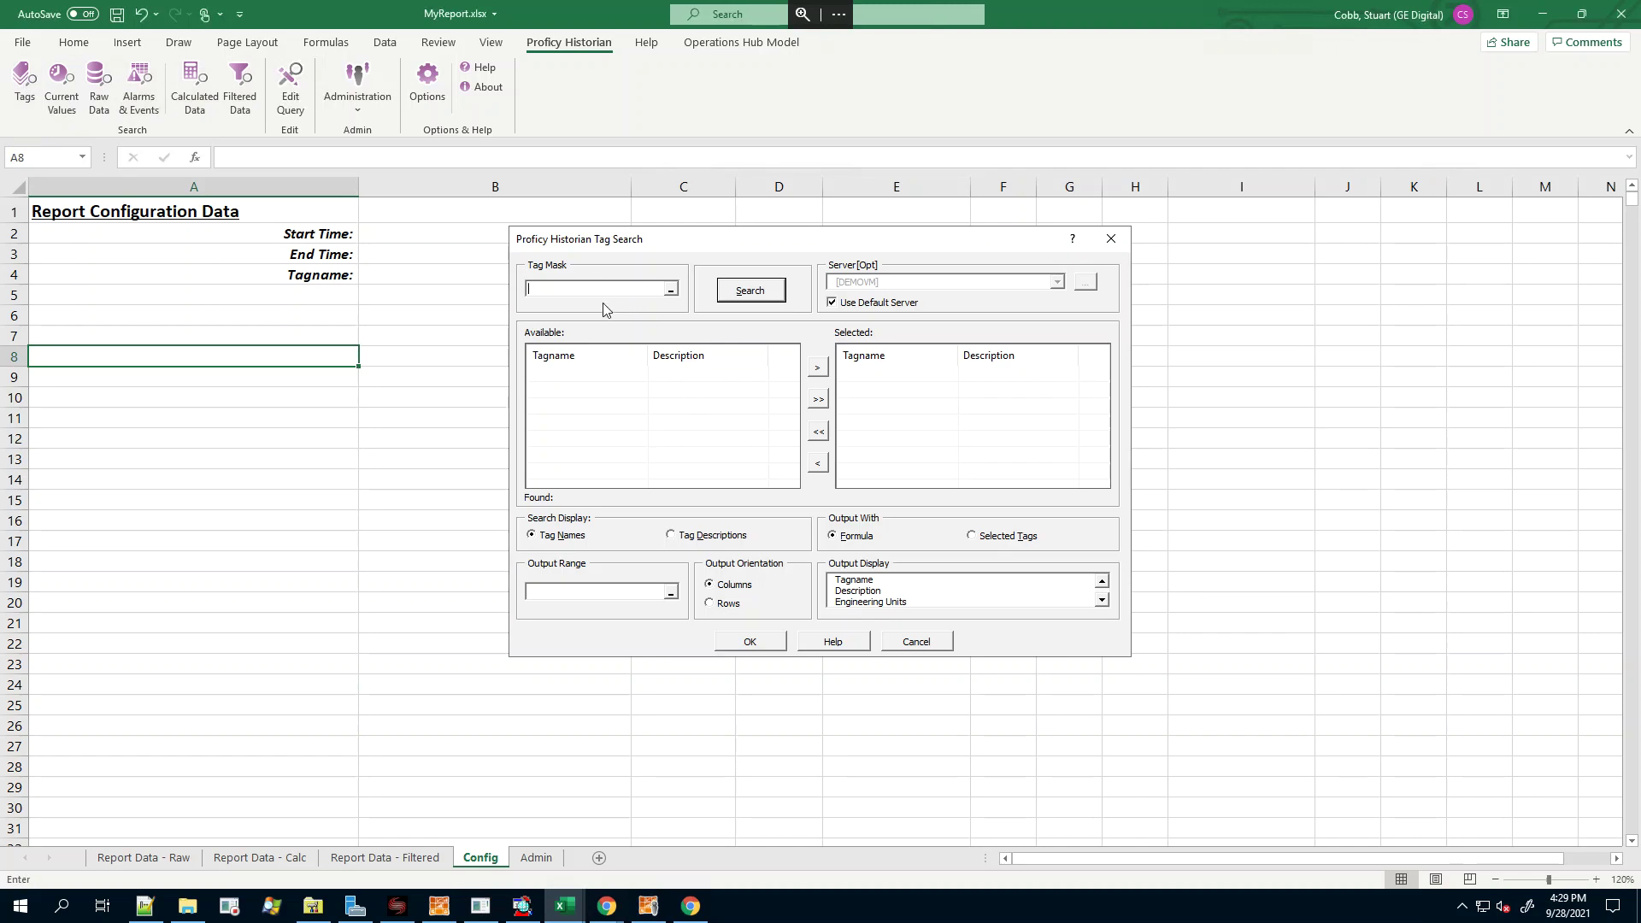
type("*T6*")
left_click(745, 291)
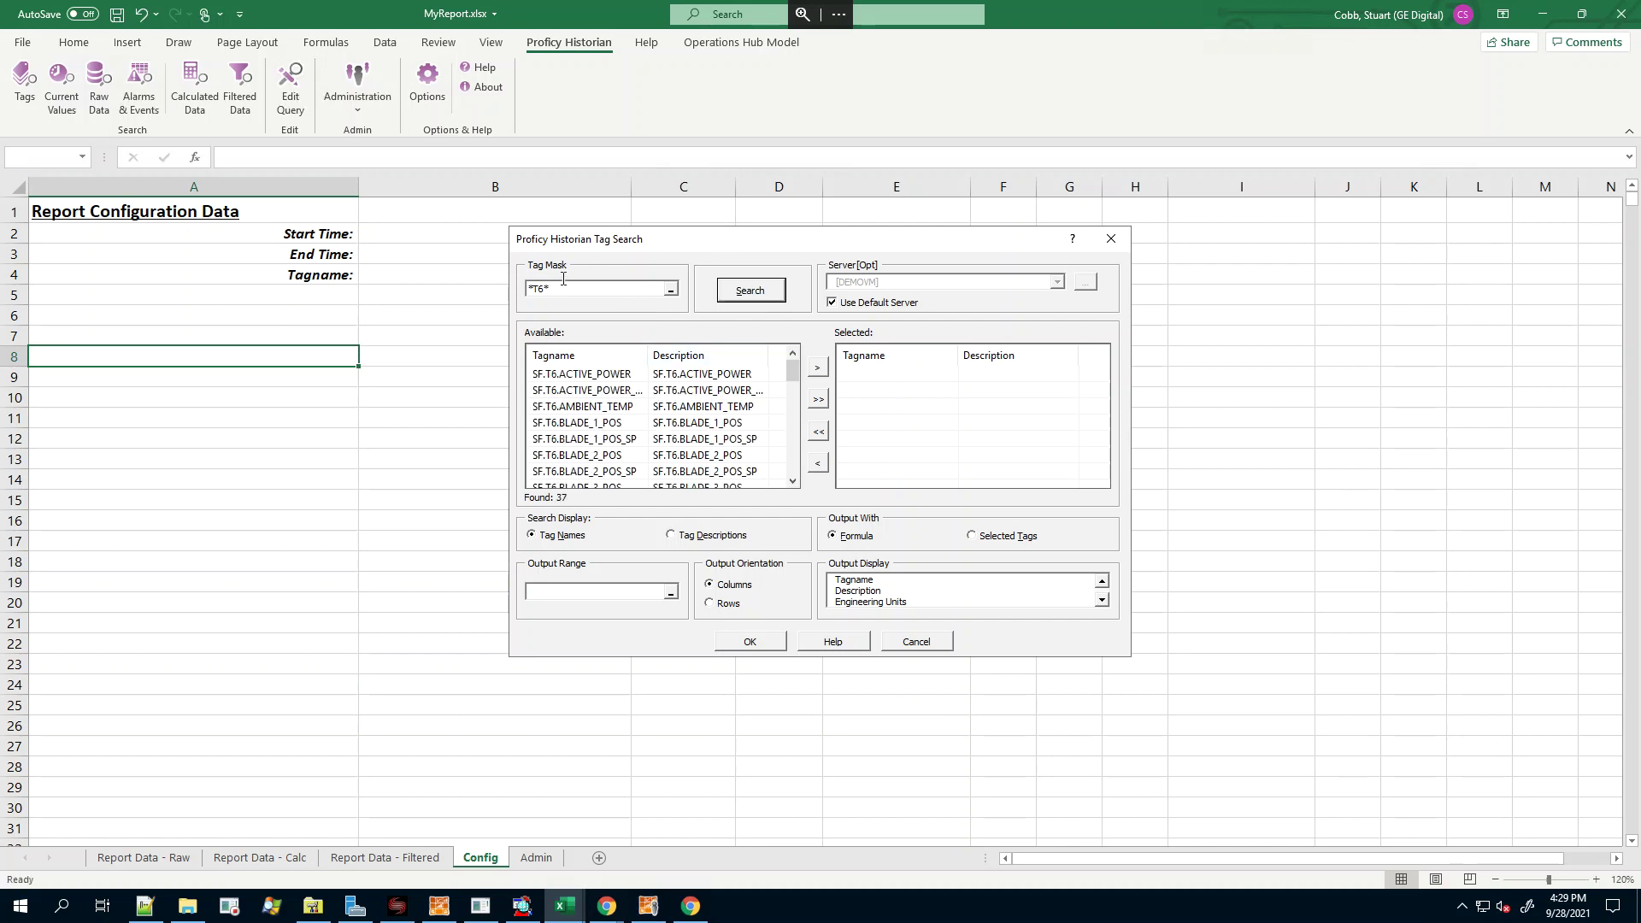
left_click_drag(570, 289, 522, 283)
left_click(820, 398)
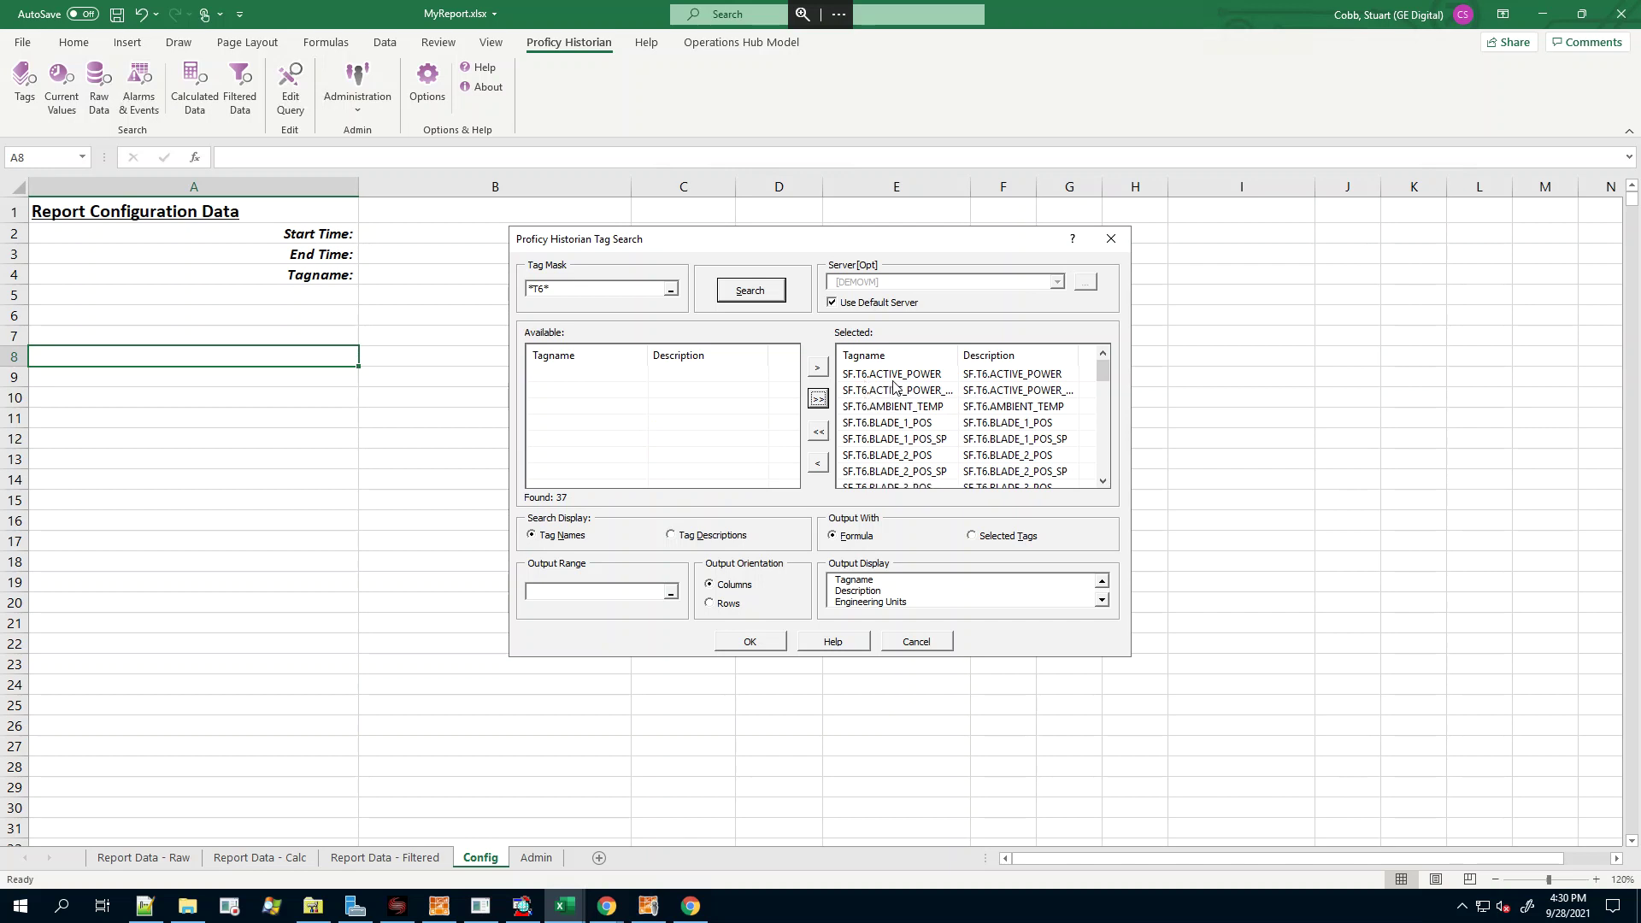
mouse_move(1105, 367)
left_mouse_down()
mouse_move(1106, 462)
mouse_move(1106, 359)
left_mouse_up()
Output only the Tagname field of the selected tags as a formula in columns, starting at Config cell A8
left_click(563, 591)
left_click(141, 355)
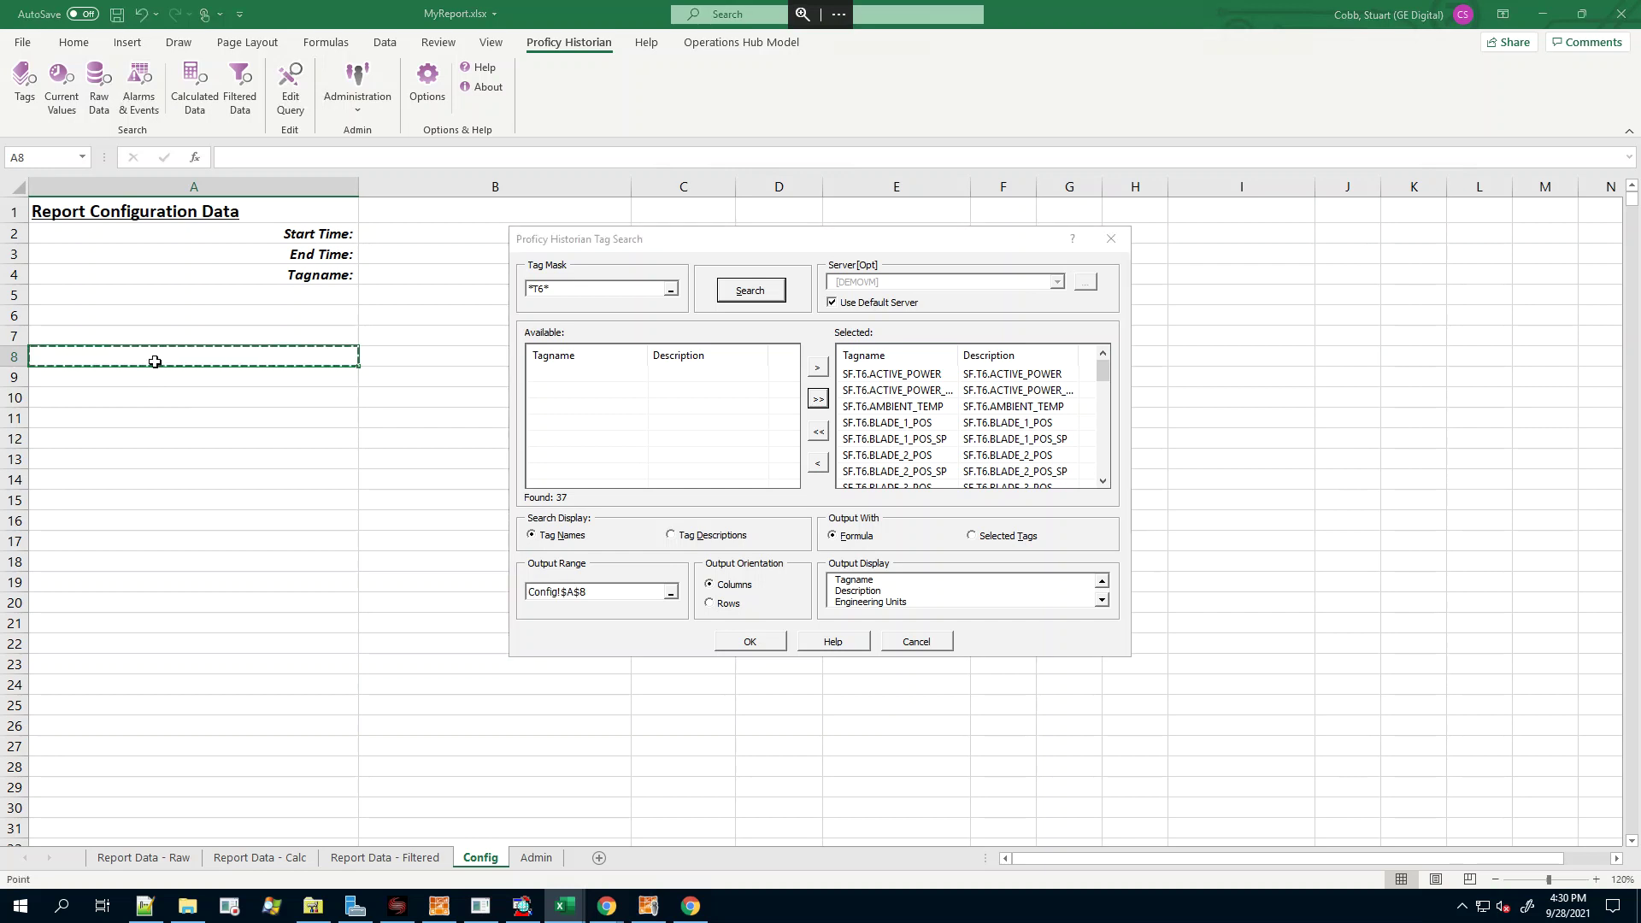
left_click(597, 591)
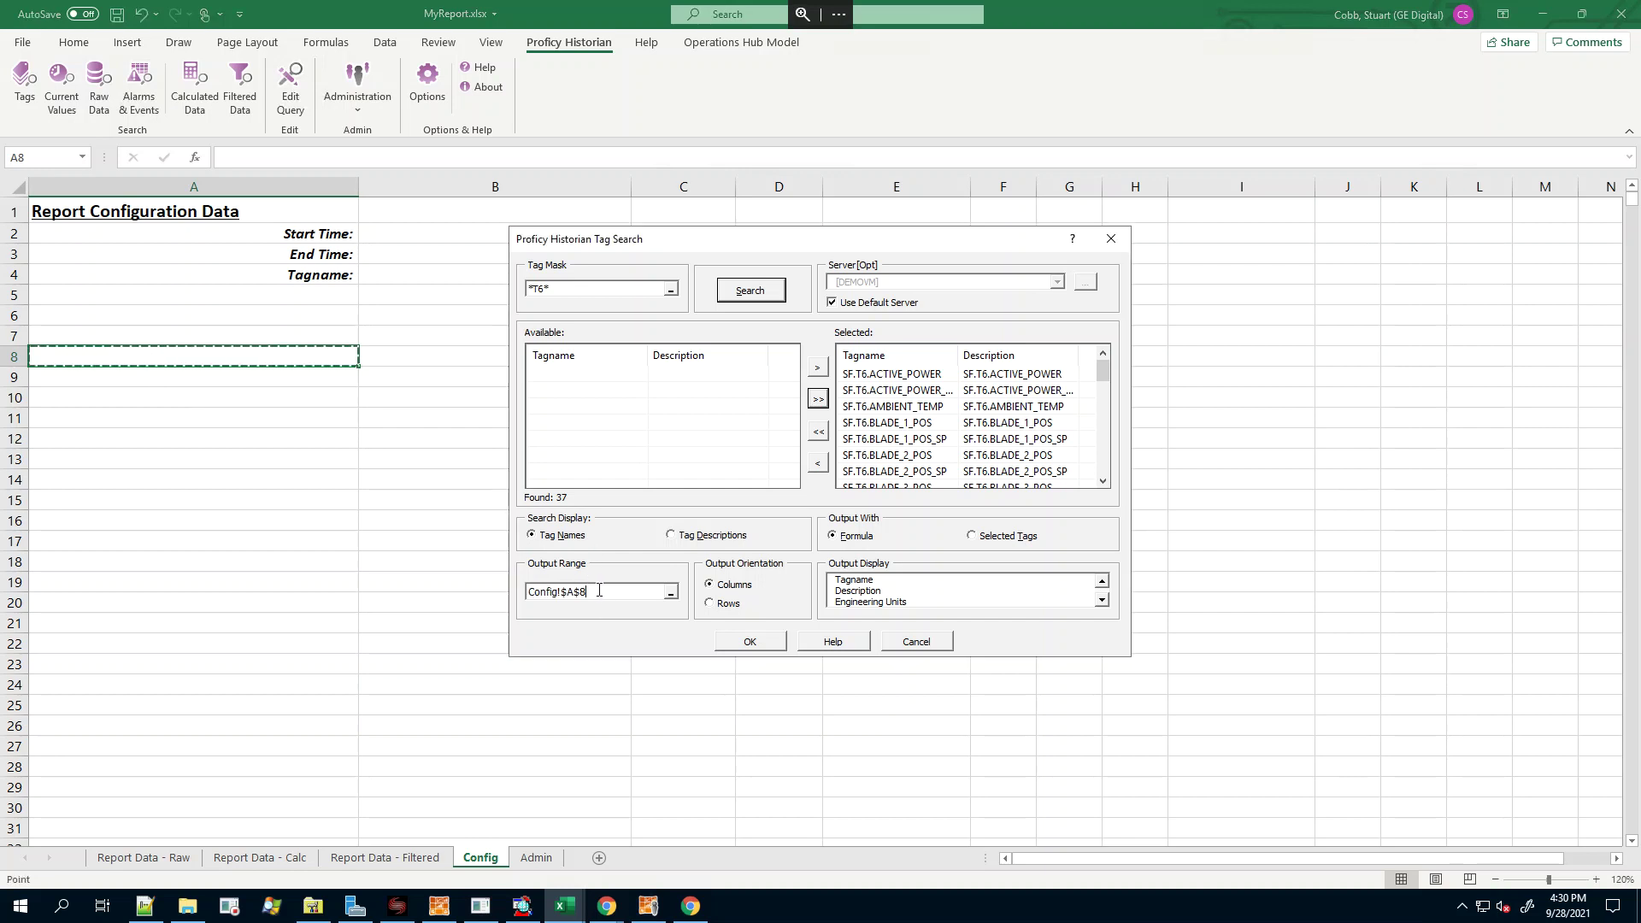
left_click_drag(597, 592, 526, 587)
left_click(616, 593)
left_click(862, 584)
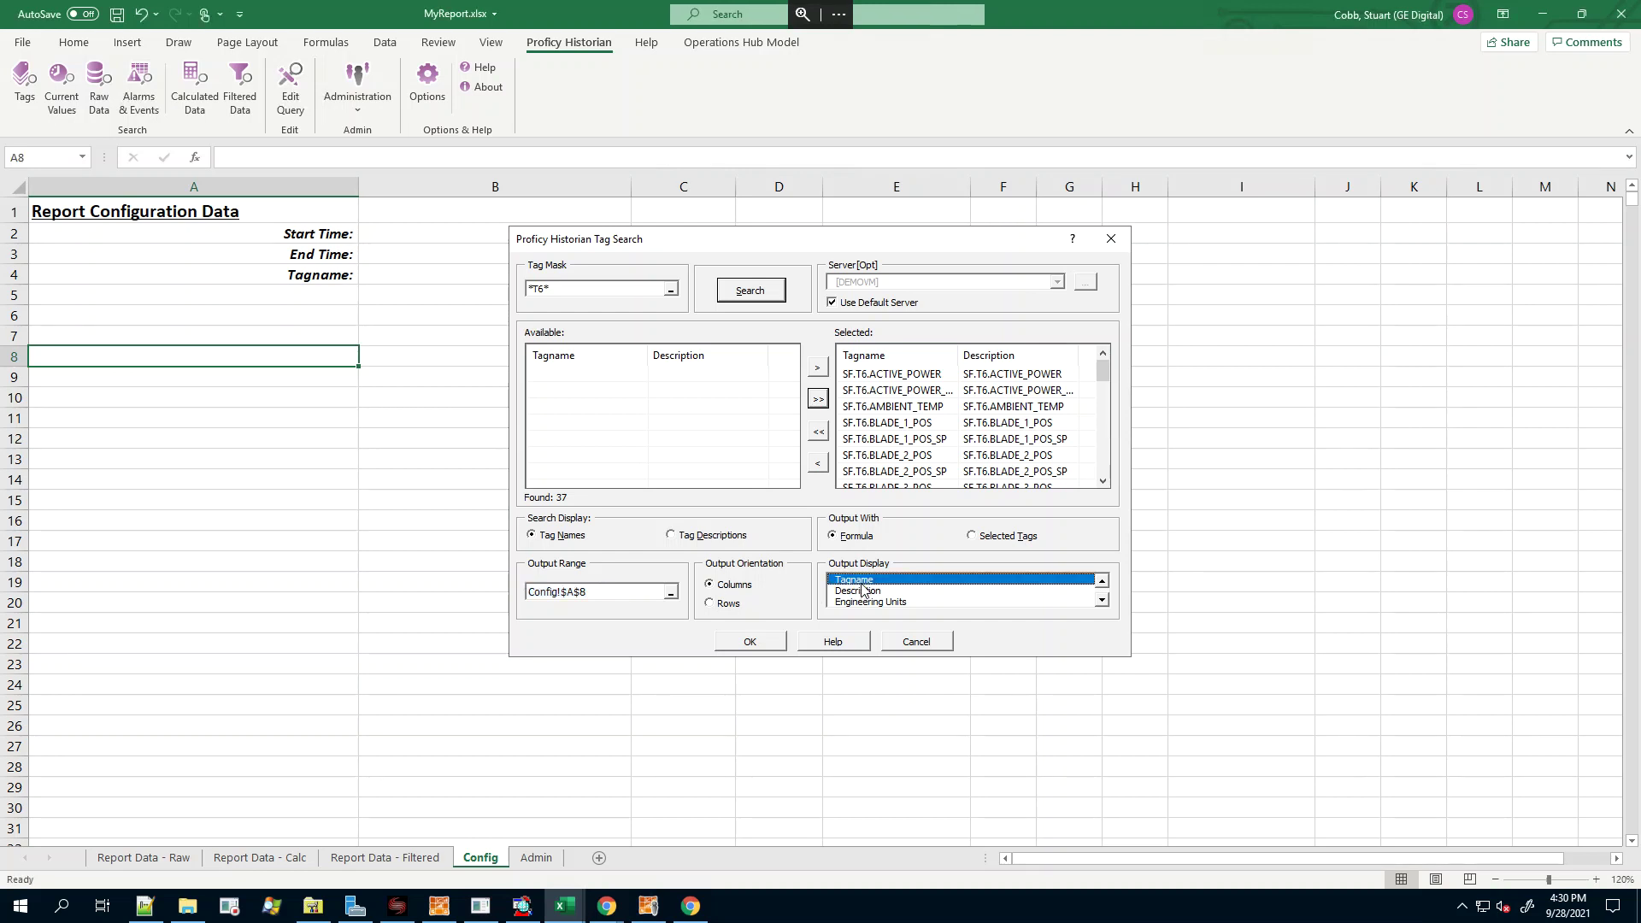
left_click(862, 591)
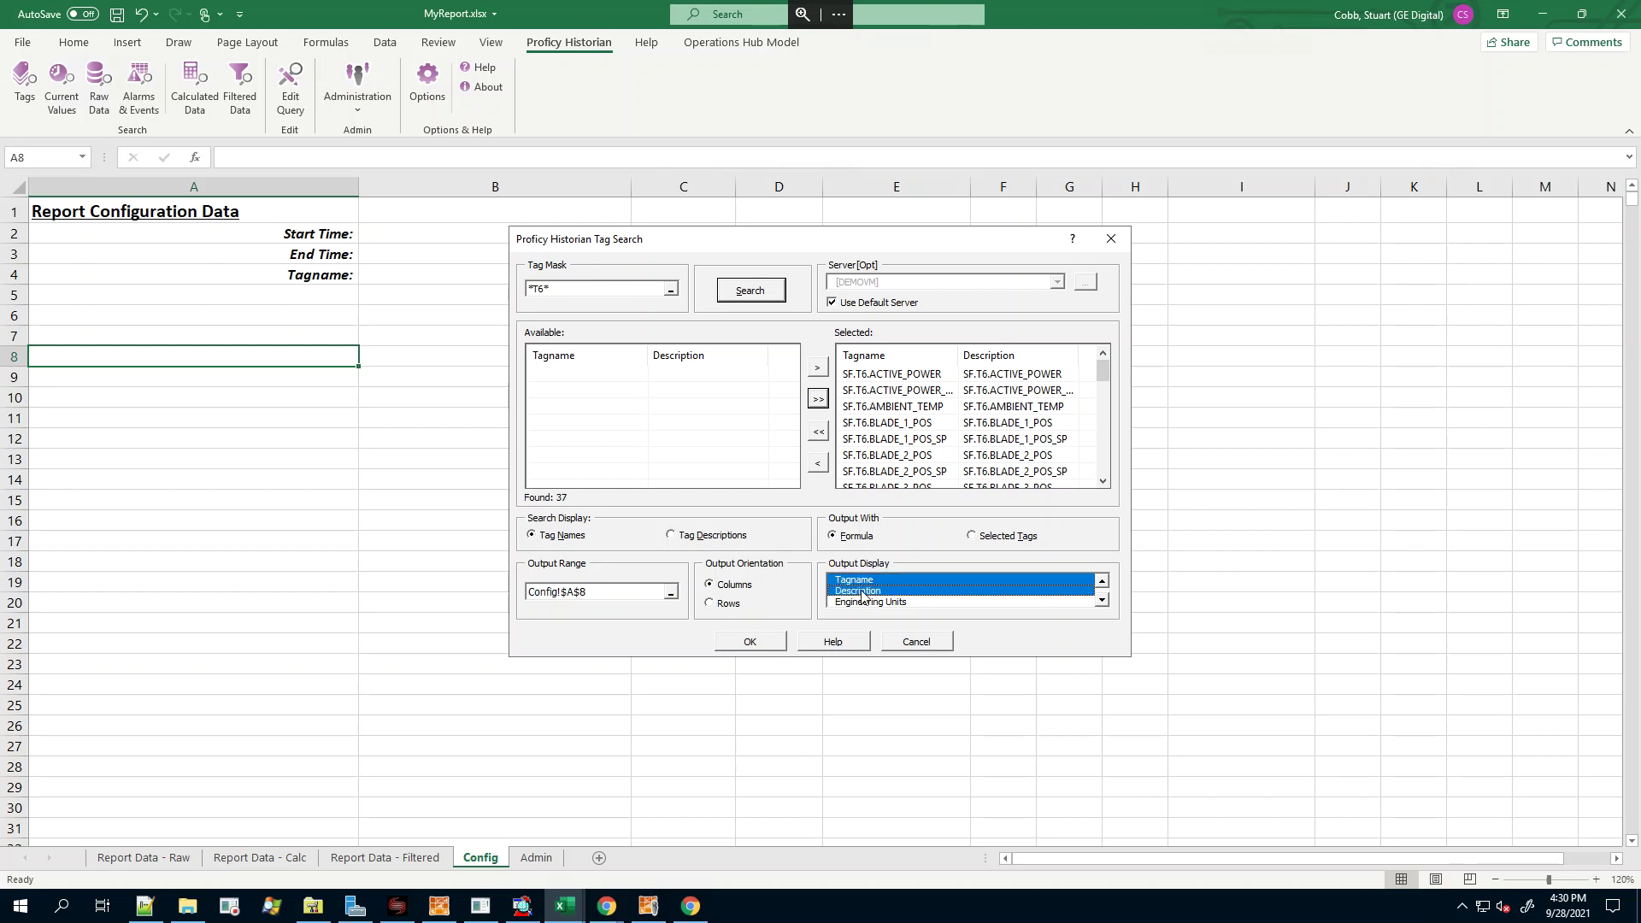
left_click(862, 592)
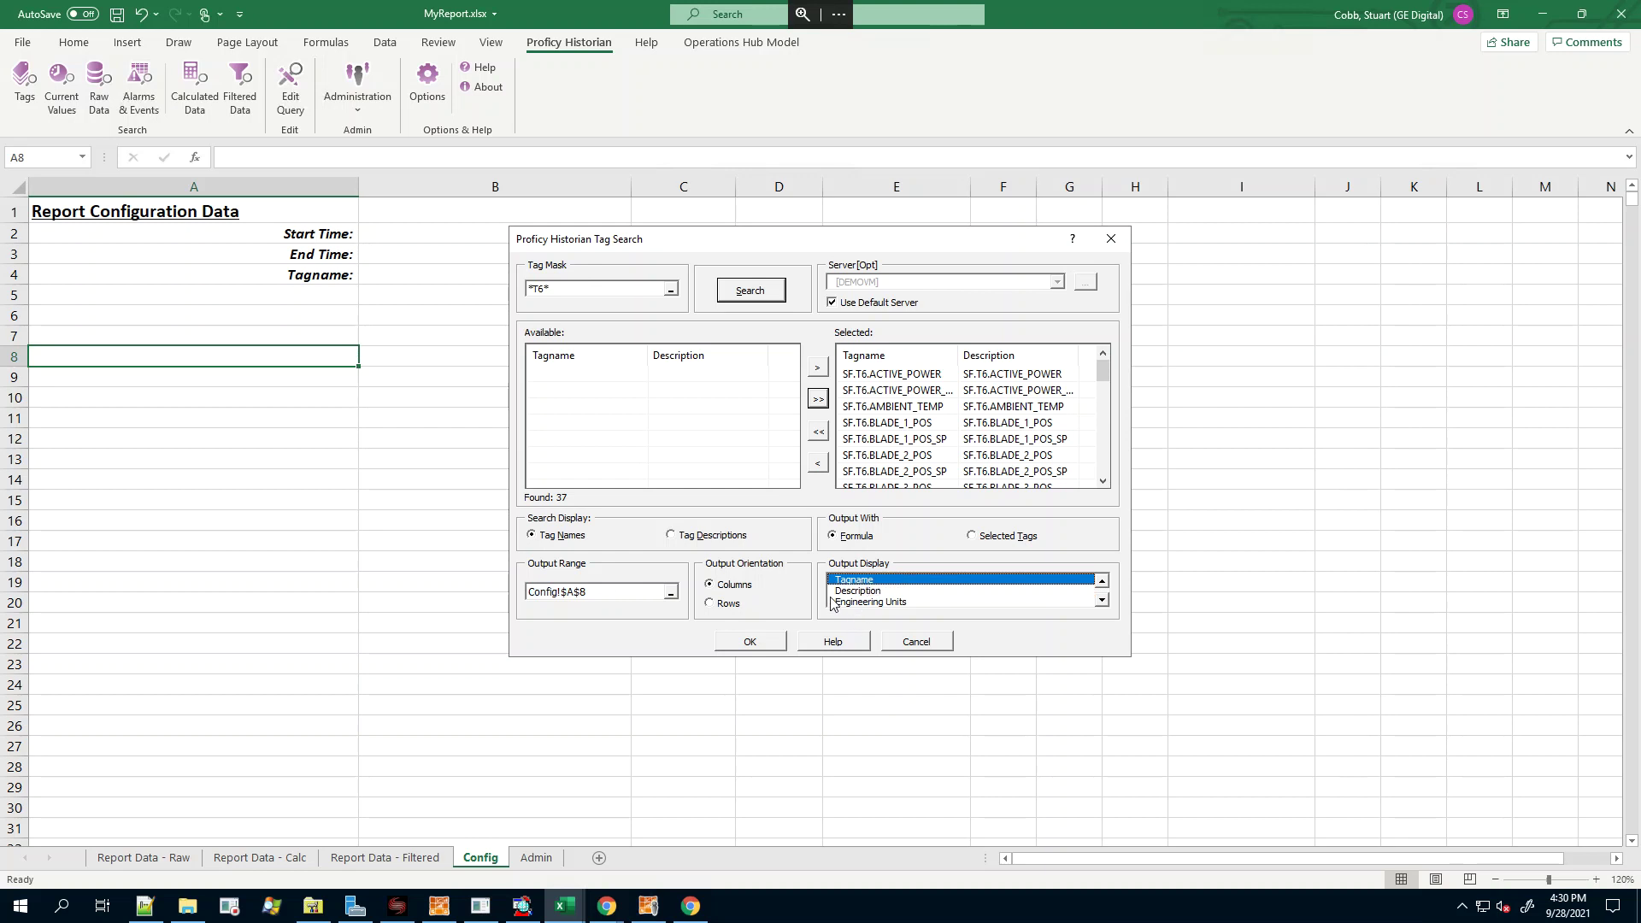
left_click(749, 643)
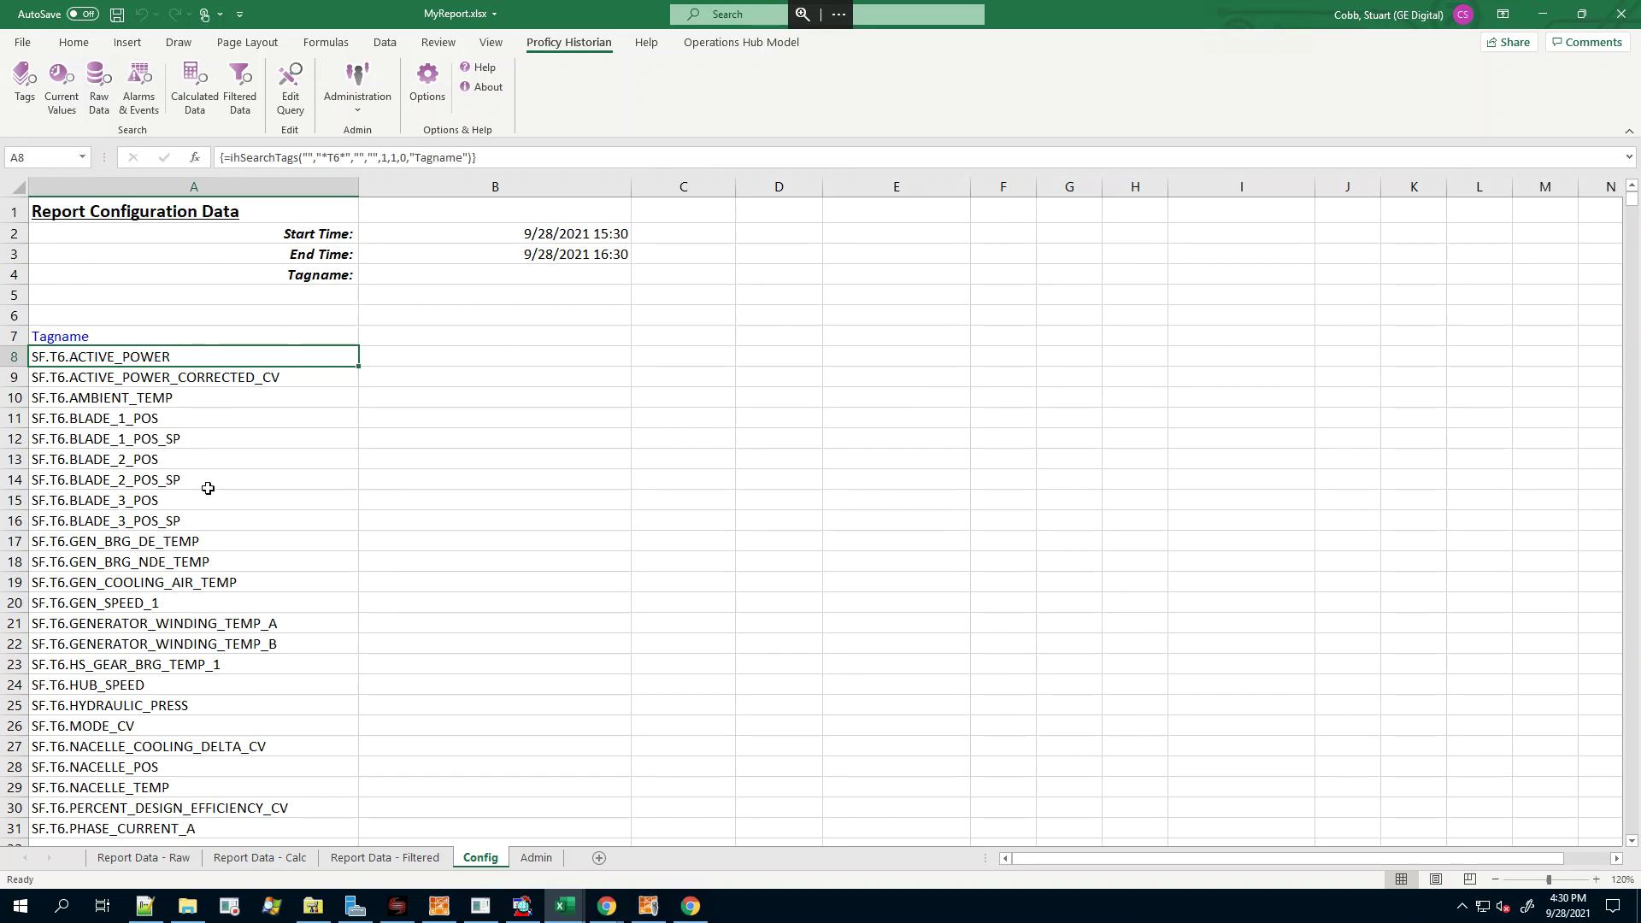
Start a current value query from cell B8, using the tag names in Config range A8:A31
scroll(198, 452, "down", 2)
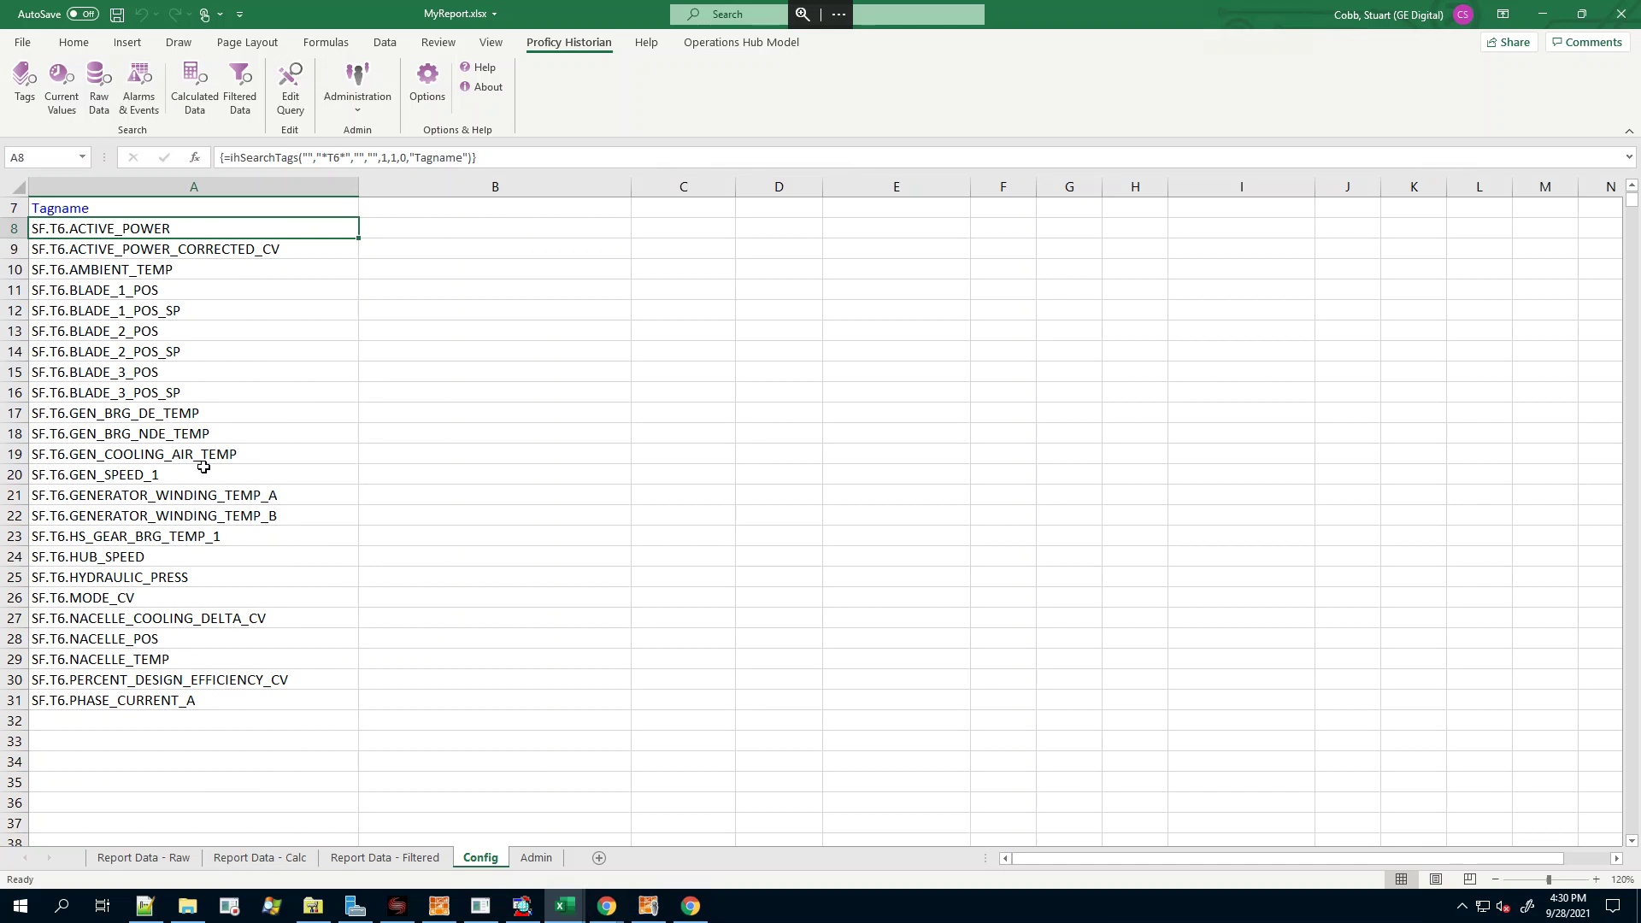
scroll(202, 470, "up", 2)
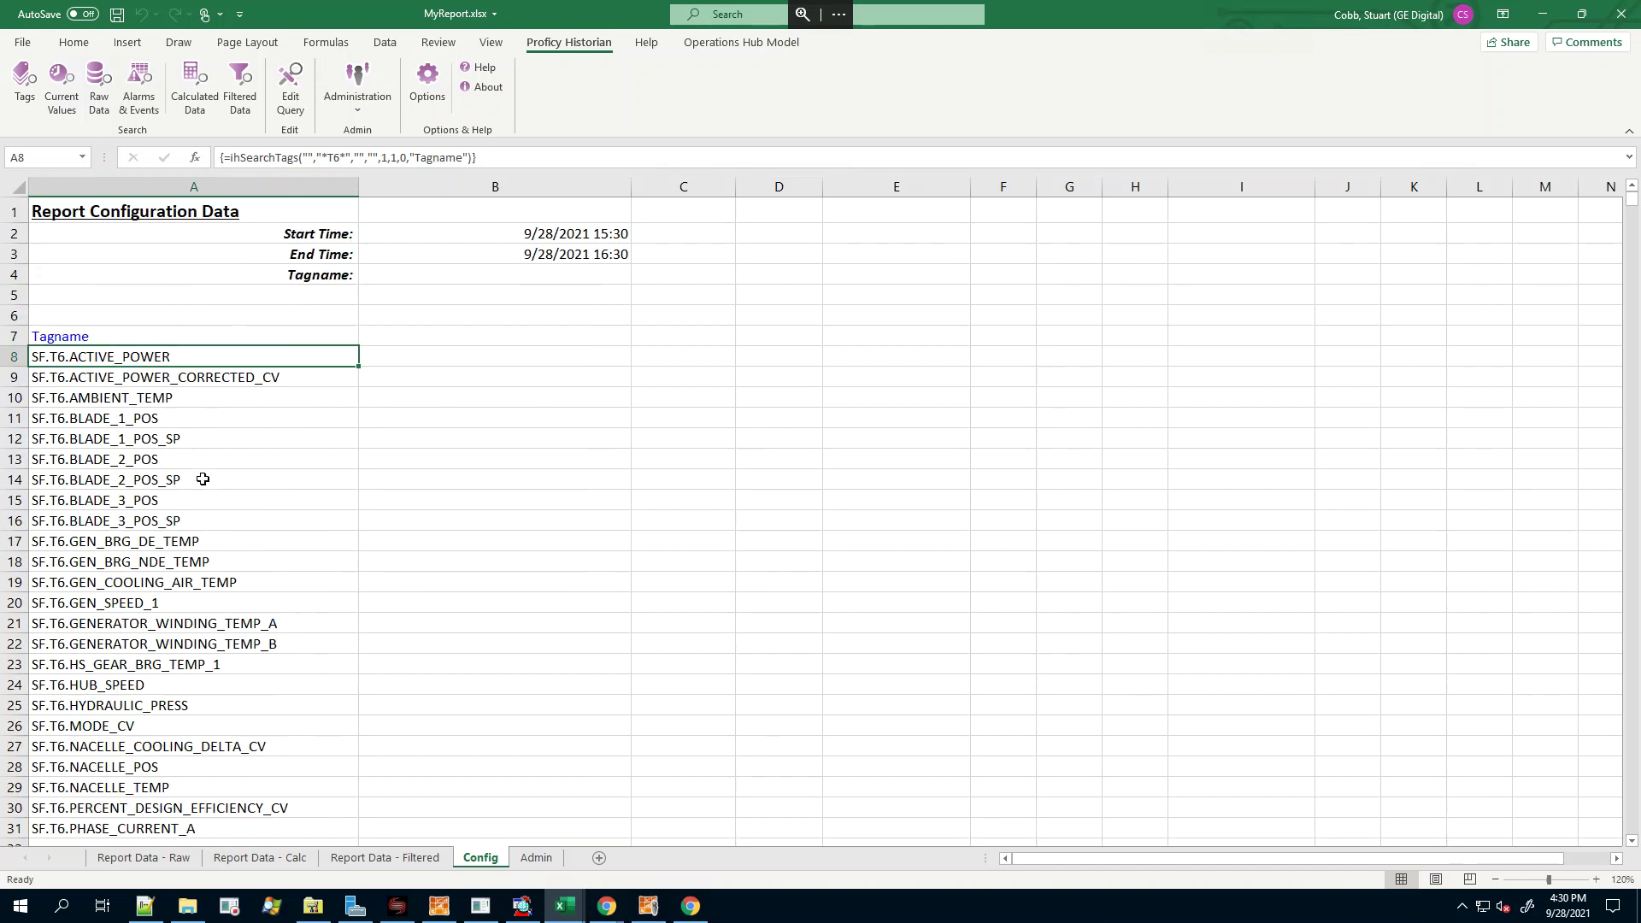
scroll(201, 479, "down", 2)
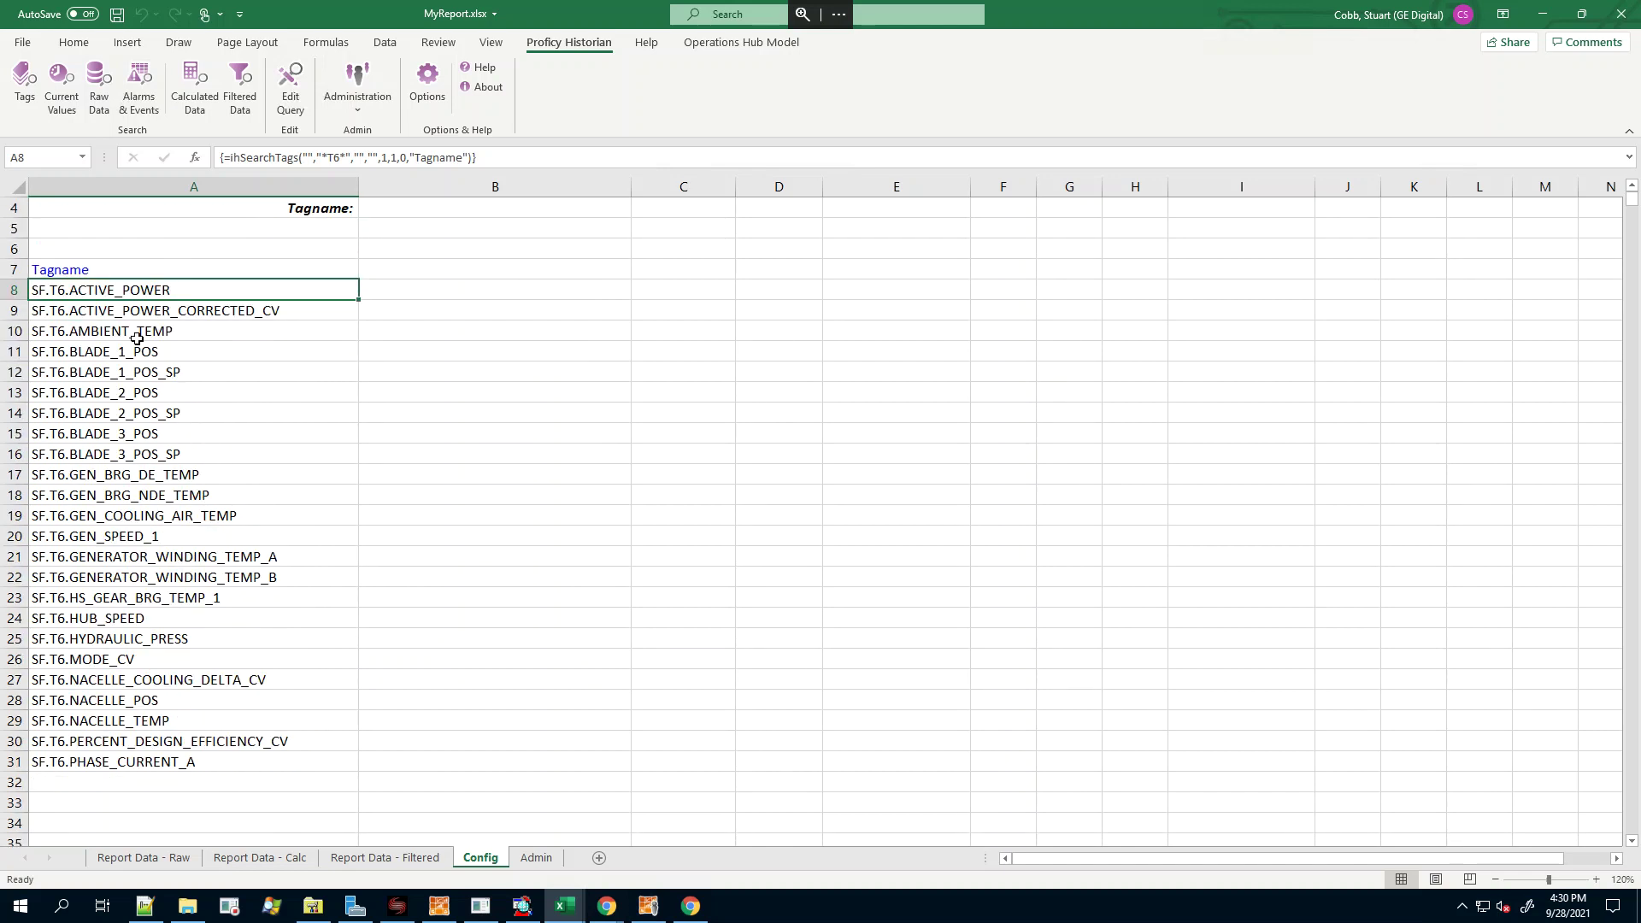
scroll(236, 377, "up", 2)
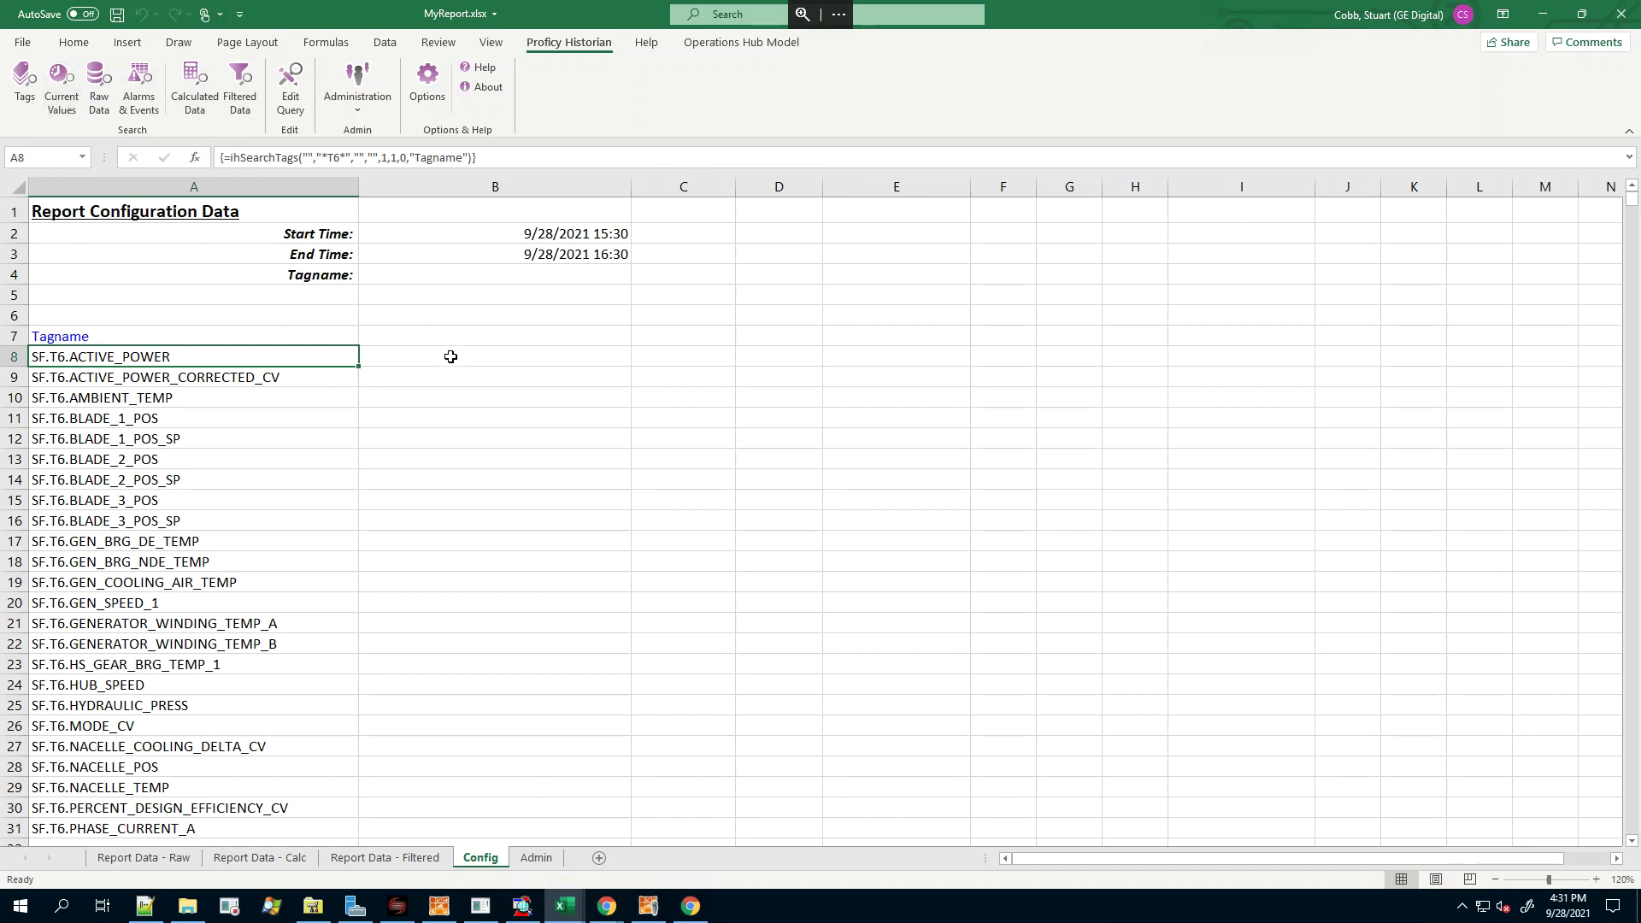
left_click(446, 350)
left_click(56, 90)
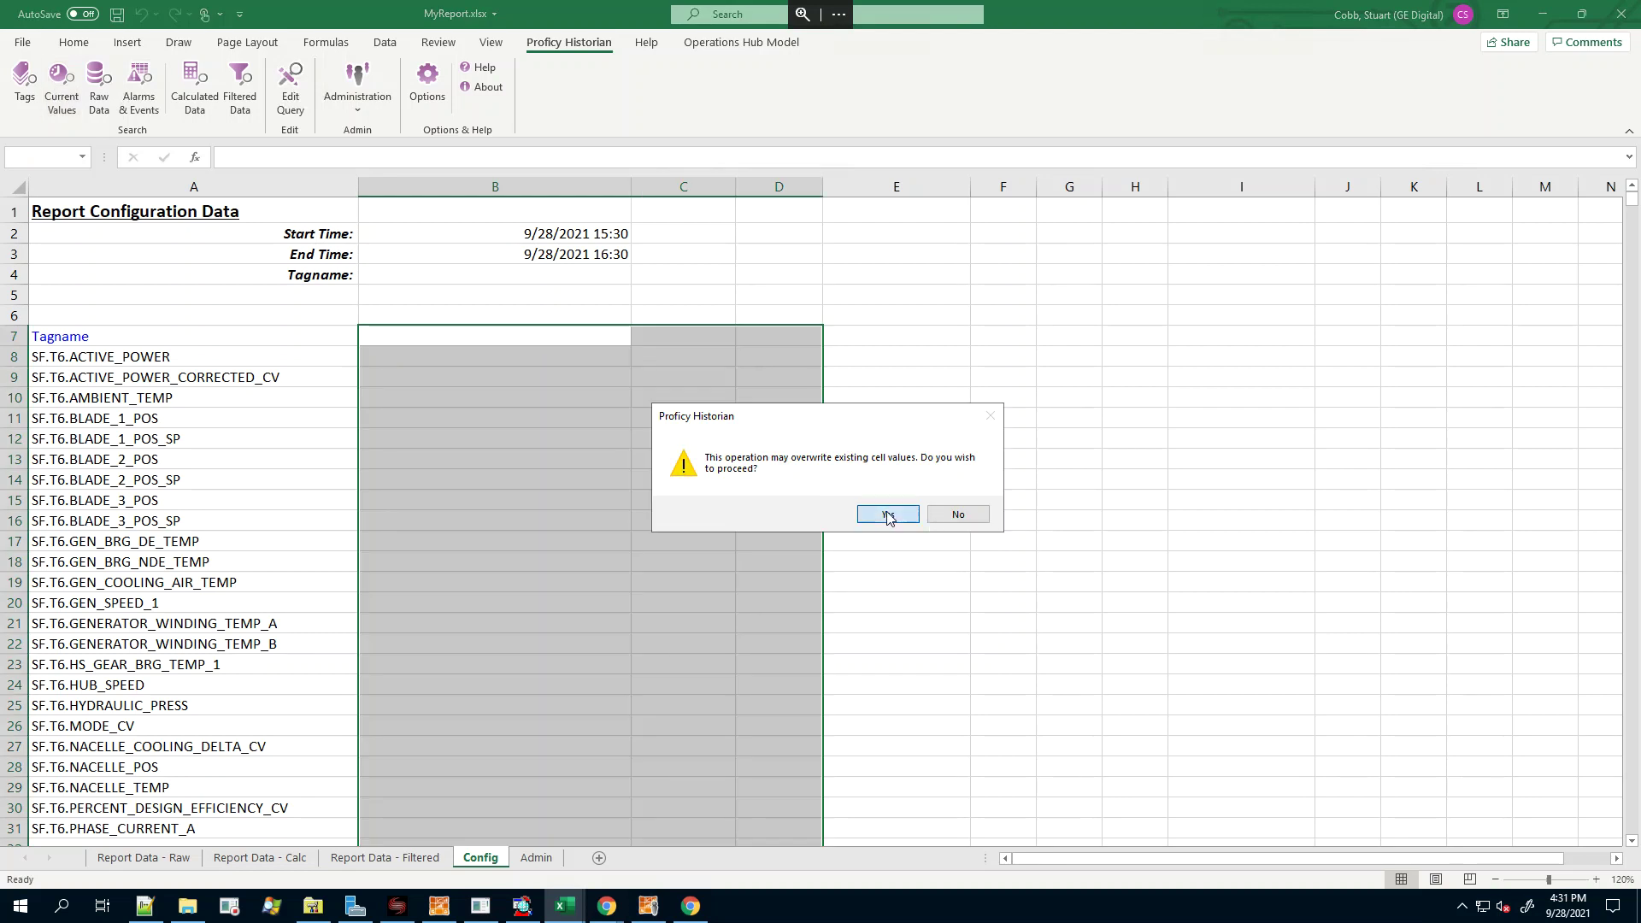
left_click(889, 515)
left_click_drag(801, 290, 945, 315)
left_click(882, 405)
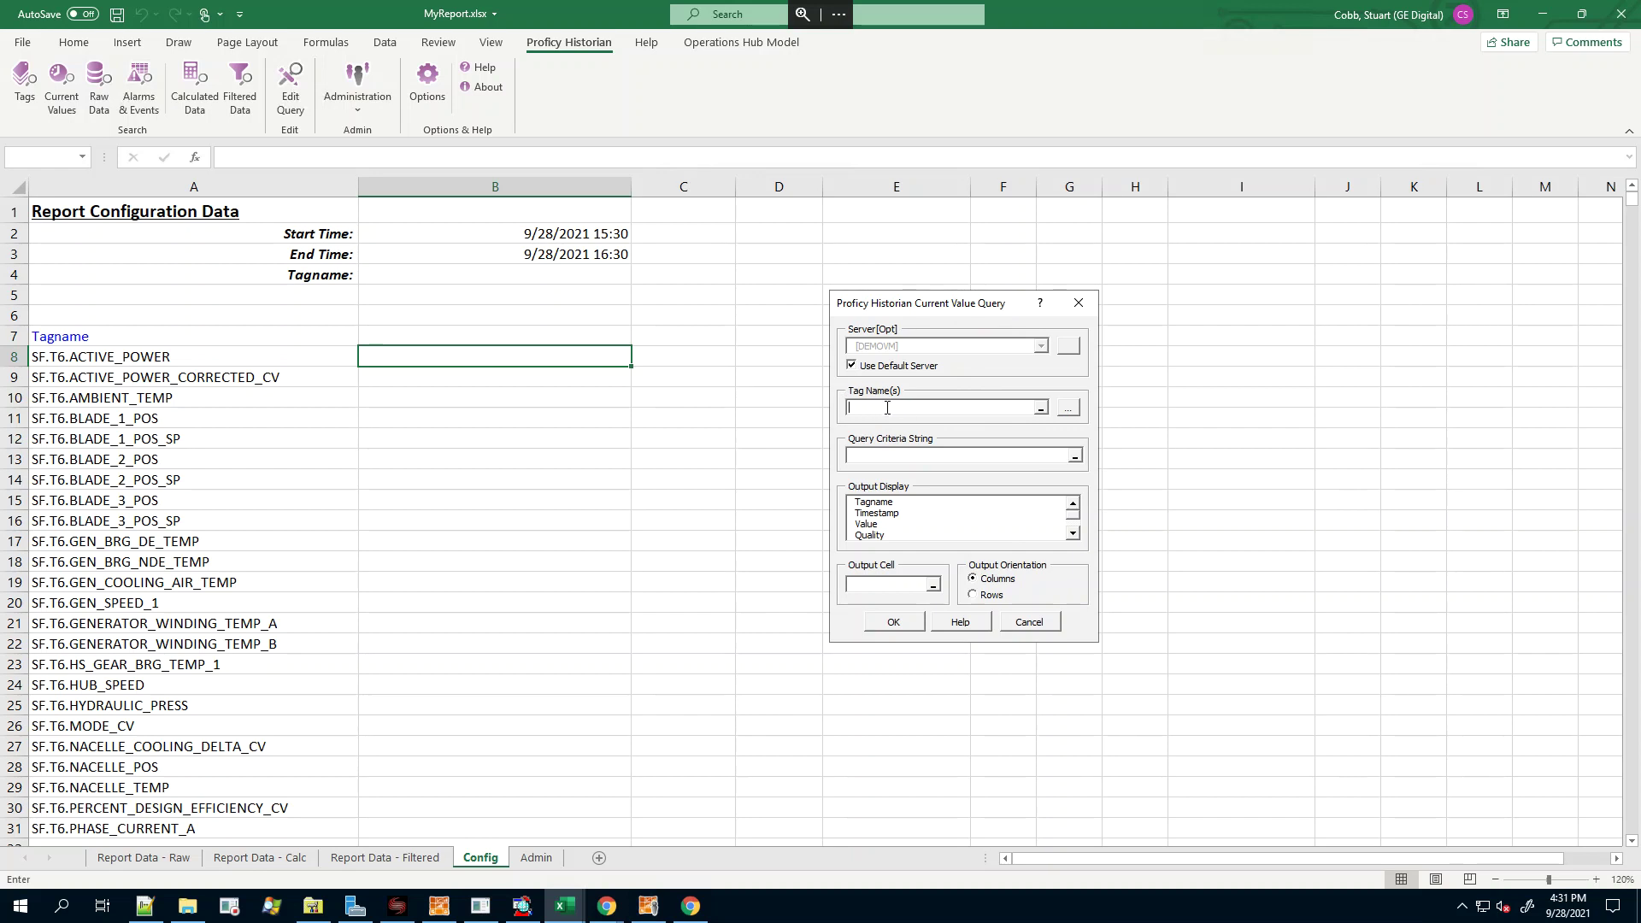
left_click(246, 360)
left_click_drag(246, 360, 211, 722)
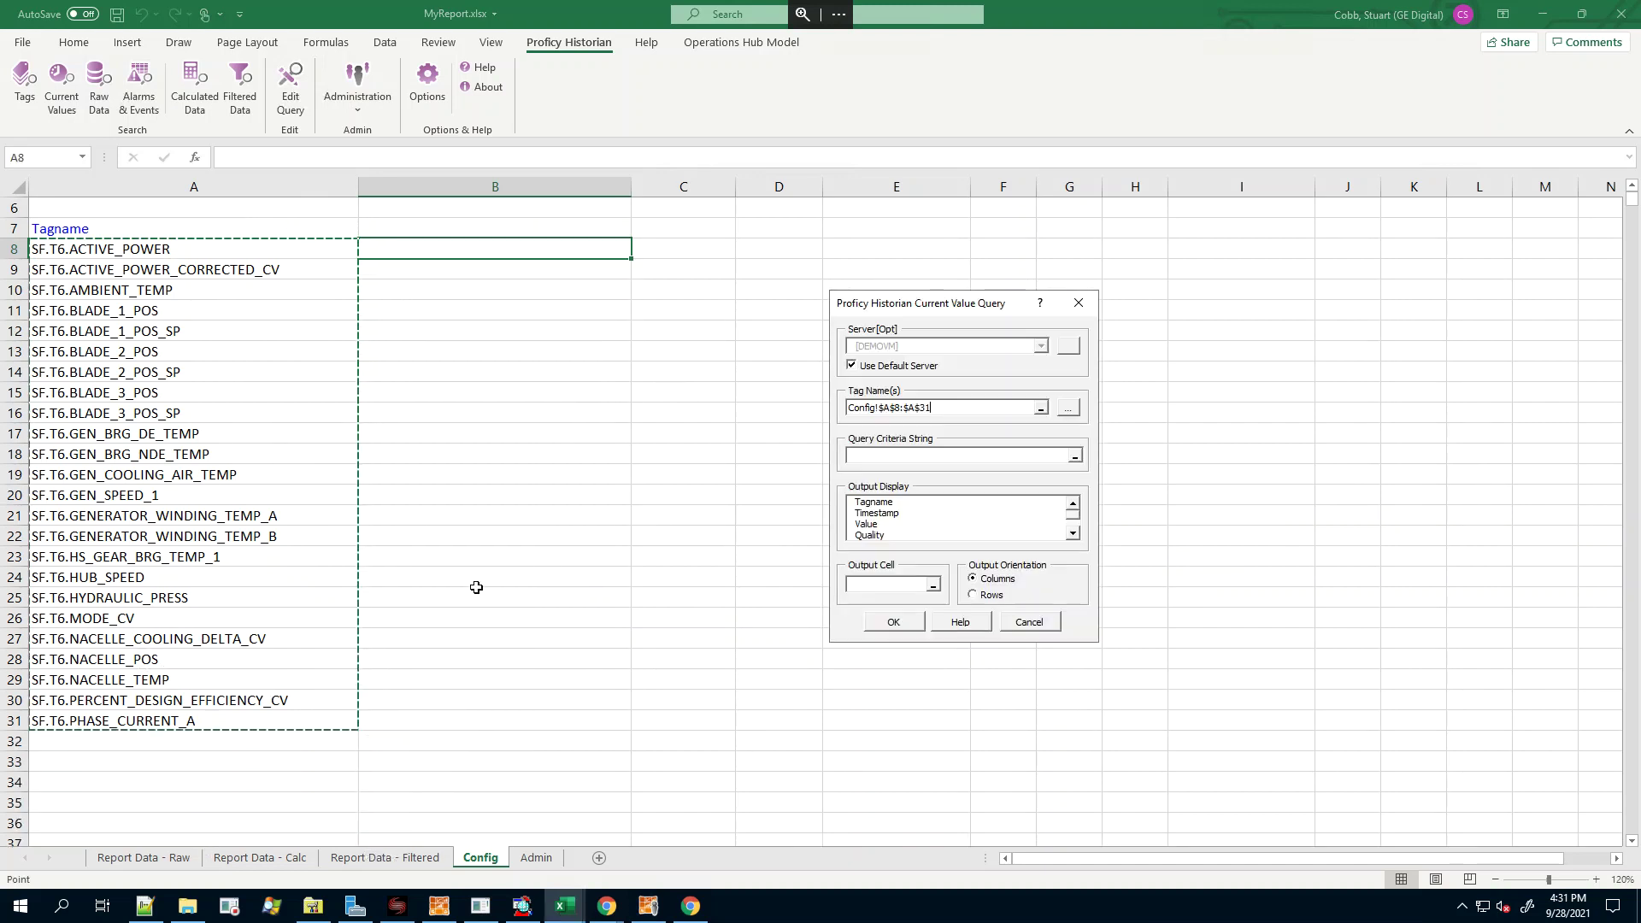
scroll(476, 587, "up", 1)
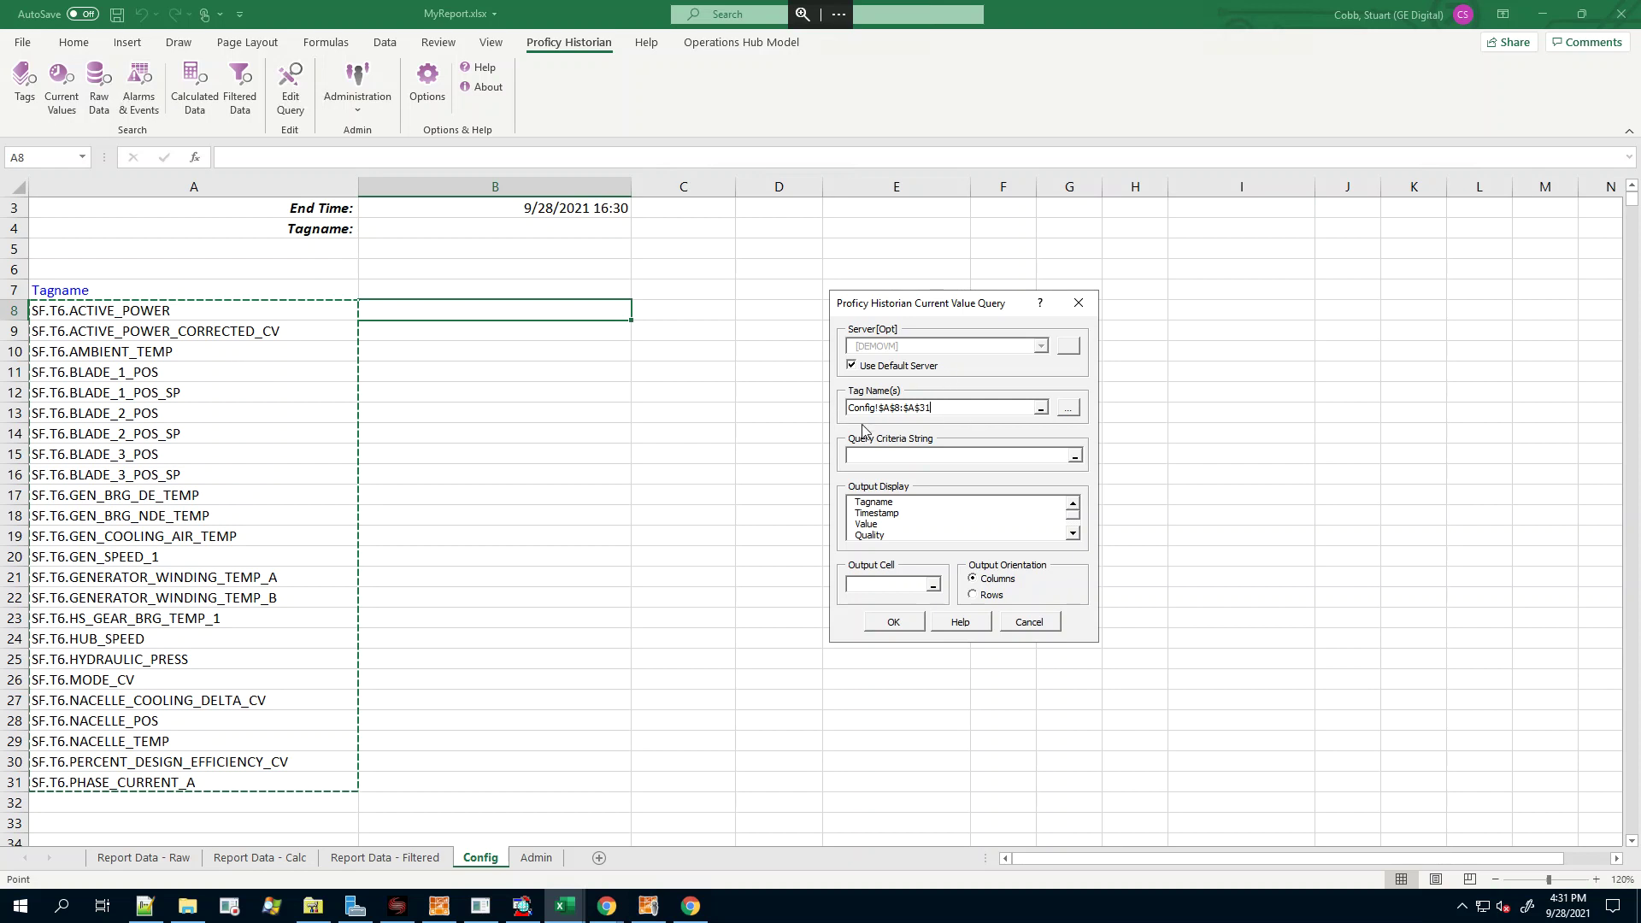
Have the current value query return Timestamp, Value and Quality in columns starting at cell B8, and run it
left_click(892, 514)
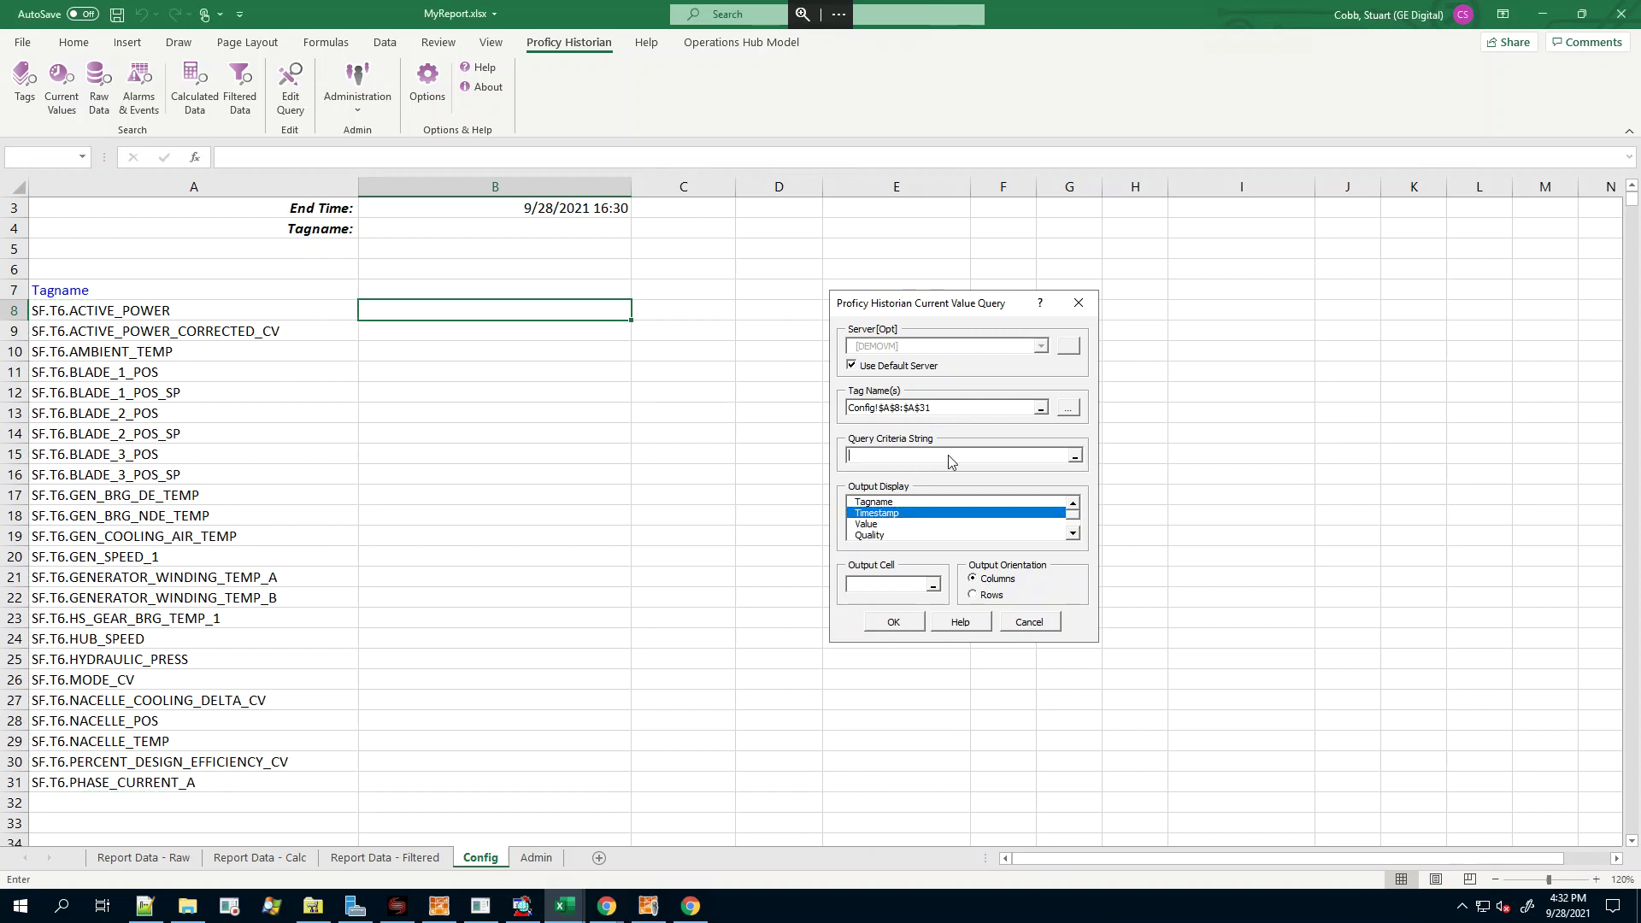
left_click(886, 522, "ctrl")
left_click(886, 522)
left_click(887, 513)
left_click(887, 524, "ctrl")
left_click(887, 536, "ctrl")
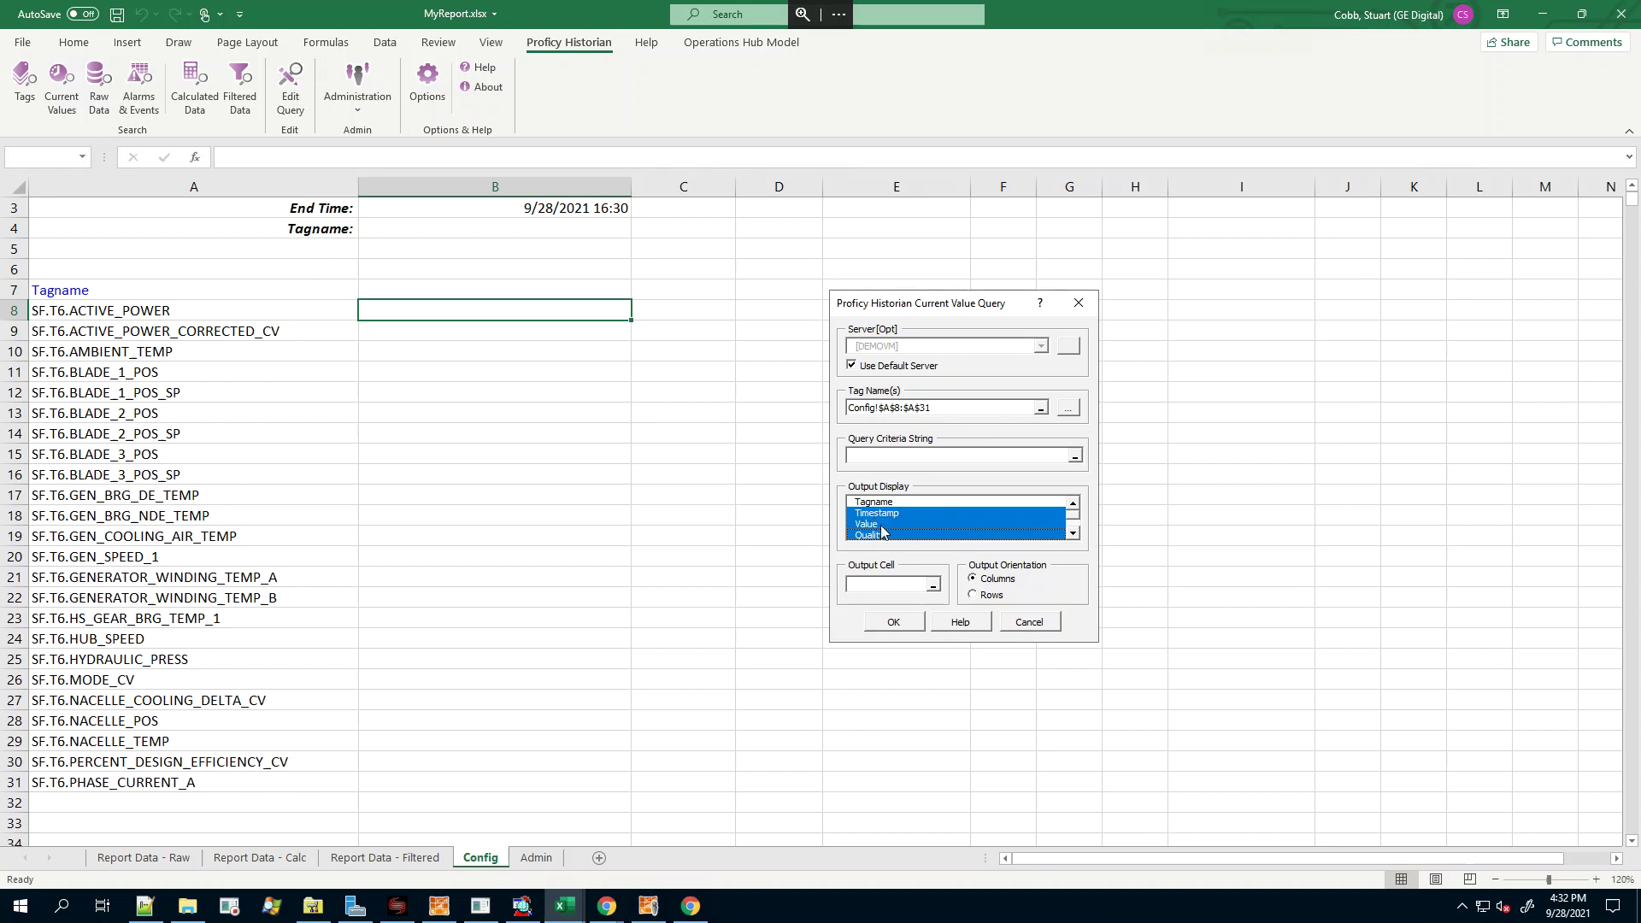
left_click(882, 584)
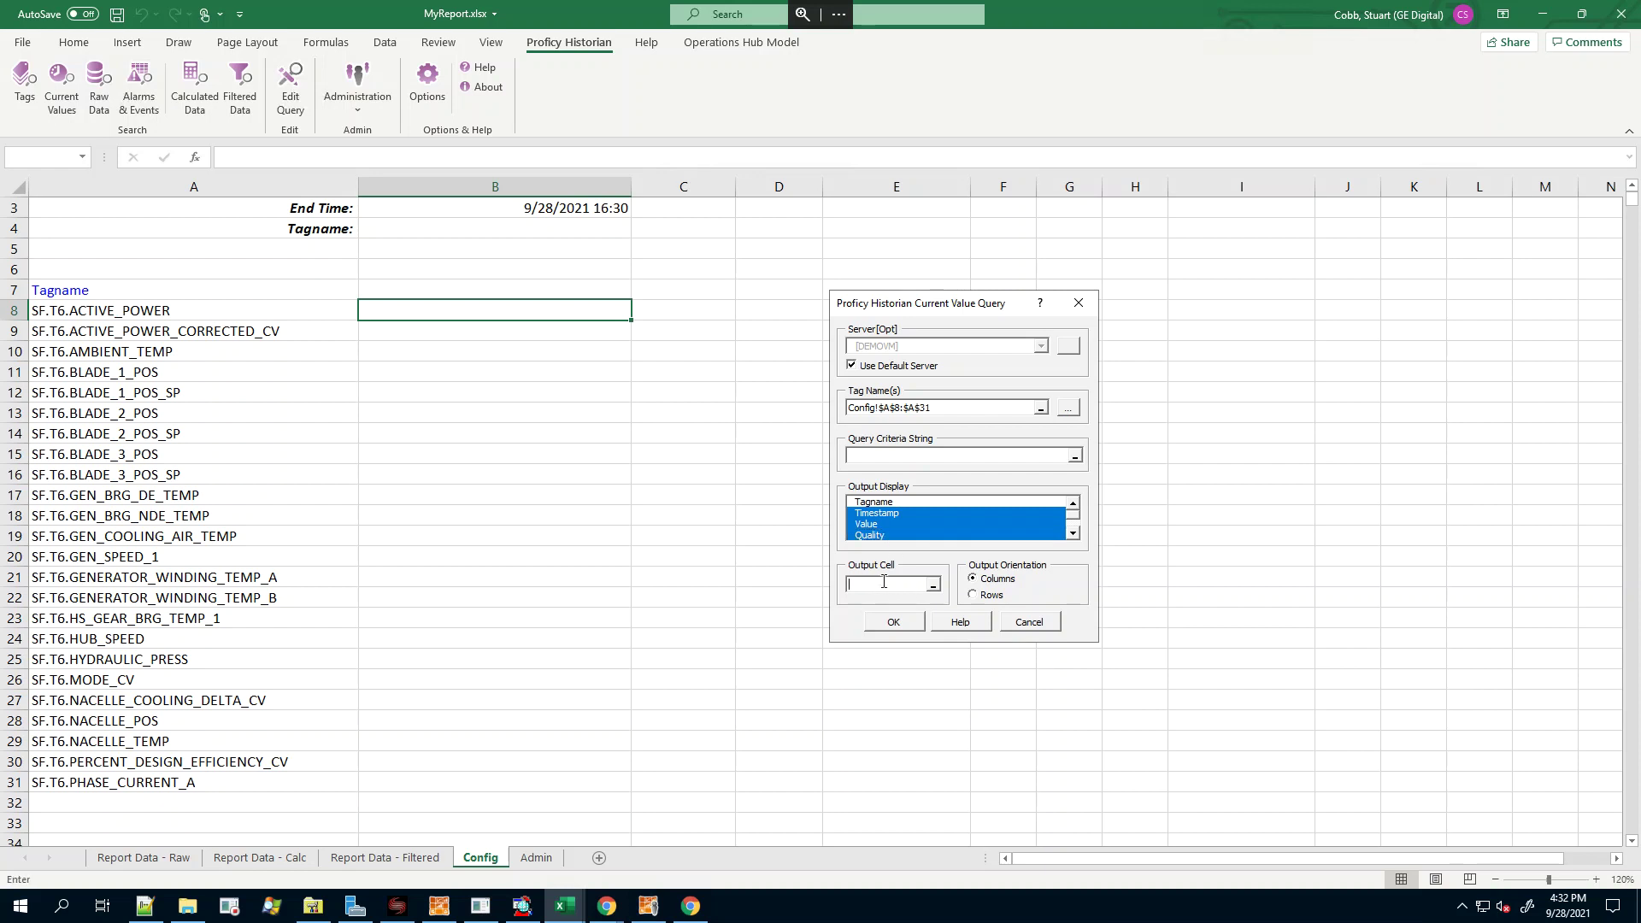
left_click(492, 310)
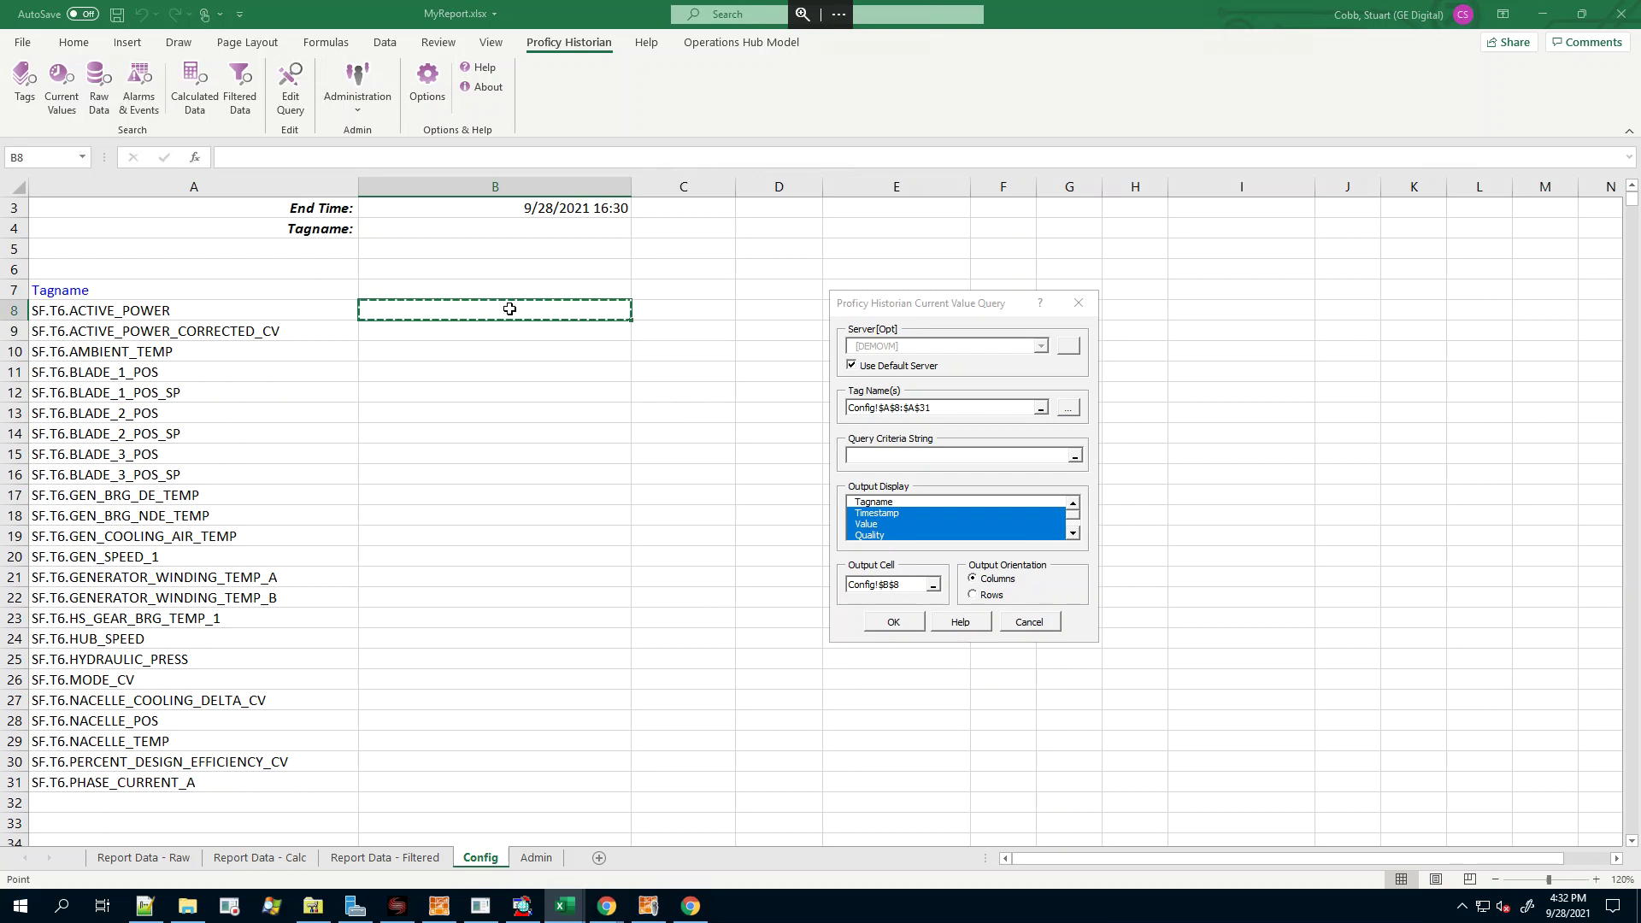
left_click(891, 624)
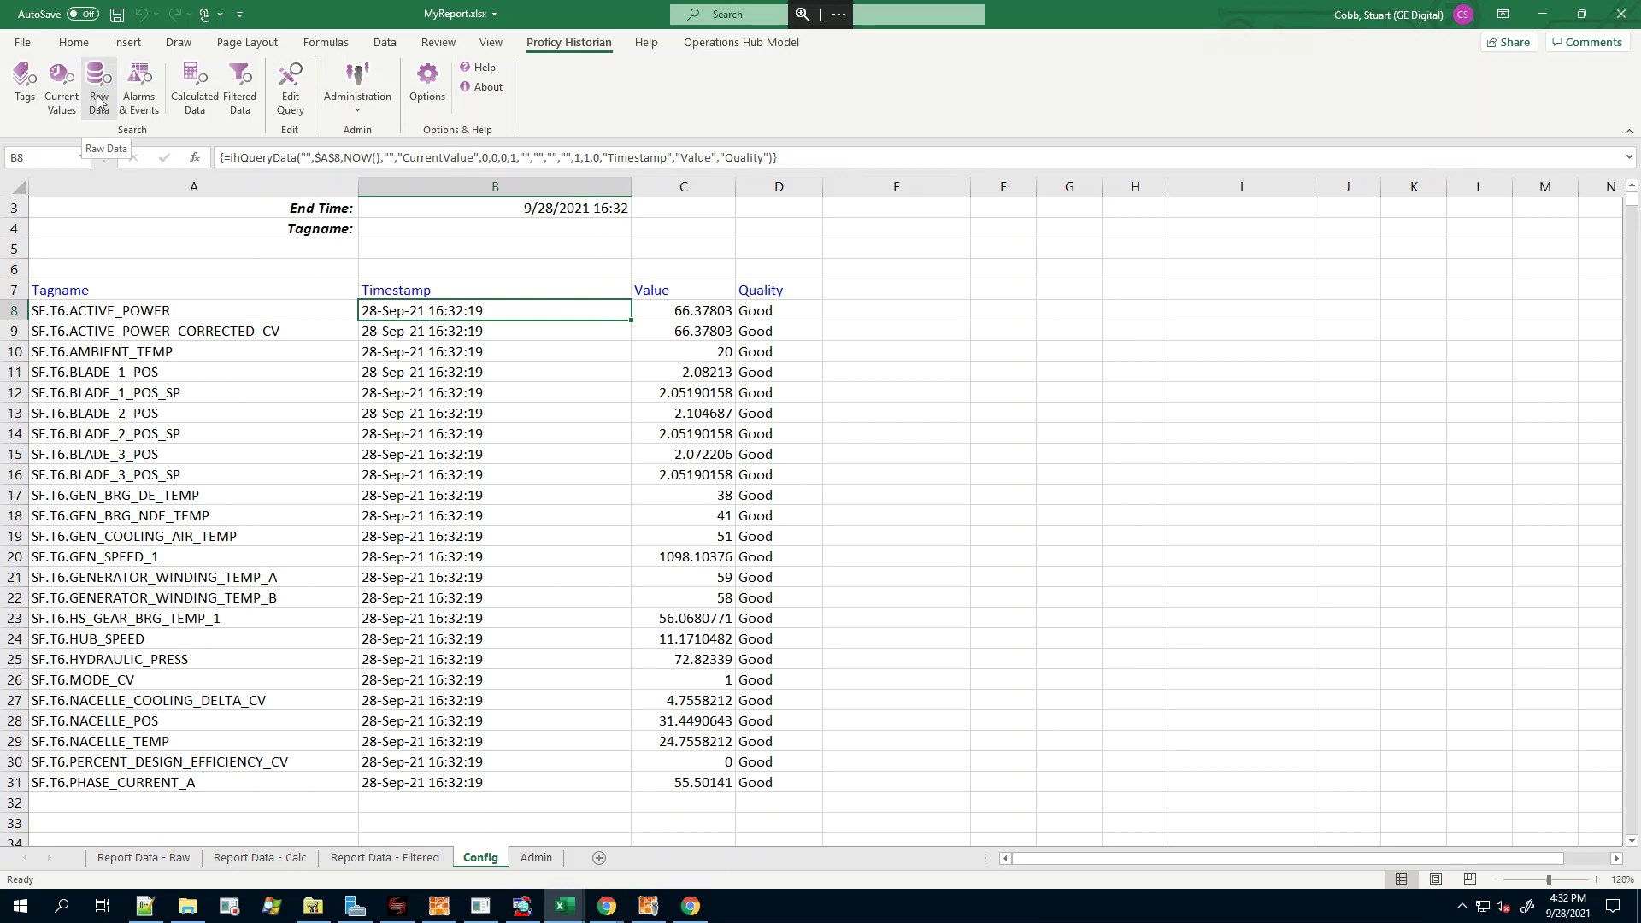
Switch back to the Grid Demo VM remote desktop session showing the workbook
scroll(290, 323, "up", 1)
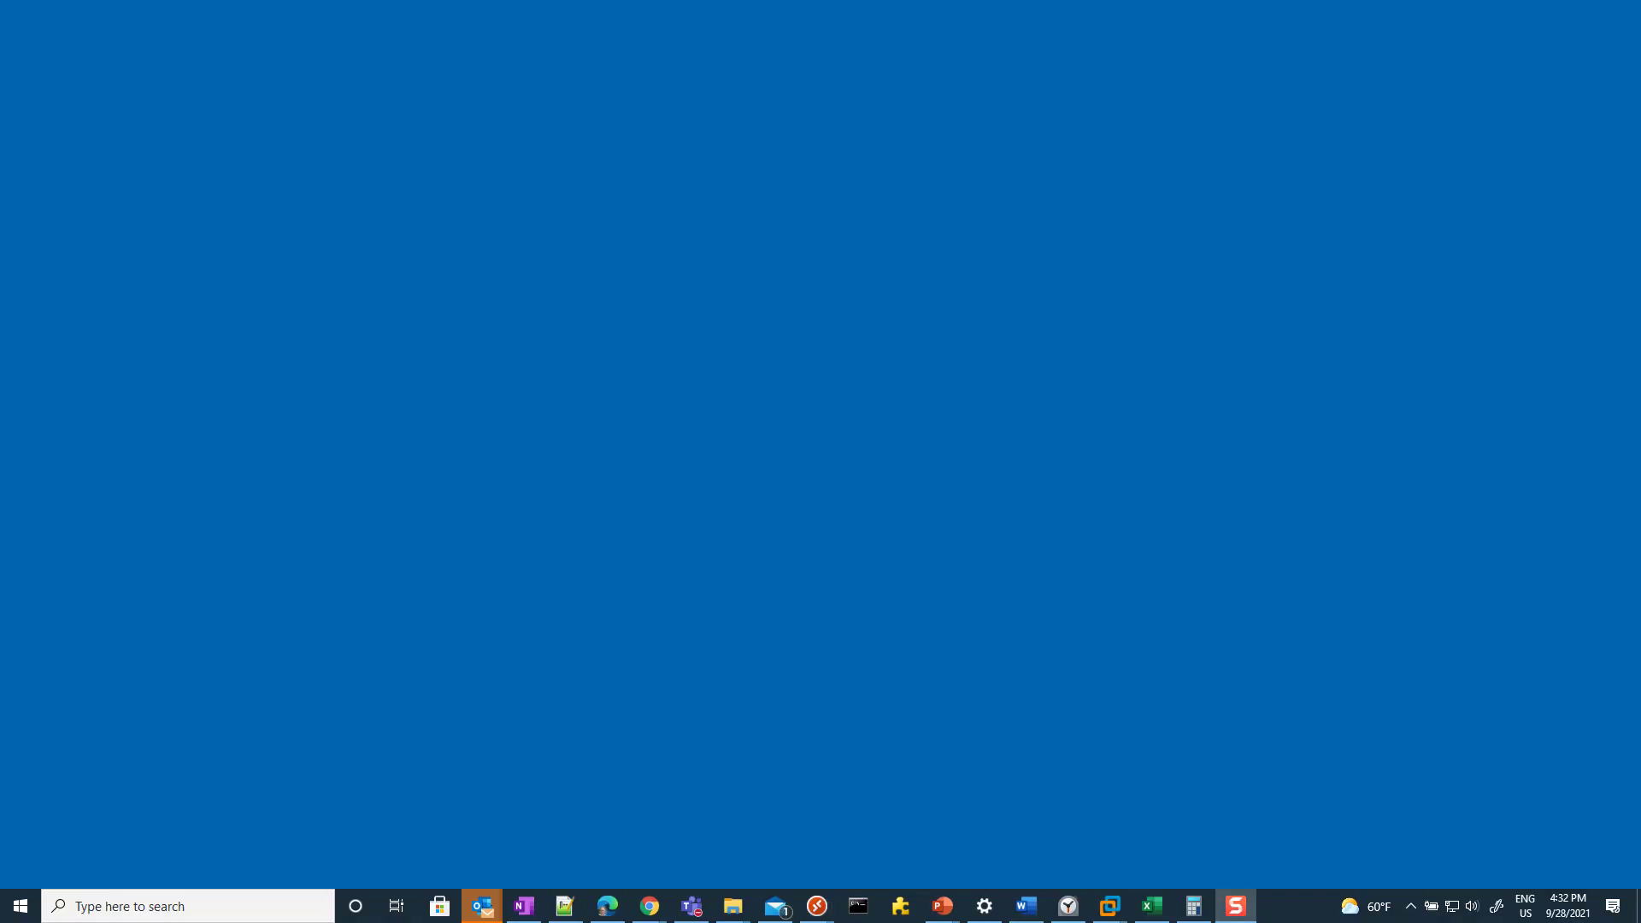
left_click(816, 908)
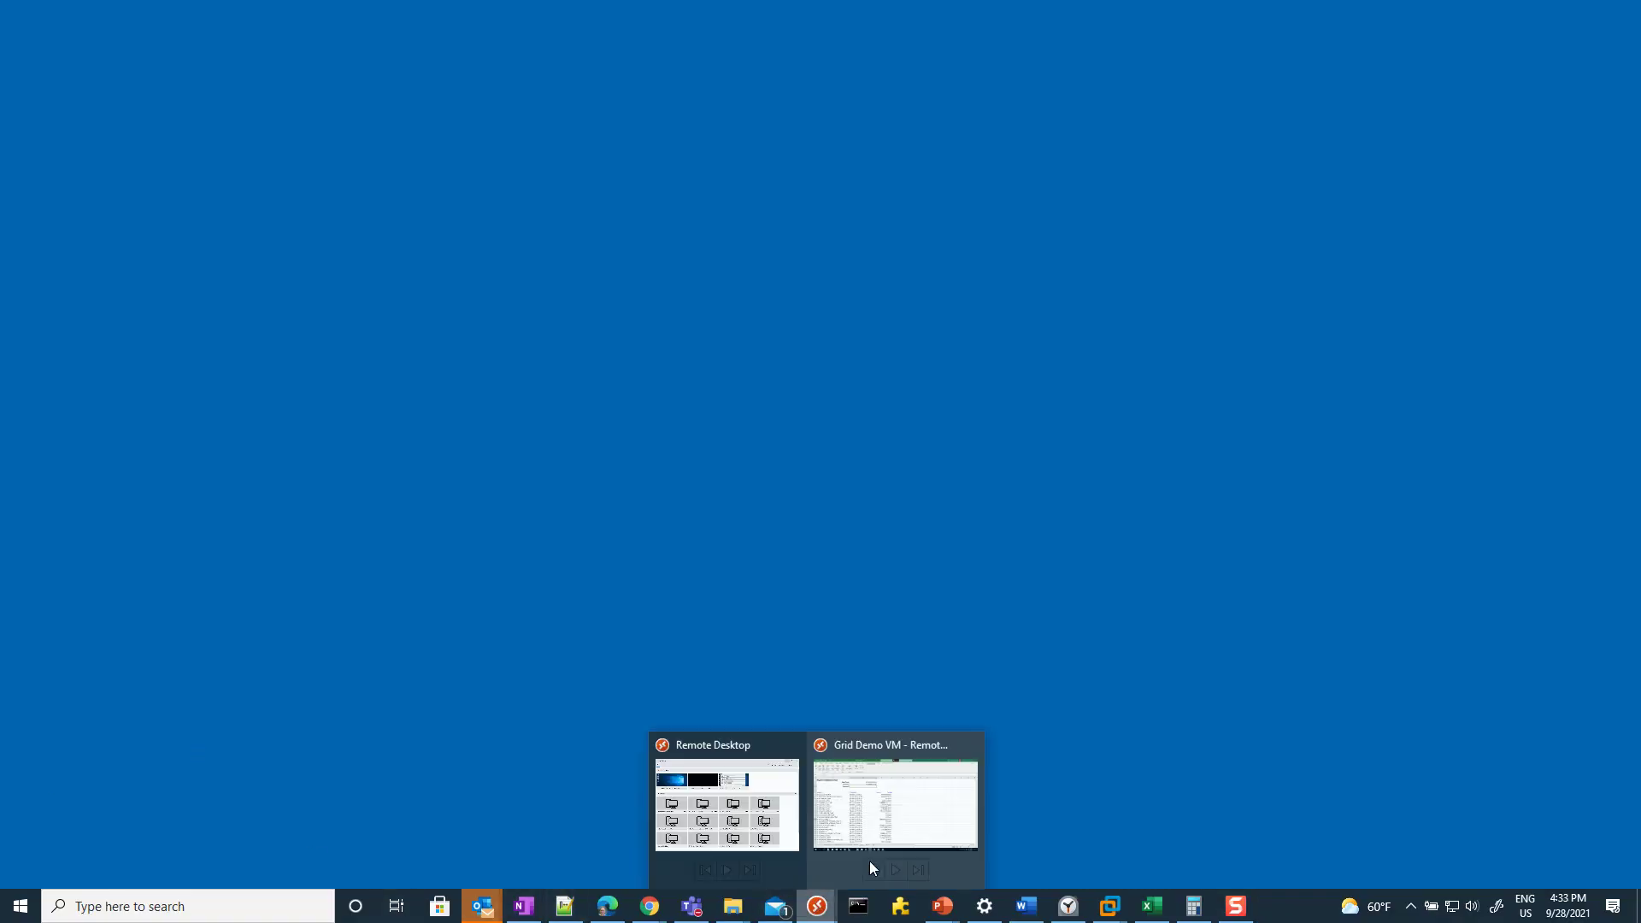
left_click(886, 788)
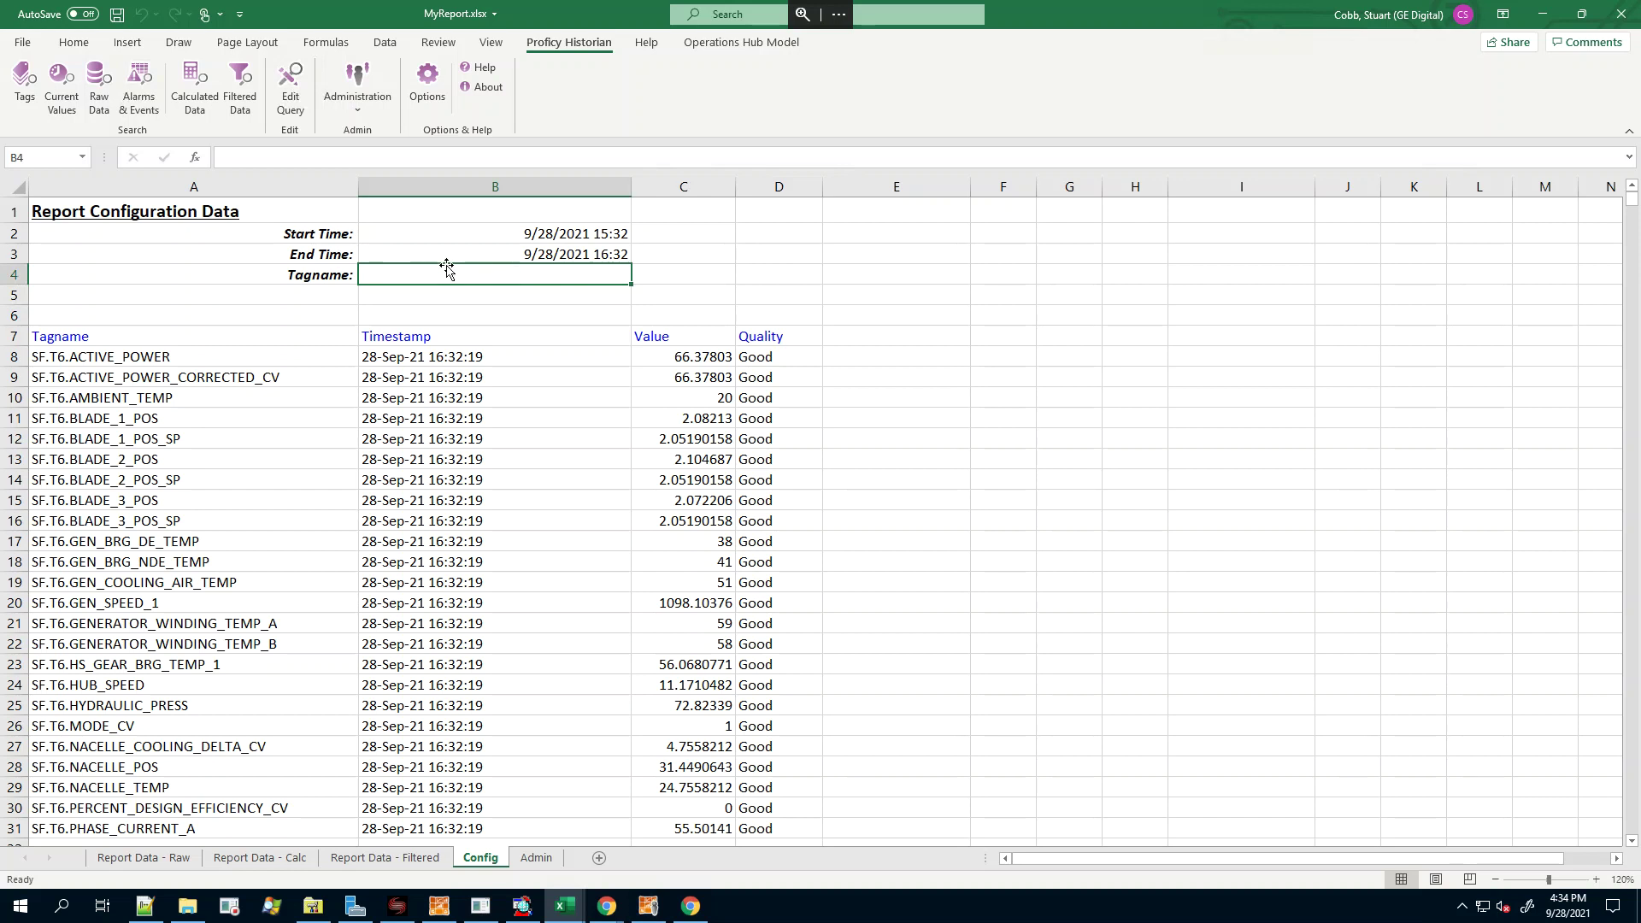
Fill the report's Tagname cell B4 with a reference to cell A23, the SF.T6.HS_GEAR_BRG_TEMP_1 tag
type("=")
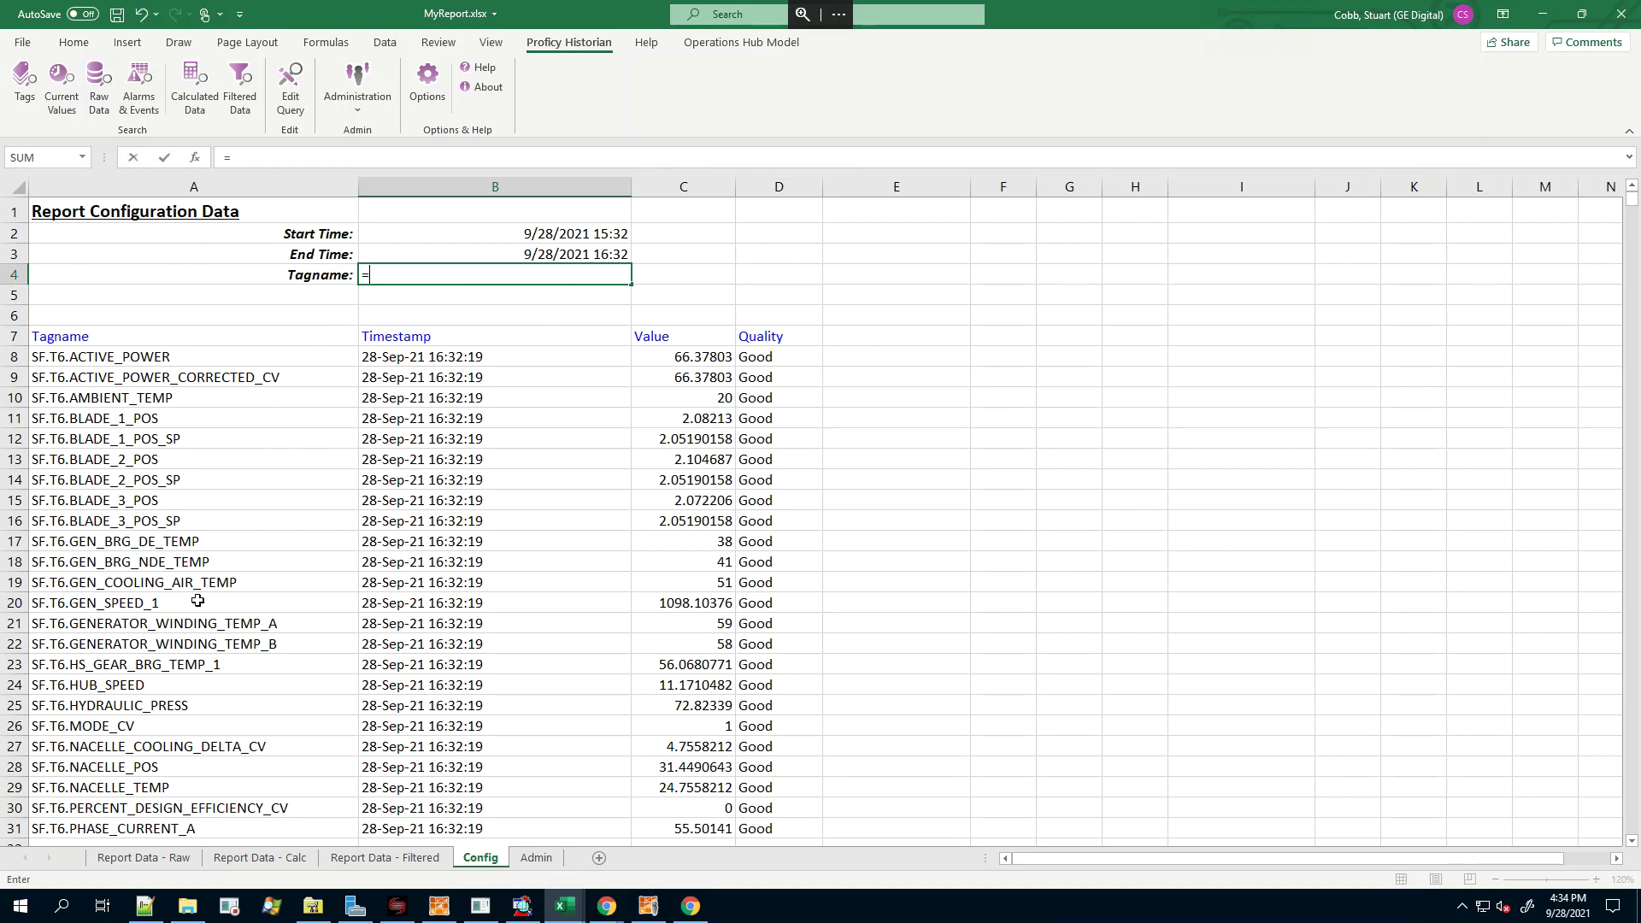
left_click(193, 666)
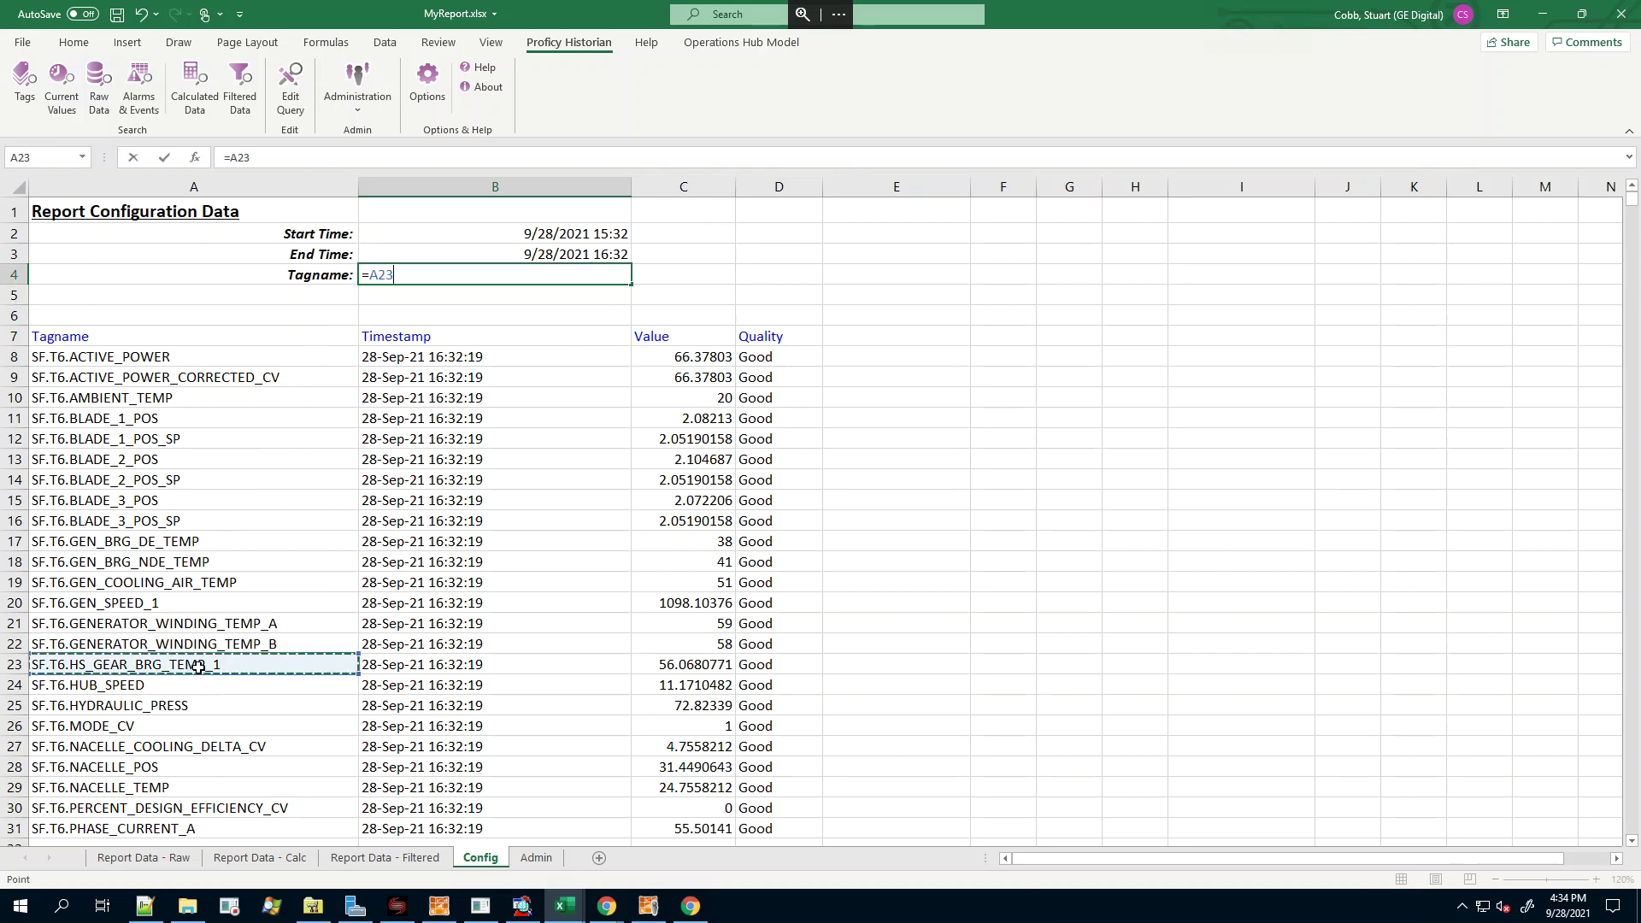
key("Return")
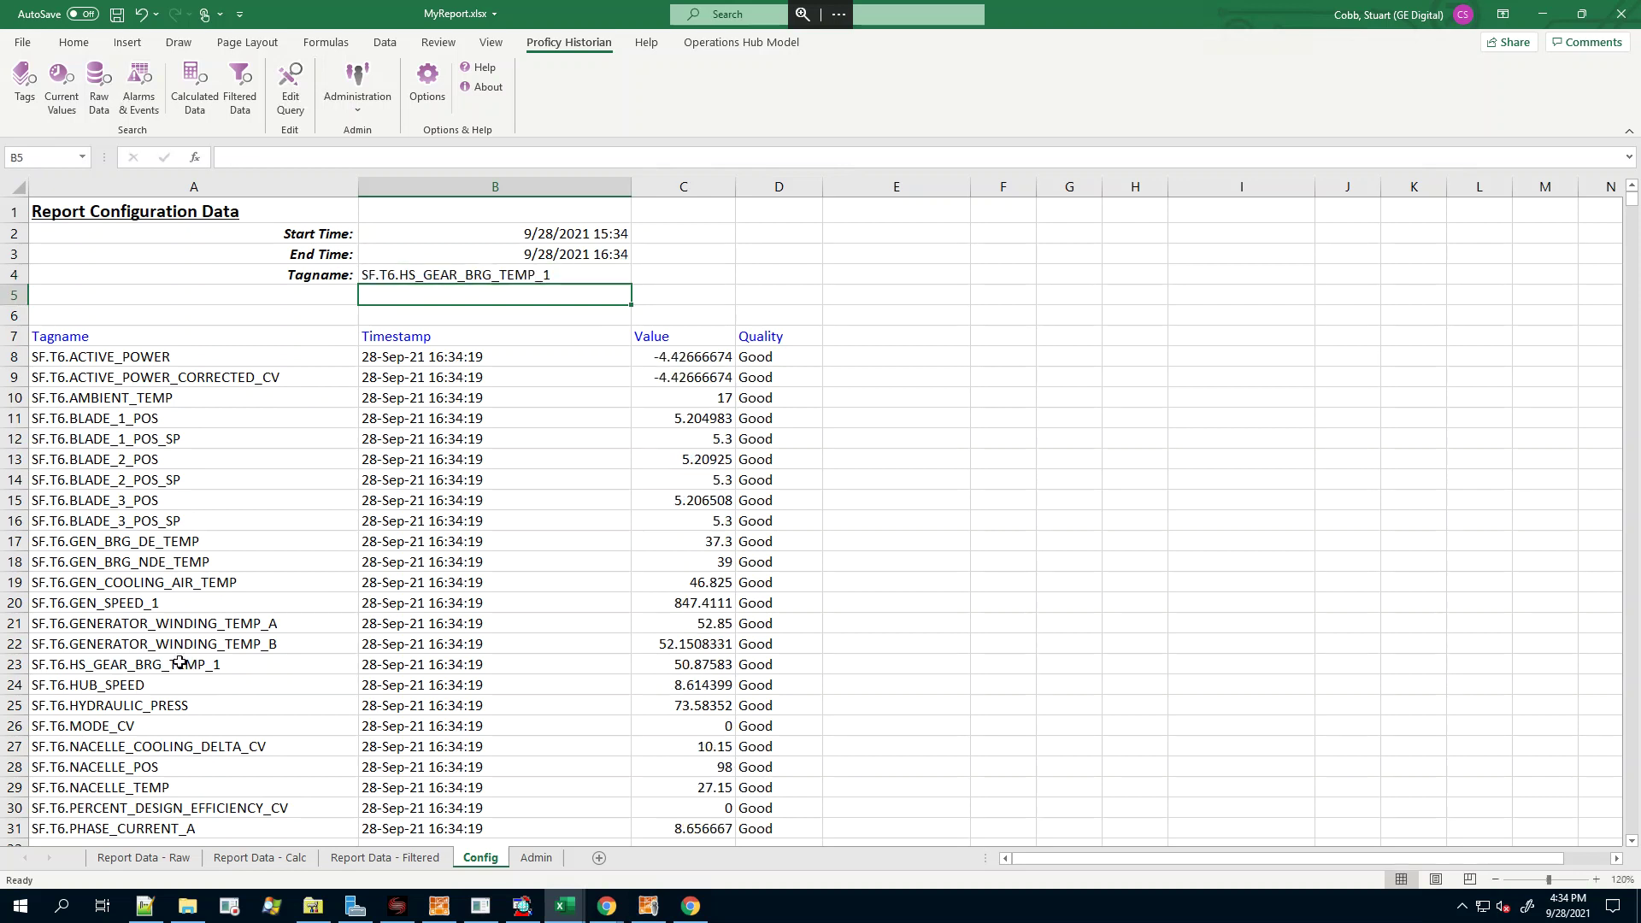
Check the formulas behind the Start Time, End Time and Tagname cells B2:B4 on the Config sheet
left_click(507, 276)
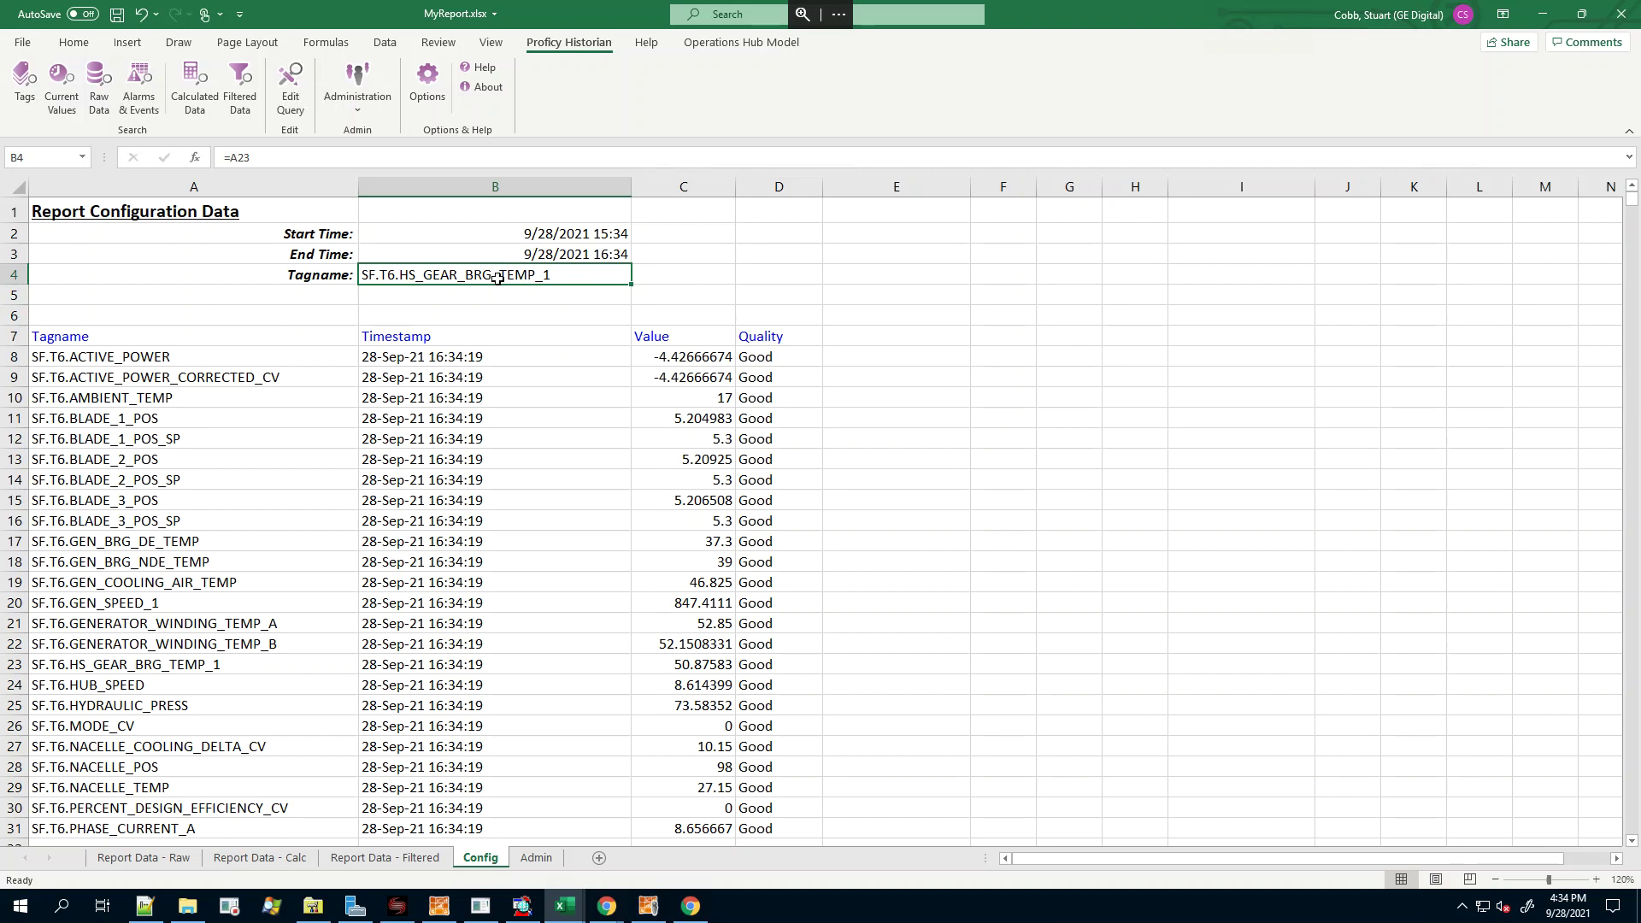
left_click(550, 253)
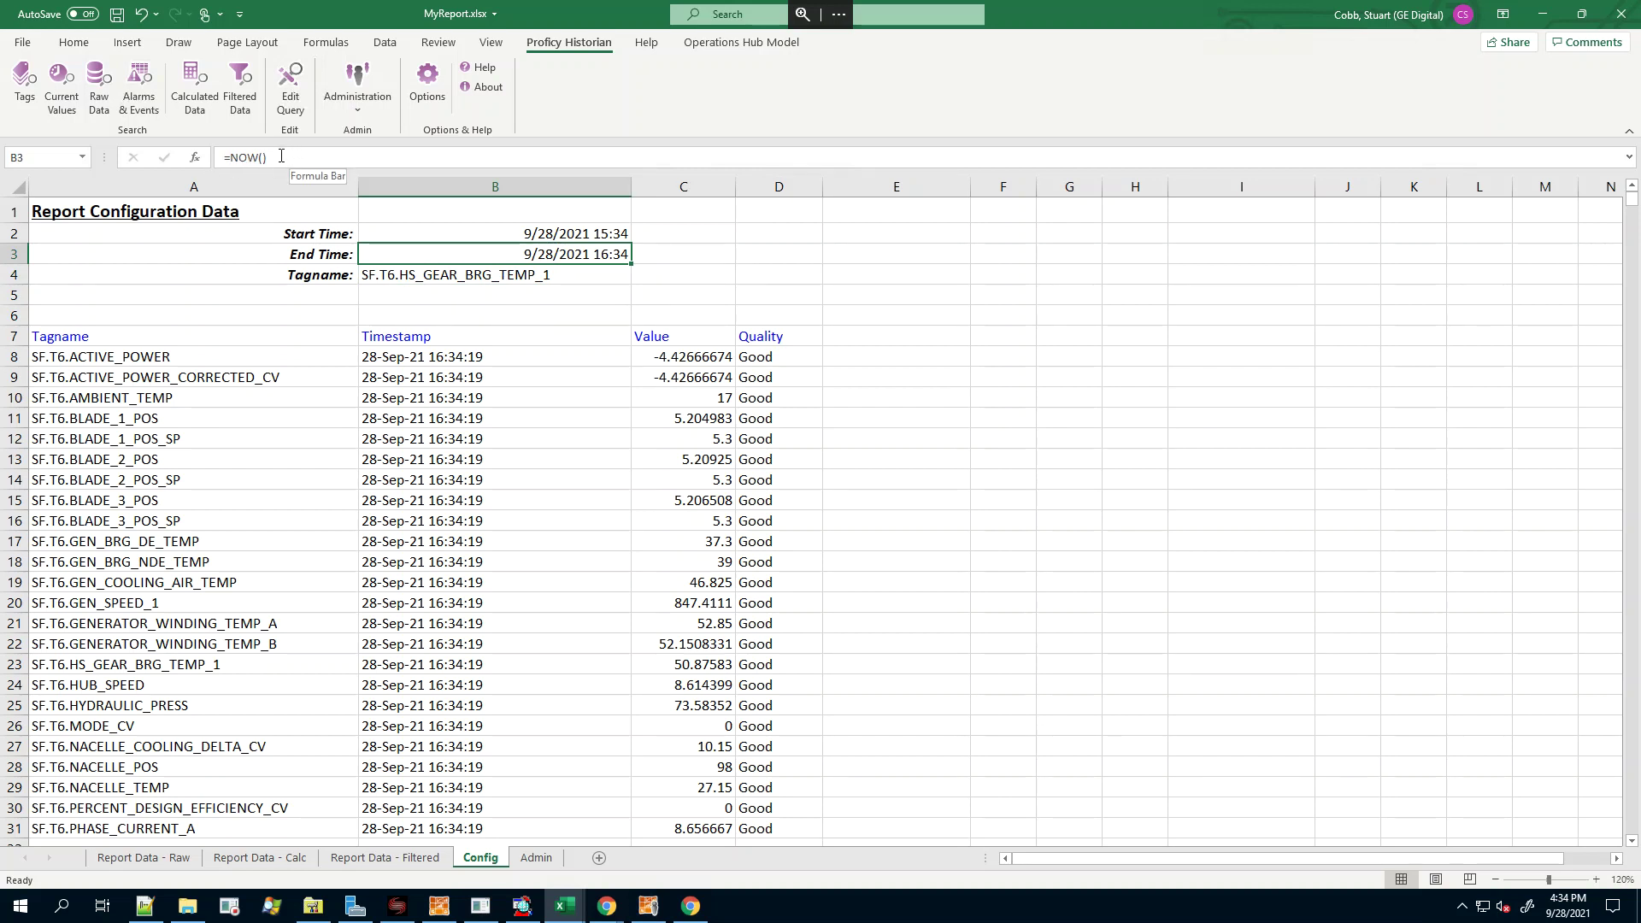
left_click(554, 231)
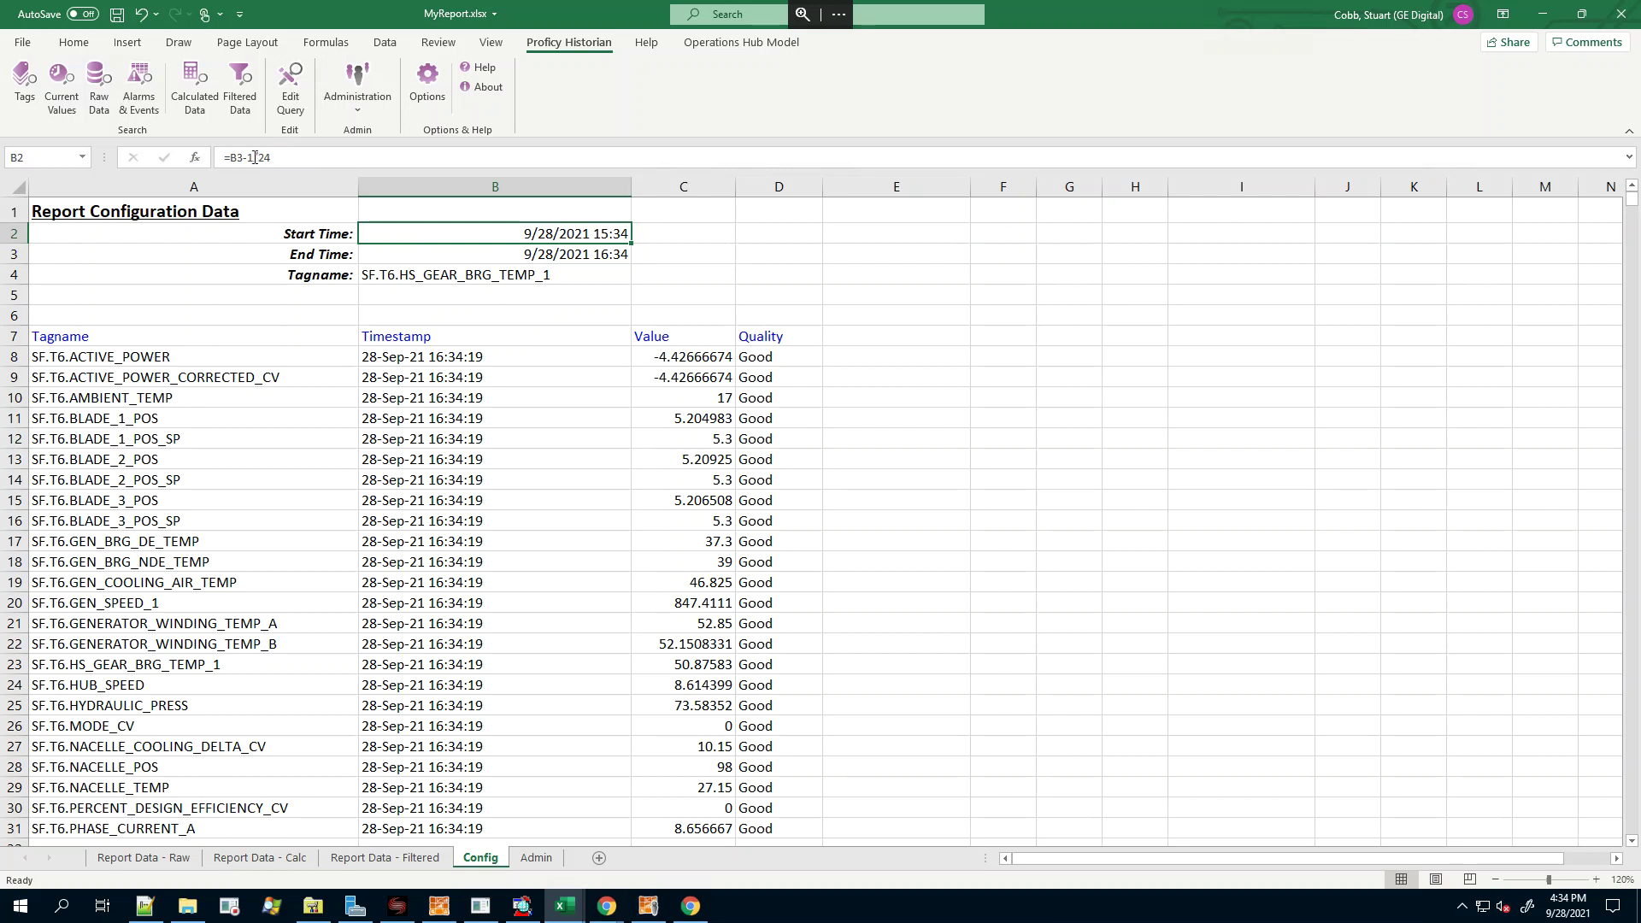
left_click(554, 254)
left_click(551, 273)
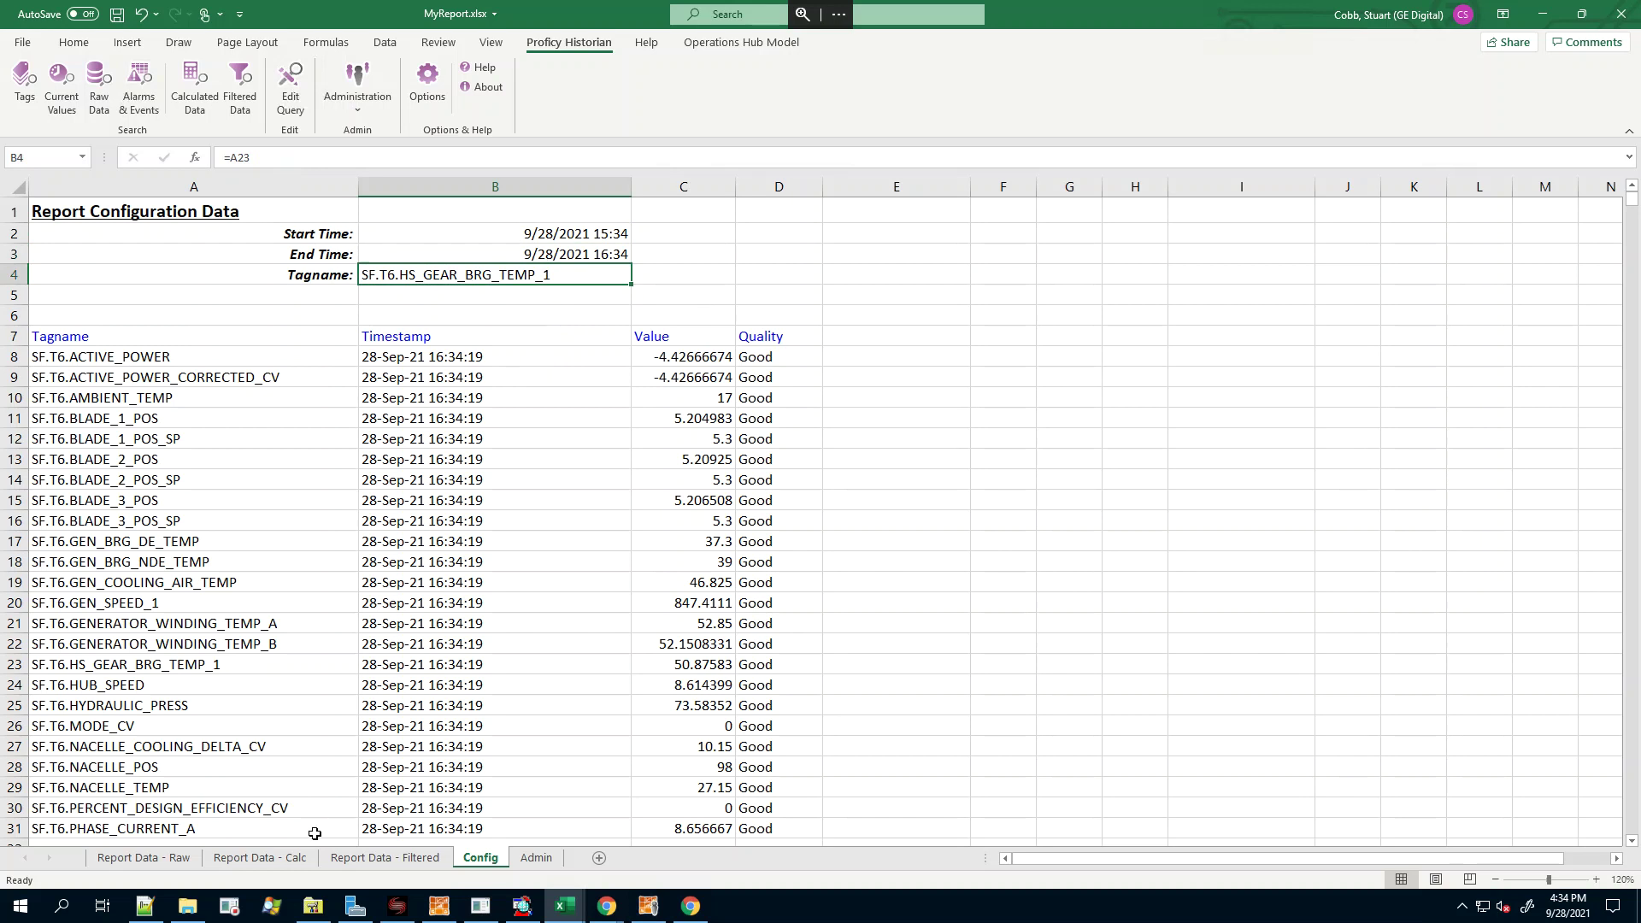
Start a raw data query from cell A3 of the Report Data - Raw sheet, taking the tag name from Config cell B4
left_click(150, 859)
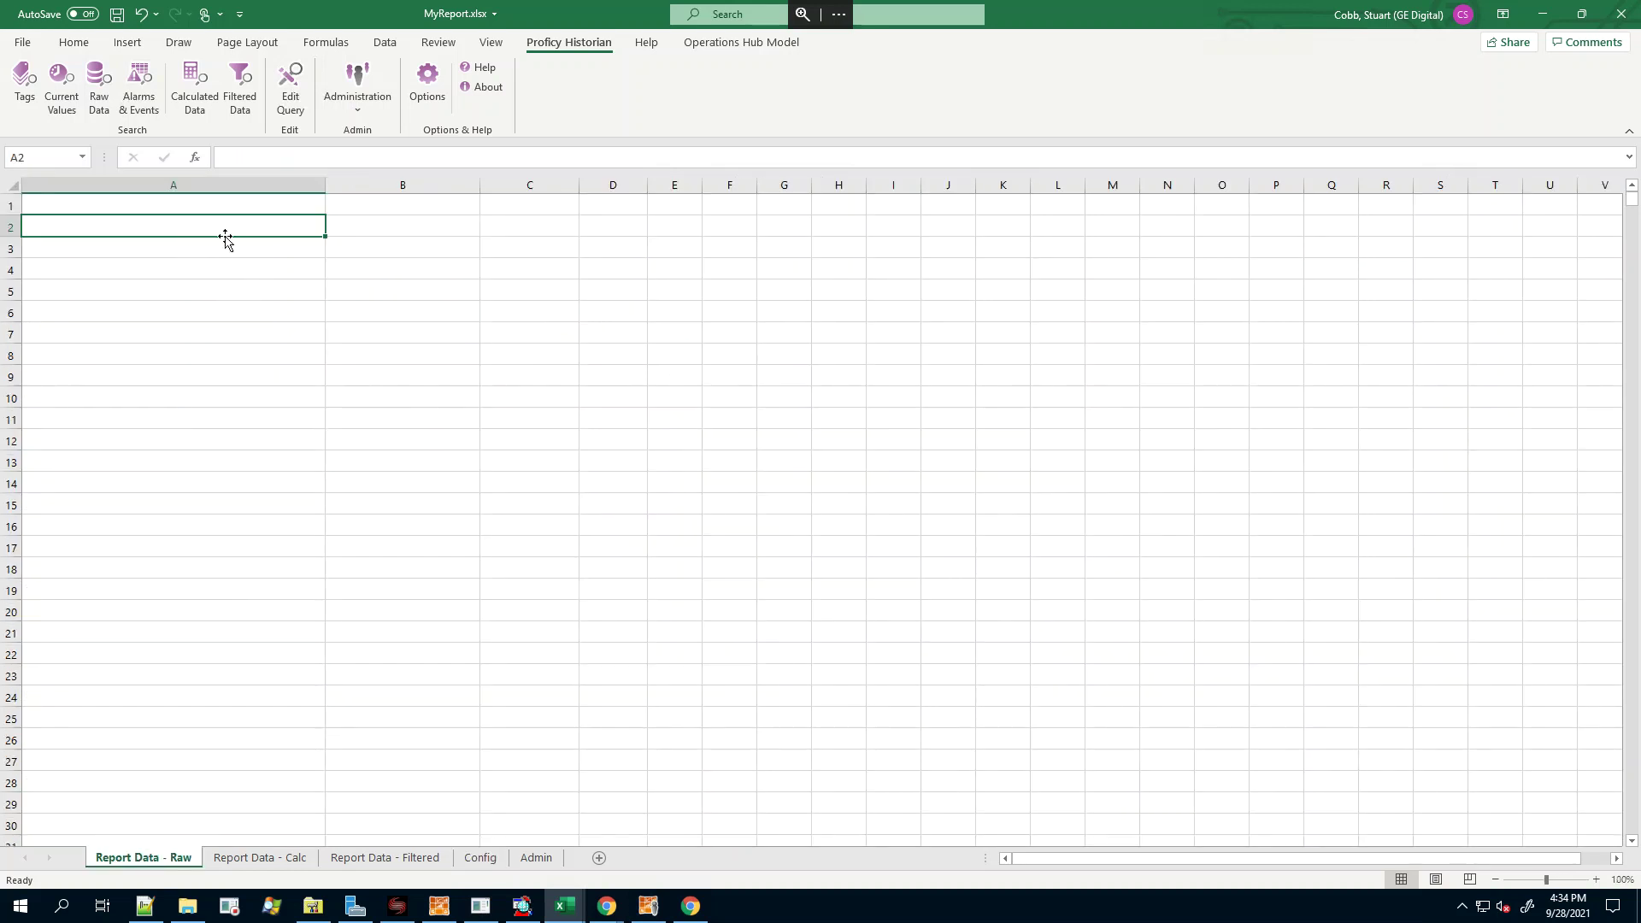
left_click(158, 245)
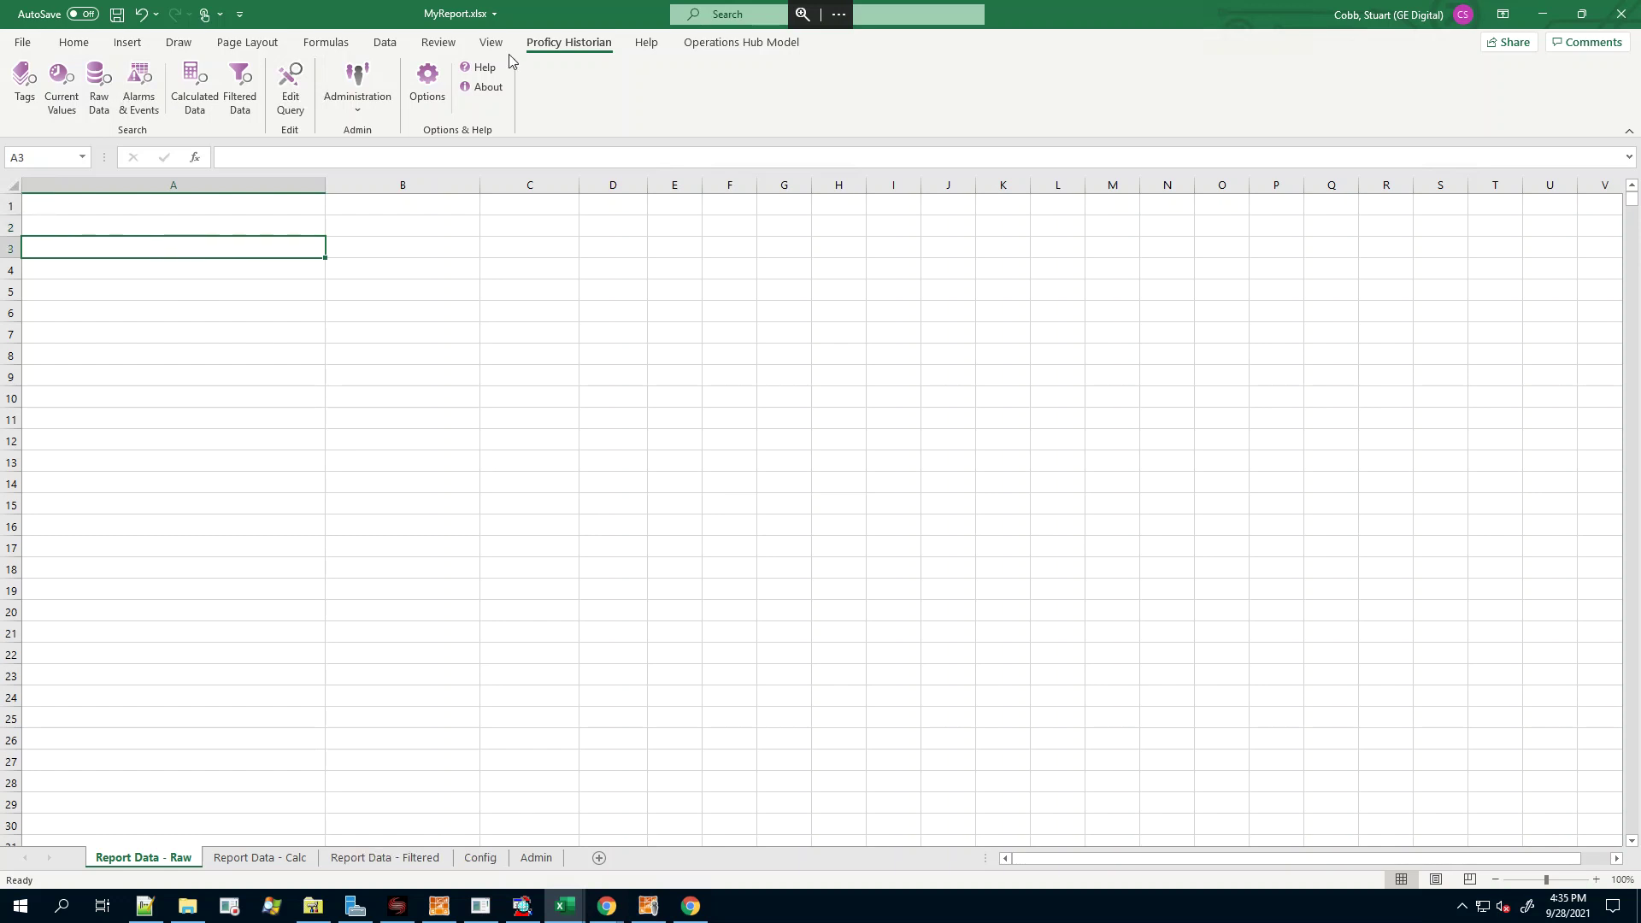
left_click(100, 96)
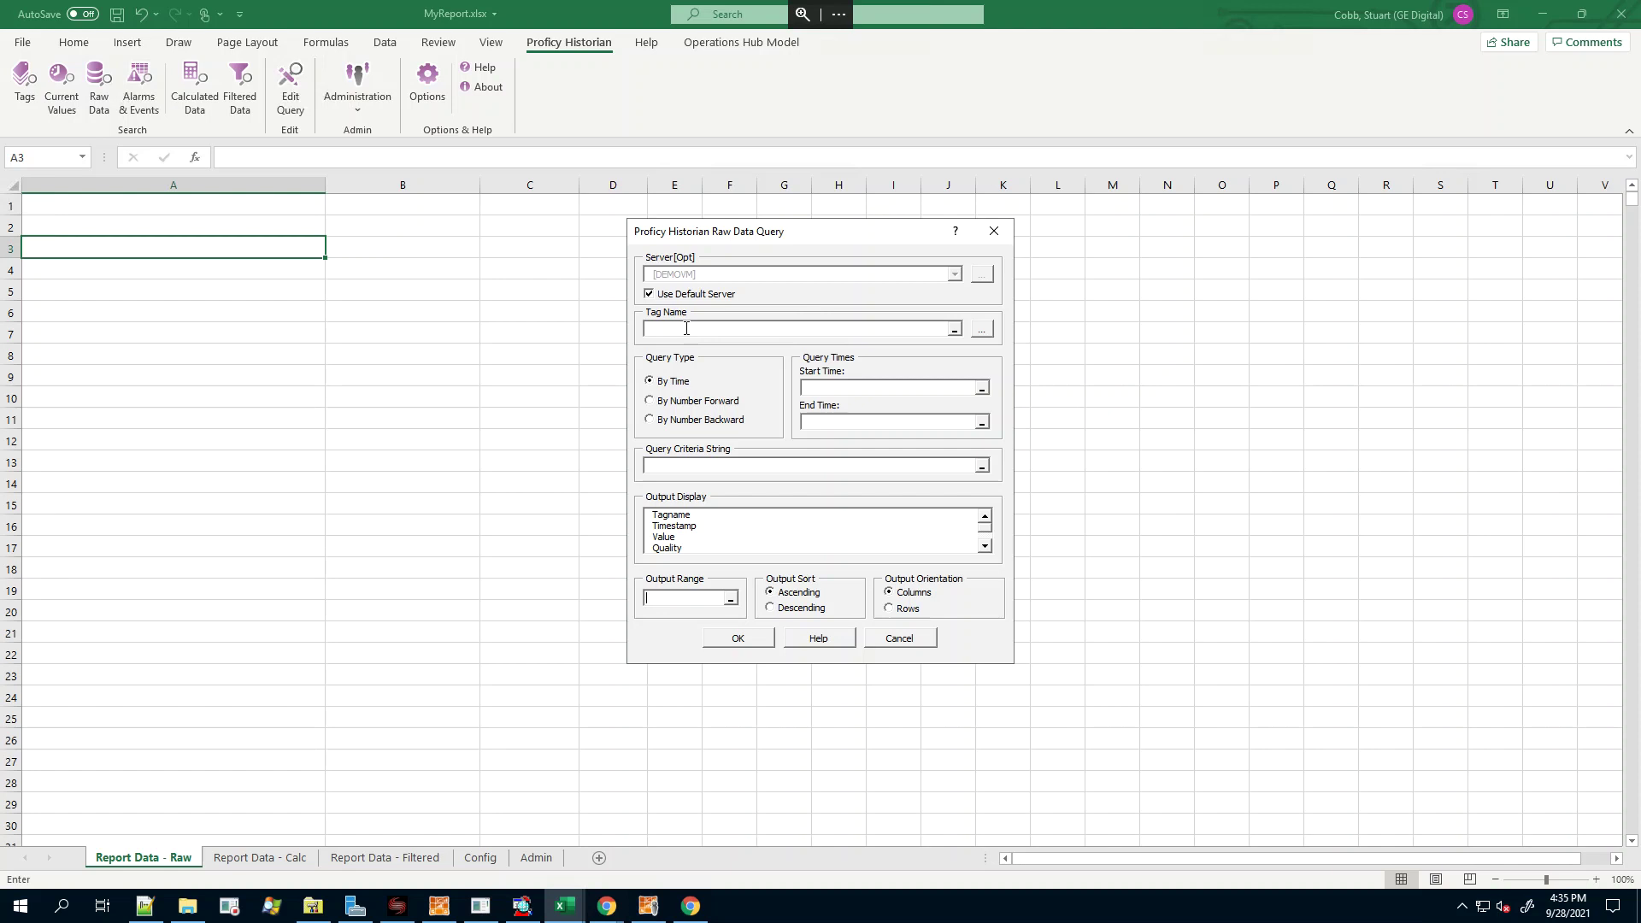
left_click(685, 330)
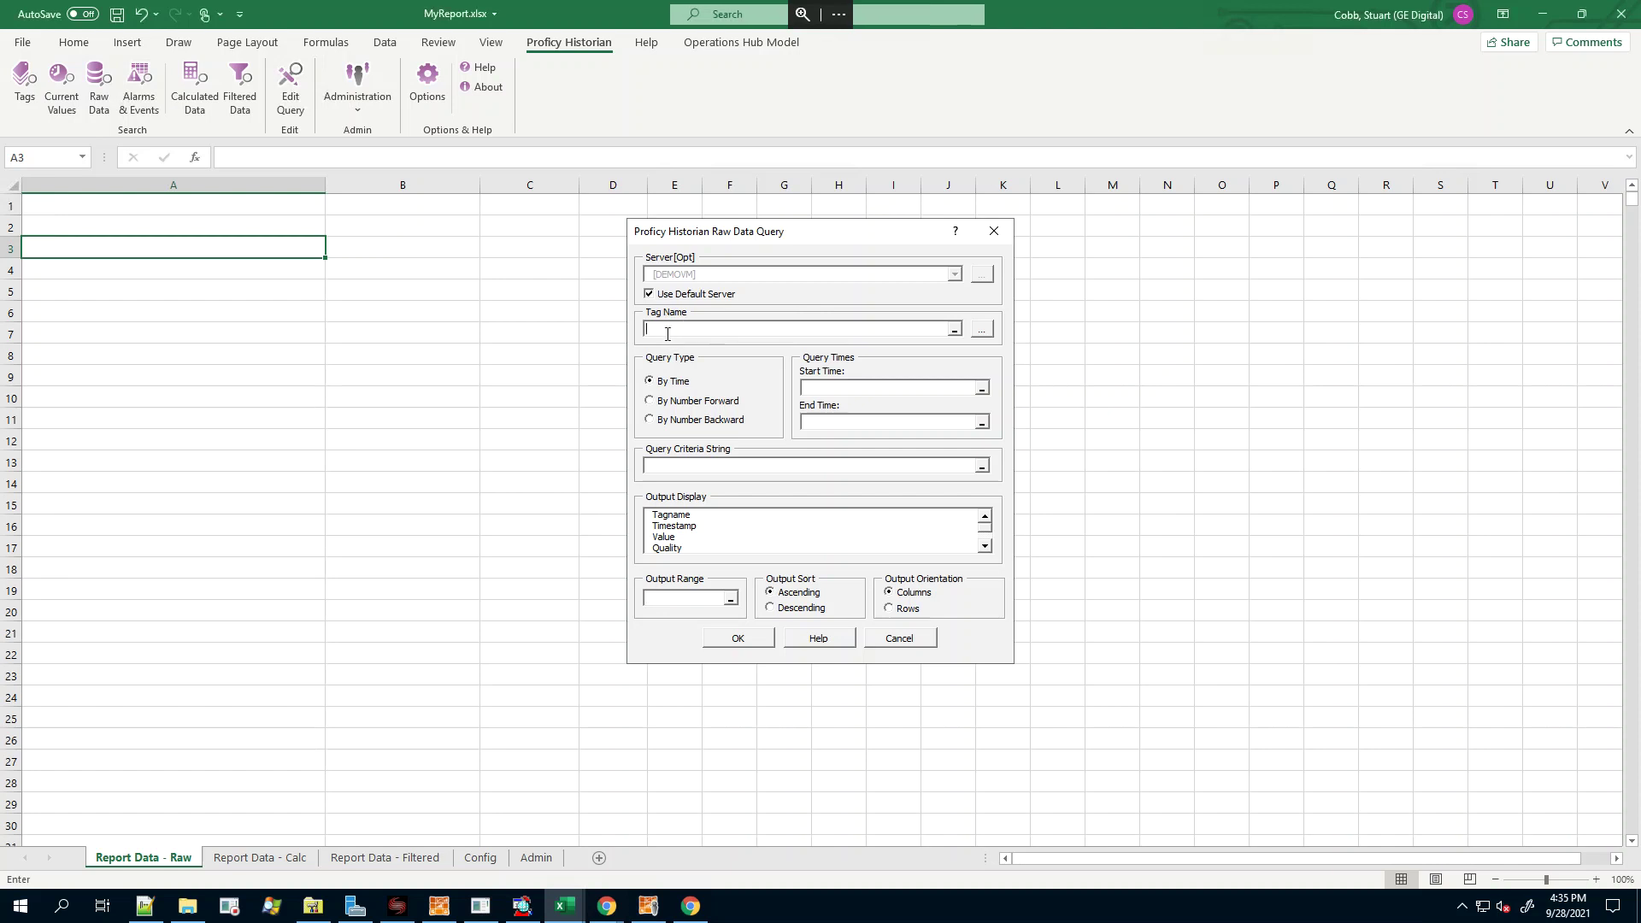
left_click(481, 858)
left_click(521, 274)
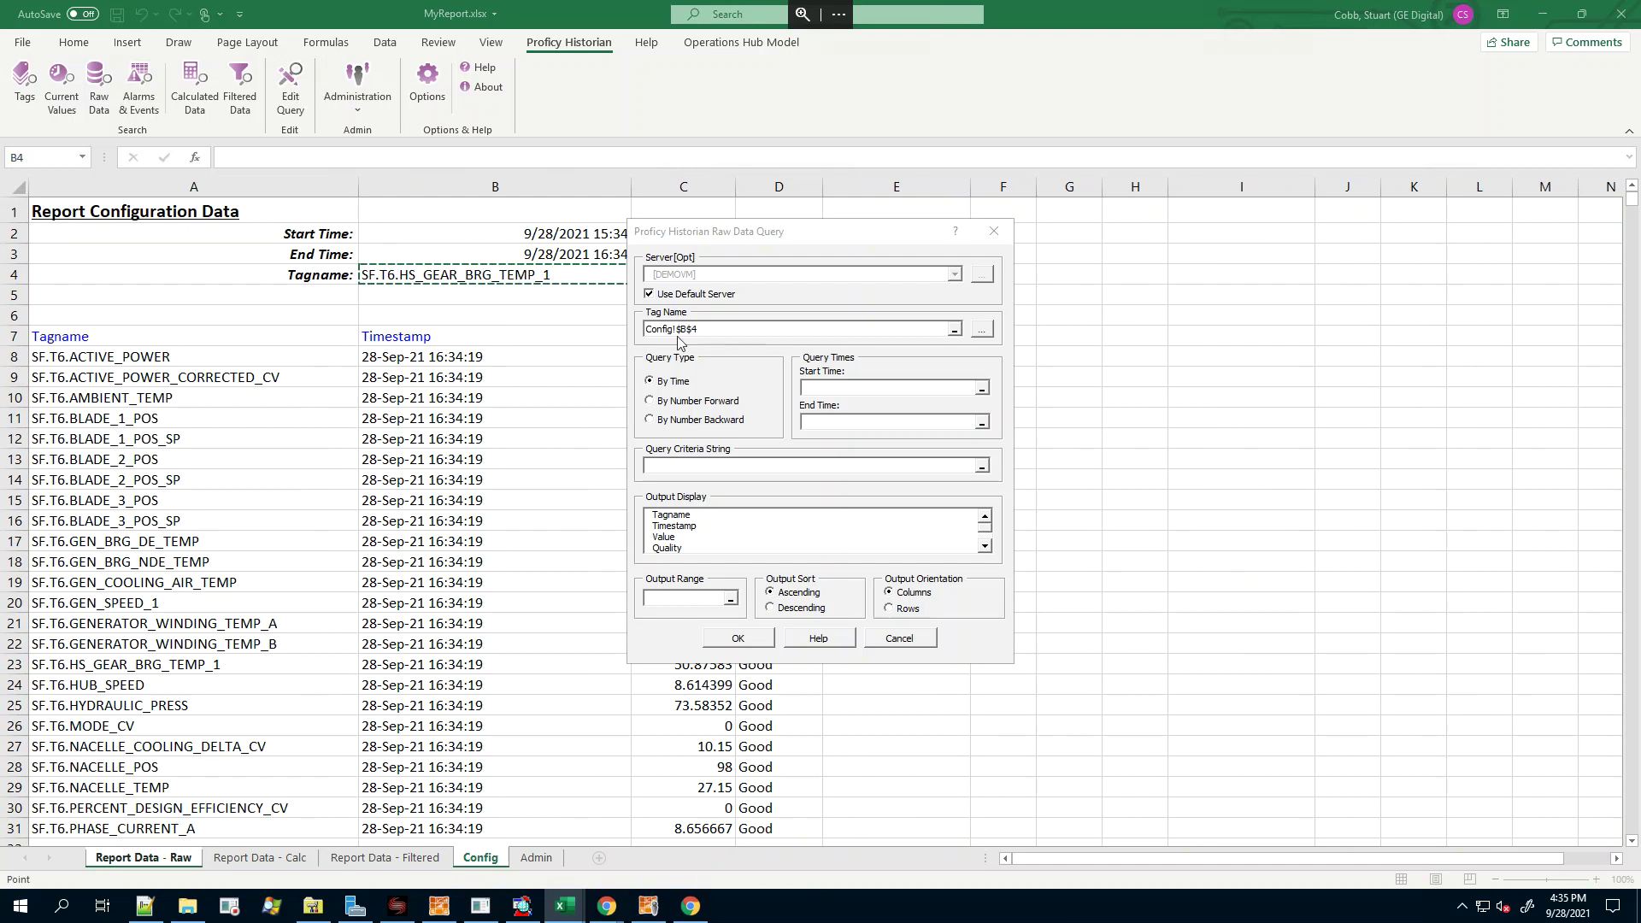
left_click_drag(725, 327, 643, 330)
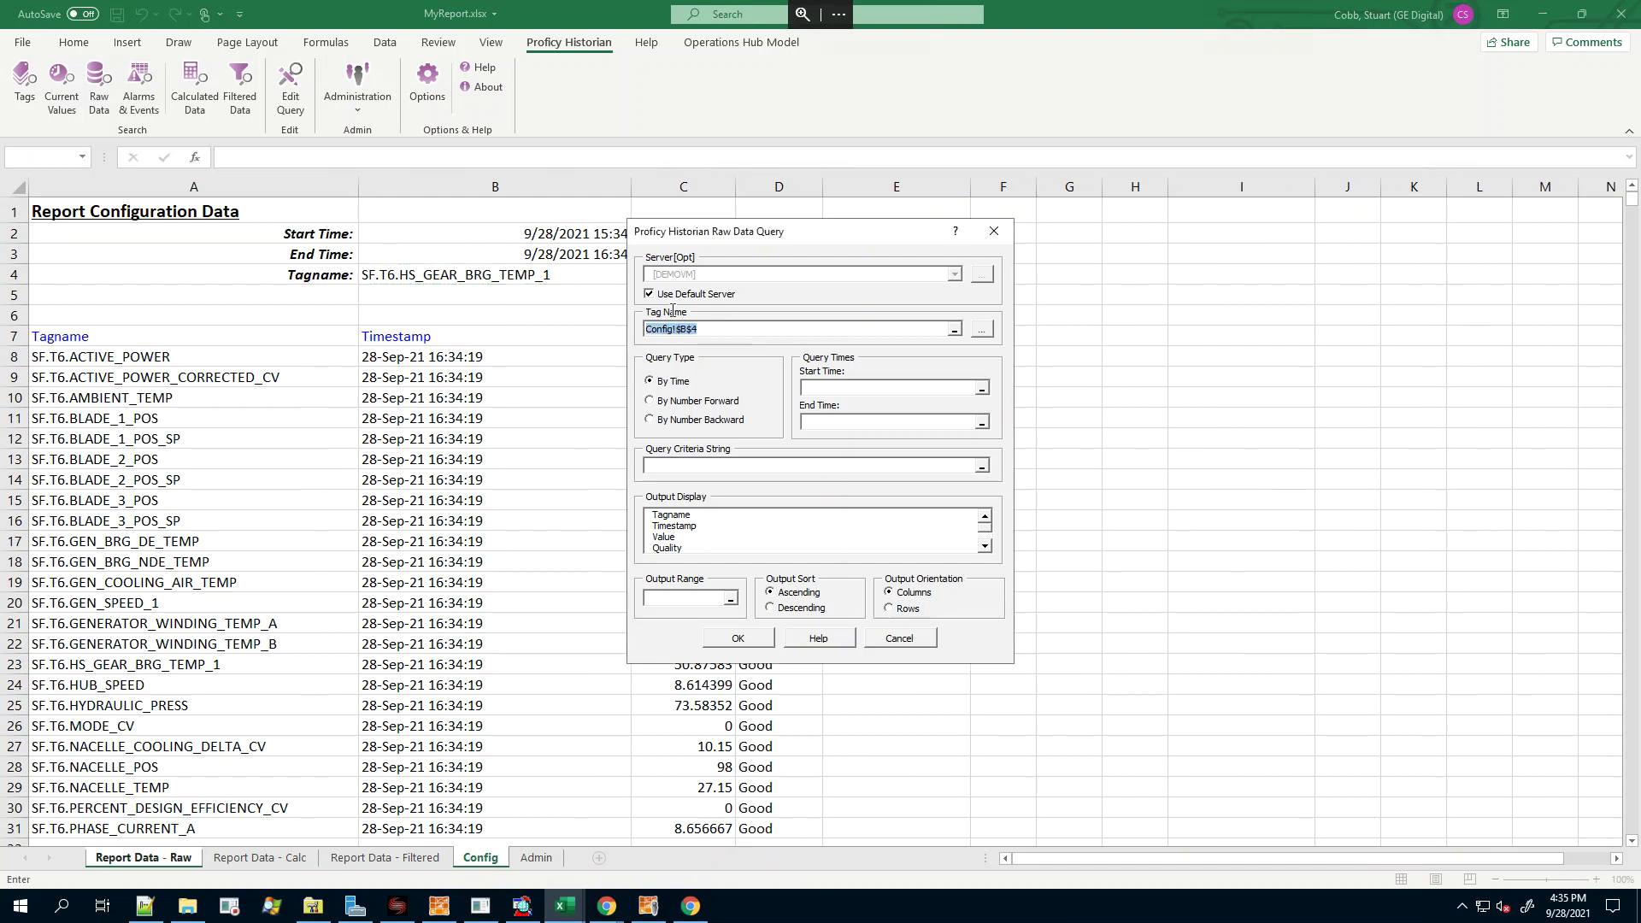
left_click(708, 329)
Set the raw data query's start time to Config cell B2 and its end time to Config cell B3
left_click(820, 386)
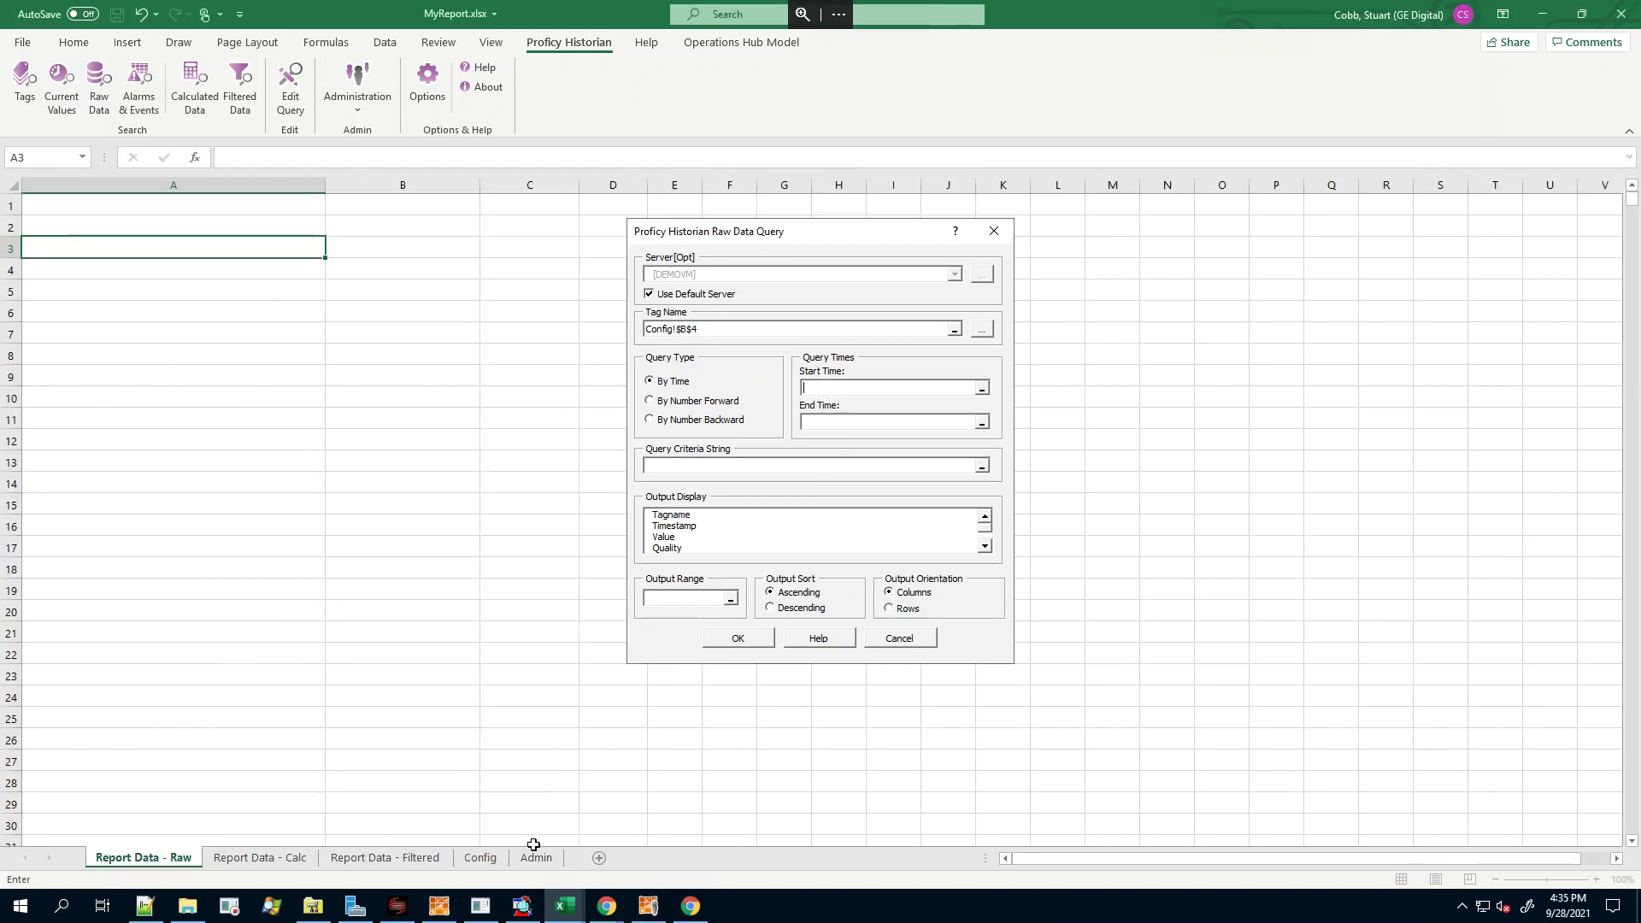
left_click(491, 861)
left_click(490, 860)
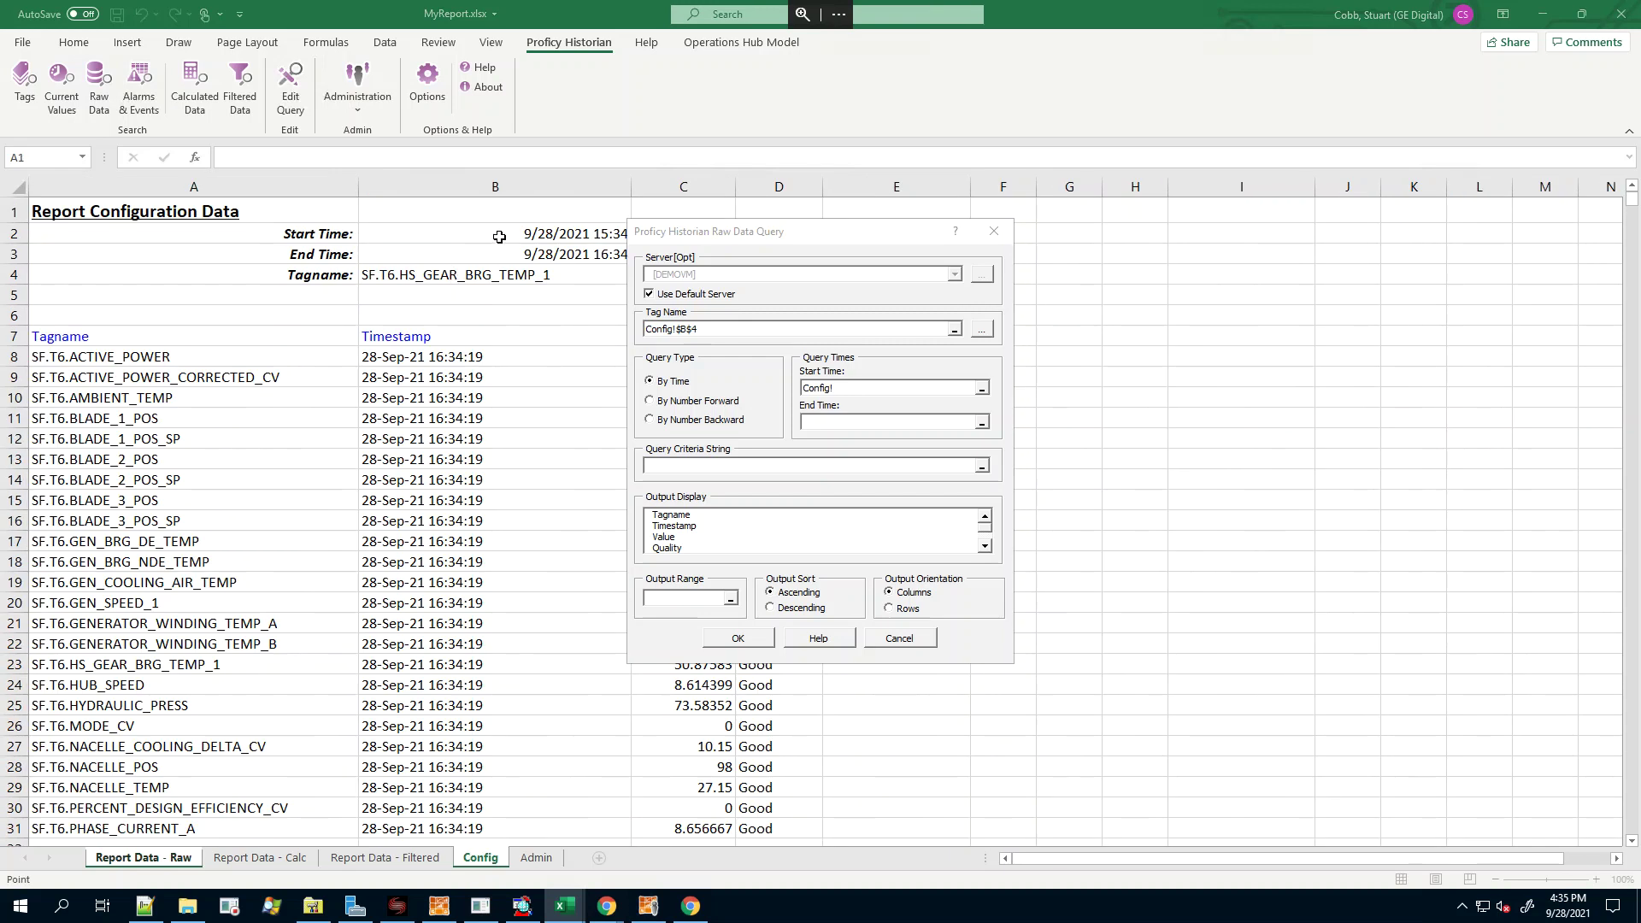
left_click(544, 232)
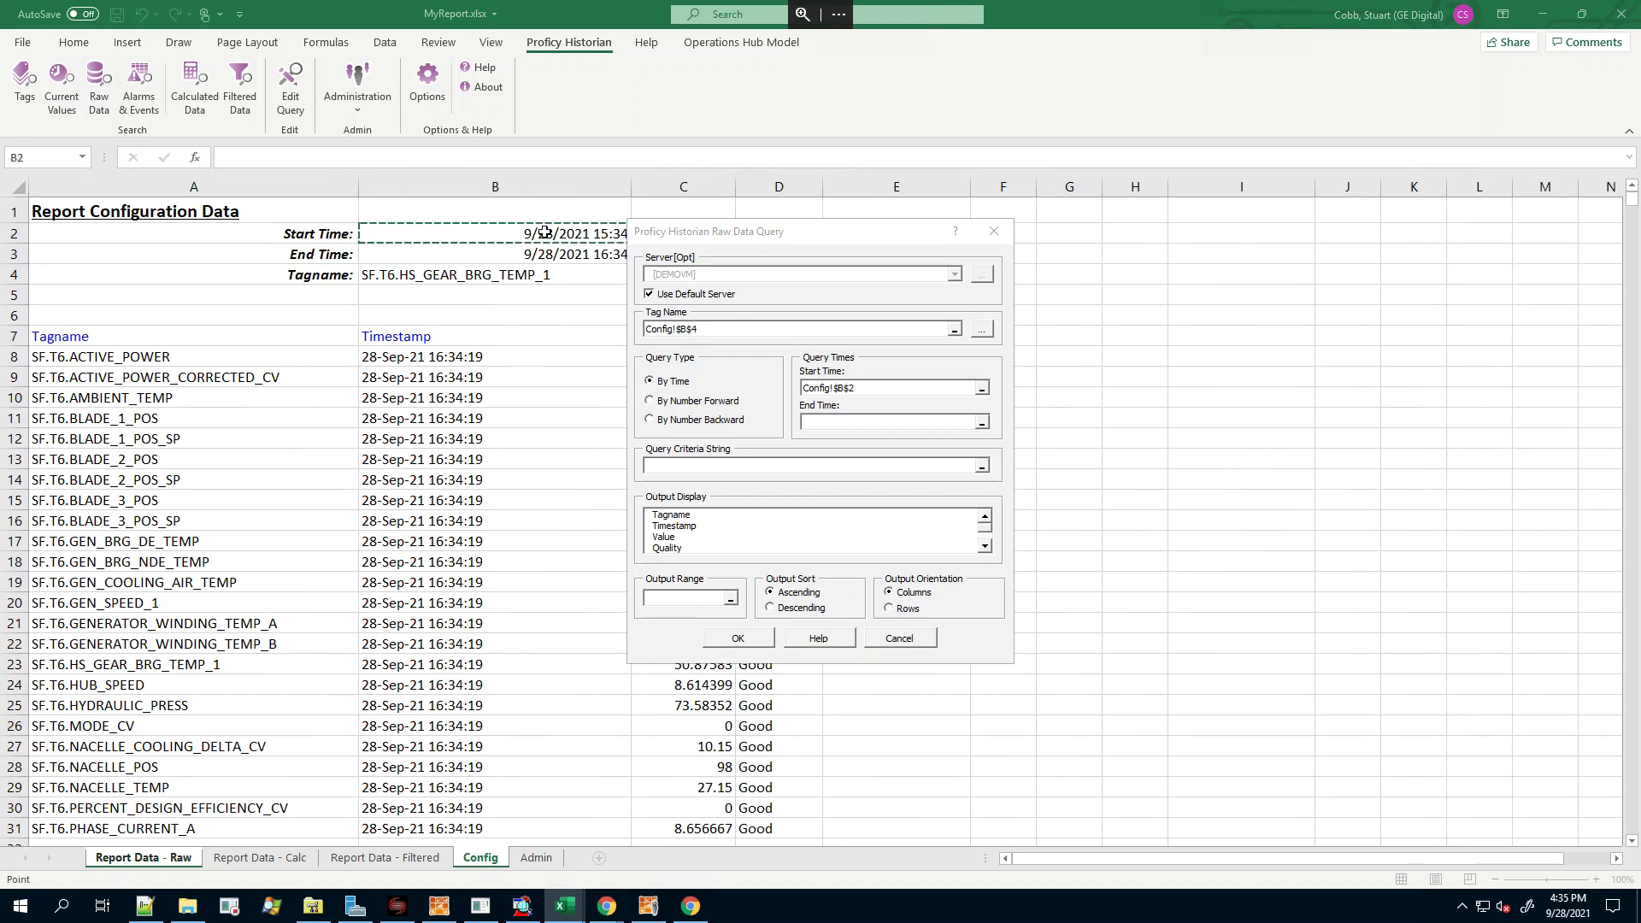
left_click(824, 424)
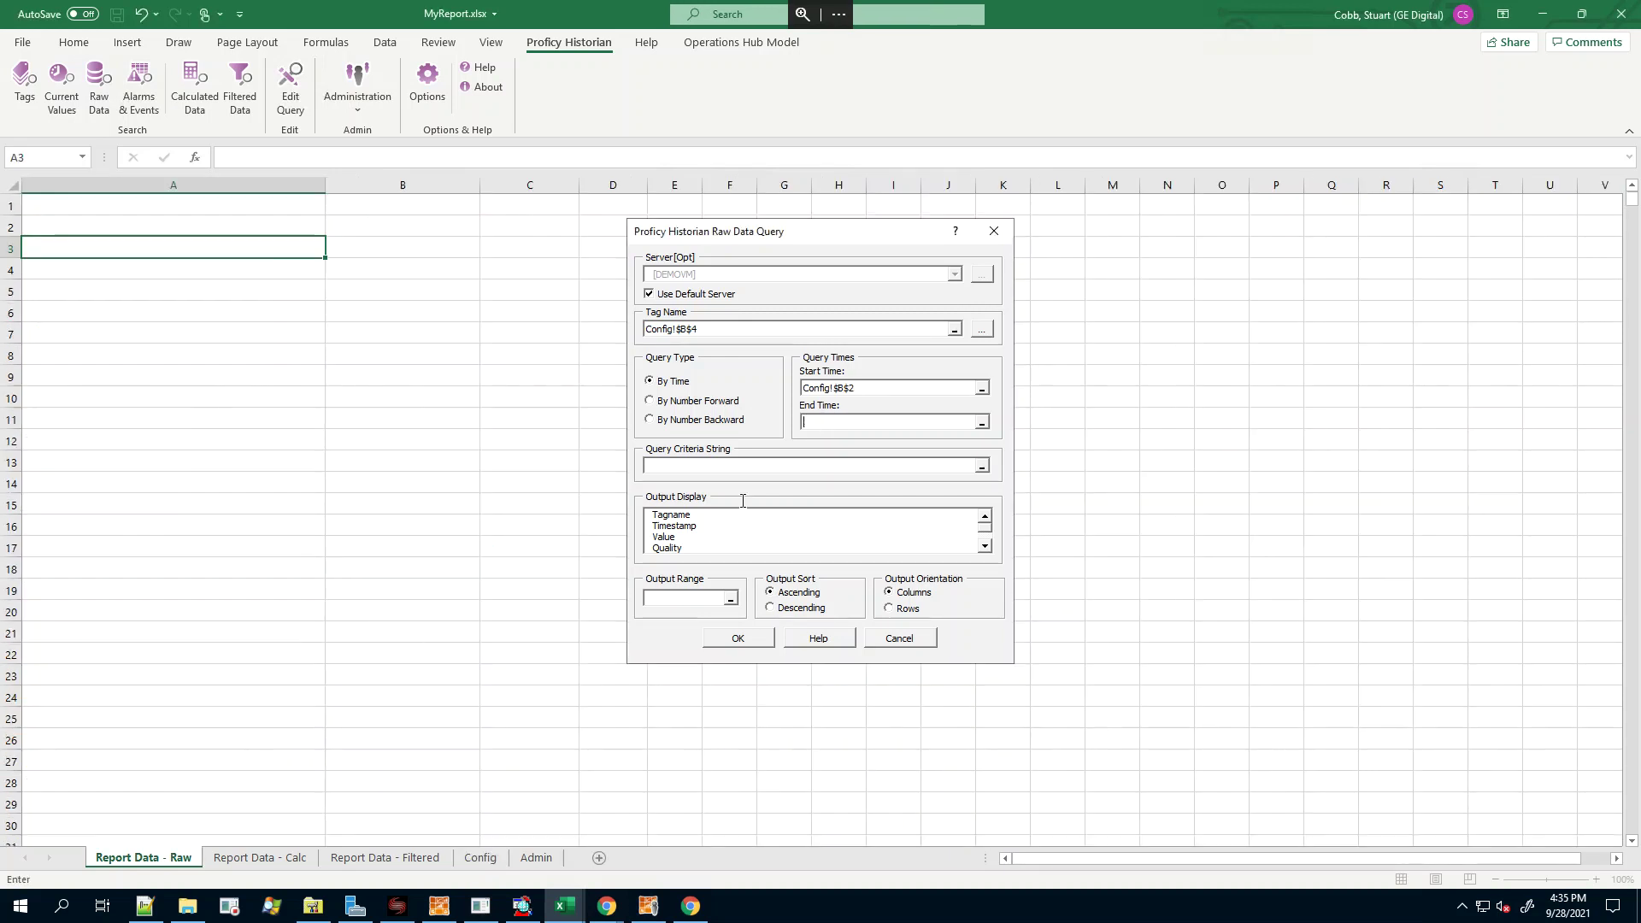
left_click(481, 860)
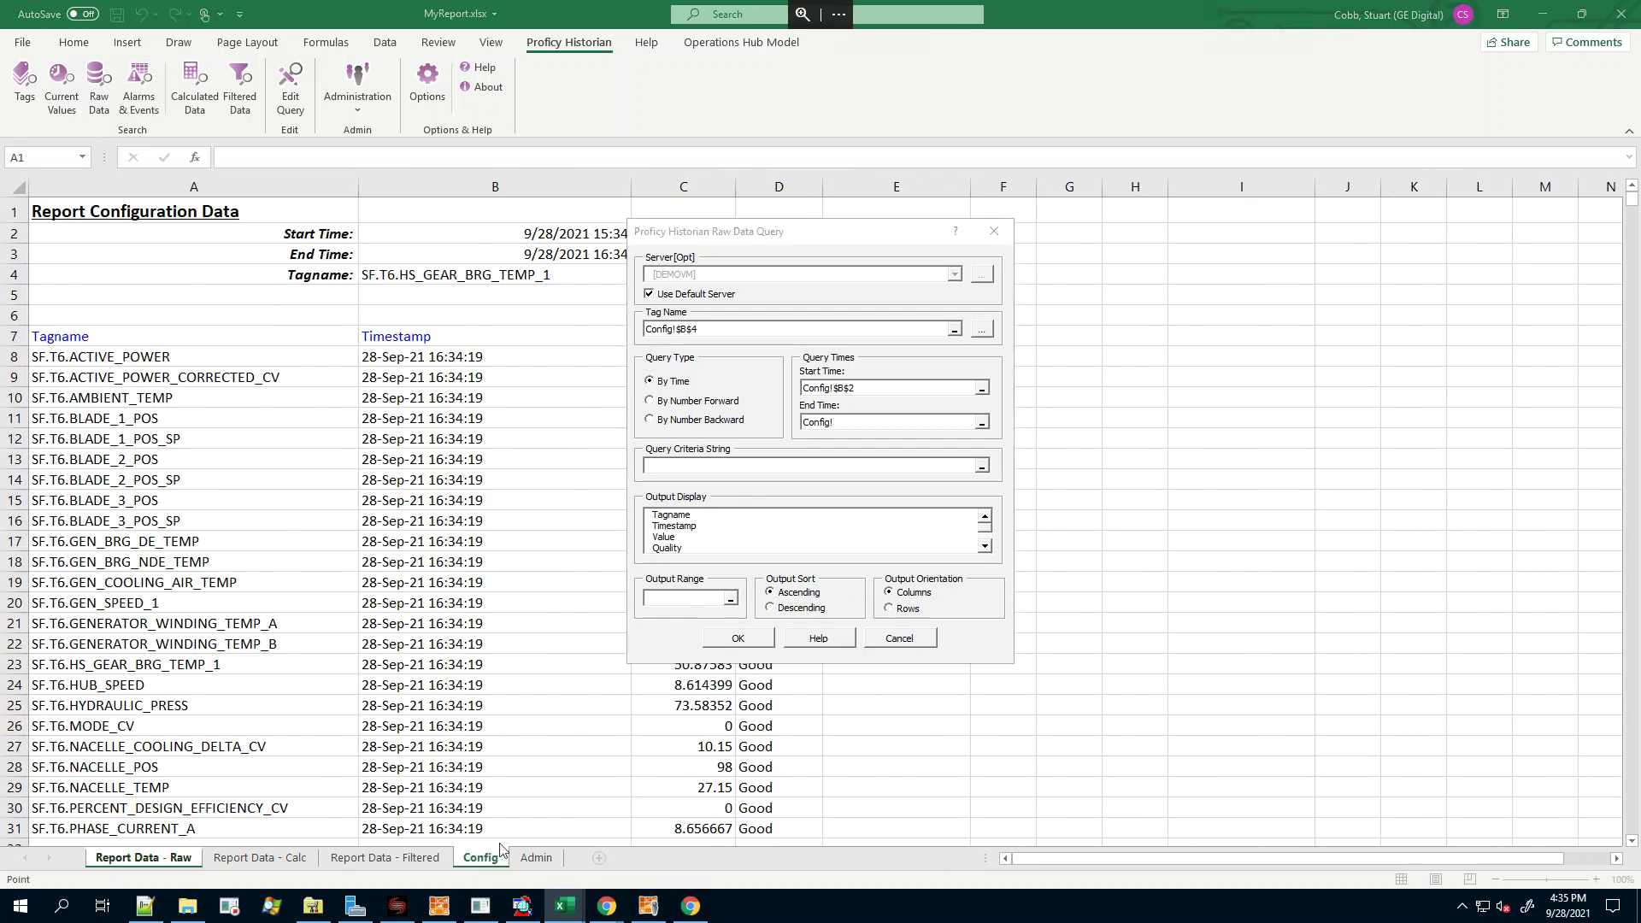
left_click(539, 253)
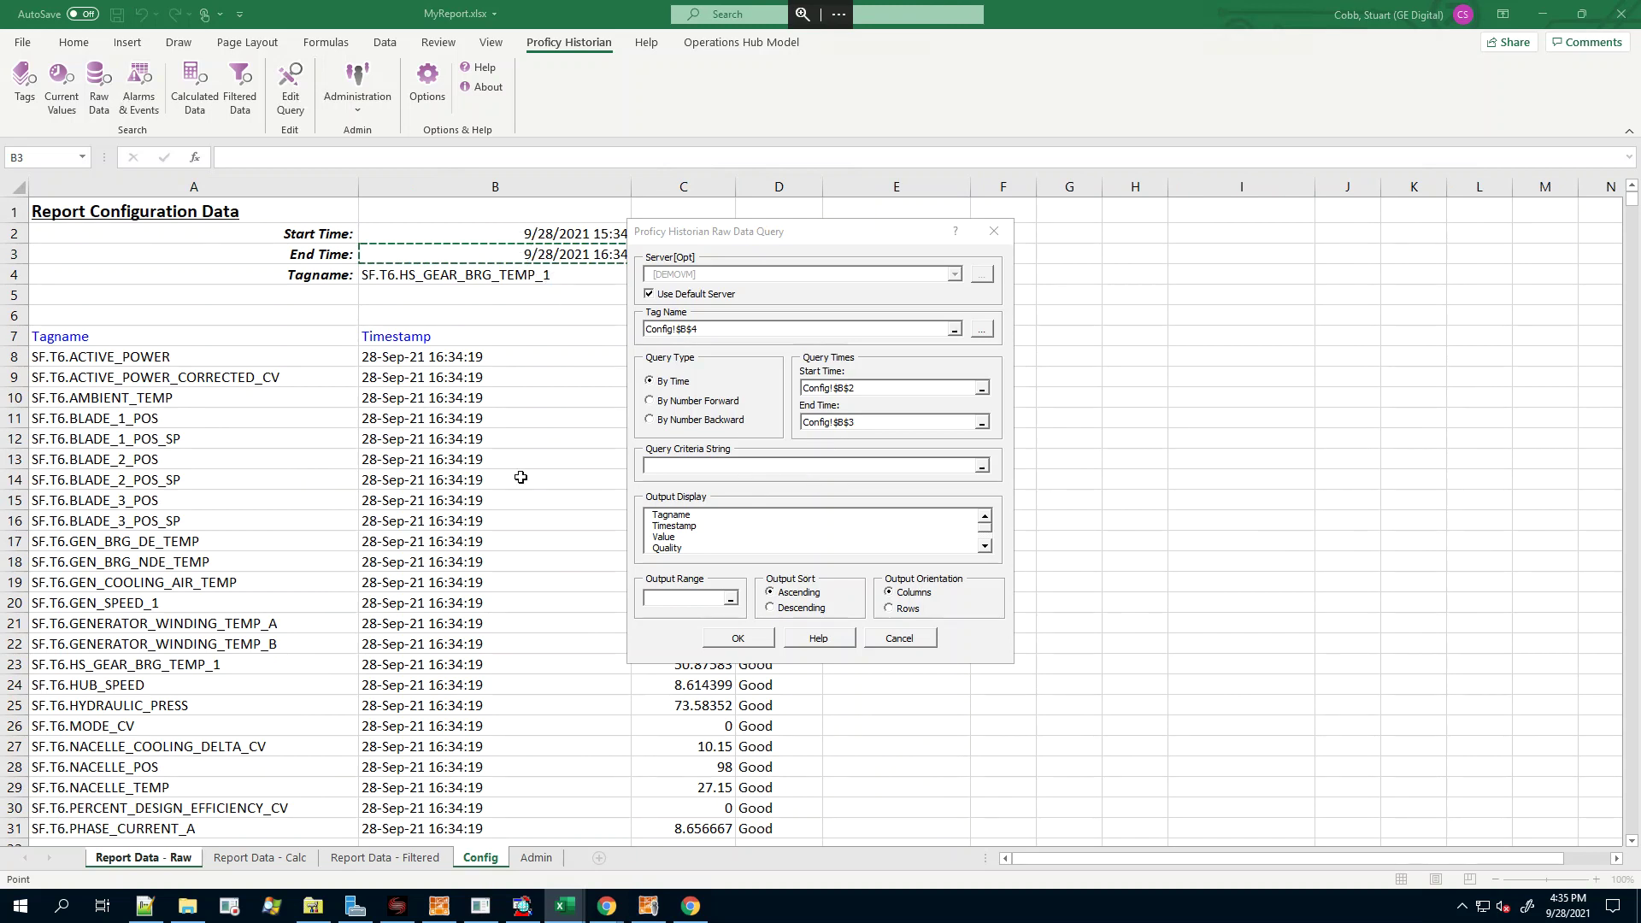
Output Tagname, Timestamp, Value and Quality to range A3:A10000 of Report Data - Raw, and run the raw data query
left_click(689, 514)
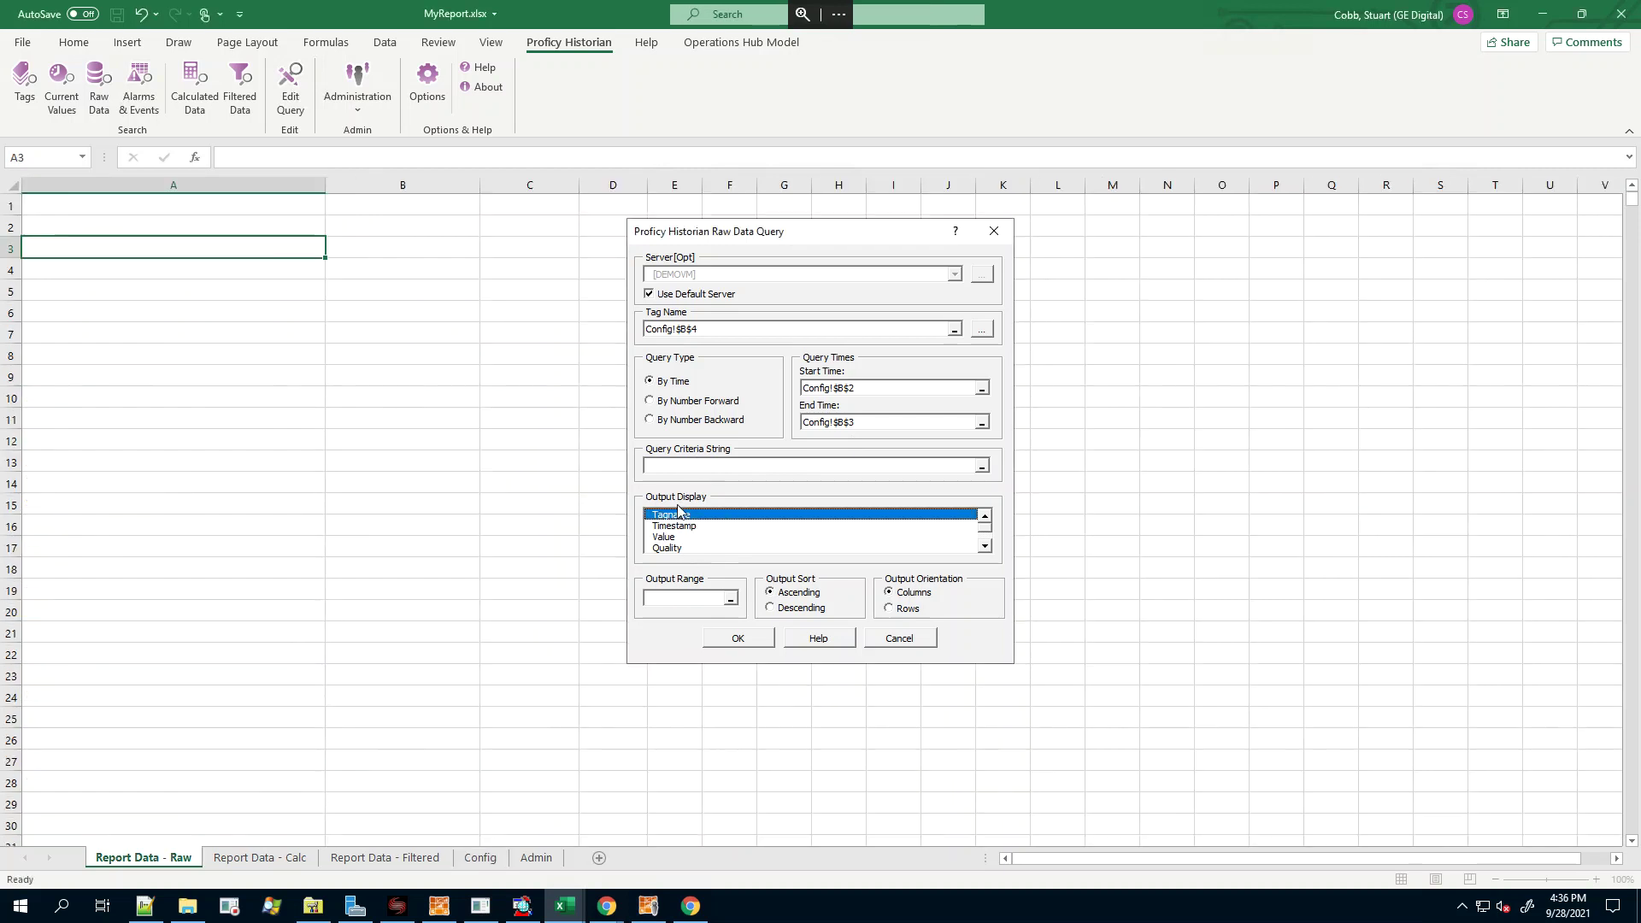
left_click_drag(689, 523, 695, 553)
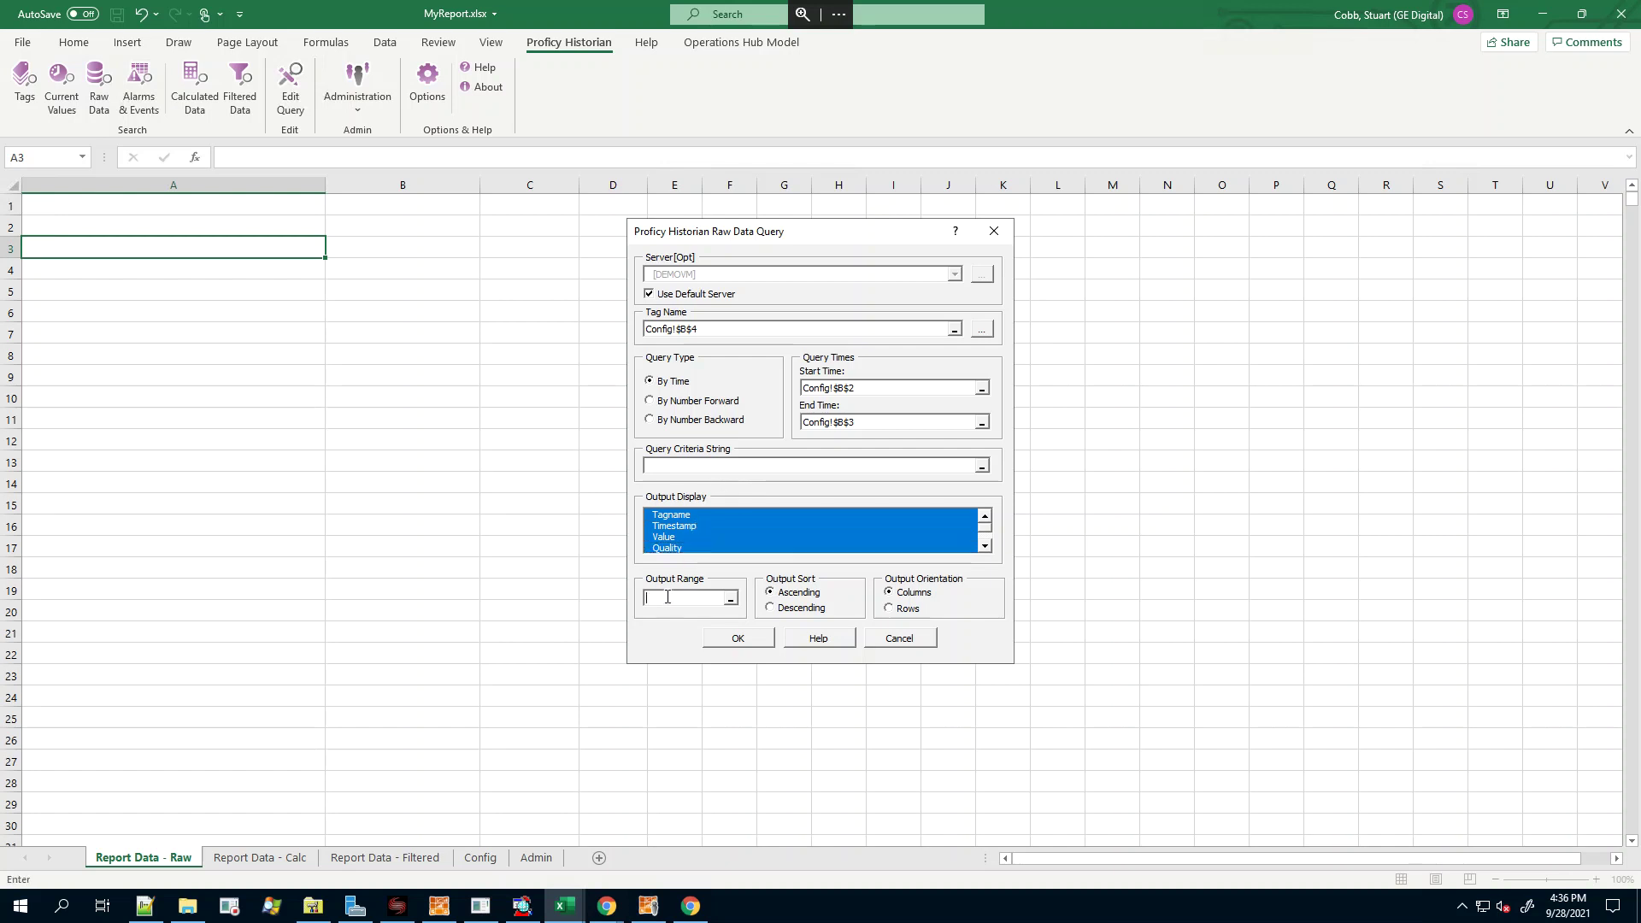
left_click(178, 247)
left_click_drag(178, 249, 195, 394)
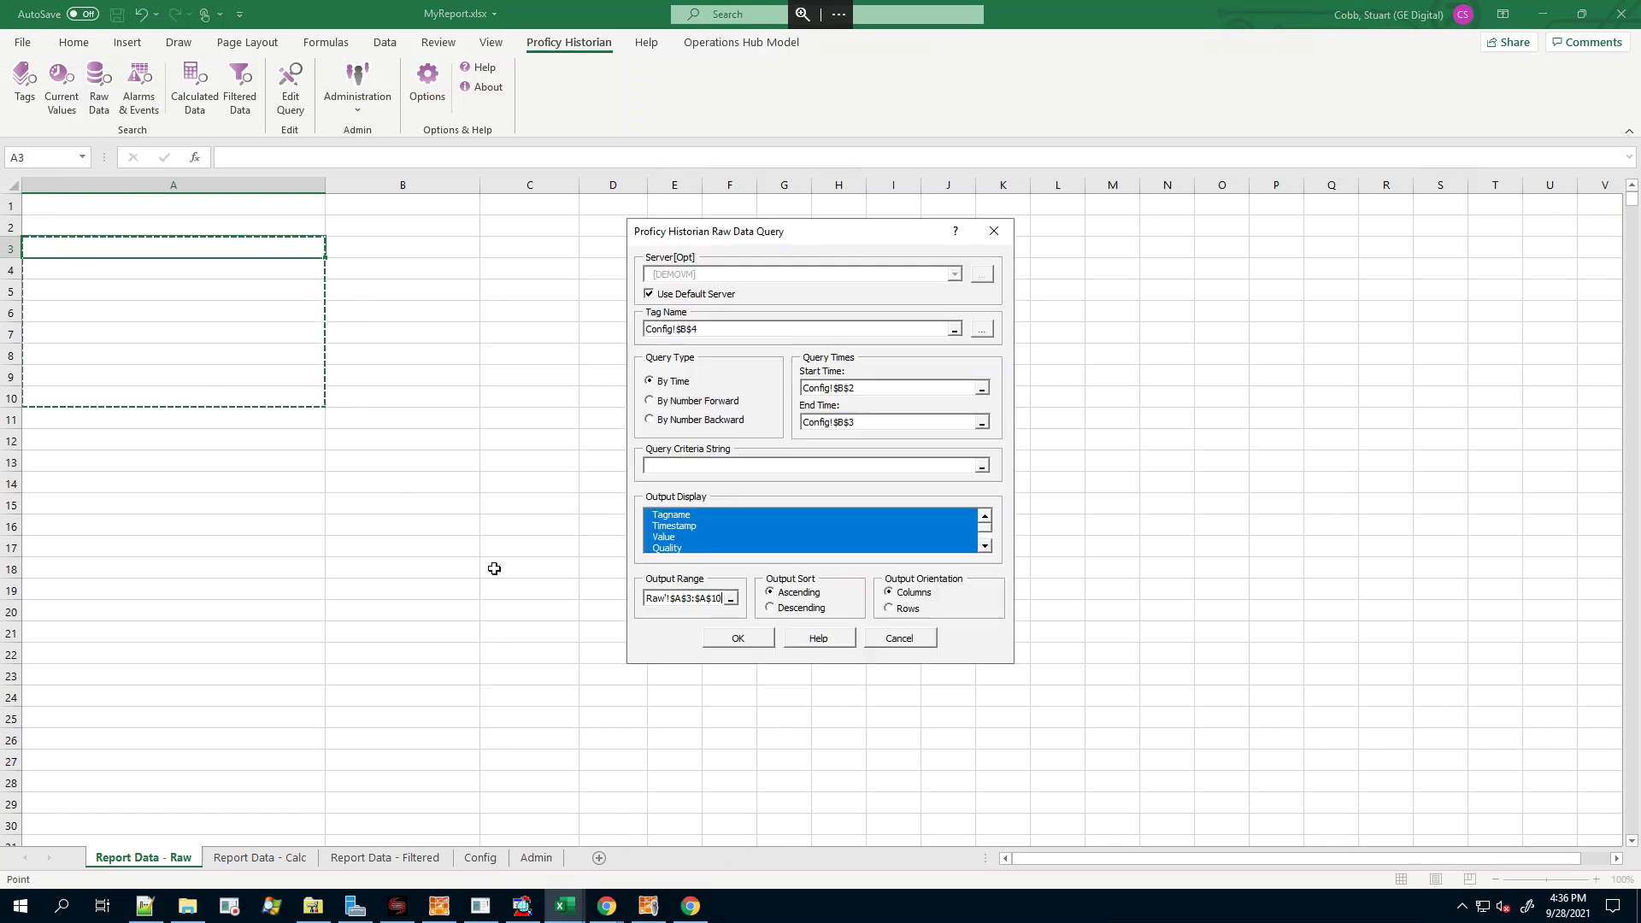
left_click(723, 597)
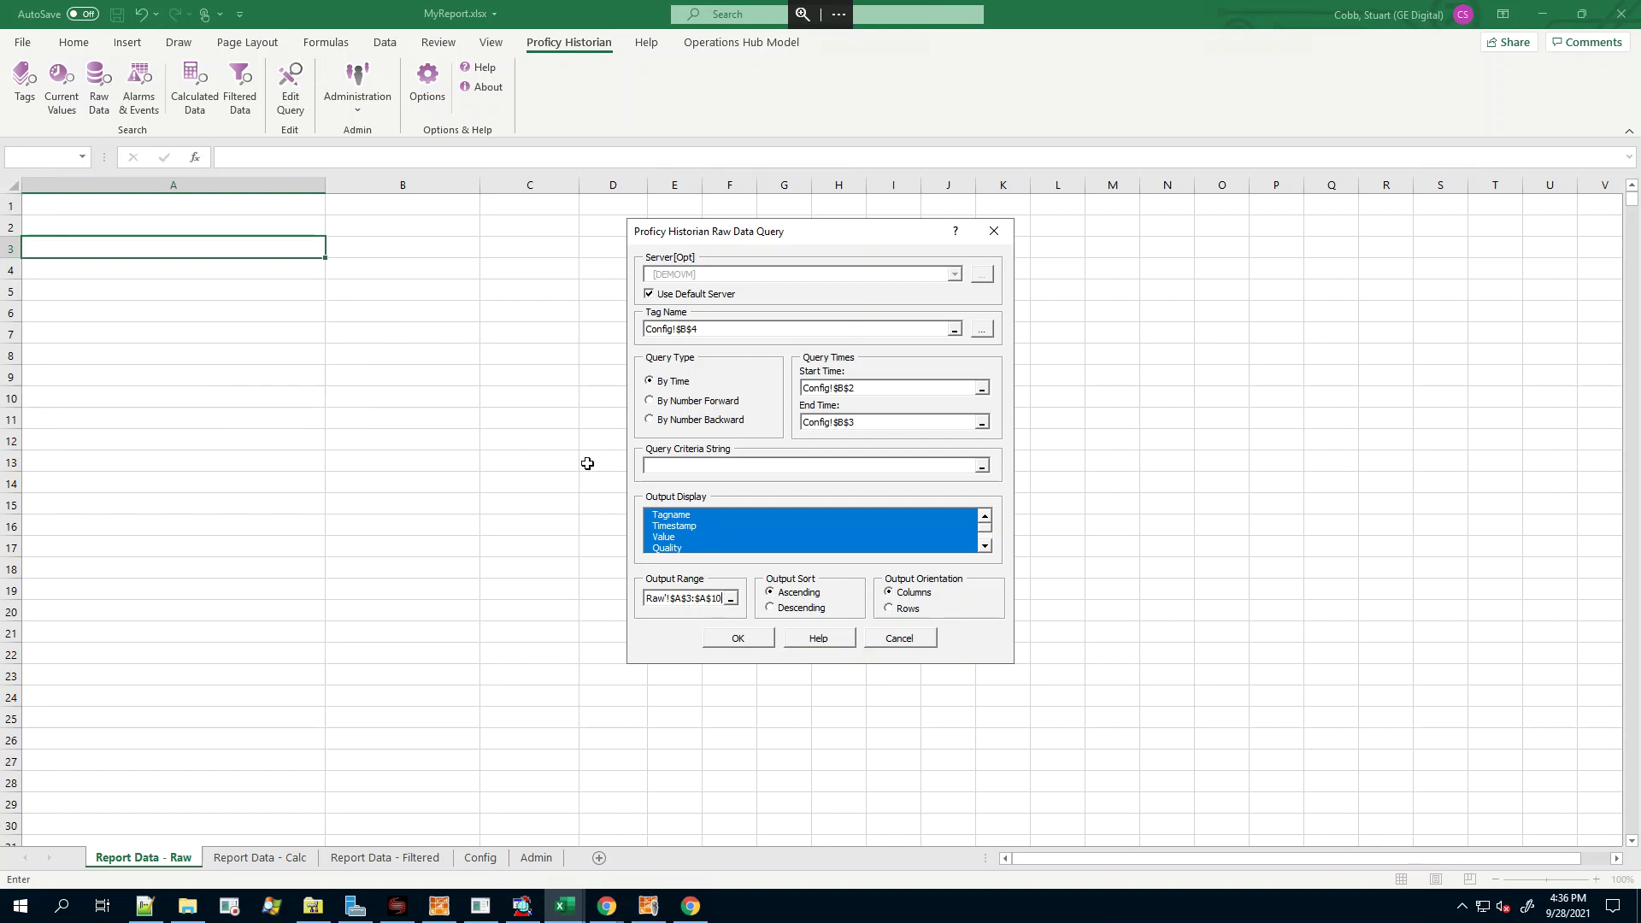
type("000")
left_click(740, 640)
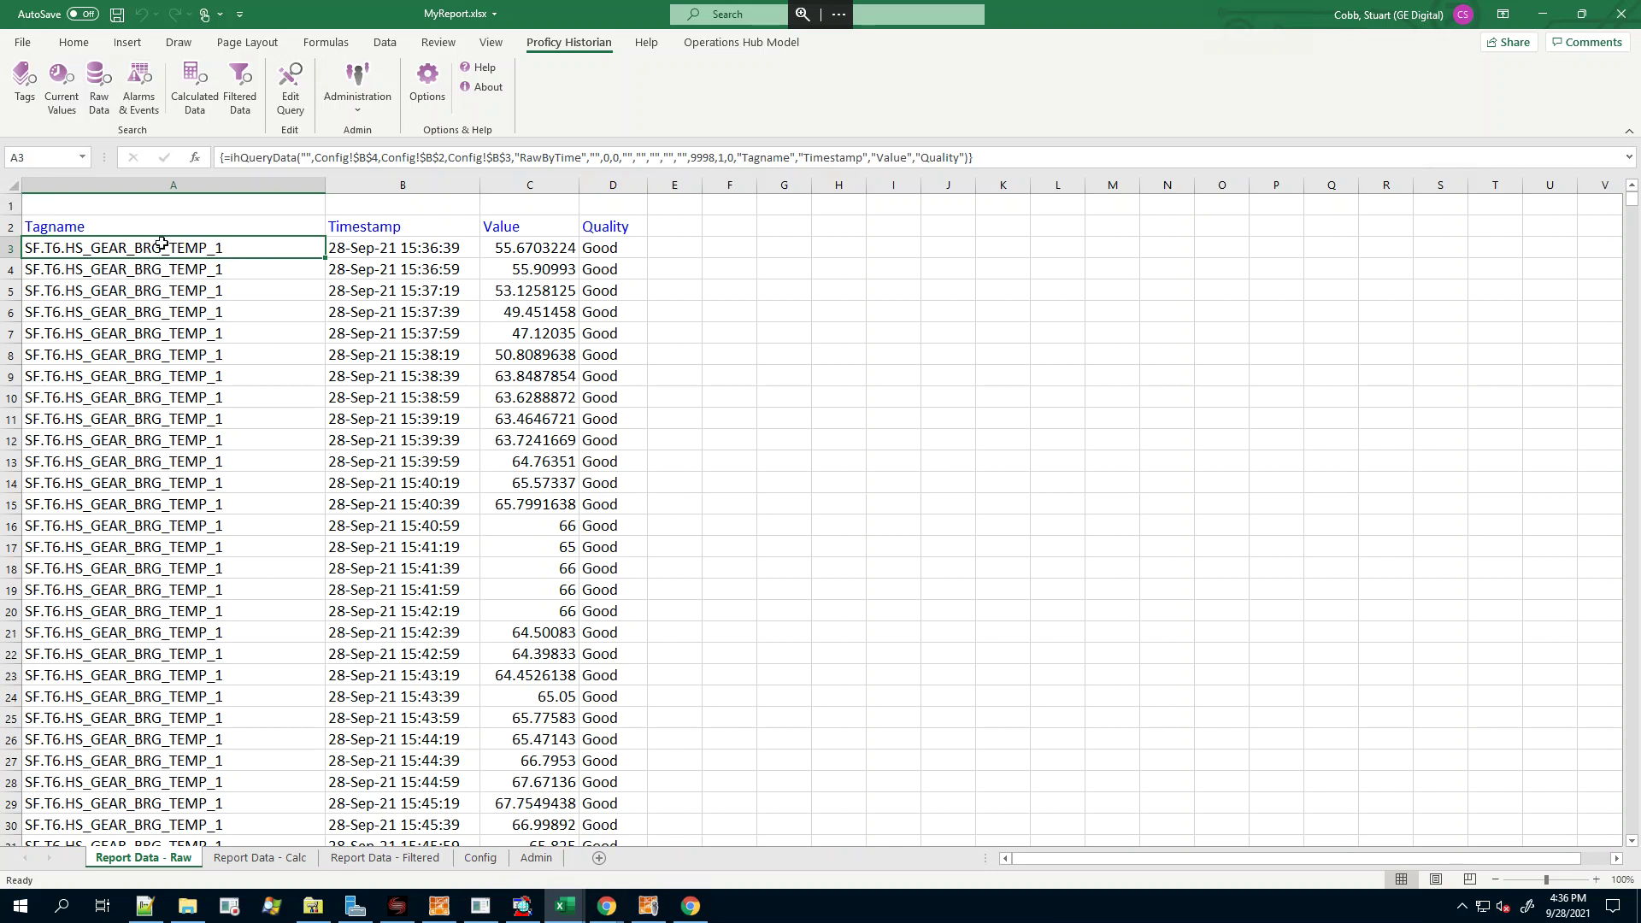
Review the returned raw data rows down to the last record, and return to the top of the sheet
scroll(304, 359, "down", 2)
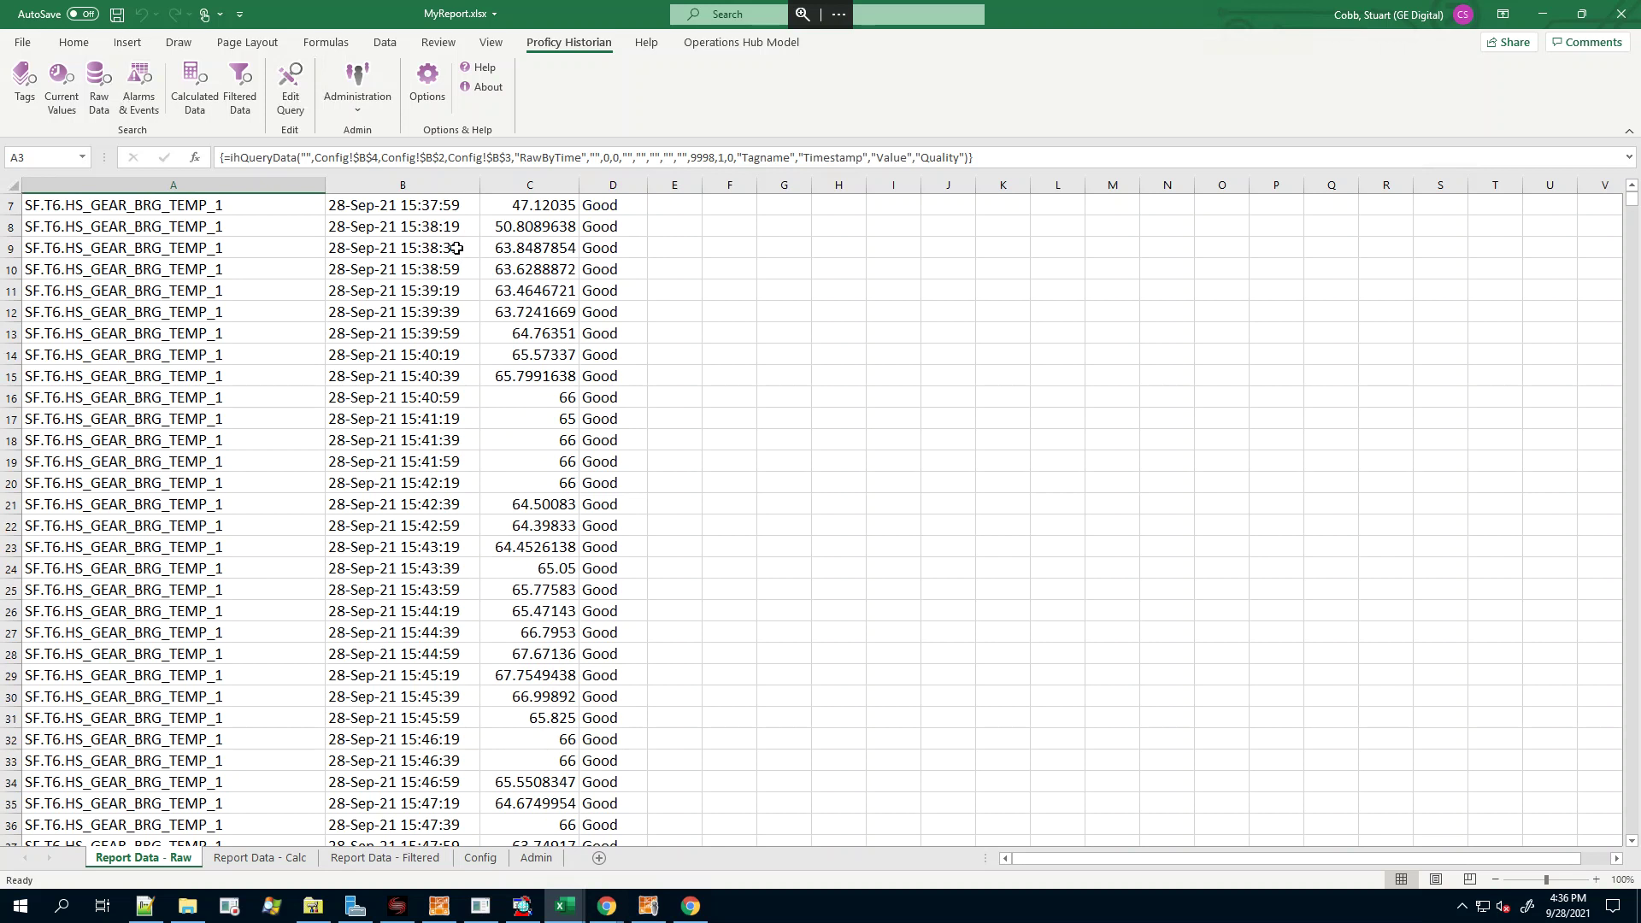
scroll(453, 261, "down", 1)
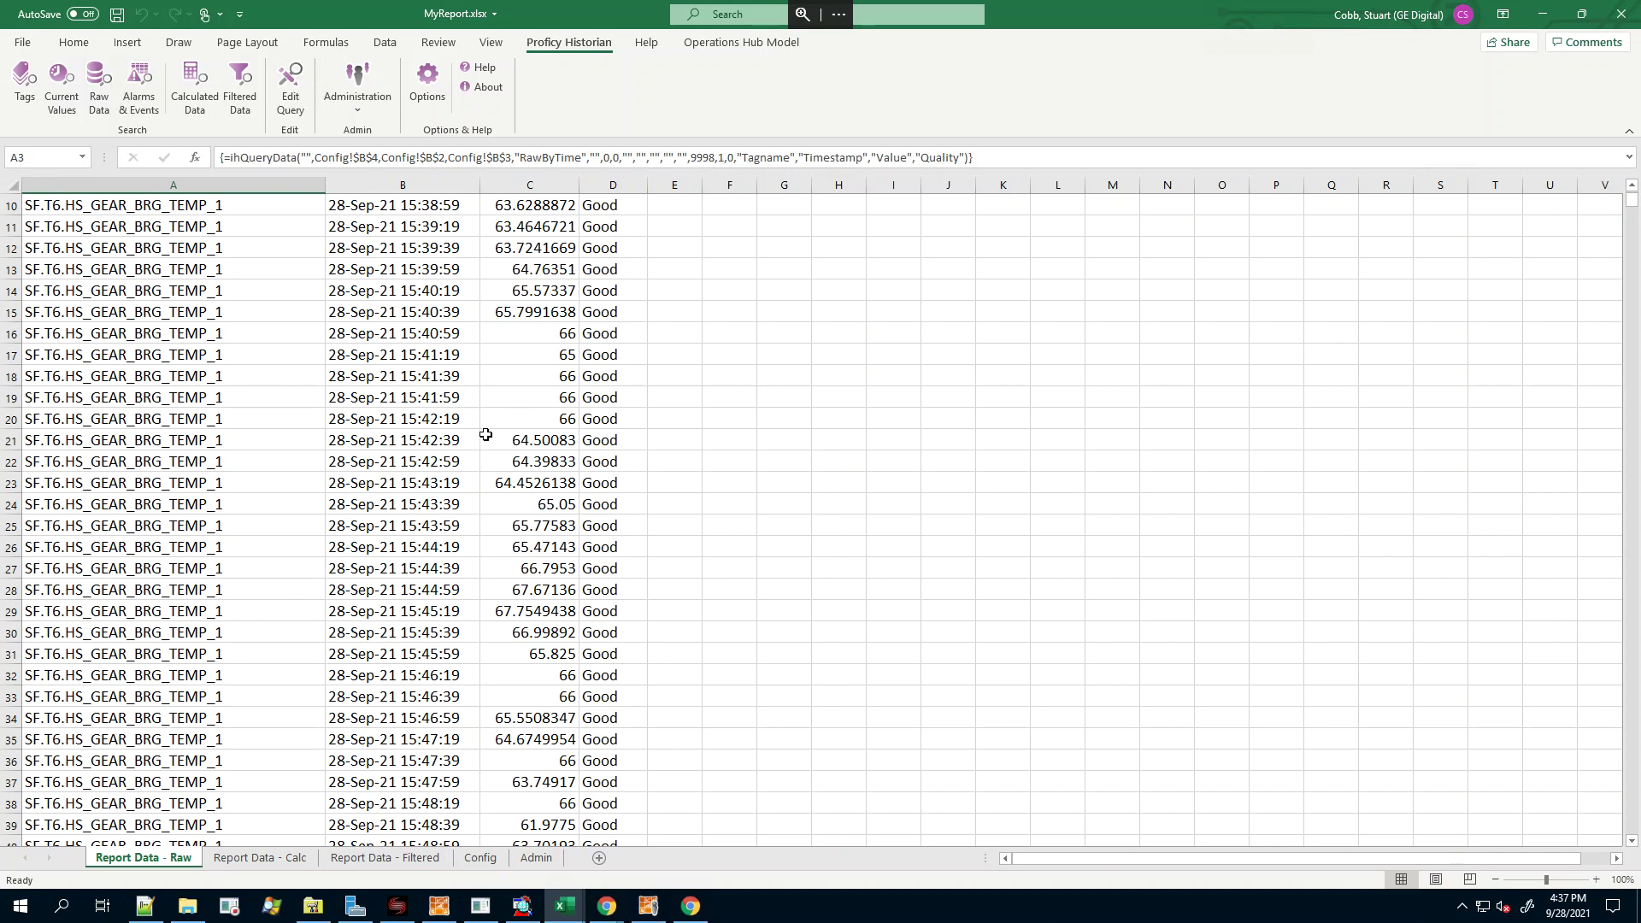
scroll(483, 437, "down", 2)
scroll(465, 443, "down", 3)
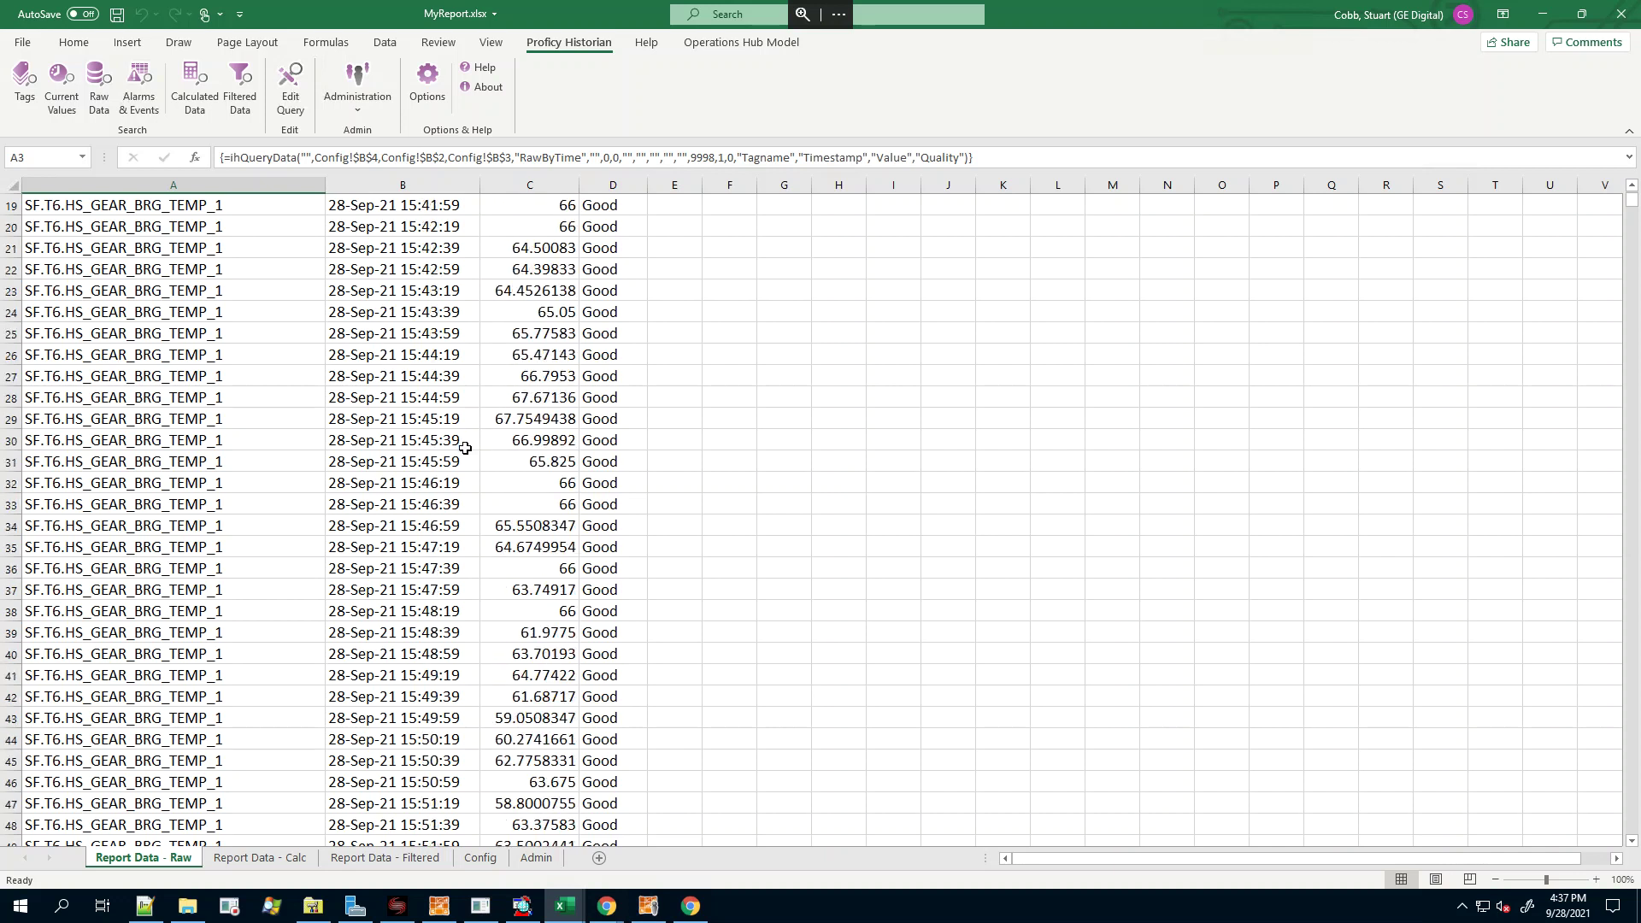
scroll(465, 443, "down", 7)
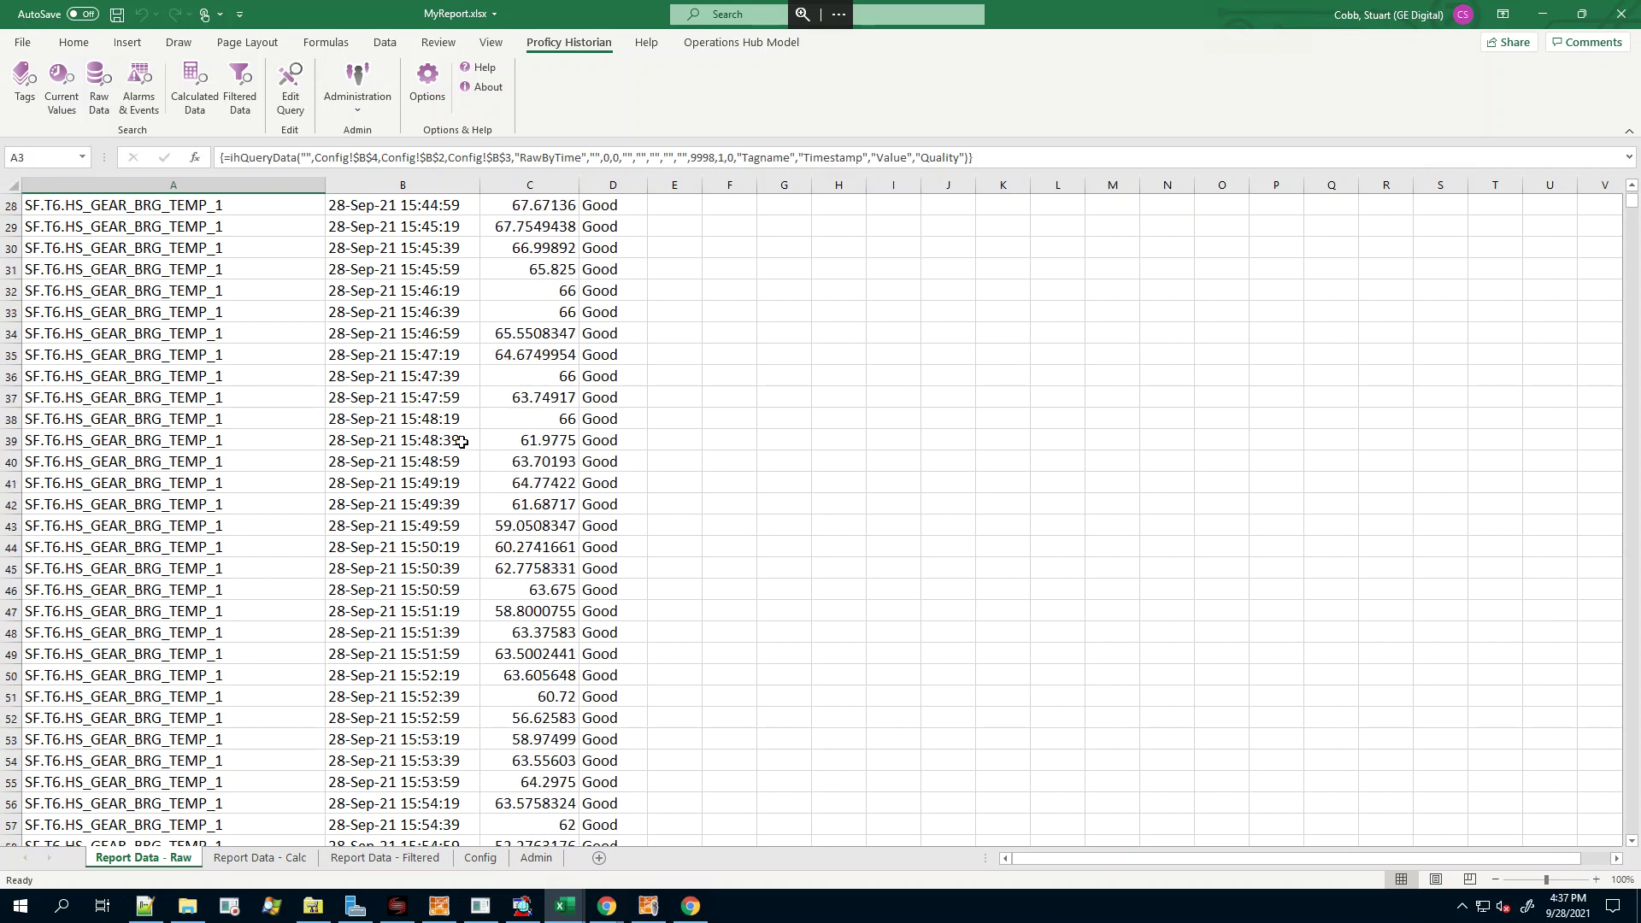
scroll(426, 454, "down", 18)
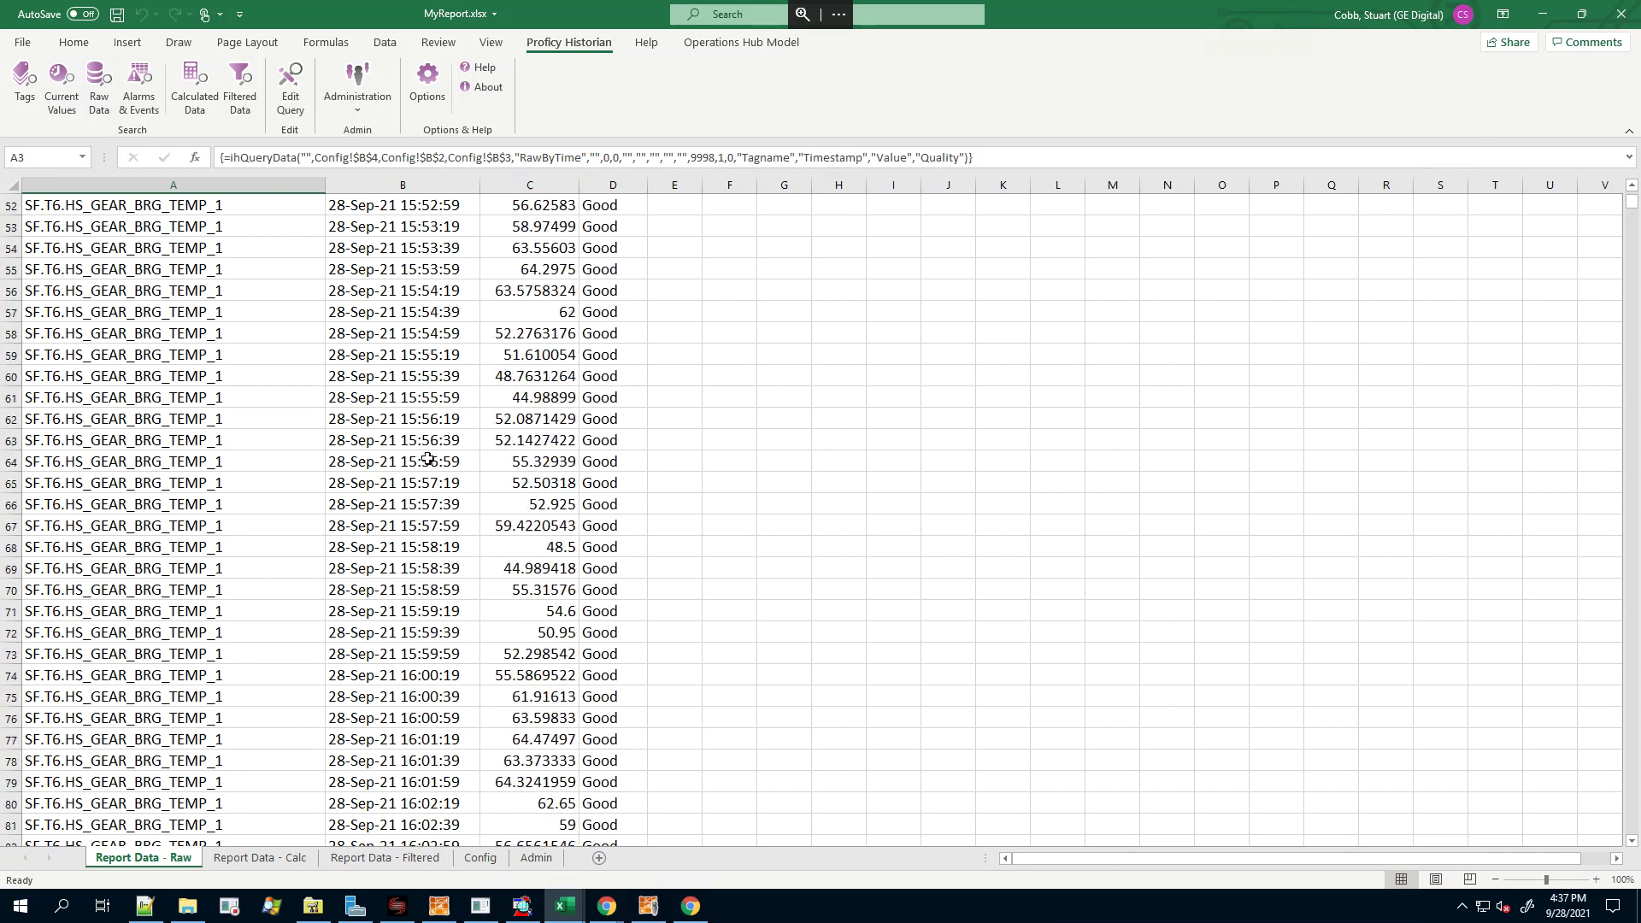
left_click(1632, 765)
left_click(1632, 765)
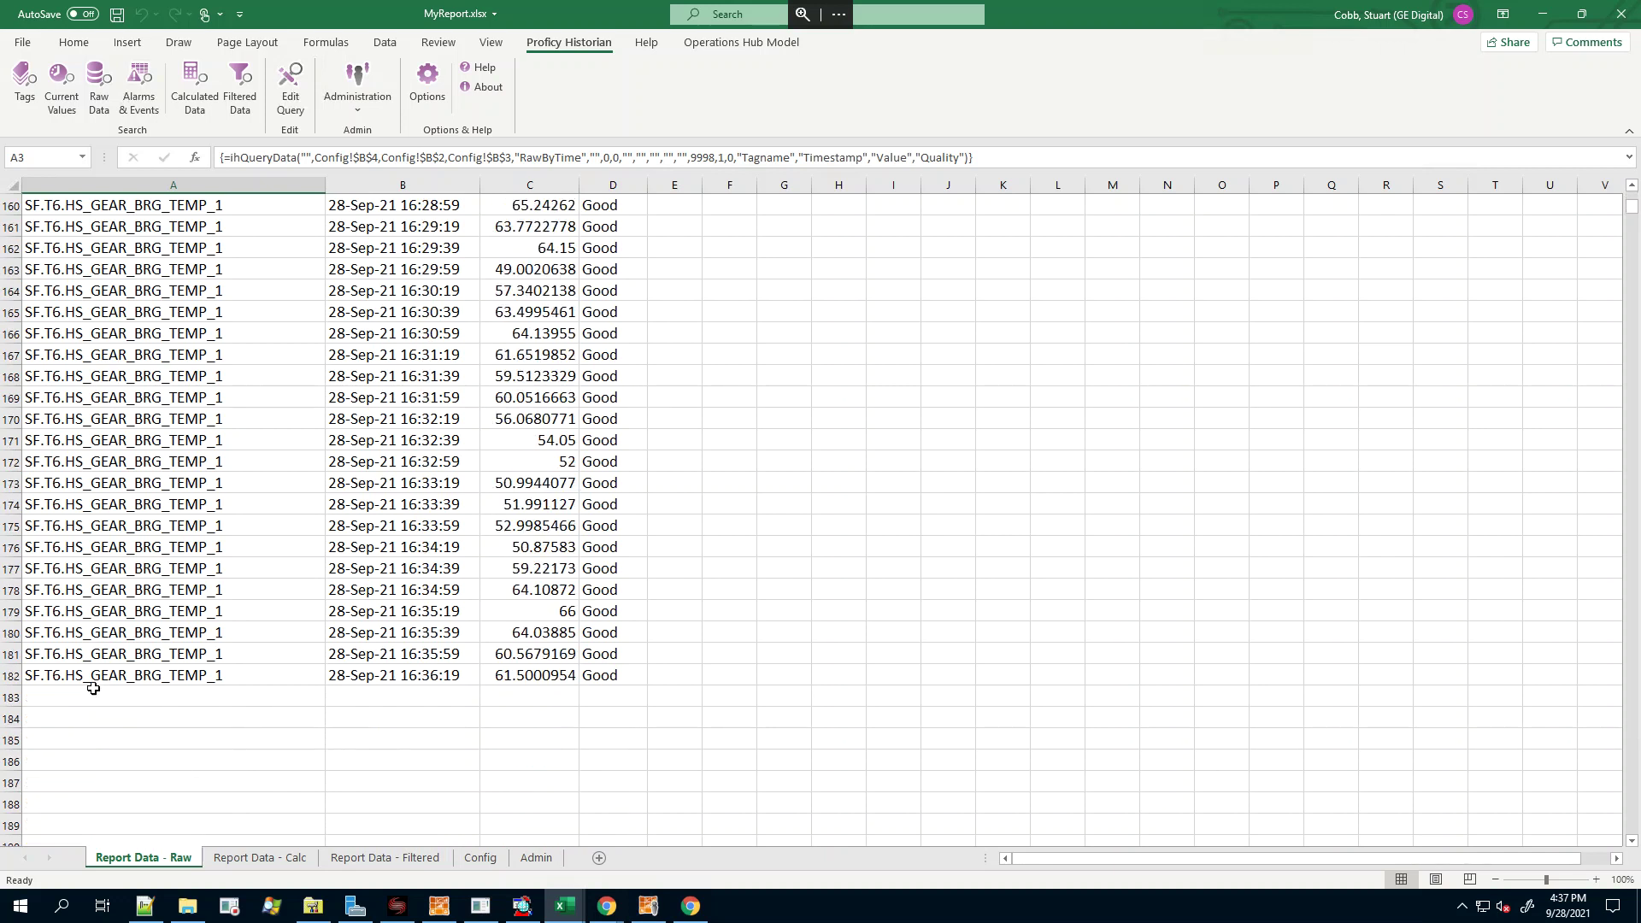
left_click_drag(1623, 212, 1631, 193)
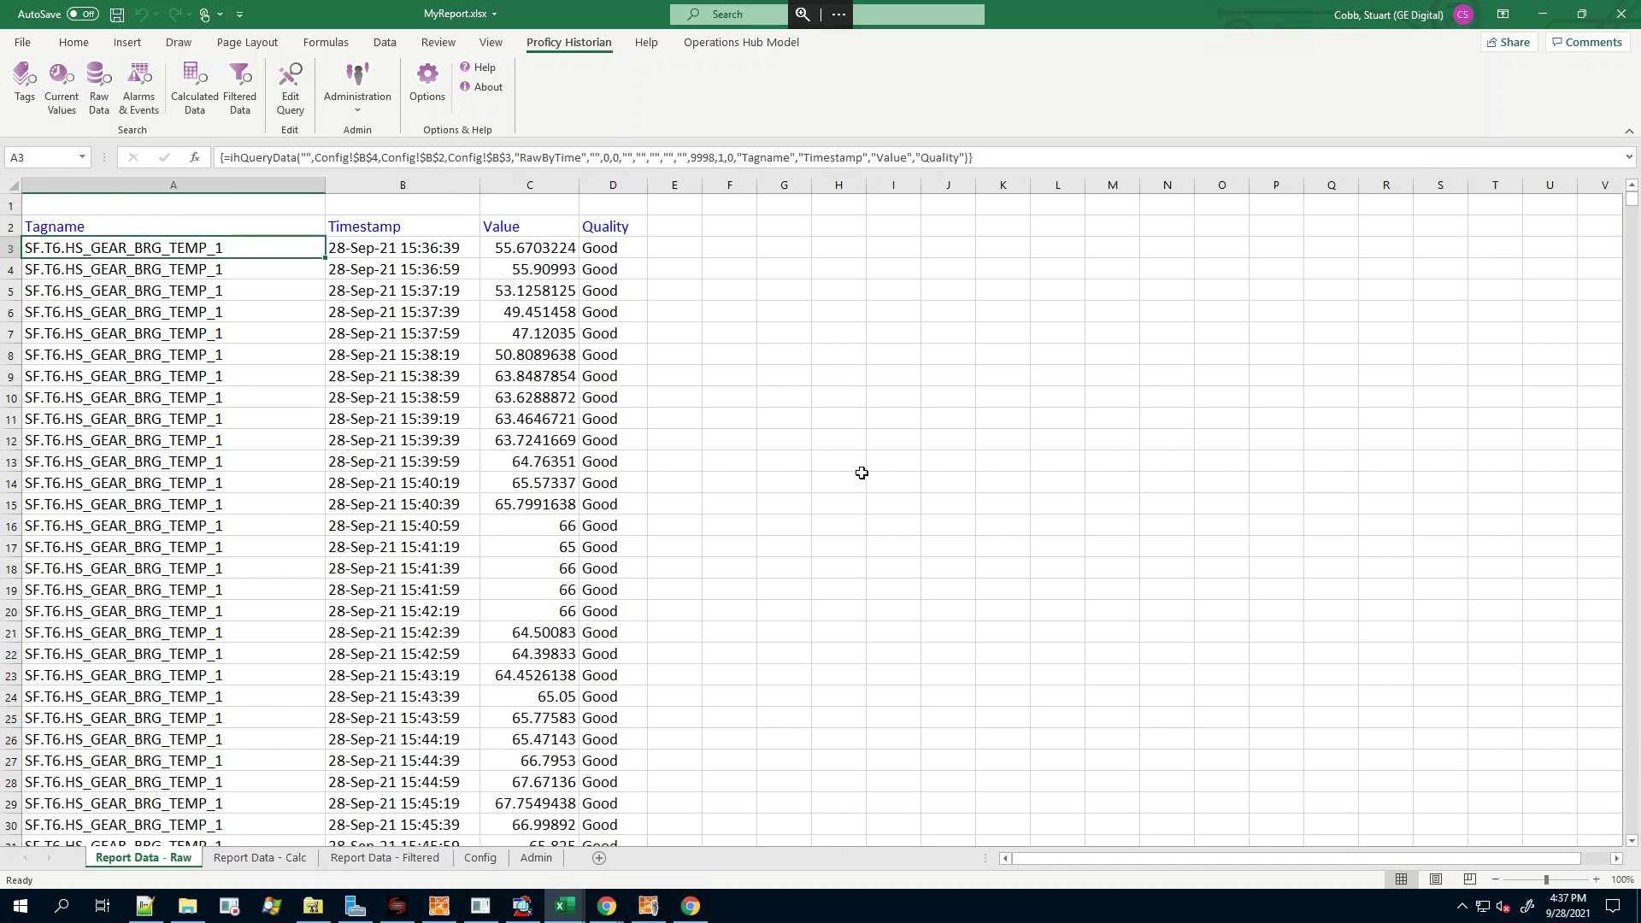
Change the Start Time formula in Config cell B2 to =B3-1/12 so the report covers two hours
left_click(481, 859)
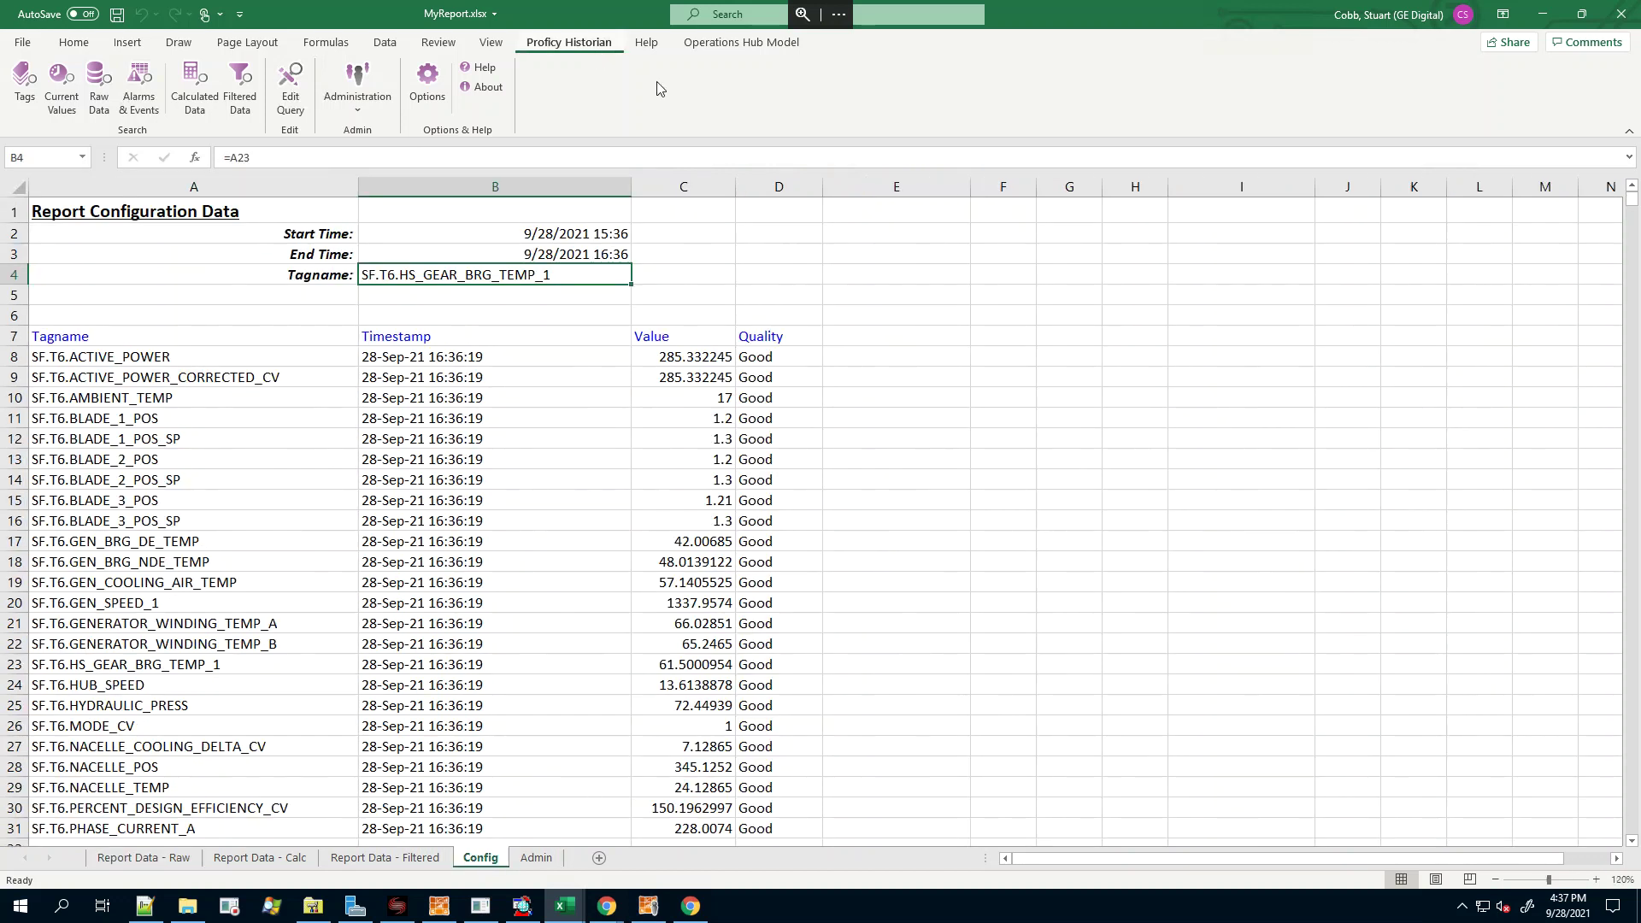
left_click(558, 232)
left_click(307, 159)
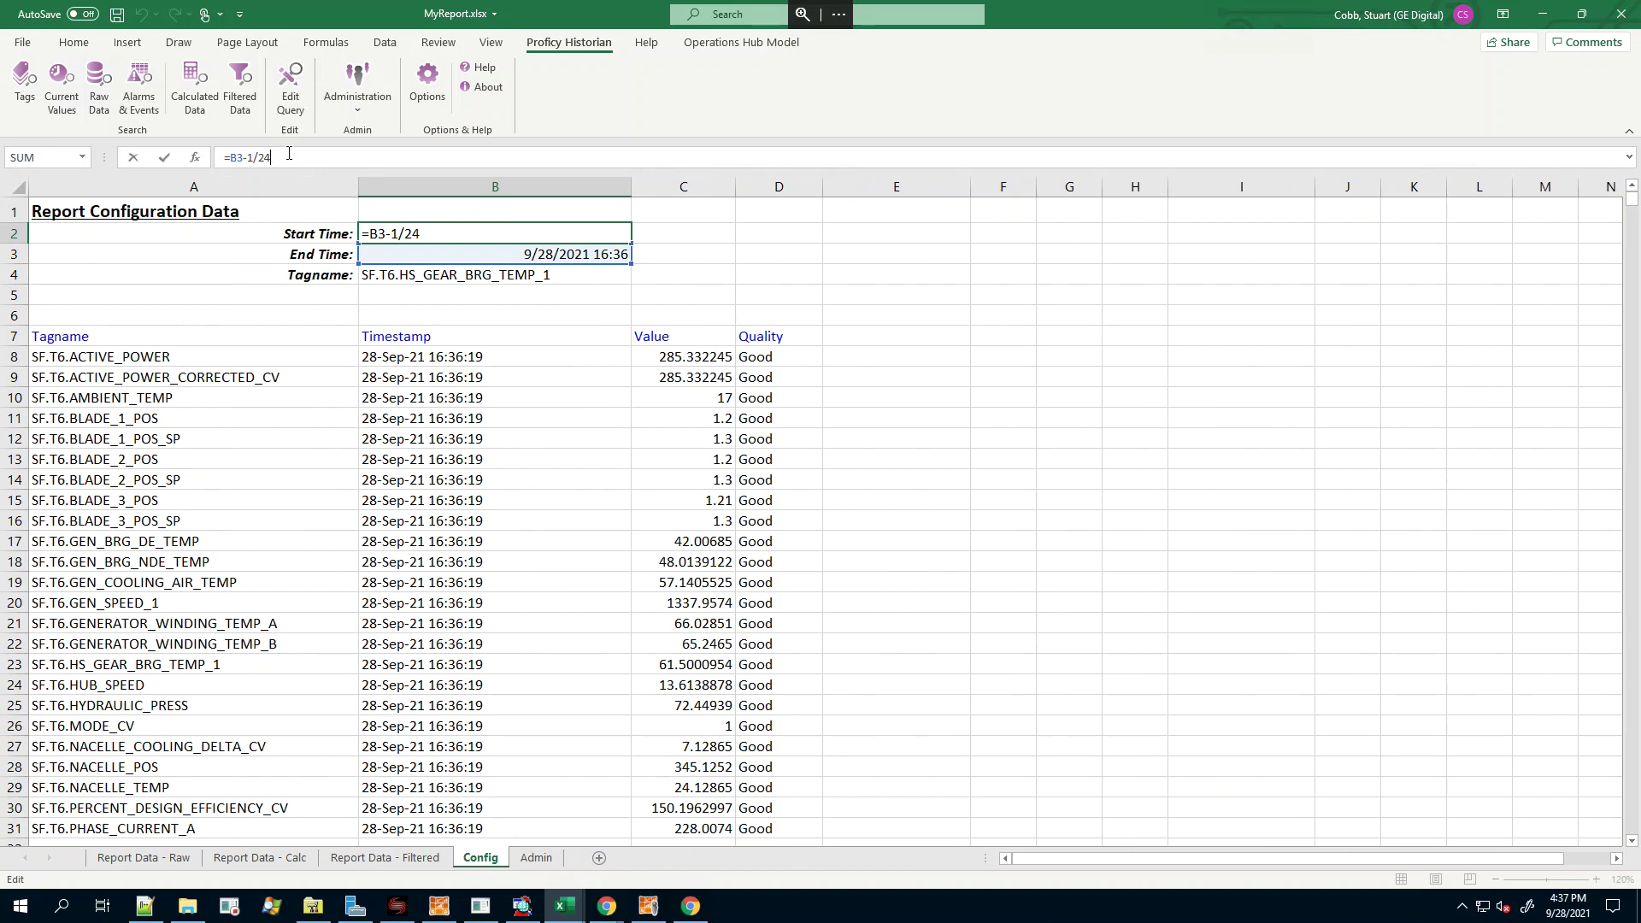
type("12")
key("Return")
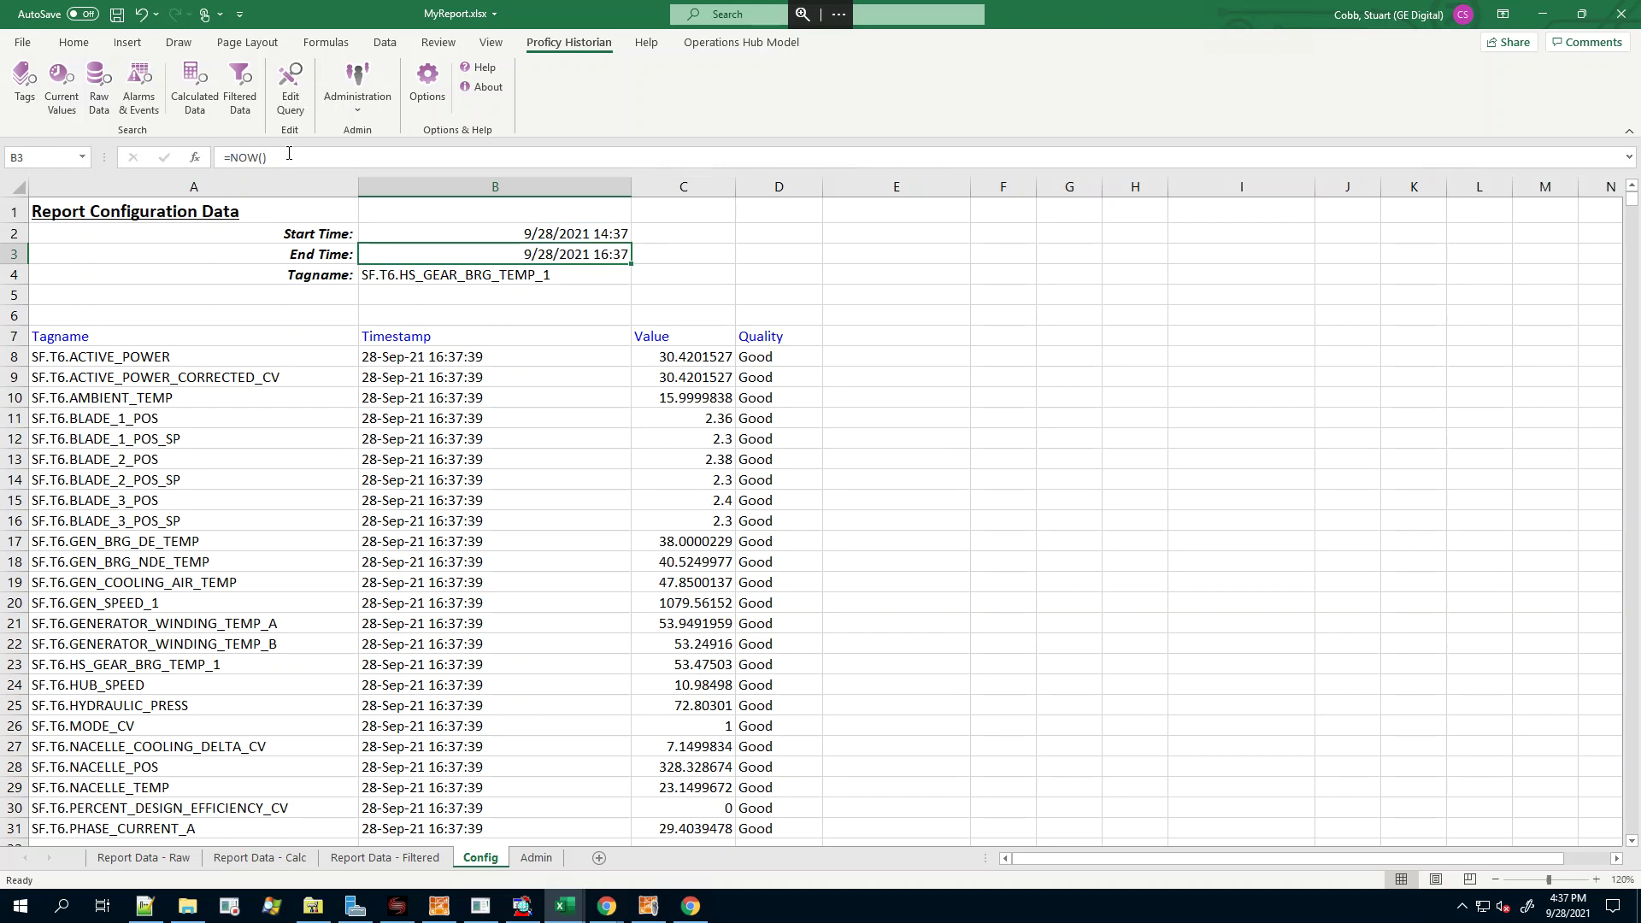
Review the raw data rows on the Report Data - Raw sheet for the extended time range
left_click(144, 857)
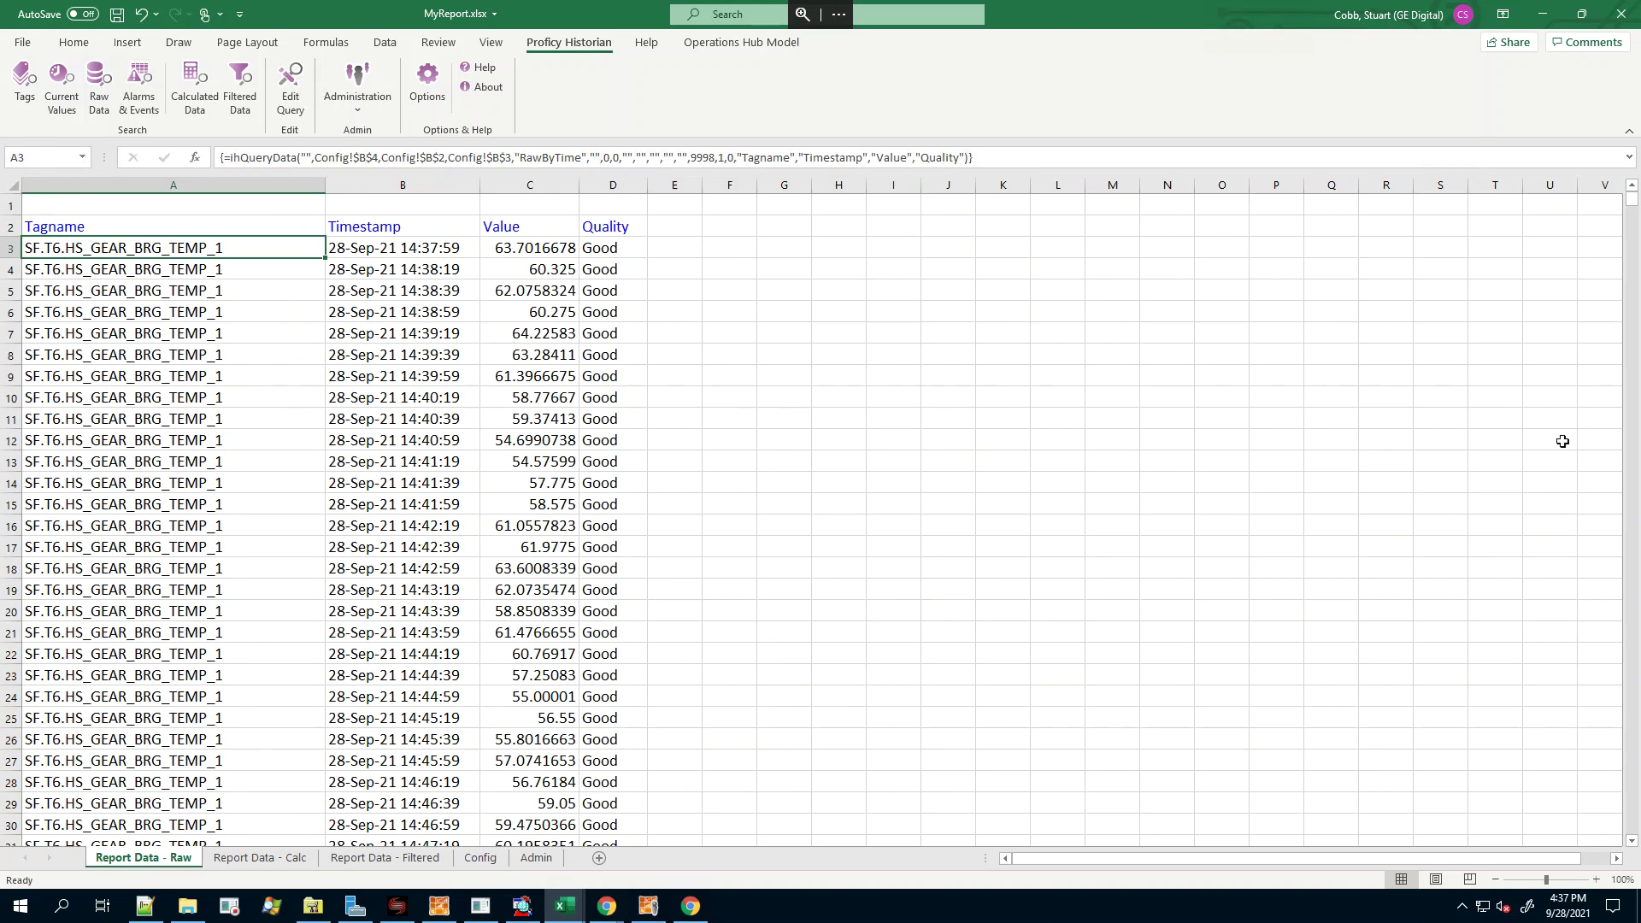
scroll(1636, 747, "down", 20)
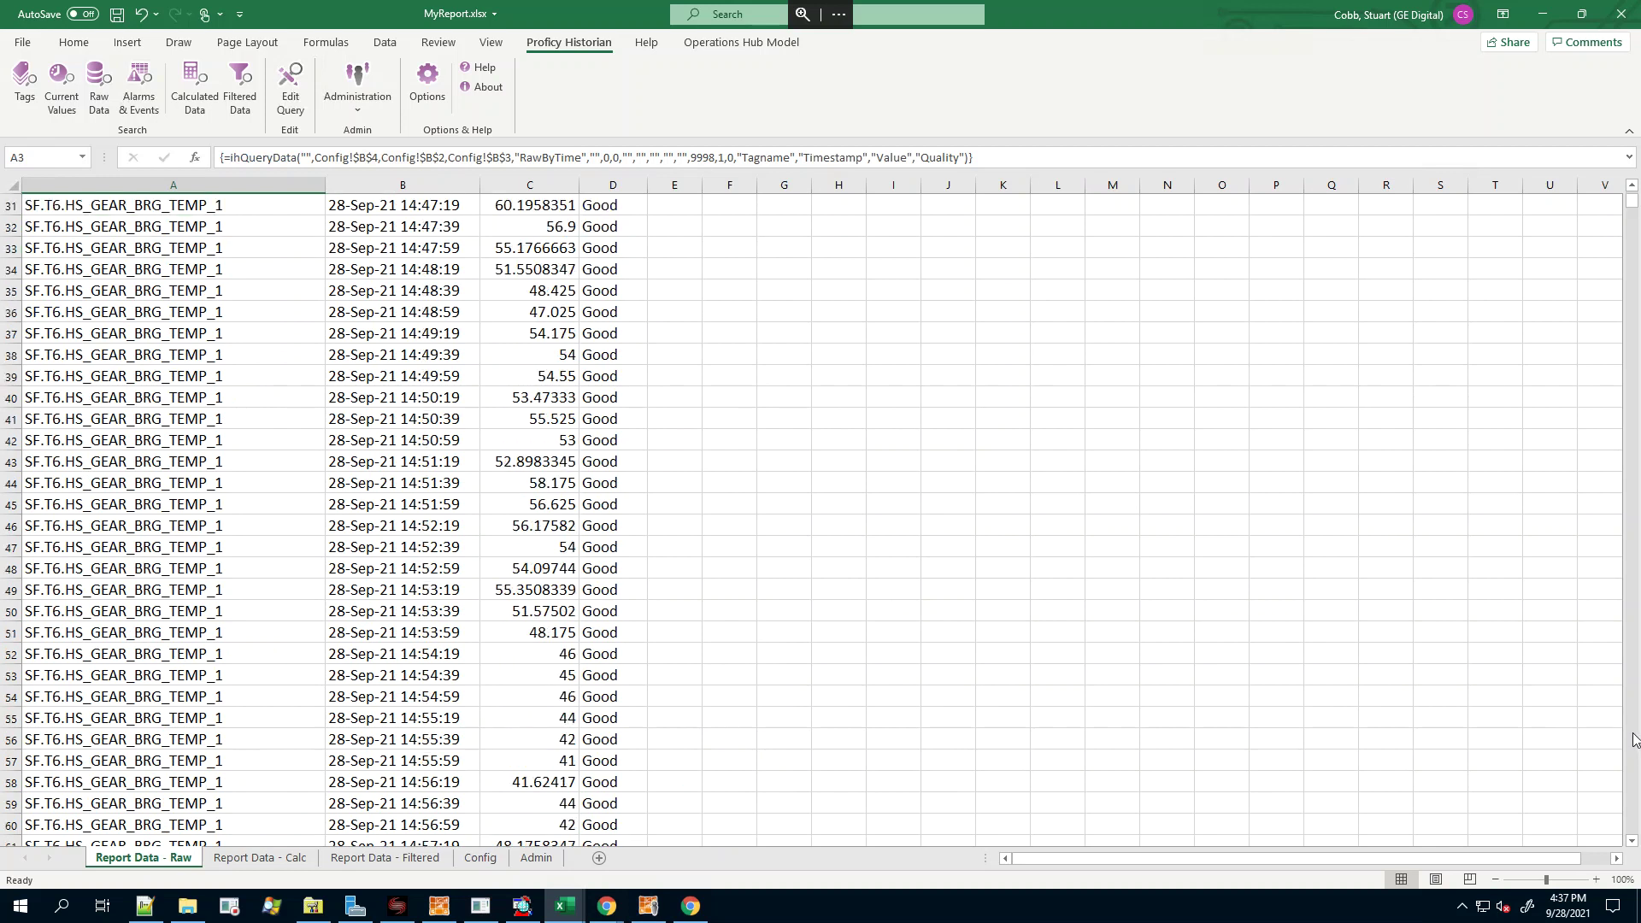
scroll(1634, 740, "down", 10)
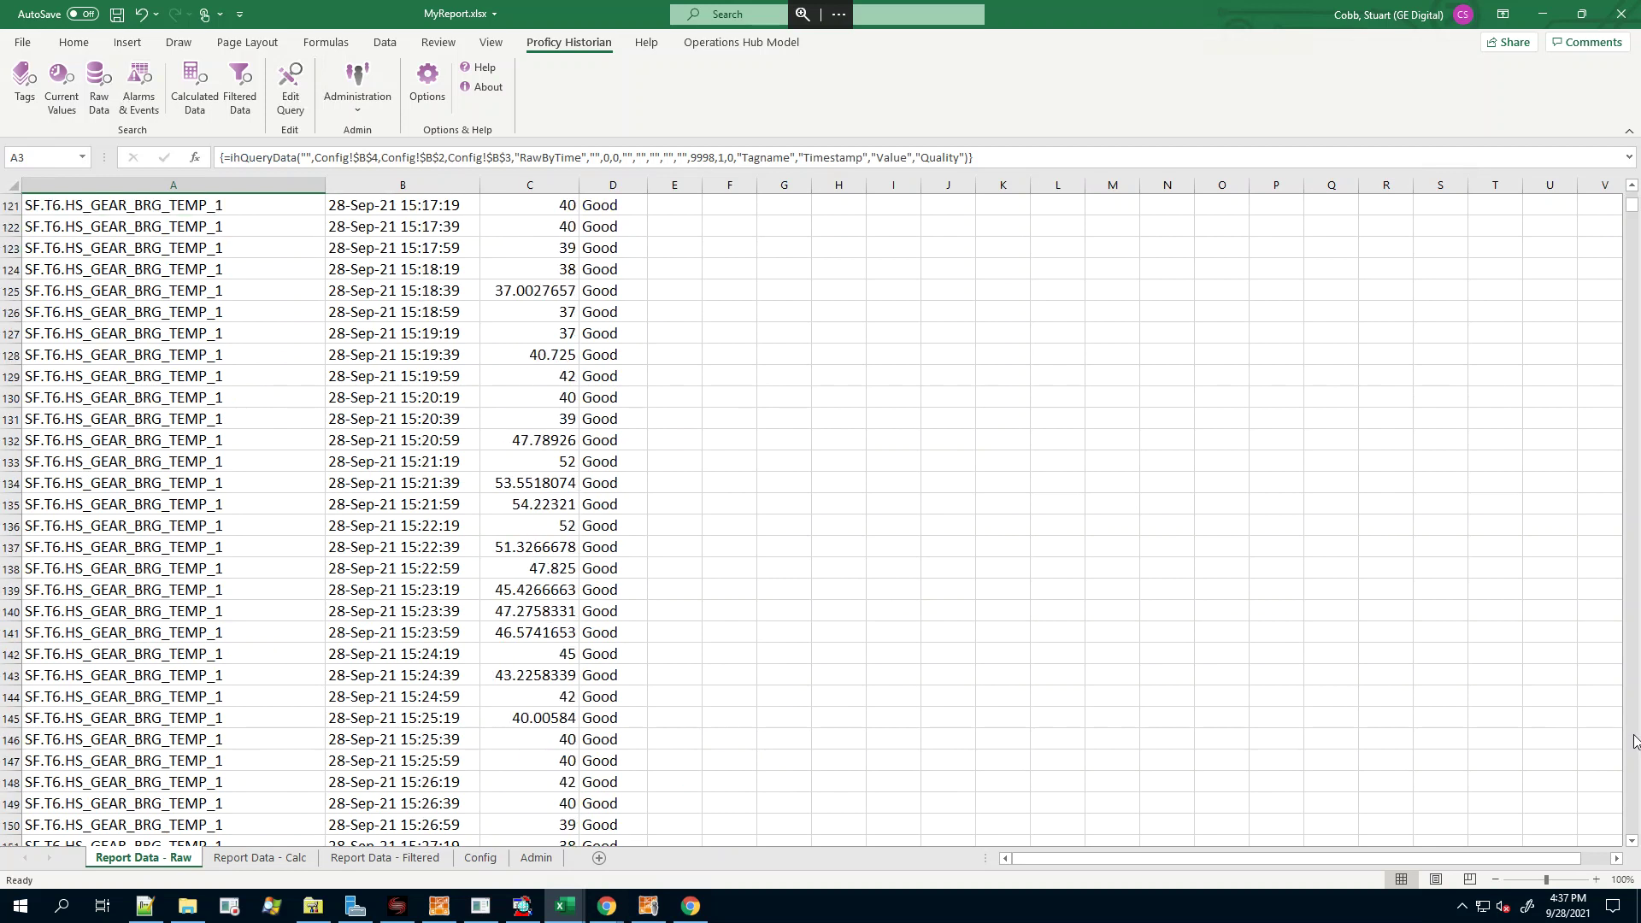
scroll(1633, 740, "down", 20)
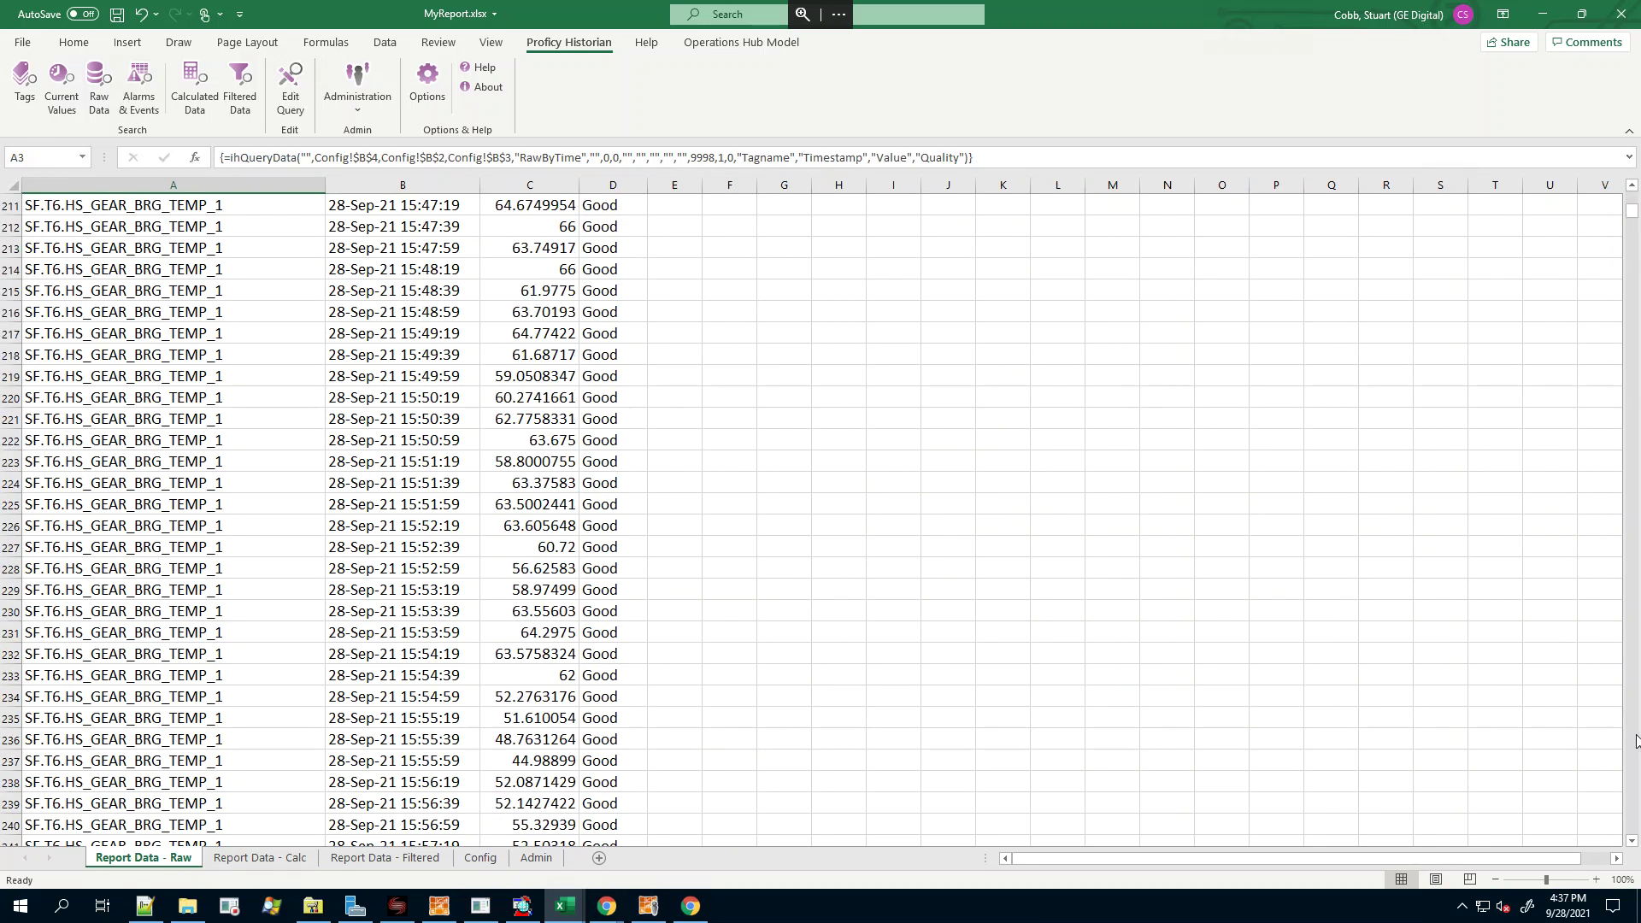
Check the last raw data record for the extended time range and return to the top of the sheet
scroll(1636, 740, "down", 20)
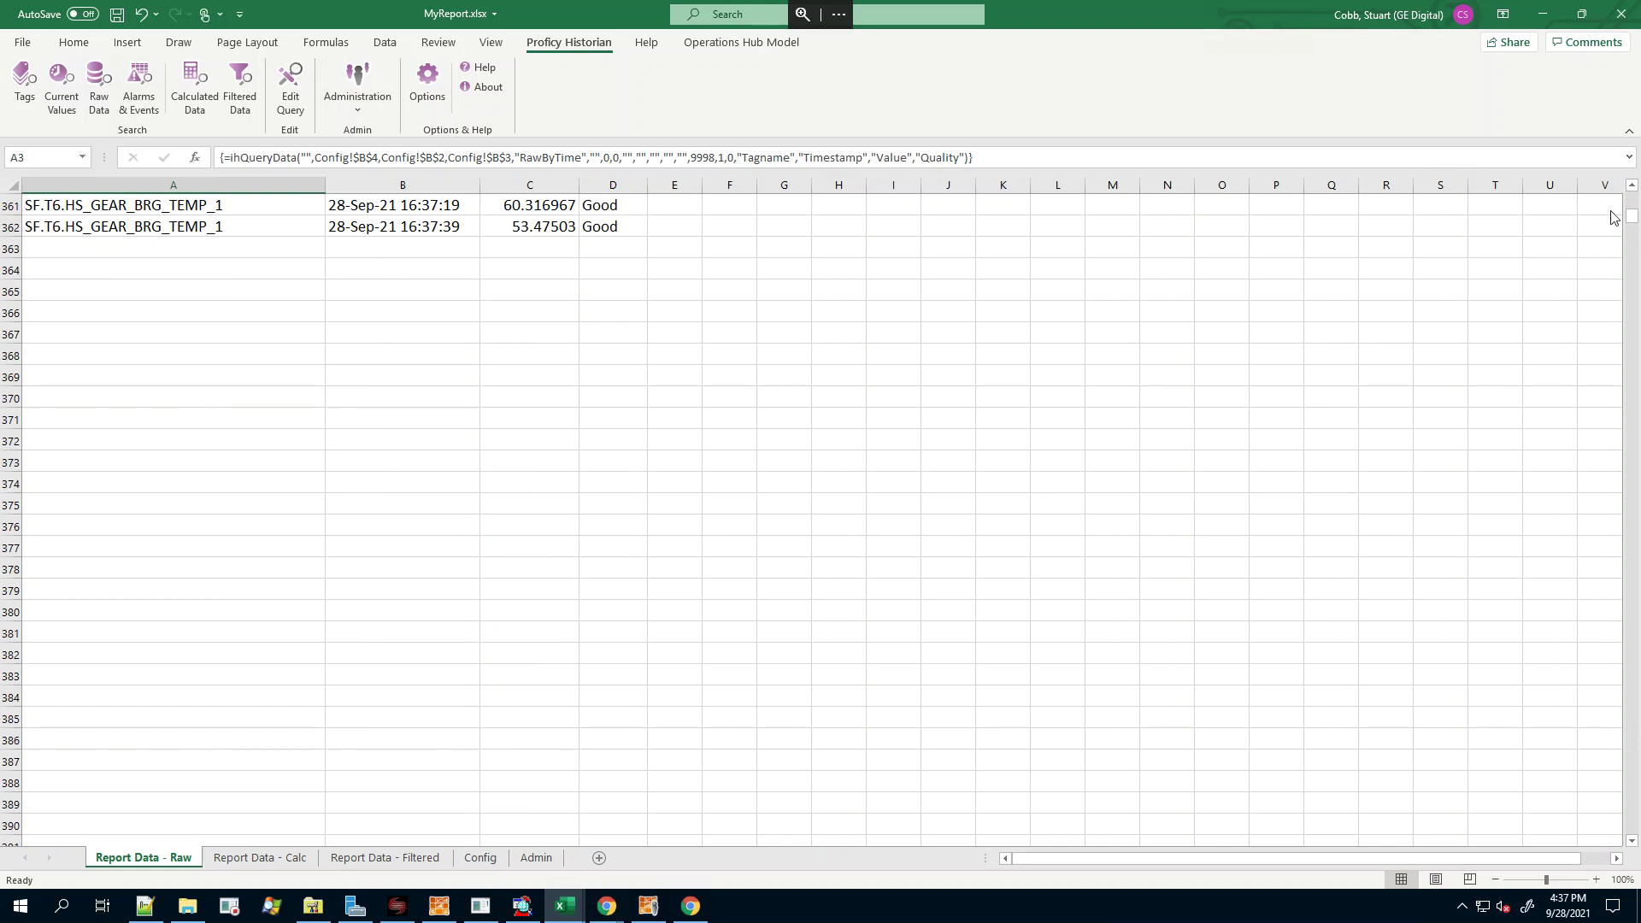
left_click_drag(1632, 224, 1633, 197)
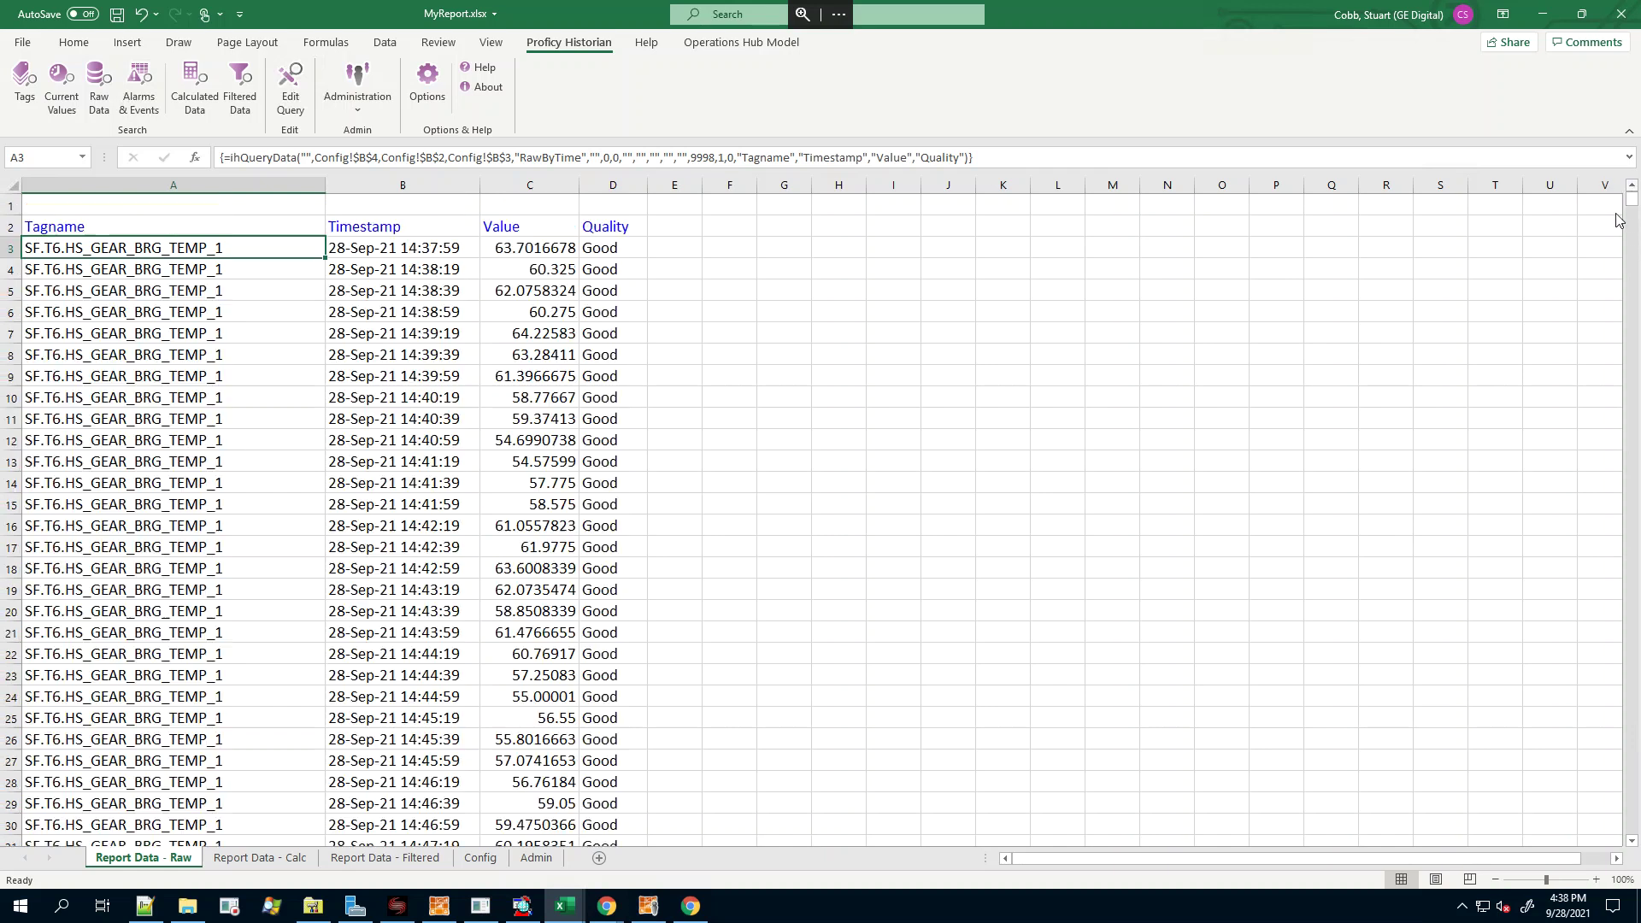
Change the Tagname formula in Config cell B4 to =A19 so the report uses SF.T6.GEN_COOLING_AIR_TEMP
left_click(479, 857)
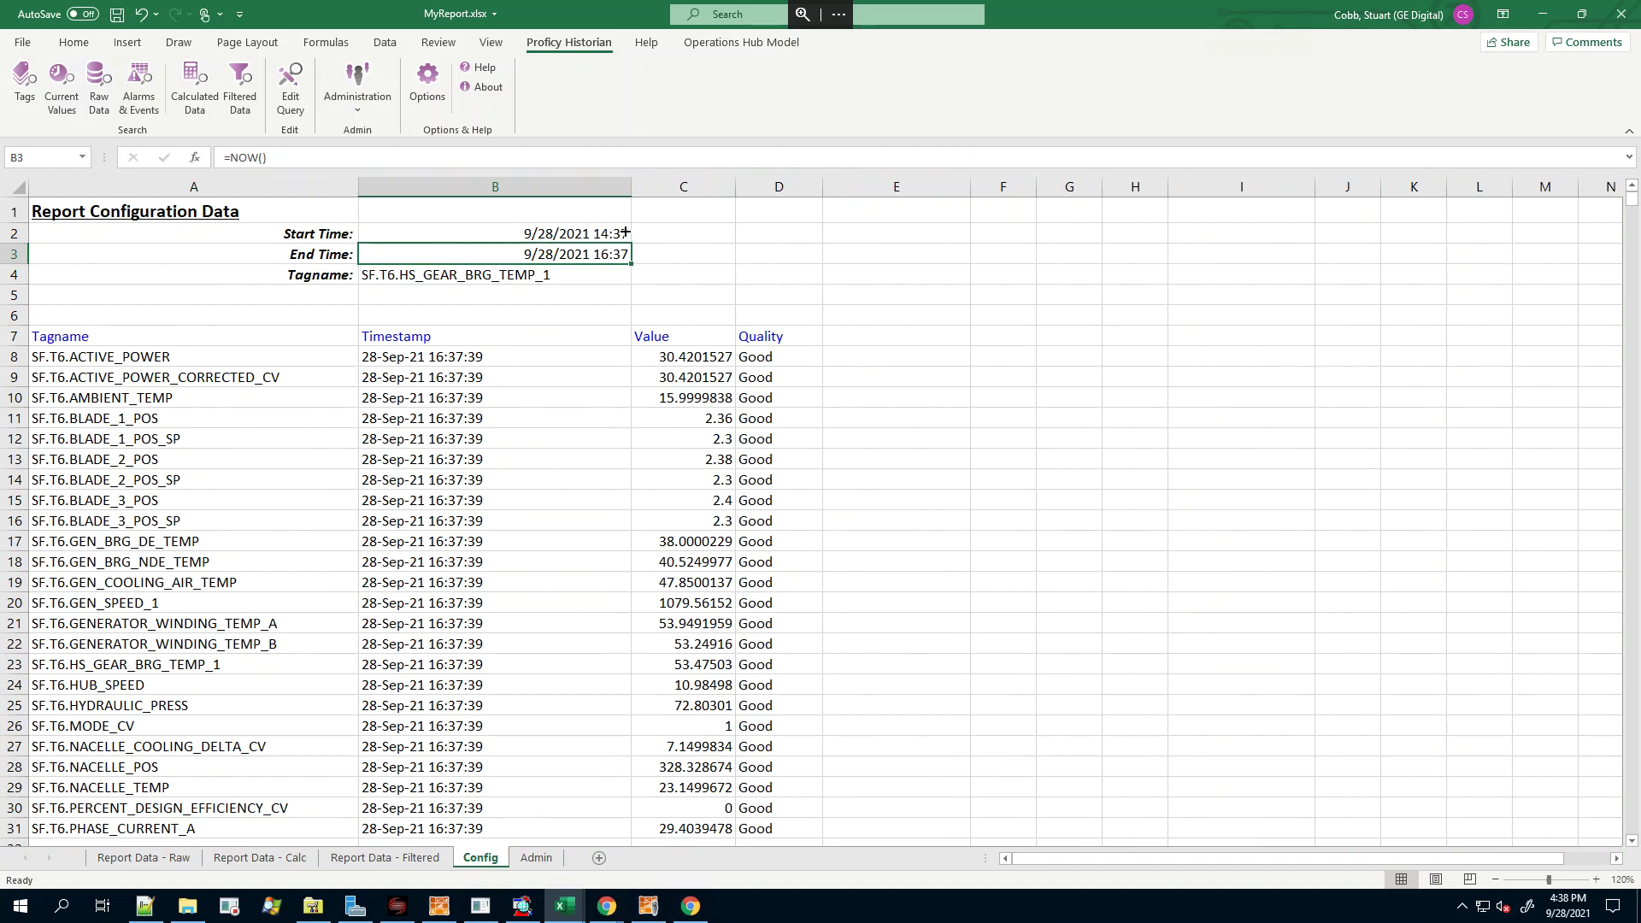
left_click(556, 274)
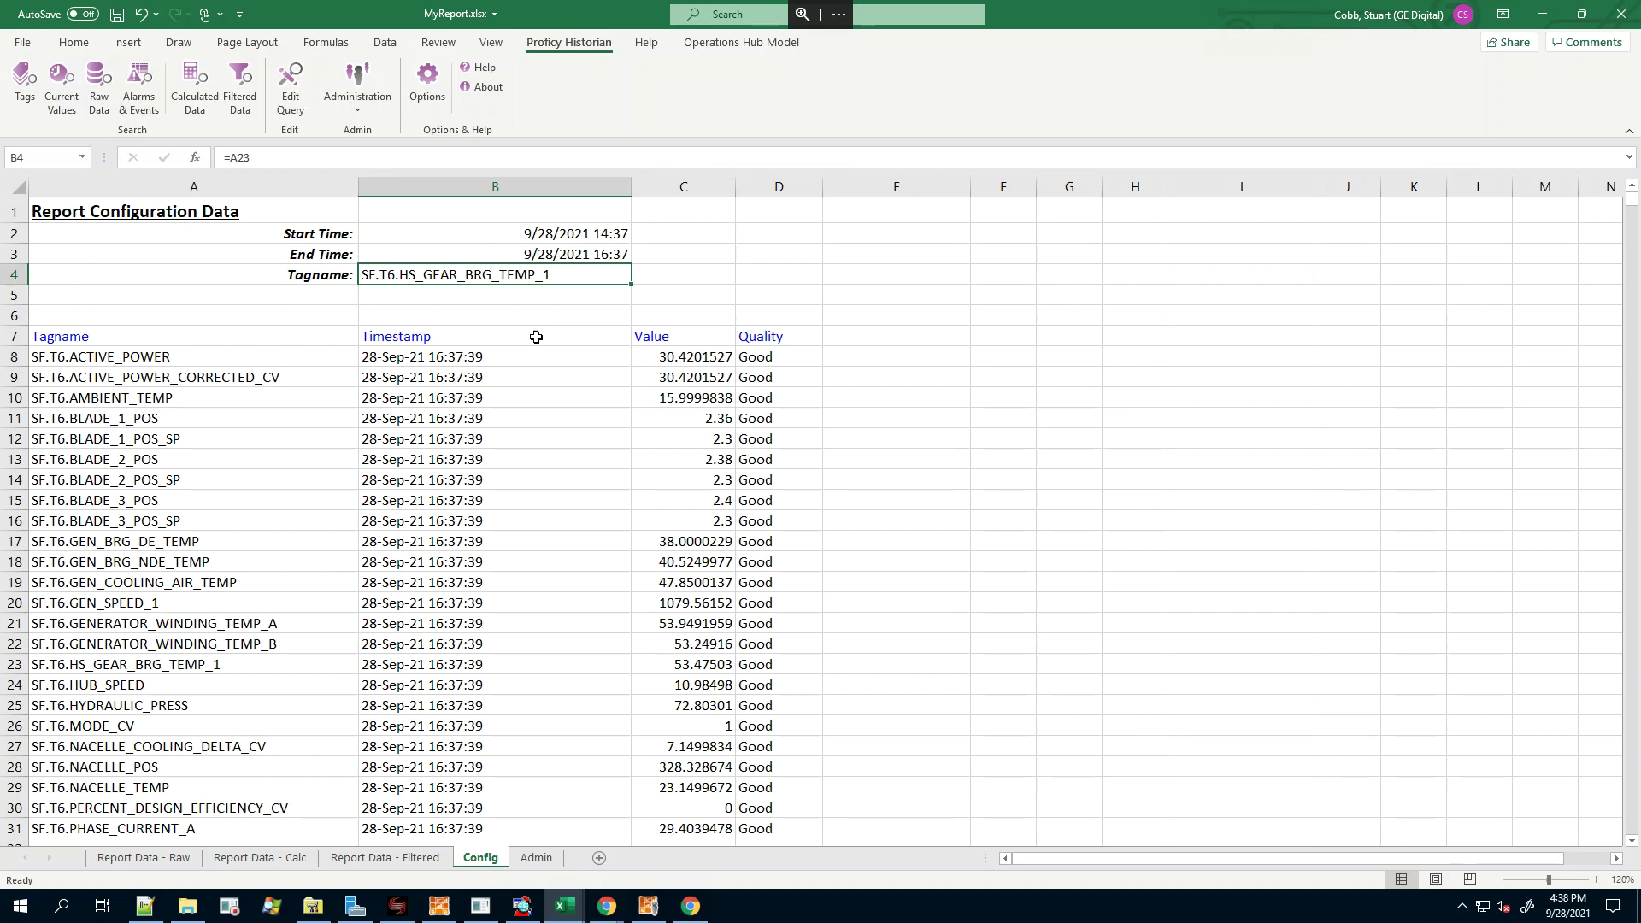
type("=")
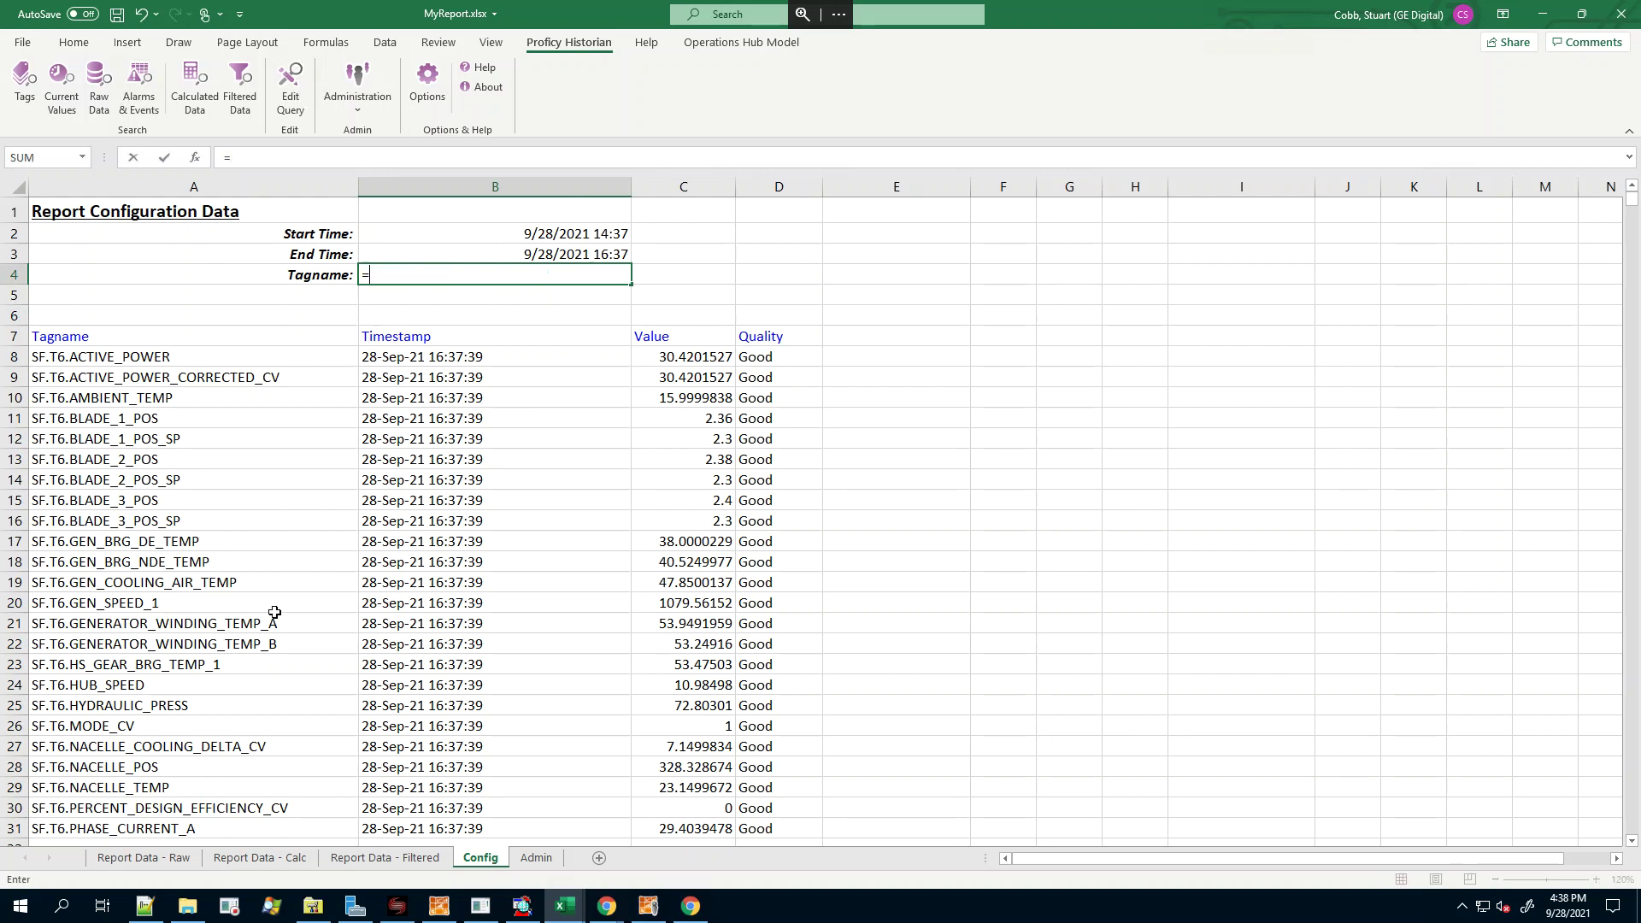
scroll(346, 769, "down", 1)
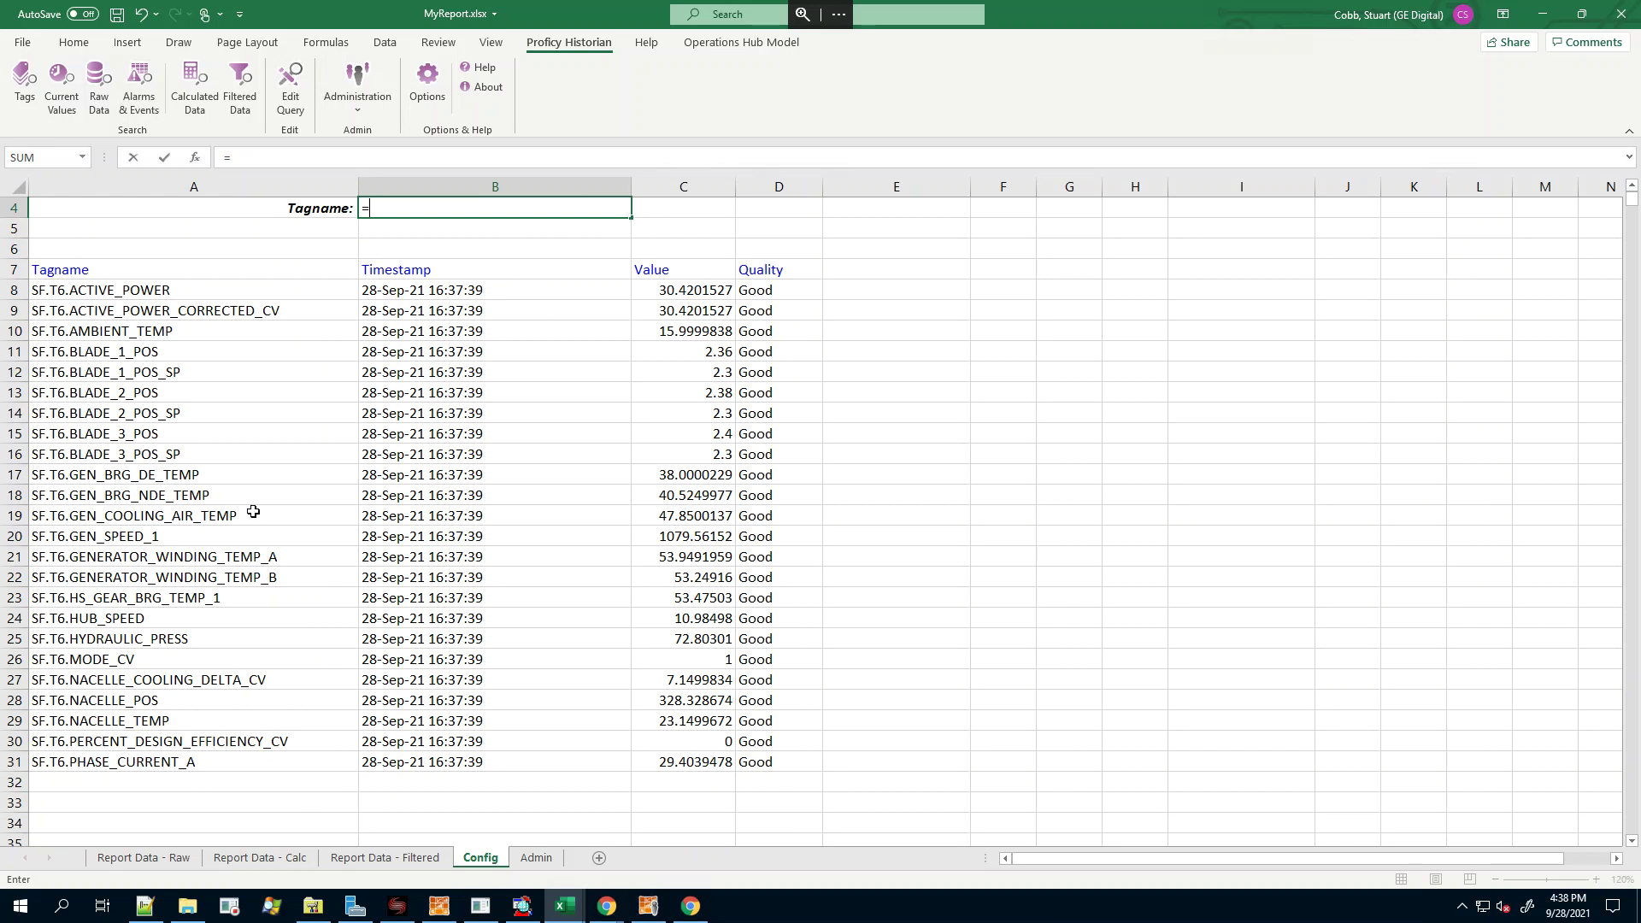
left_click(215, 516)
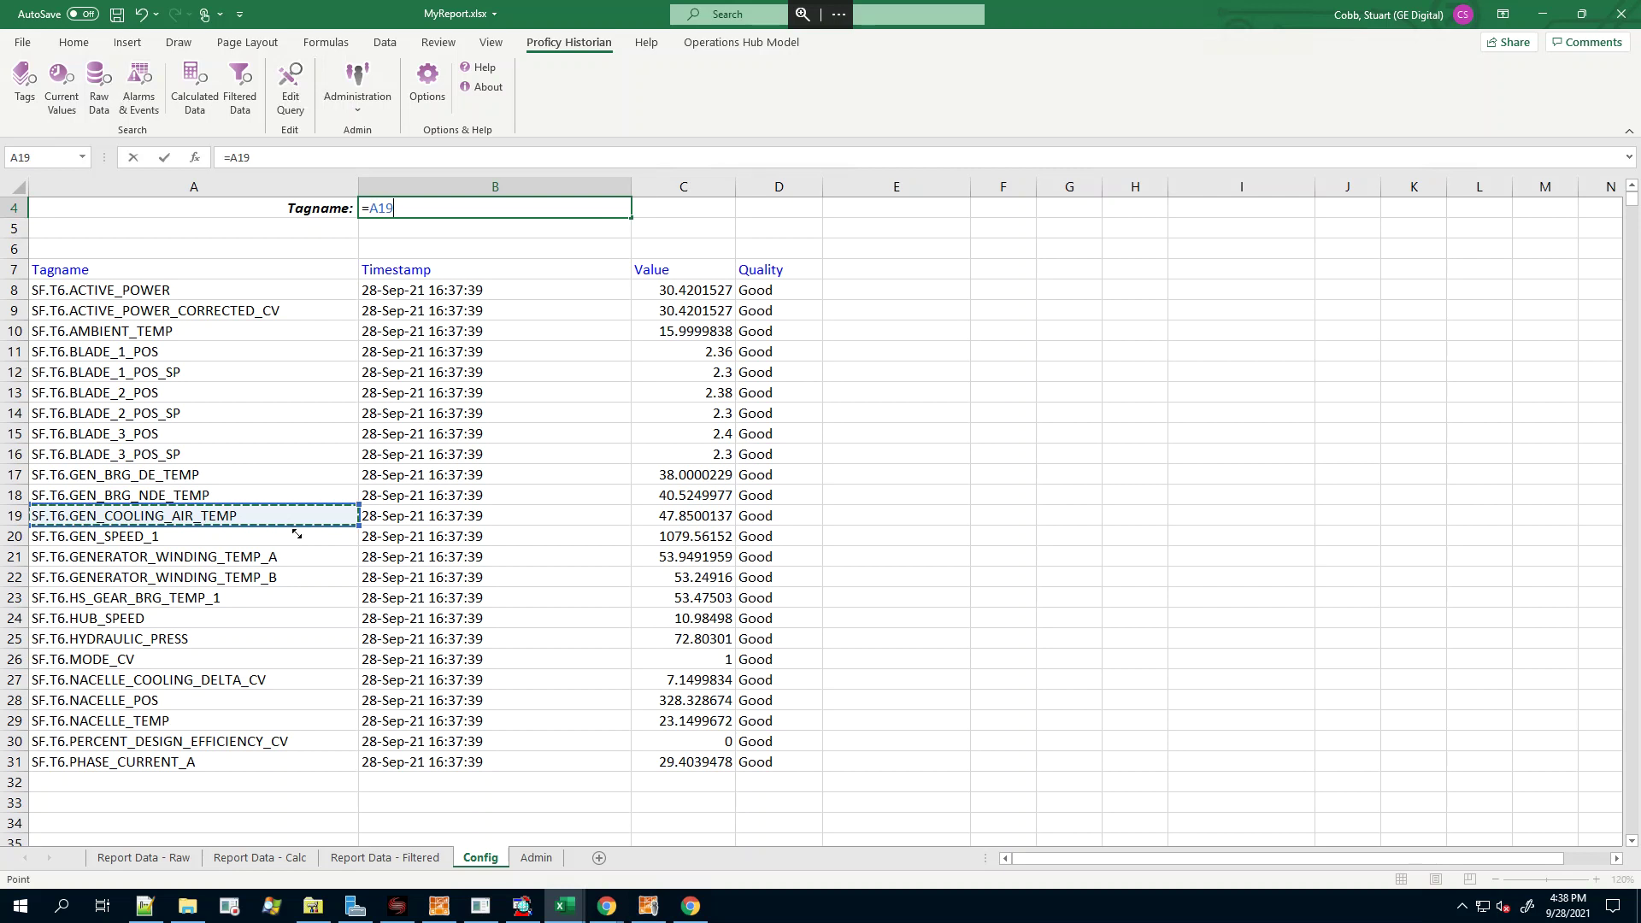
key("Return")
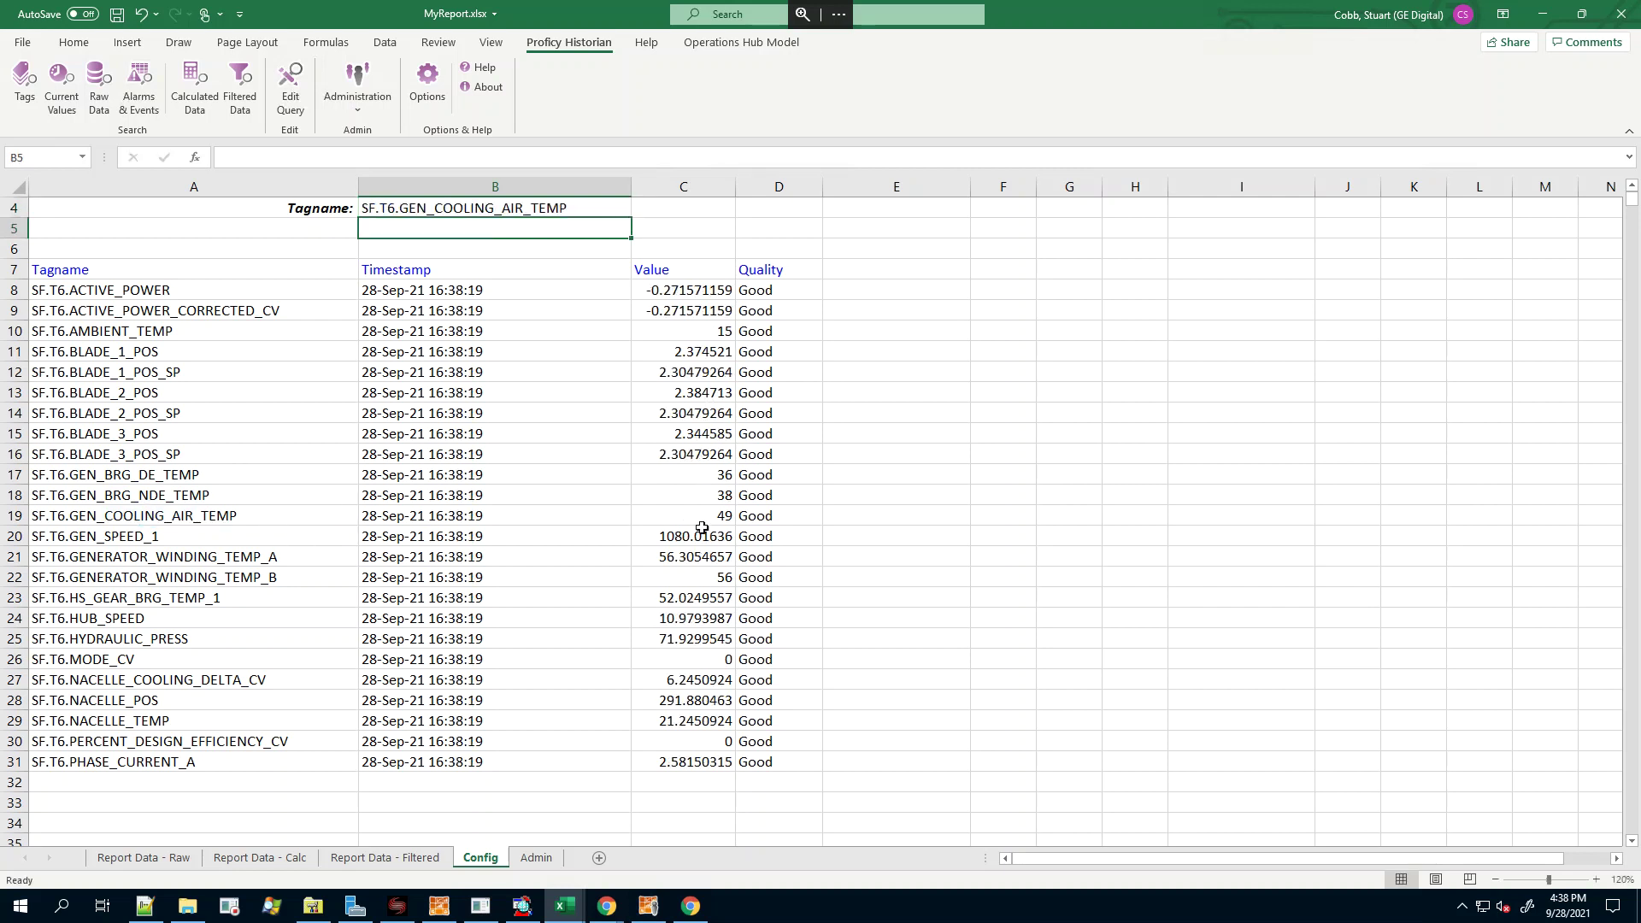
scroll(702, 545, "up", 1)
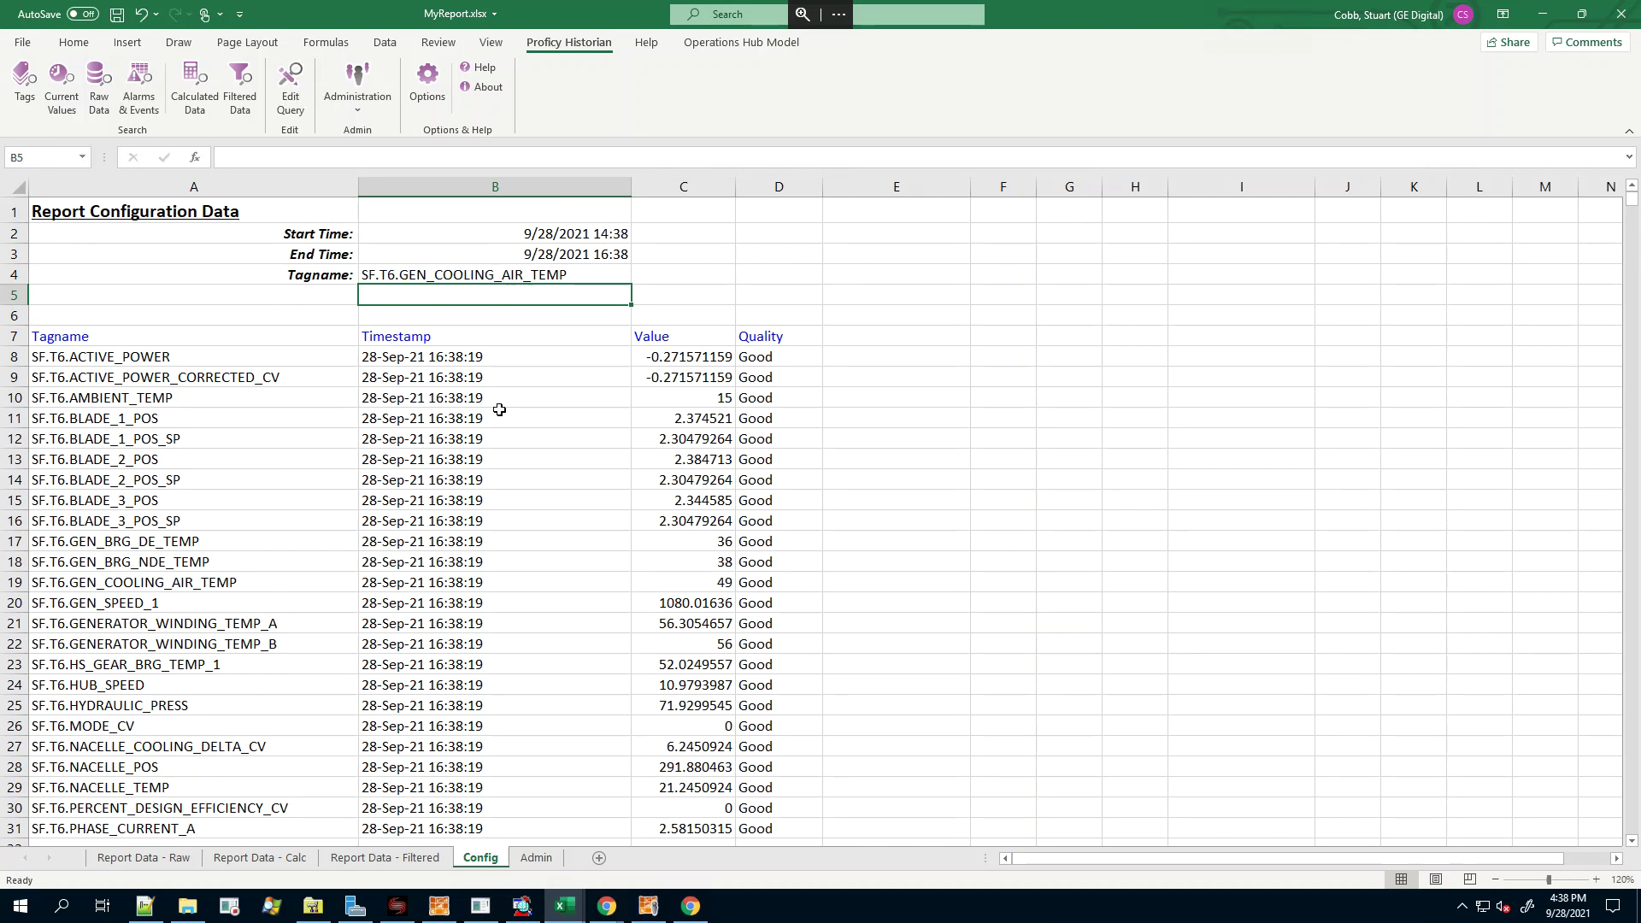
Check the tag names in the rows returned on the Report Data - Raw sheet for the newly chosen tag
left_click(142, 857)
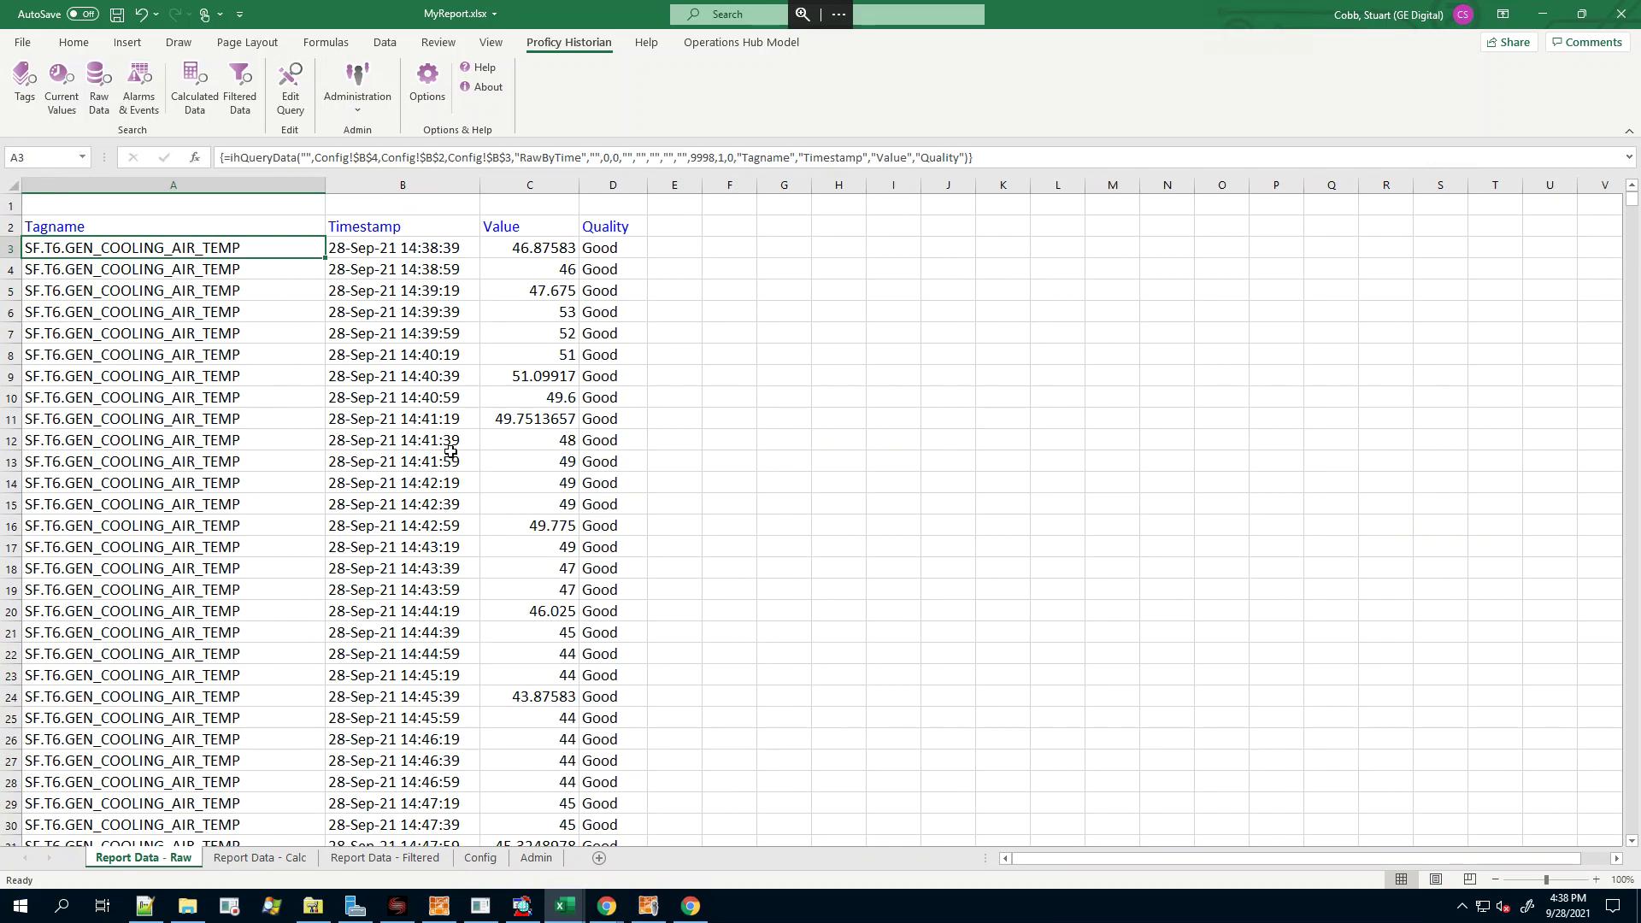
left_click_drag(149, 248, 145, 405)
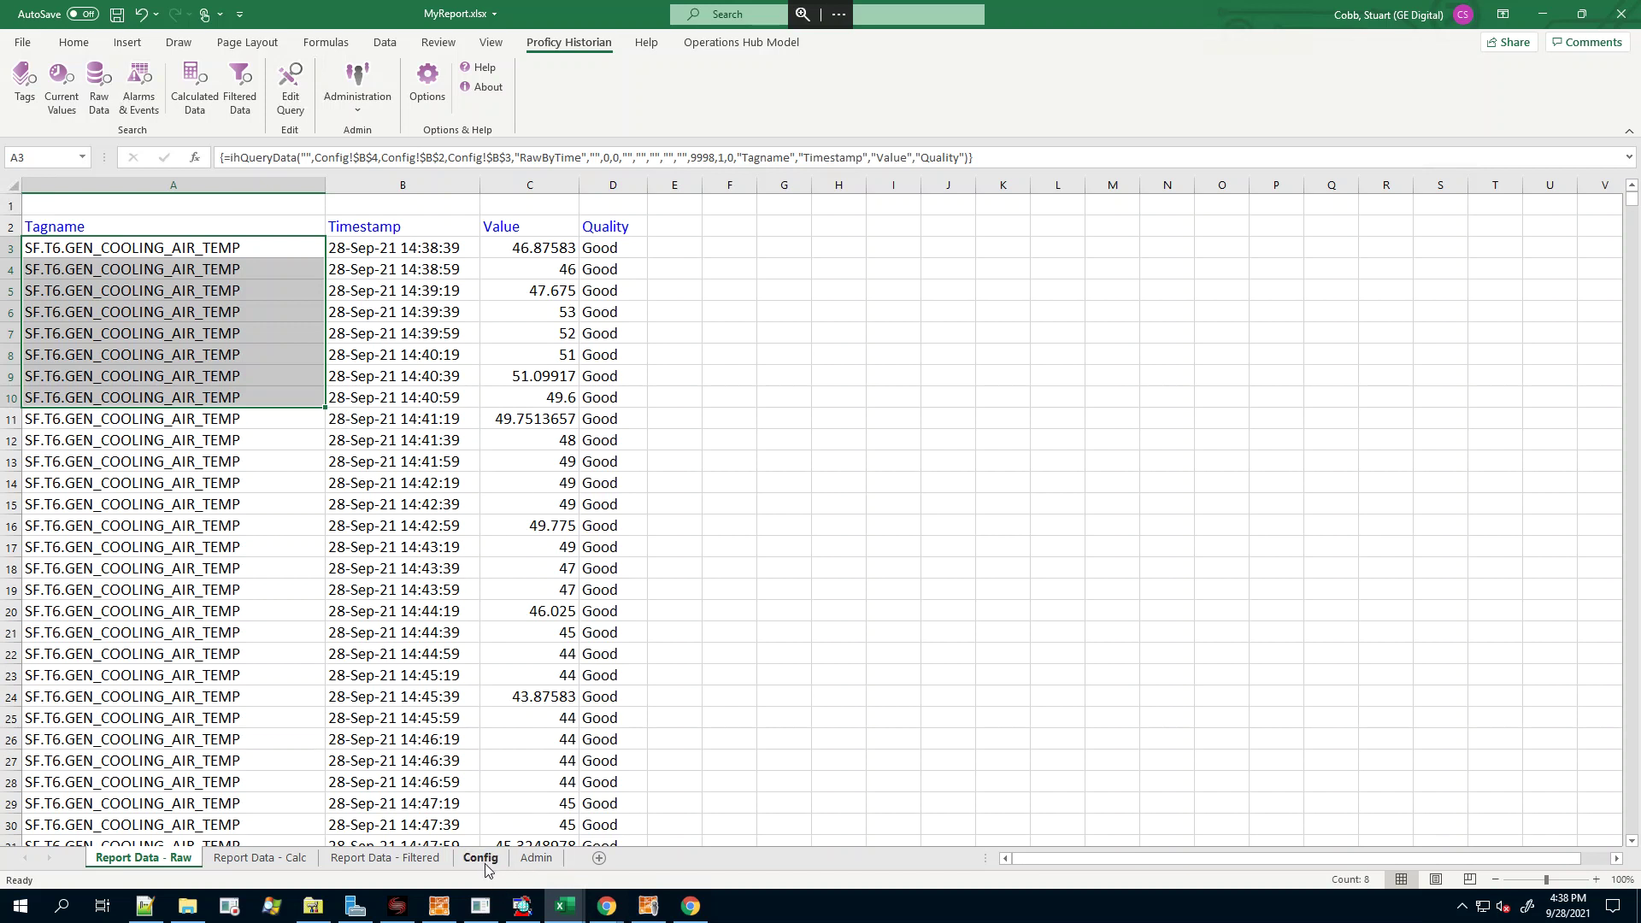
Start a calculated data query on the Report Data - Calc sheet with its tag name linked to Config!$B$4
left_click(285, 863)
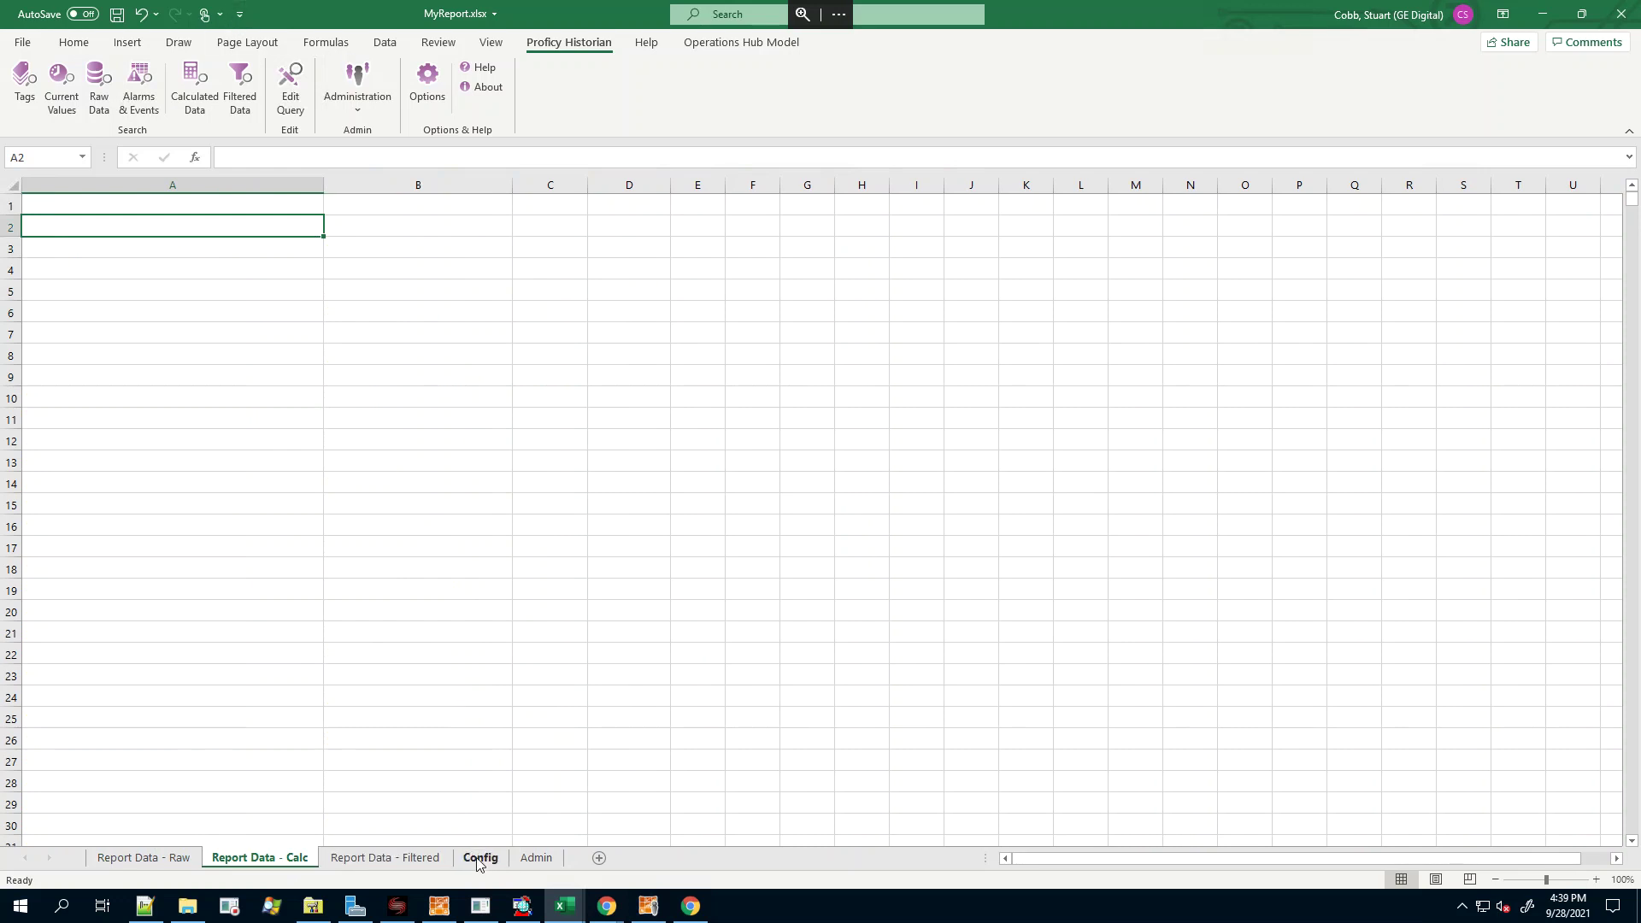
left_click(193, 89)
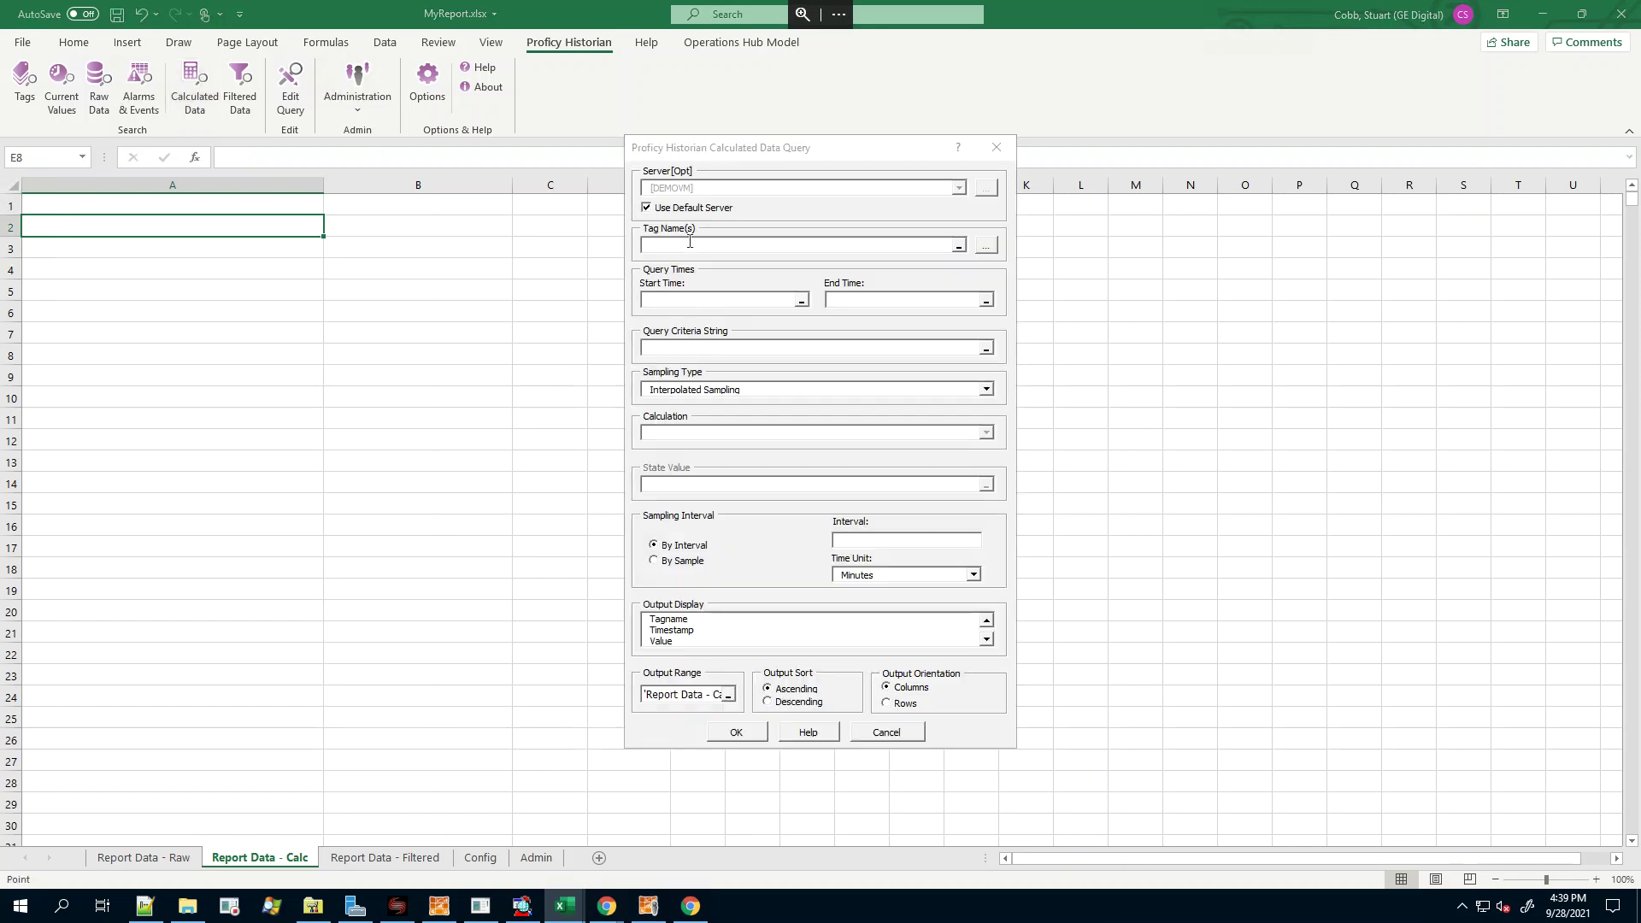
left_click(694, 246)
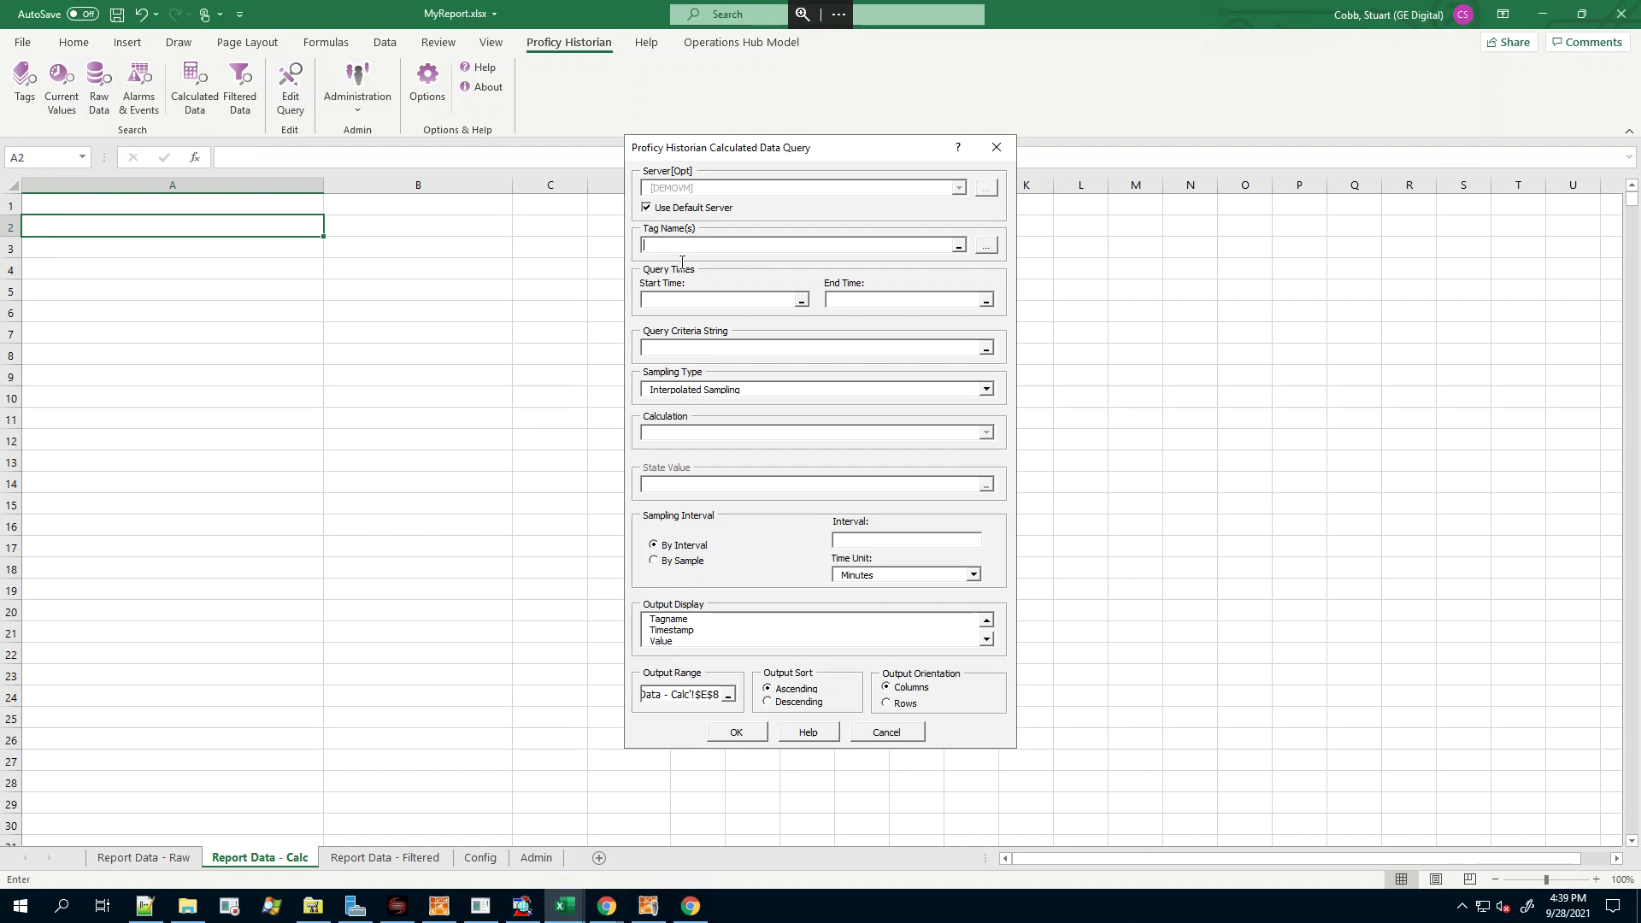
left_click(480, 859)
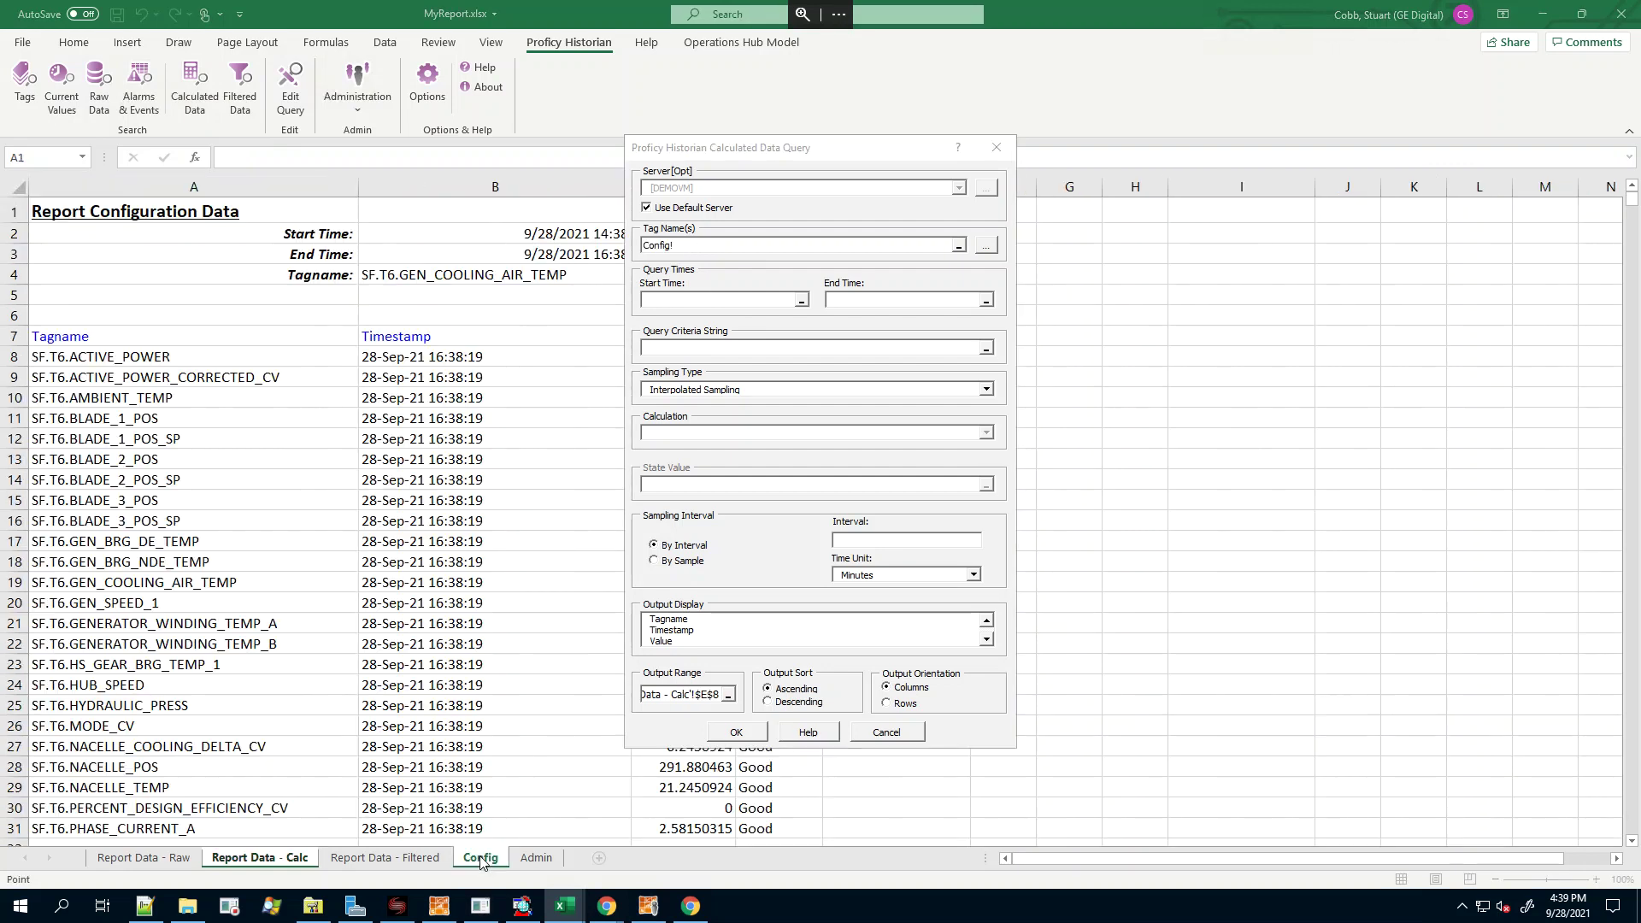
left_click(547, 273)
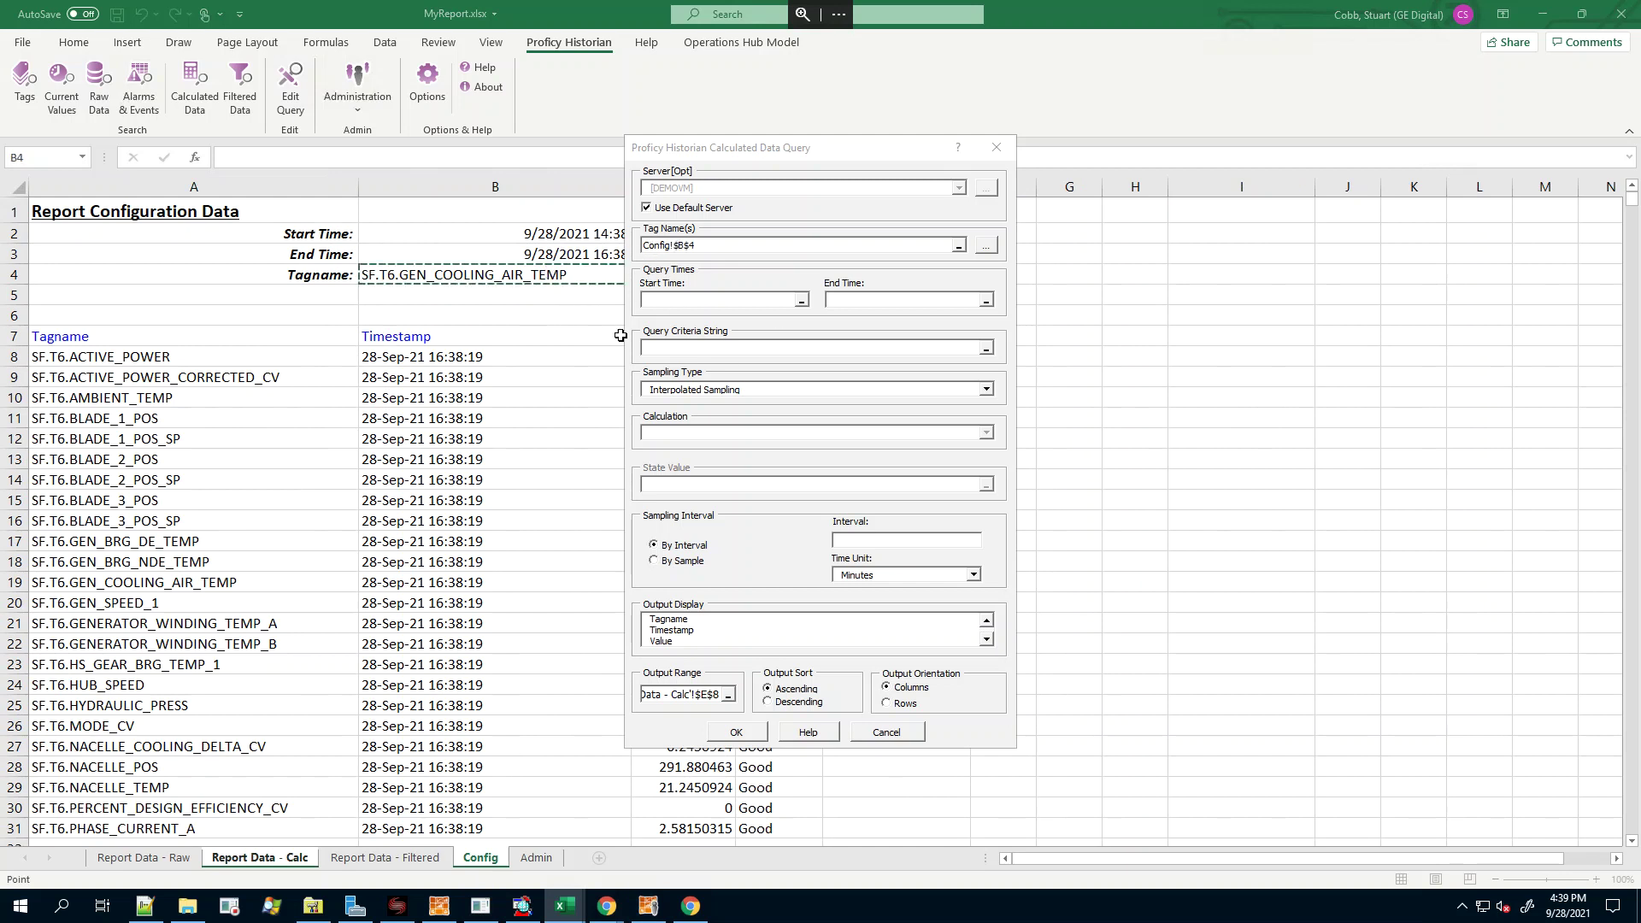
Link the calculated query's start time to Config!$B$2 and its end time to Config!$B$3
left_click(681, 301)
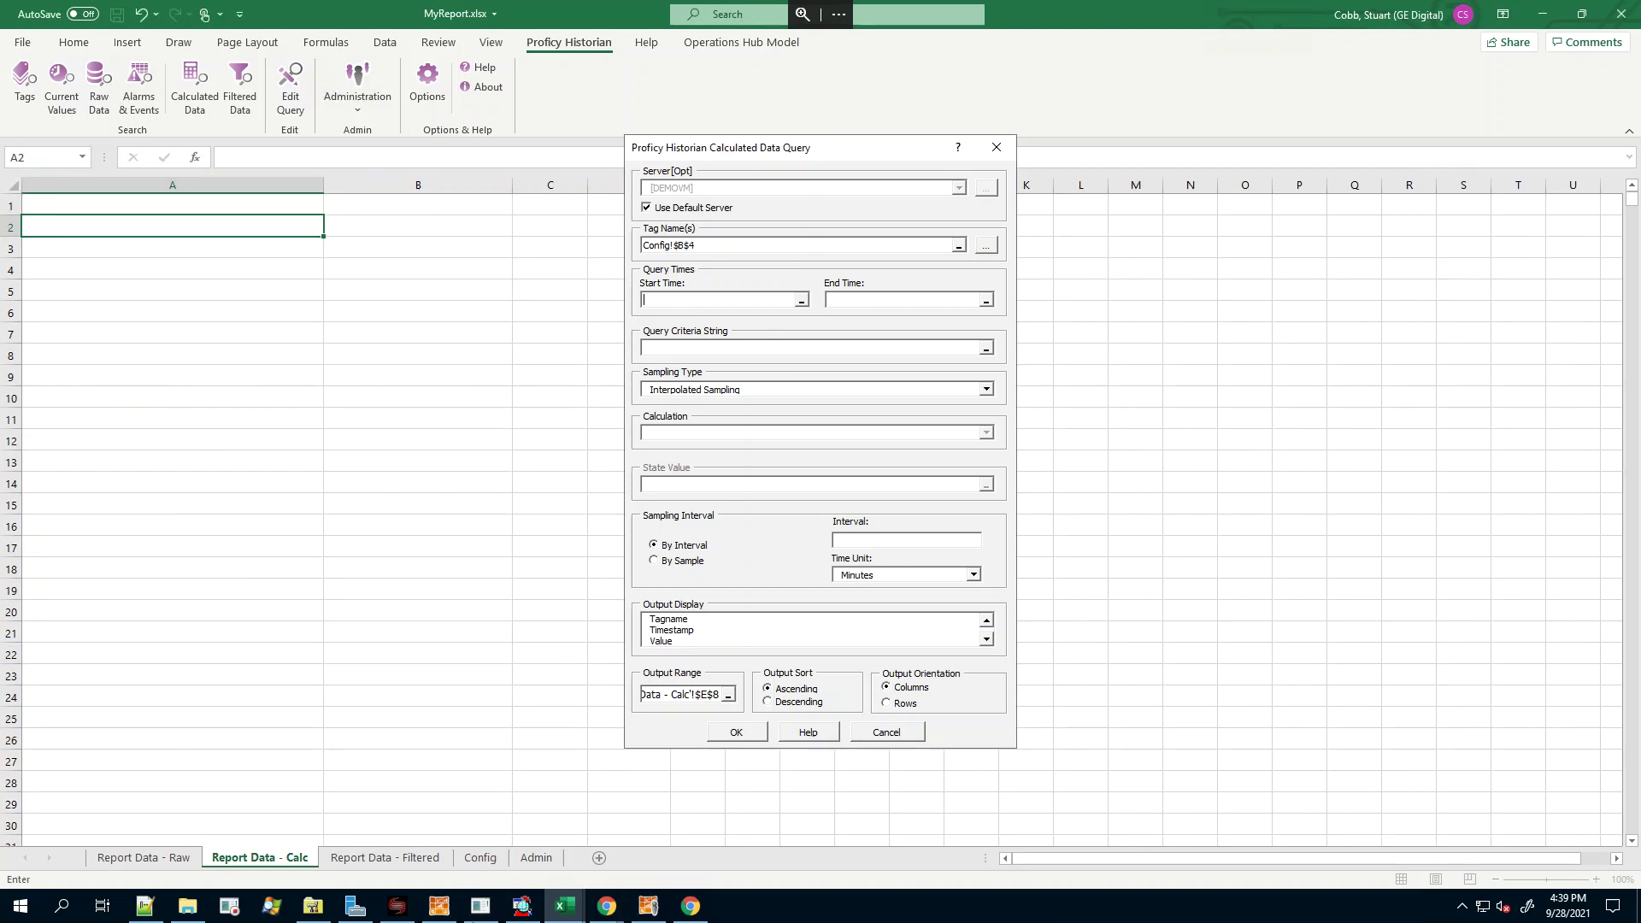
left_click(389, 858)
left_click(275, 858)
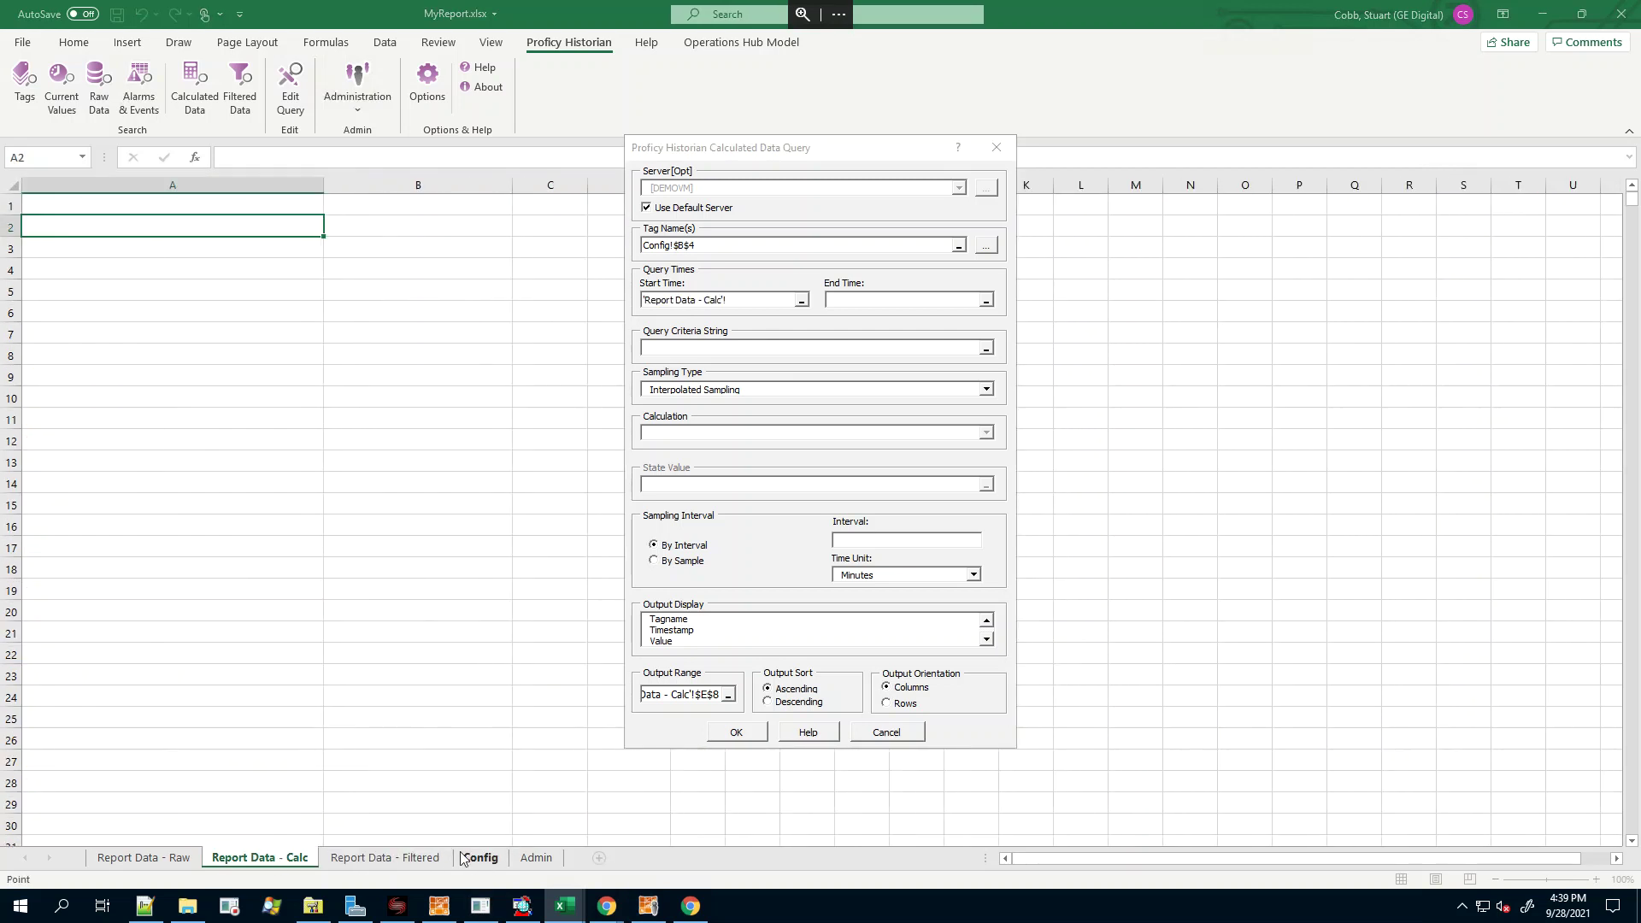
left_click(479, 858)
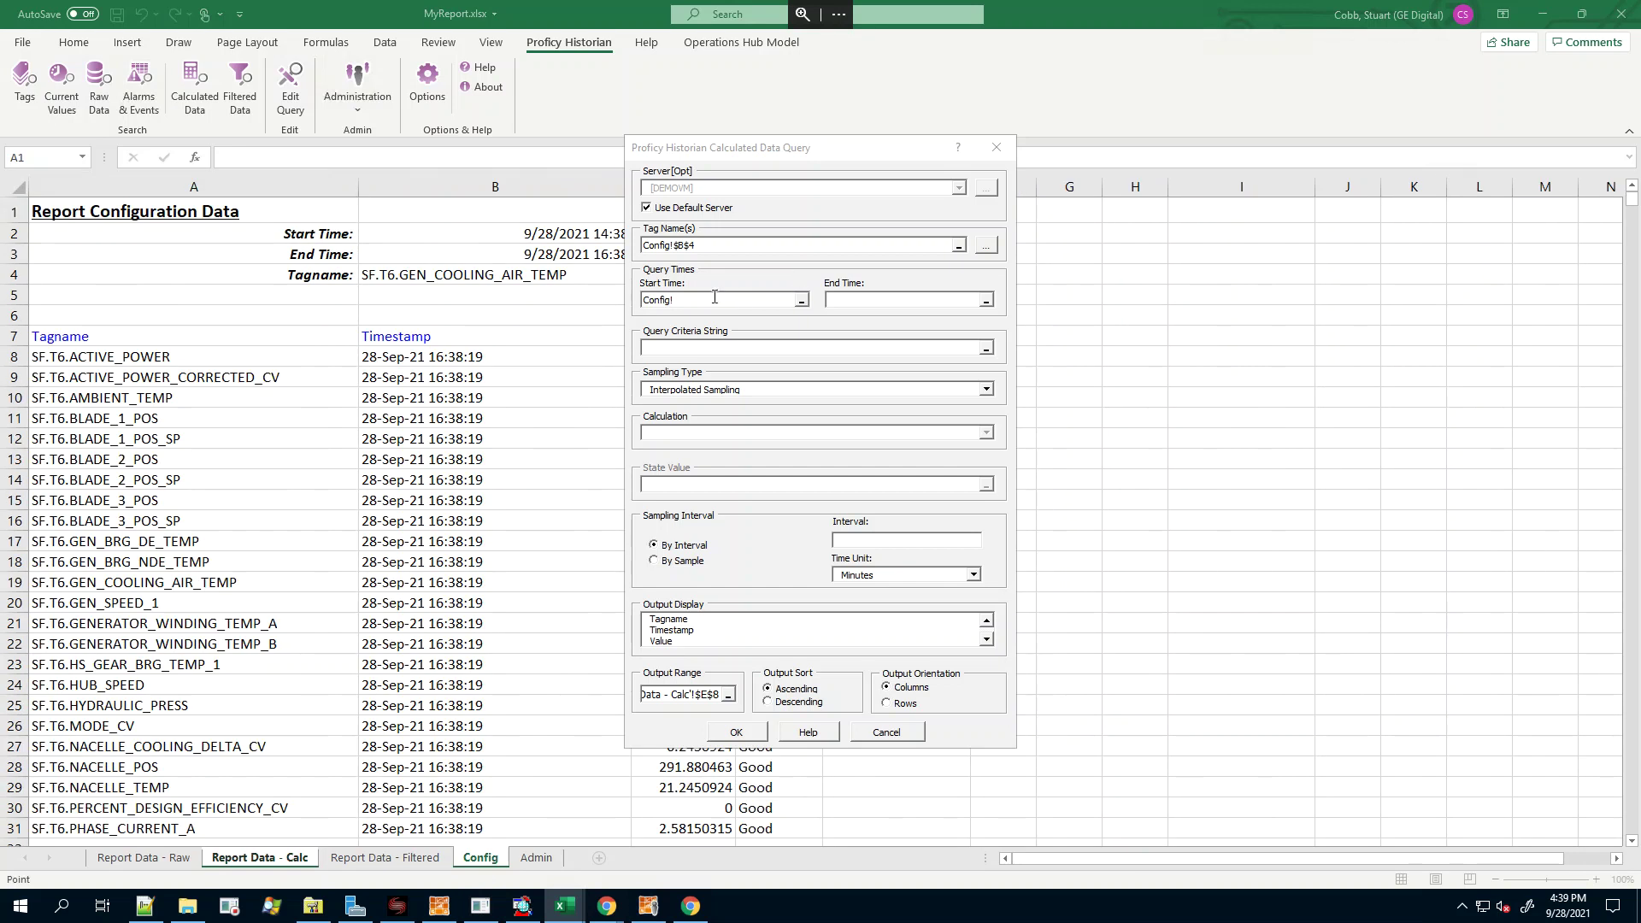
left_click(564, 233)
left_click(865, 301)
left_click(492, 858)
left_click(547, 252)
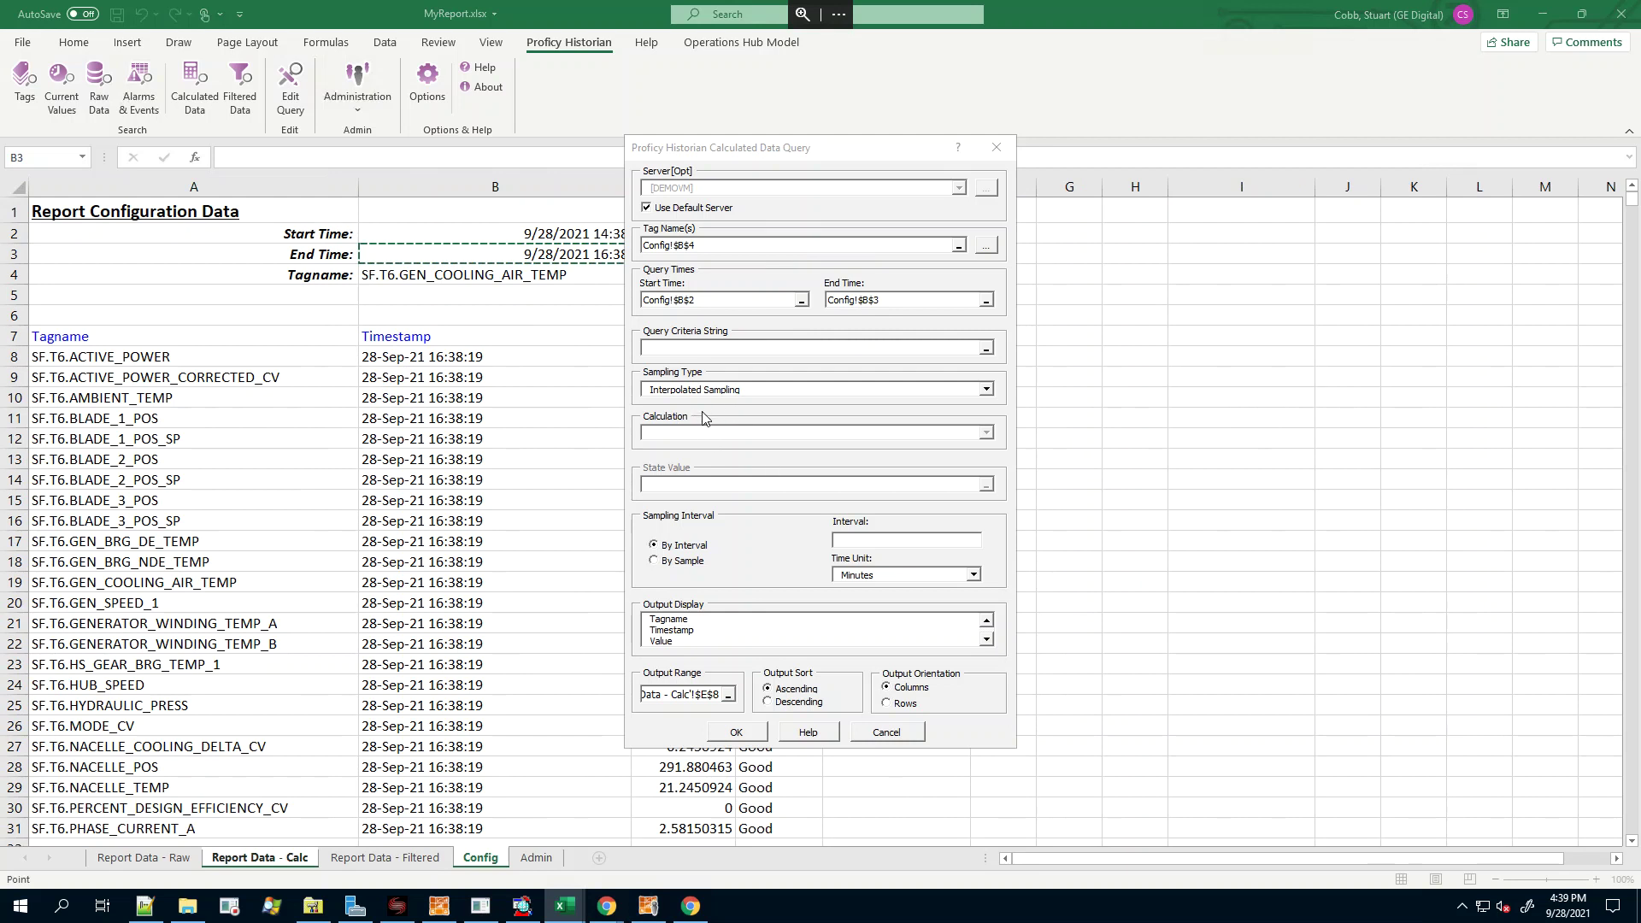
Set the query's sampling type to Calculated Sampling with Average as the calculation
left_click(792, 388)
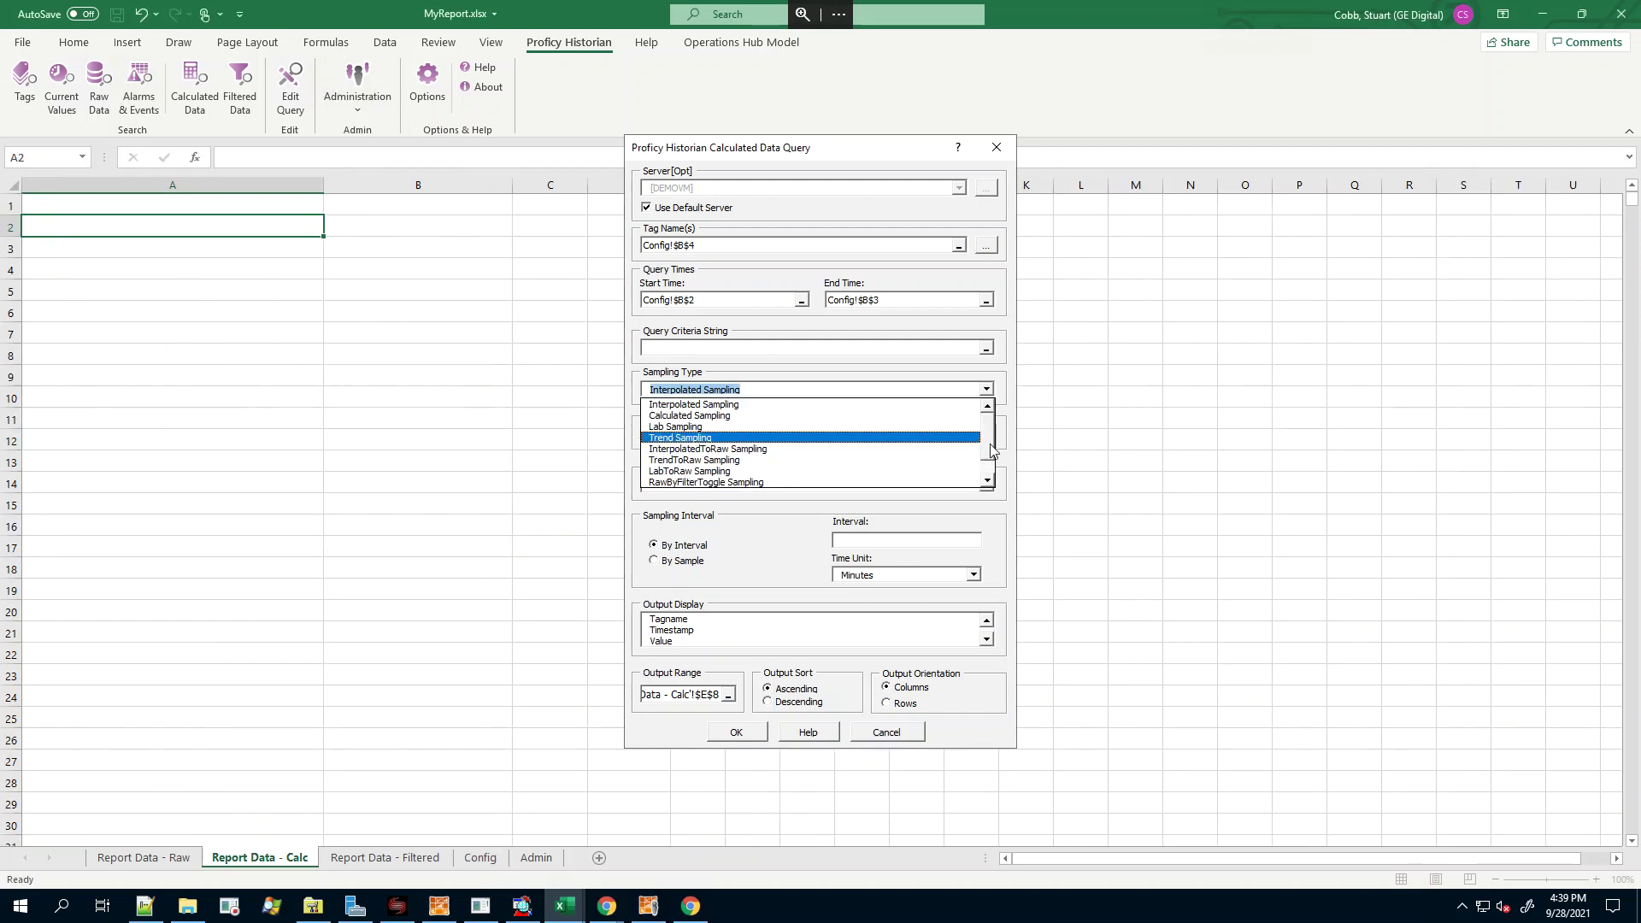
left_click(716, 417)
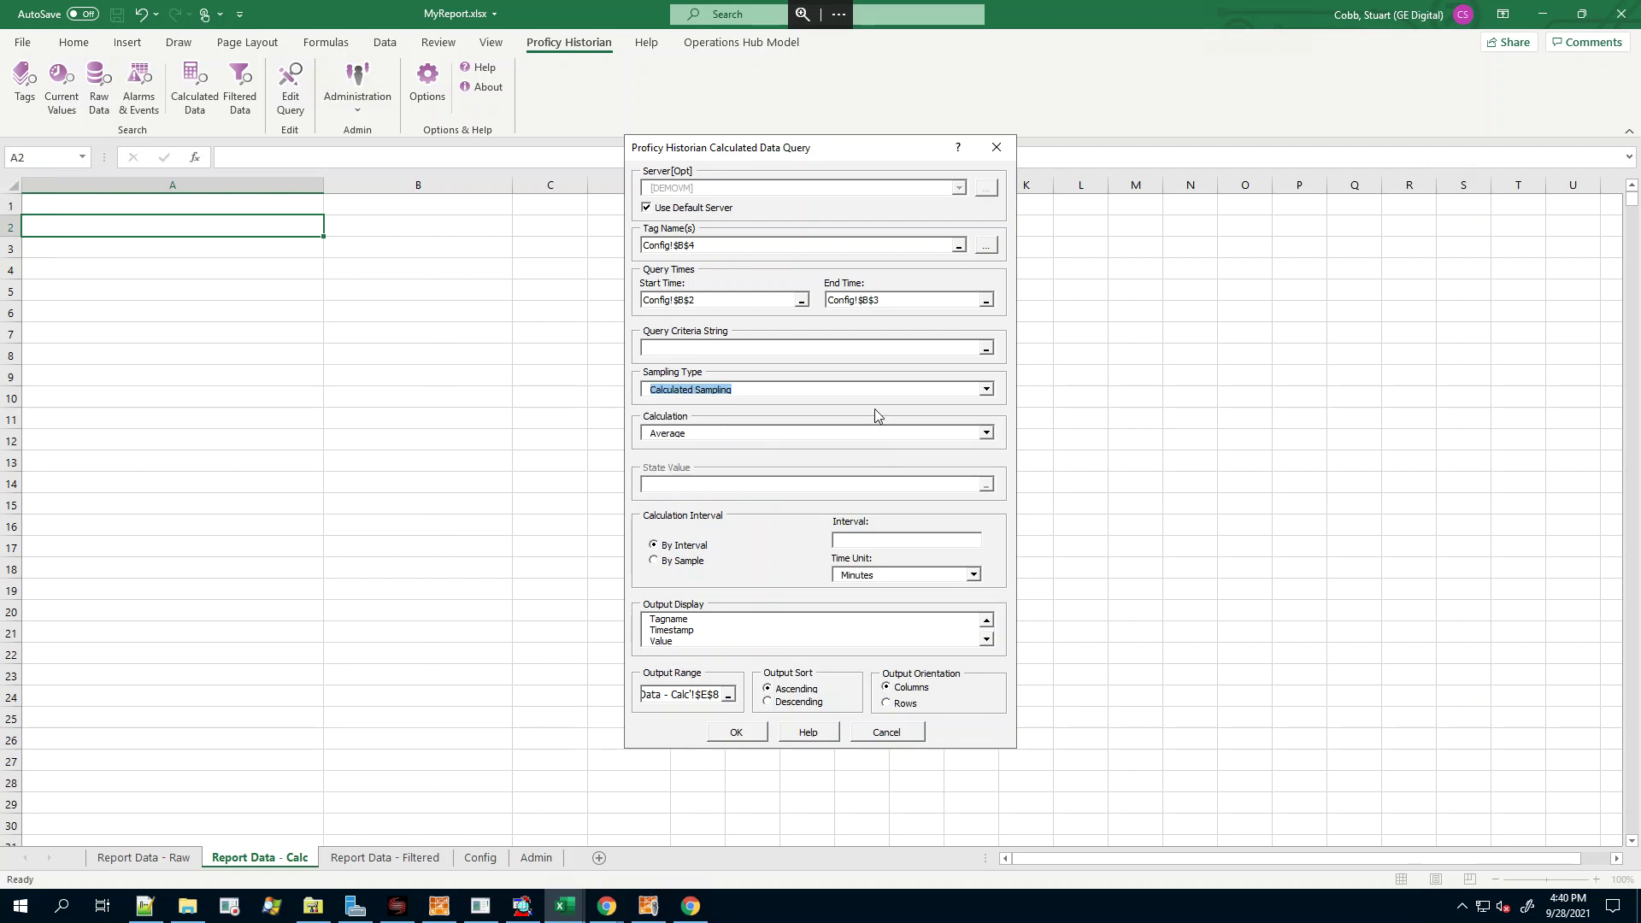
left_click(986, 434)
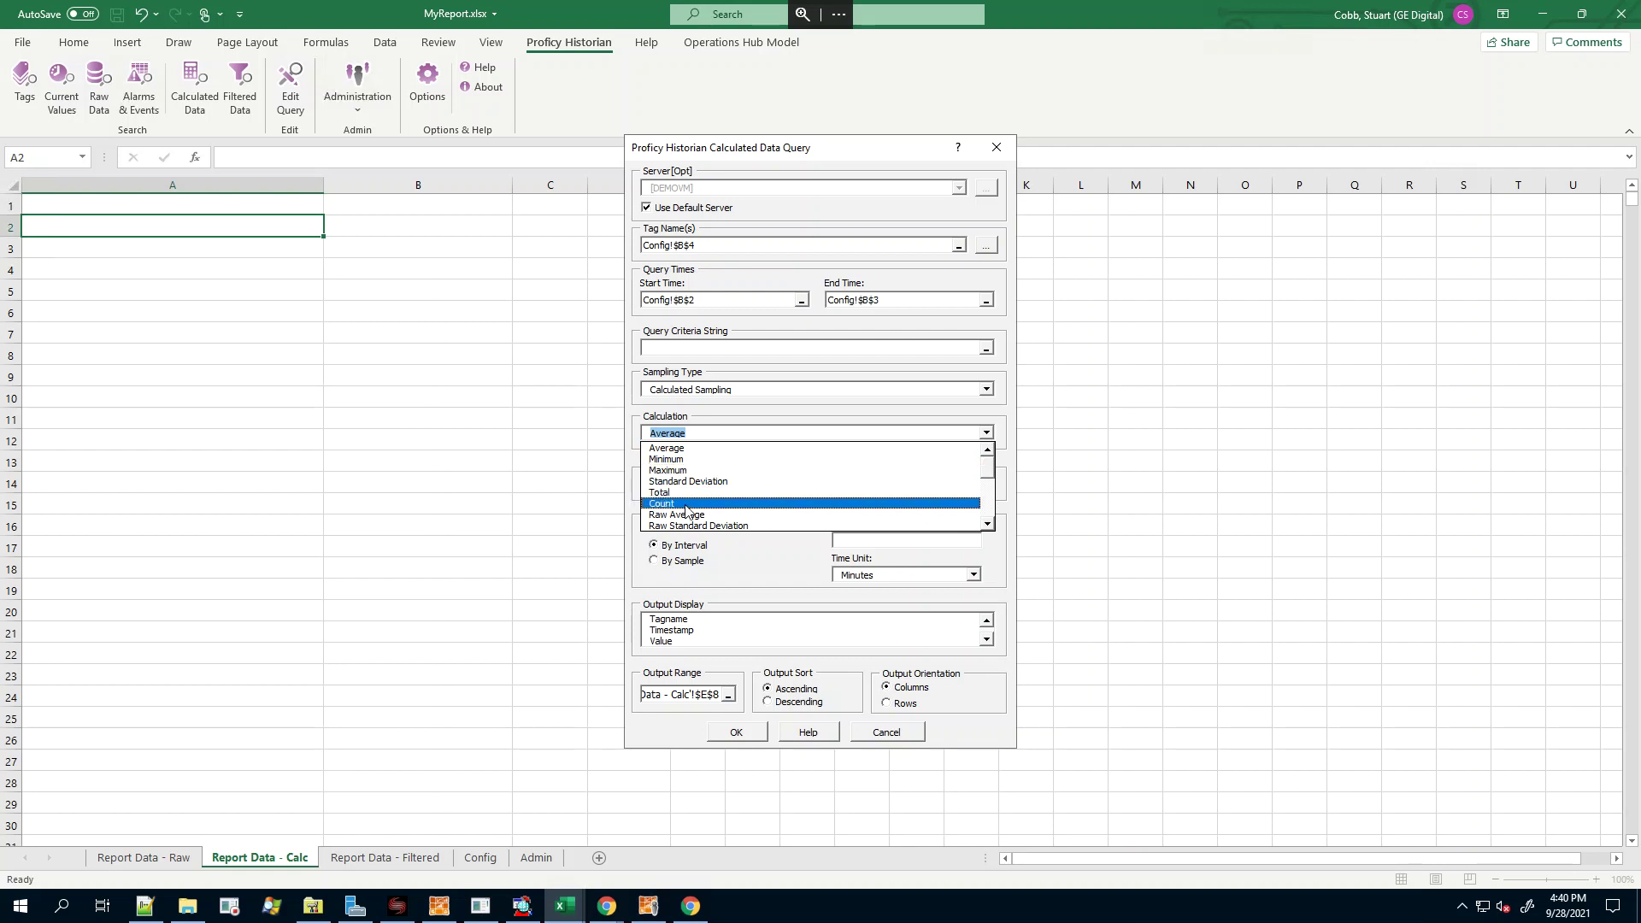
left_click(683, 448)
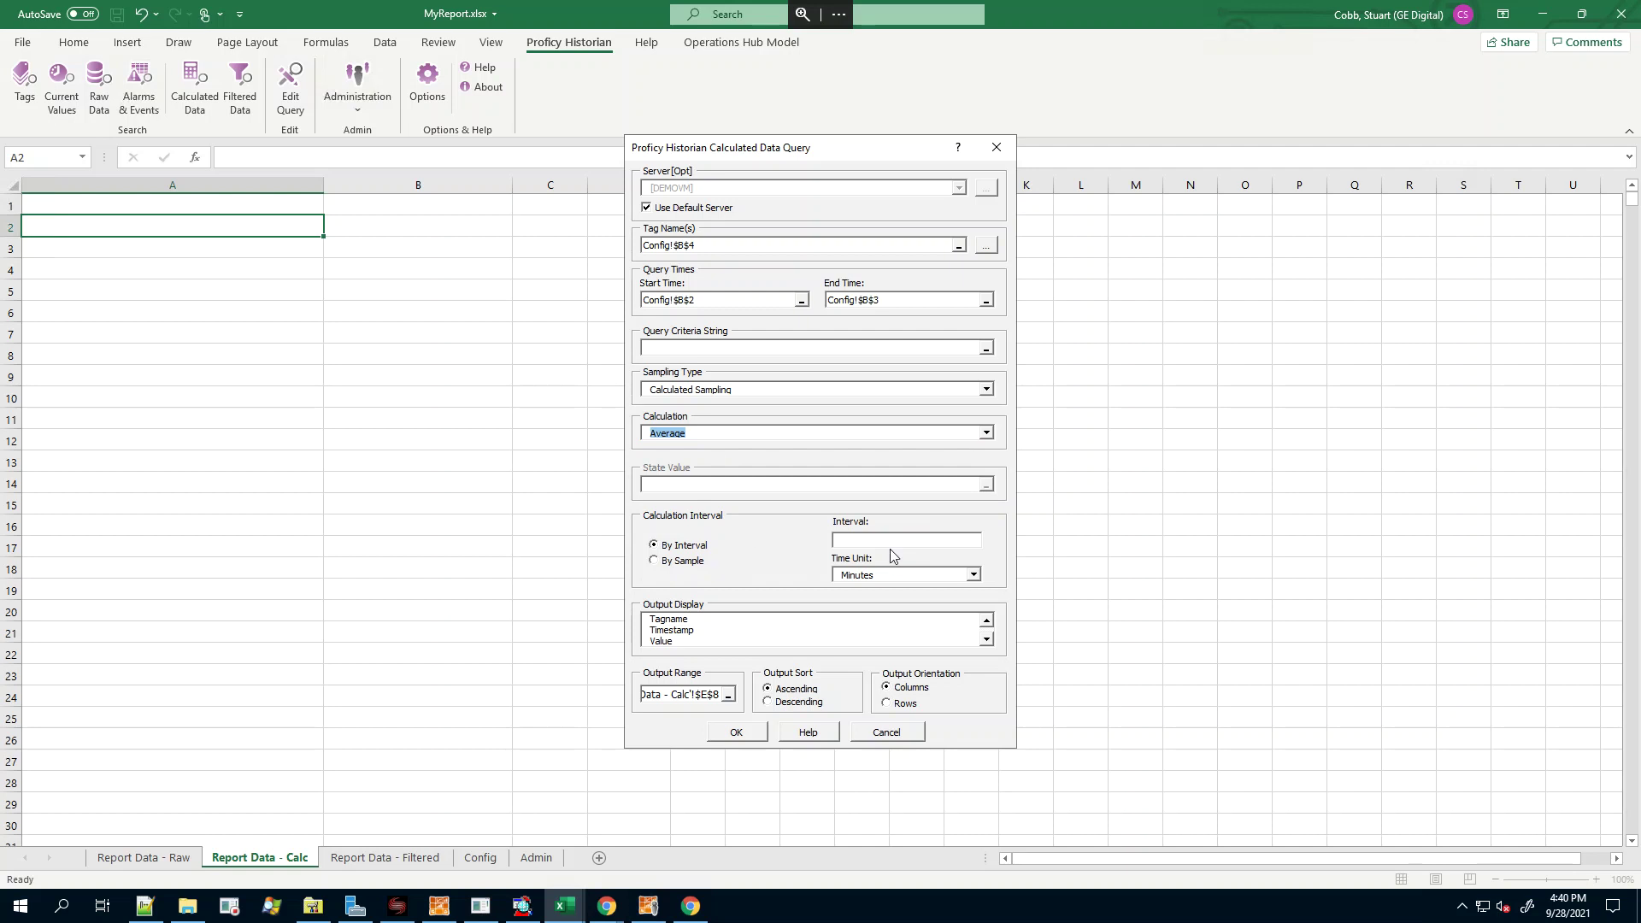
Set the calculation interval to 1 hour and check the query's tag name reference
left_click(860, 542)
type("1")
left_click(973, 574)
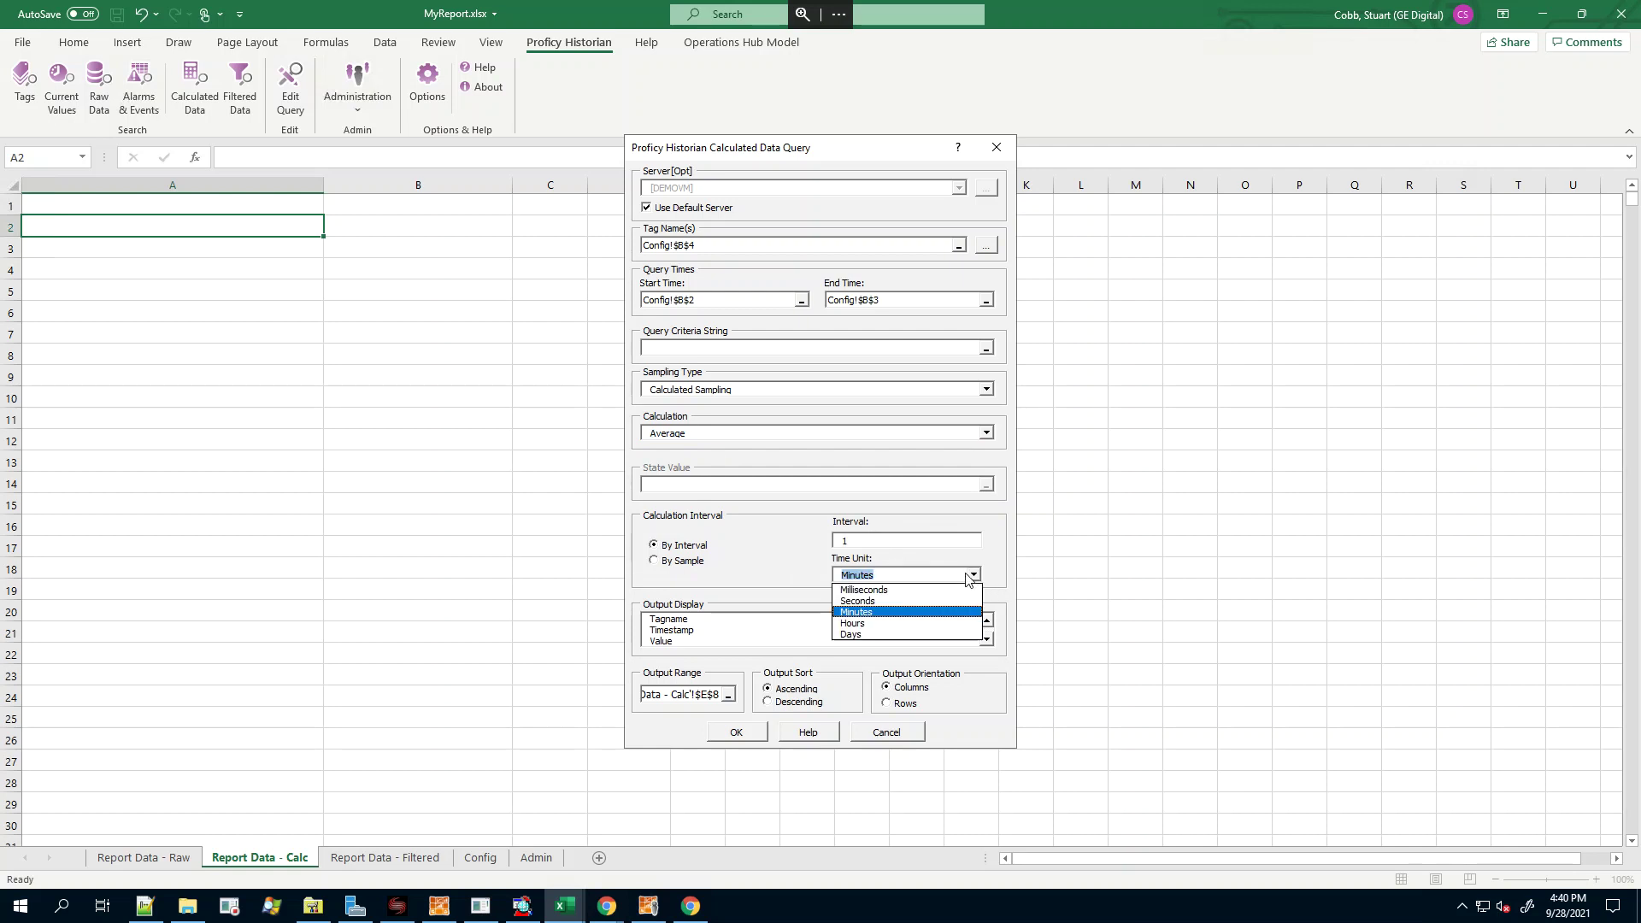
left_click(871, 624)
left_click(874, 542)
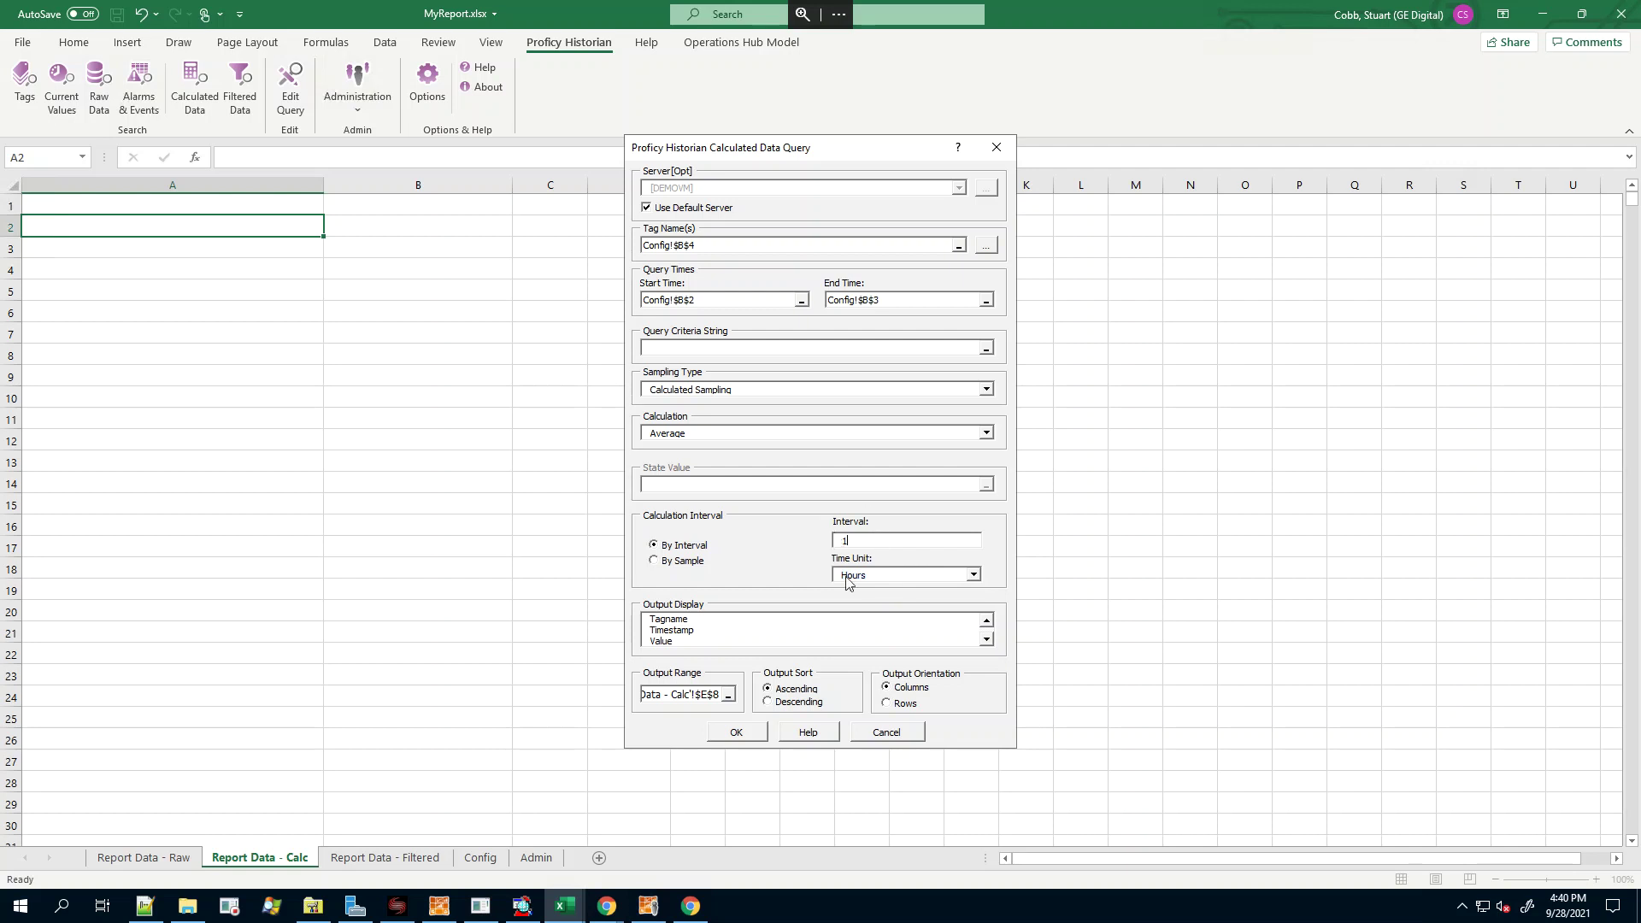
double_click(684, 244)
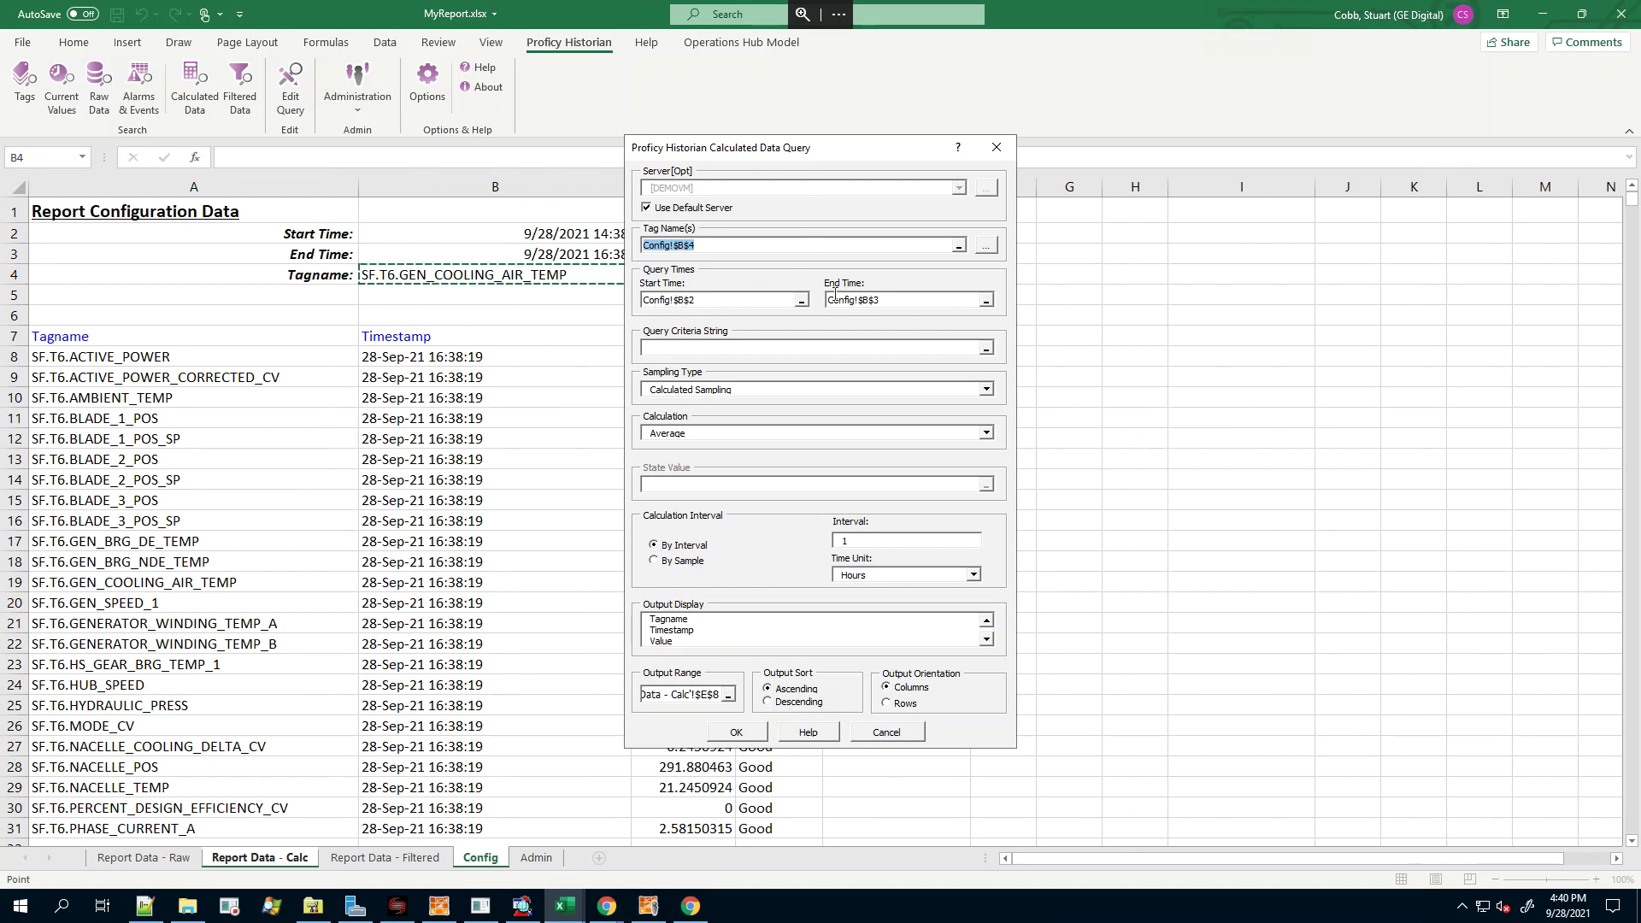
Include Tagname, Timestamp, Value and Quality in the calculated query's output display
left_click(685, 622)
left_click(688, 630)
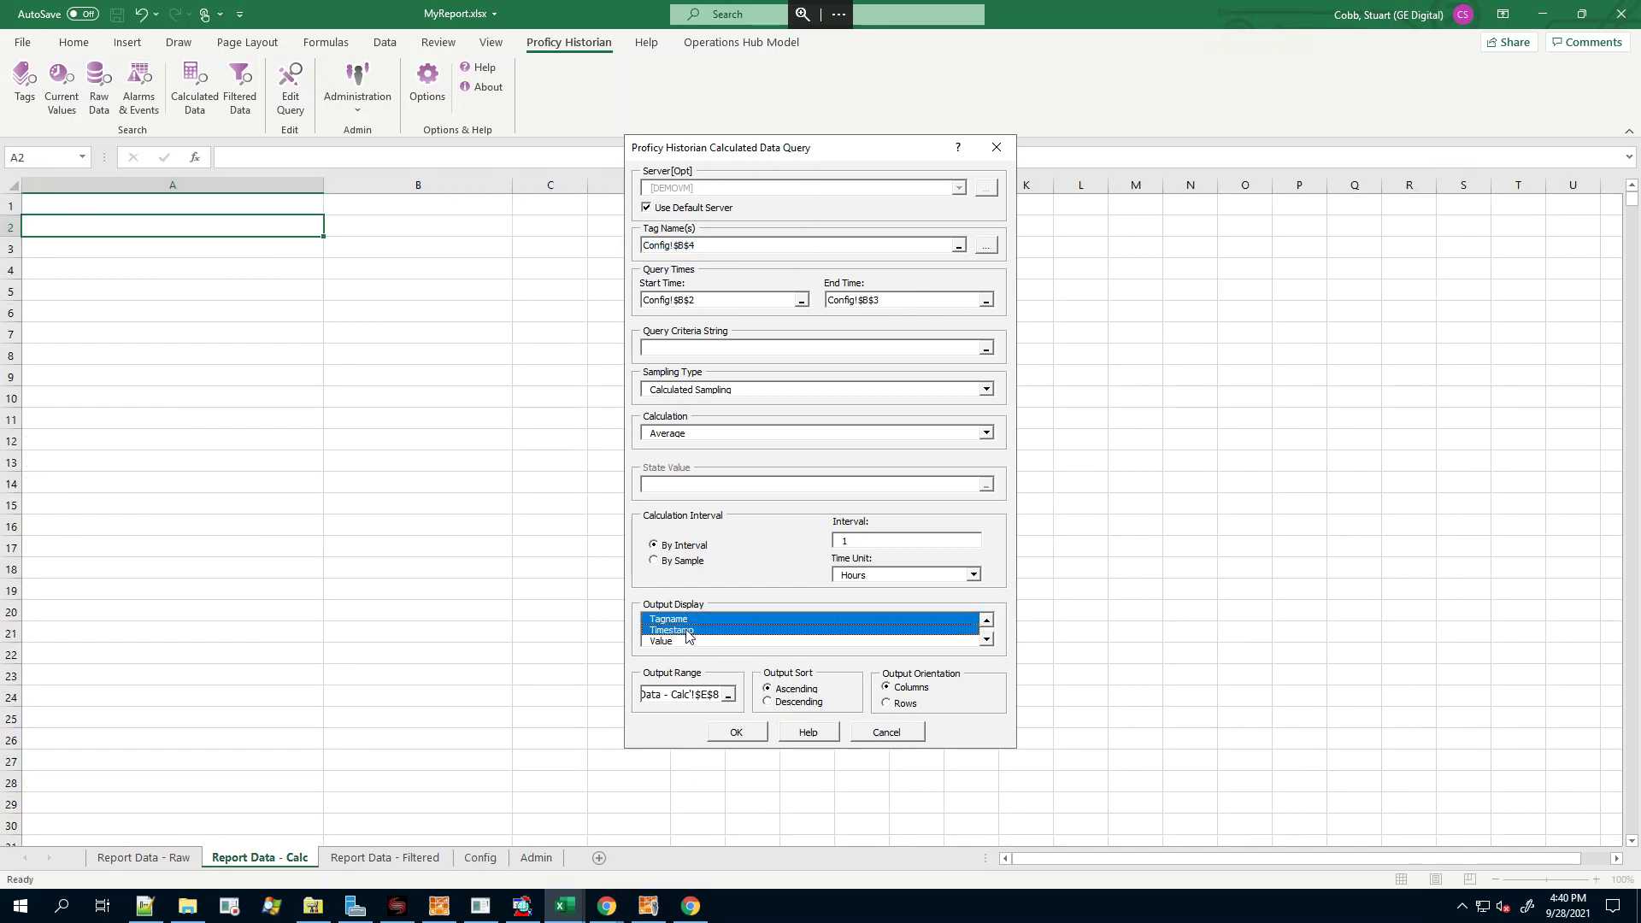
left_click(689, 642)
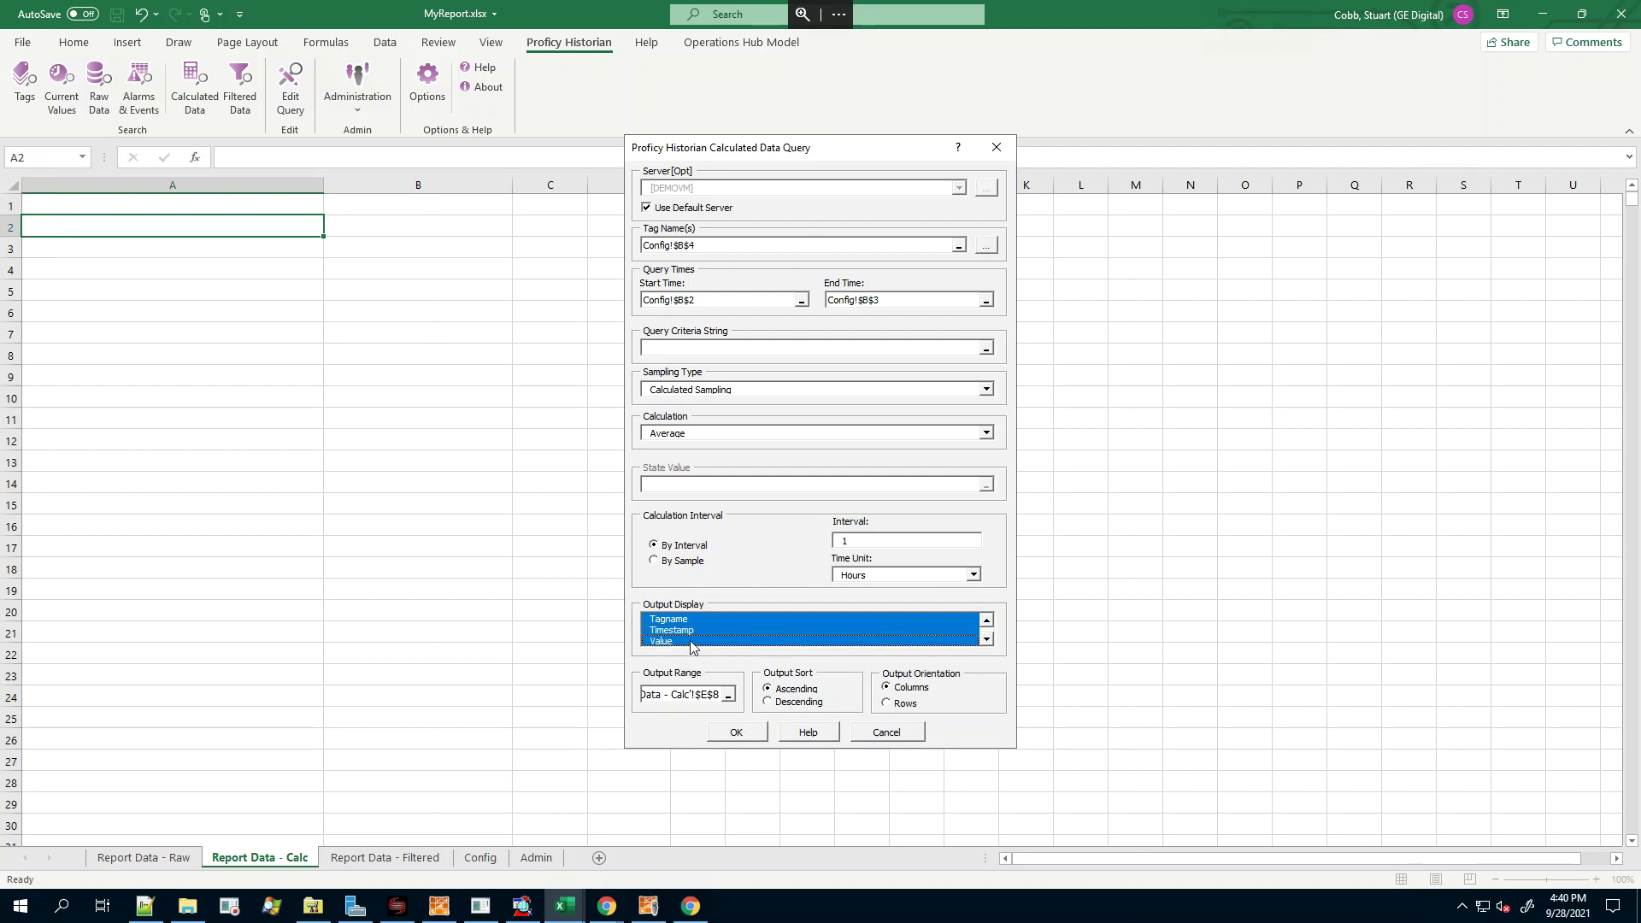
left_click(986, 639)
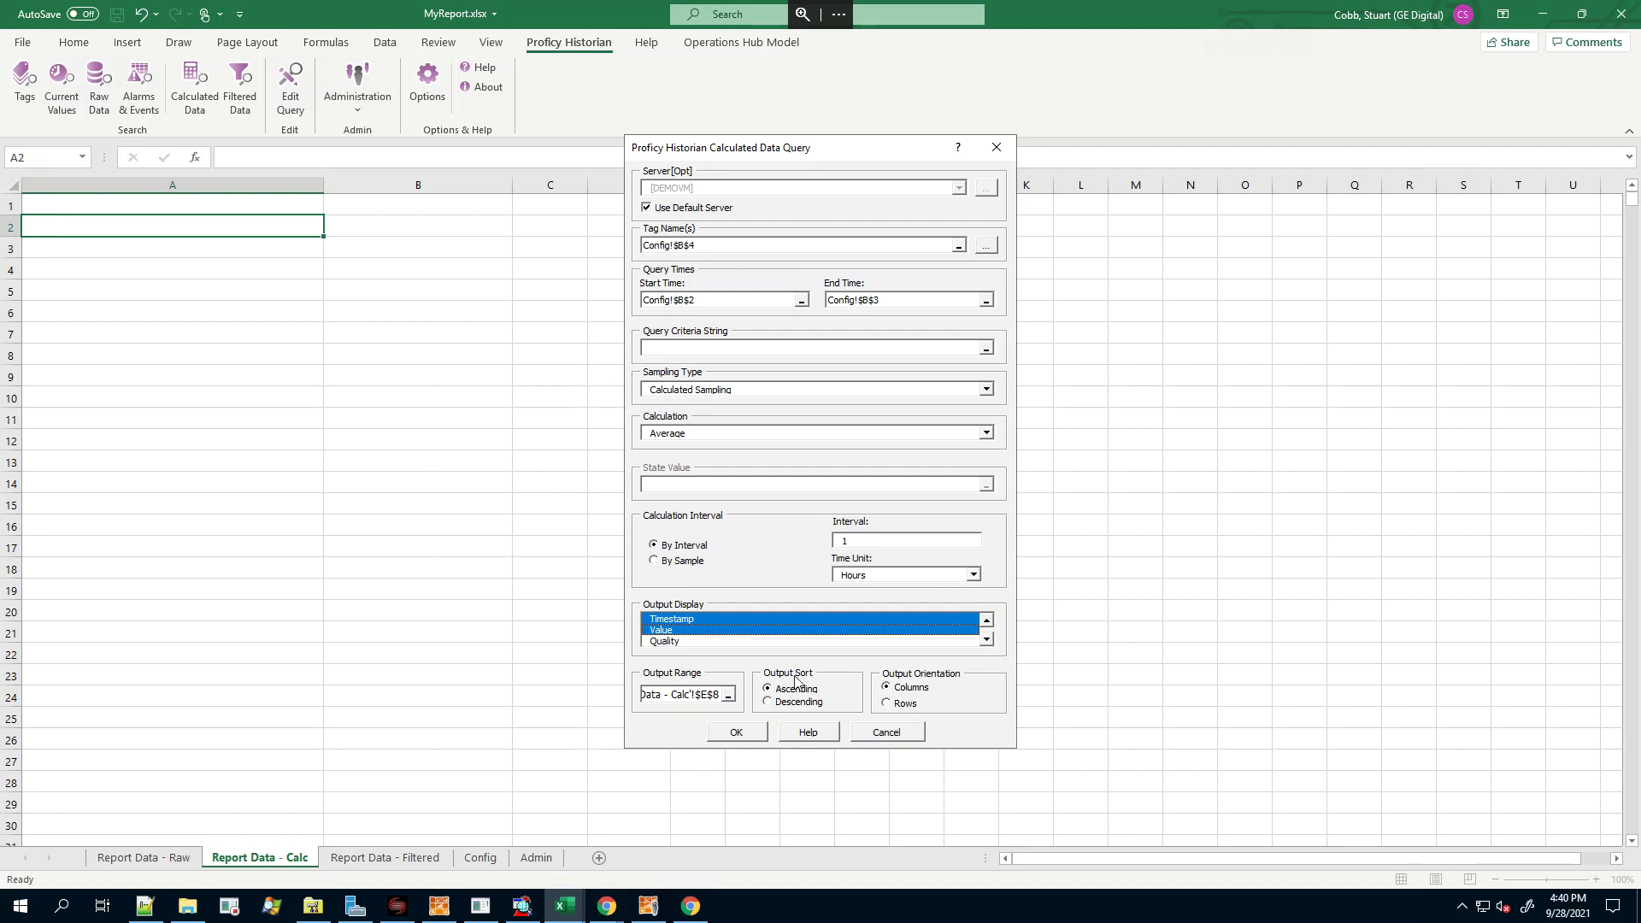
left_click(670, 642)
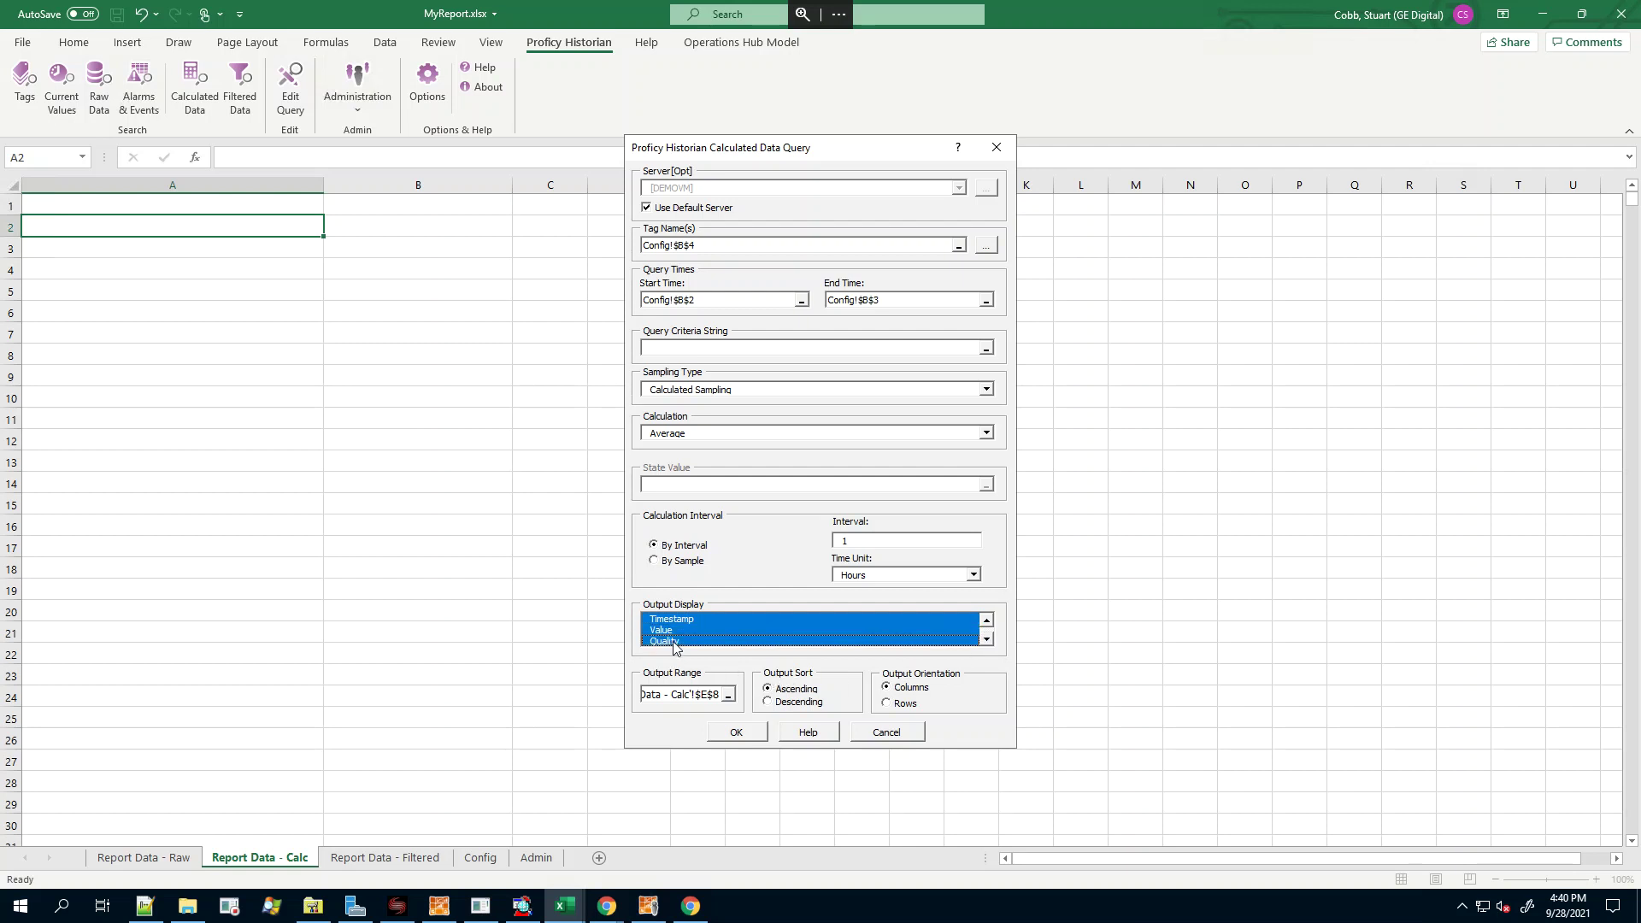
Set the output range to A3:A10000 on Report Data - Calc, run the calculated data query and close its dialog
left_click(697, 693)
left_click(125, 248)
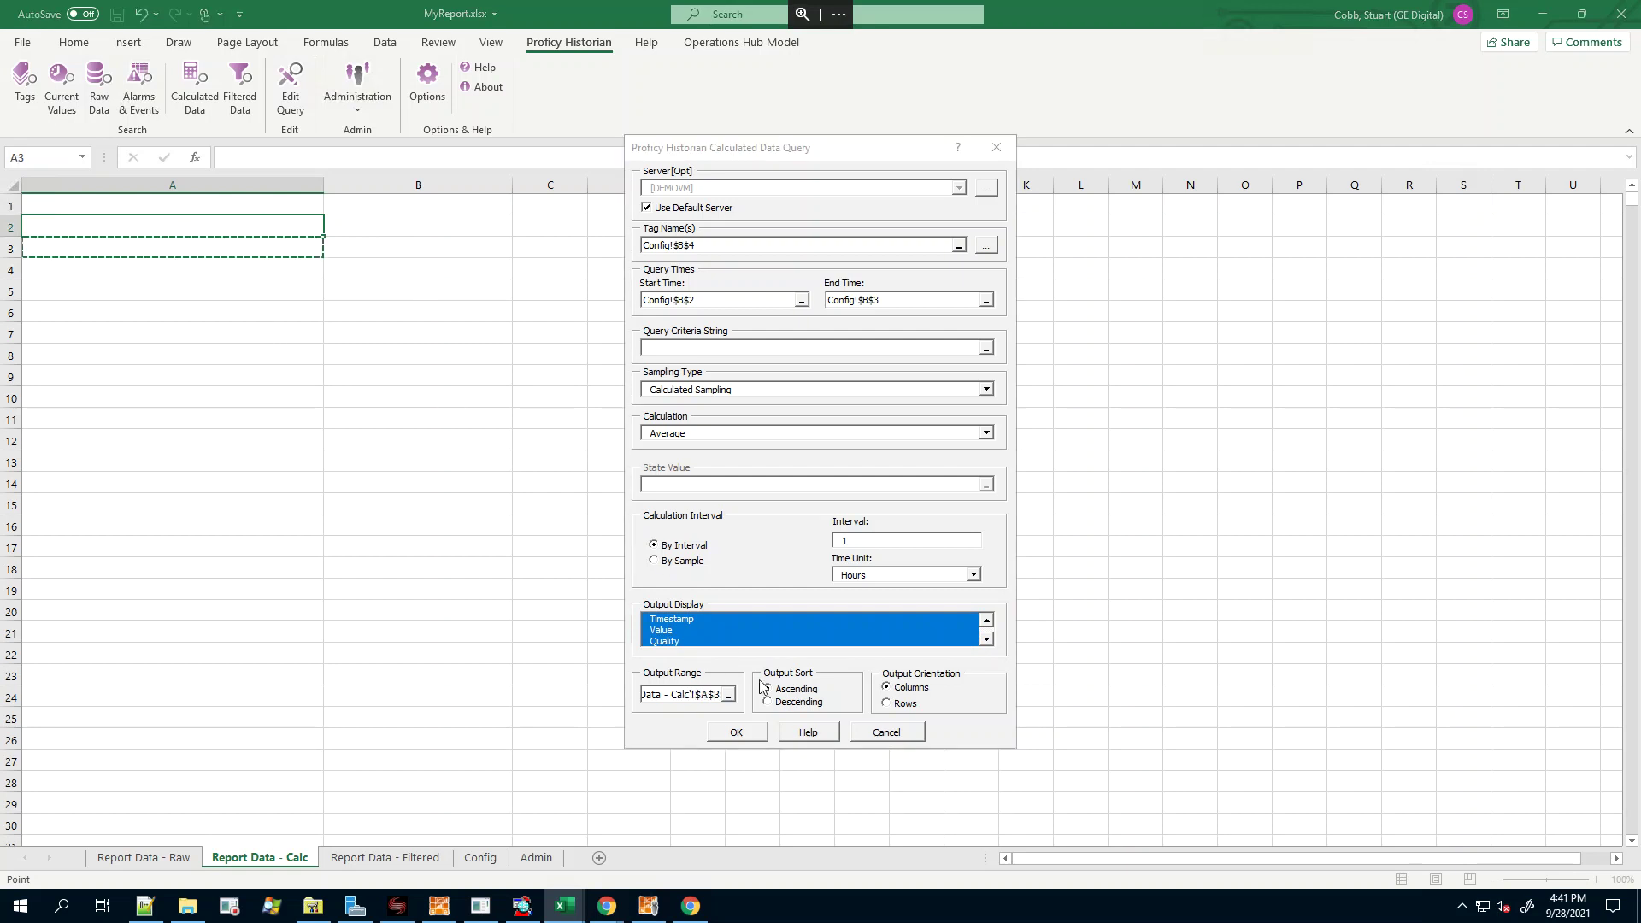
left_click_drag(195, 248, 212, 398)
type("0000")
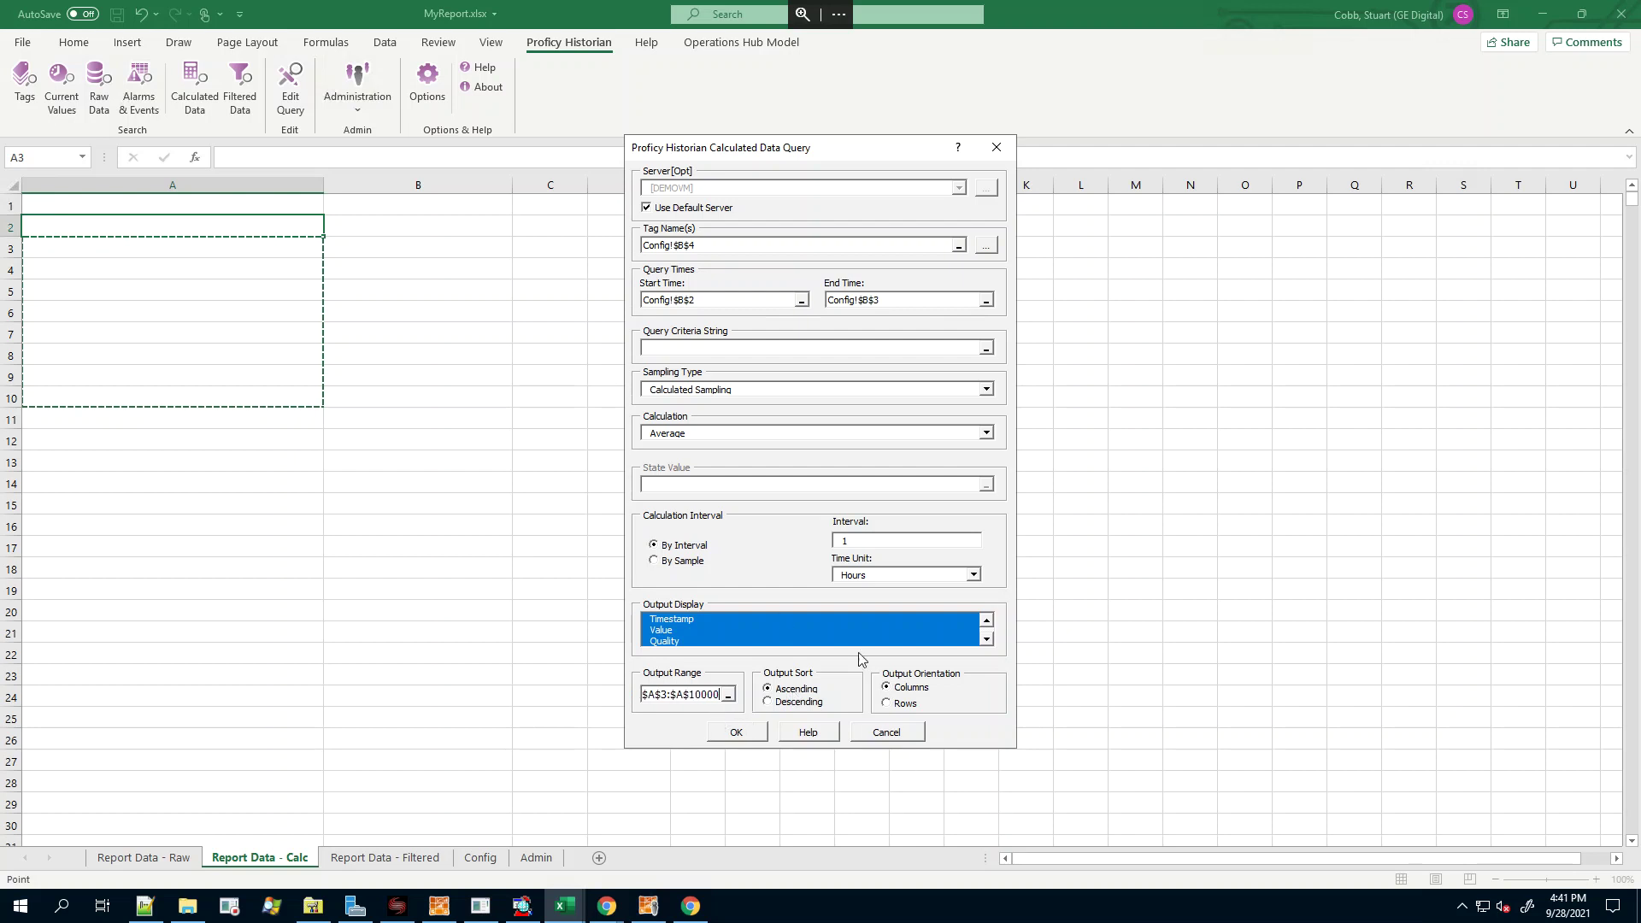
left_click(737, 734)
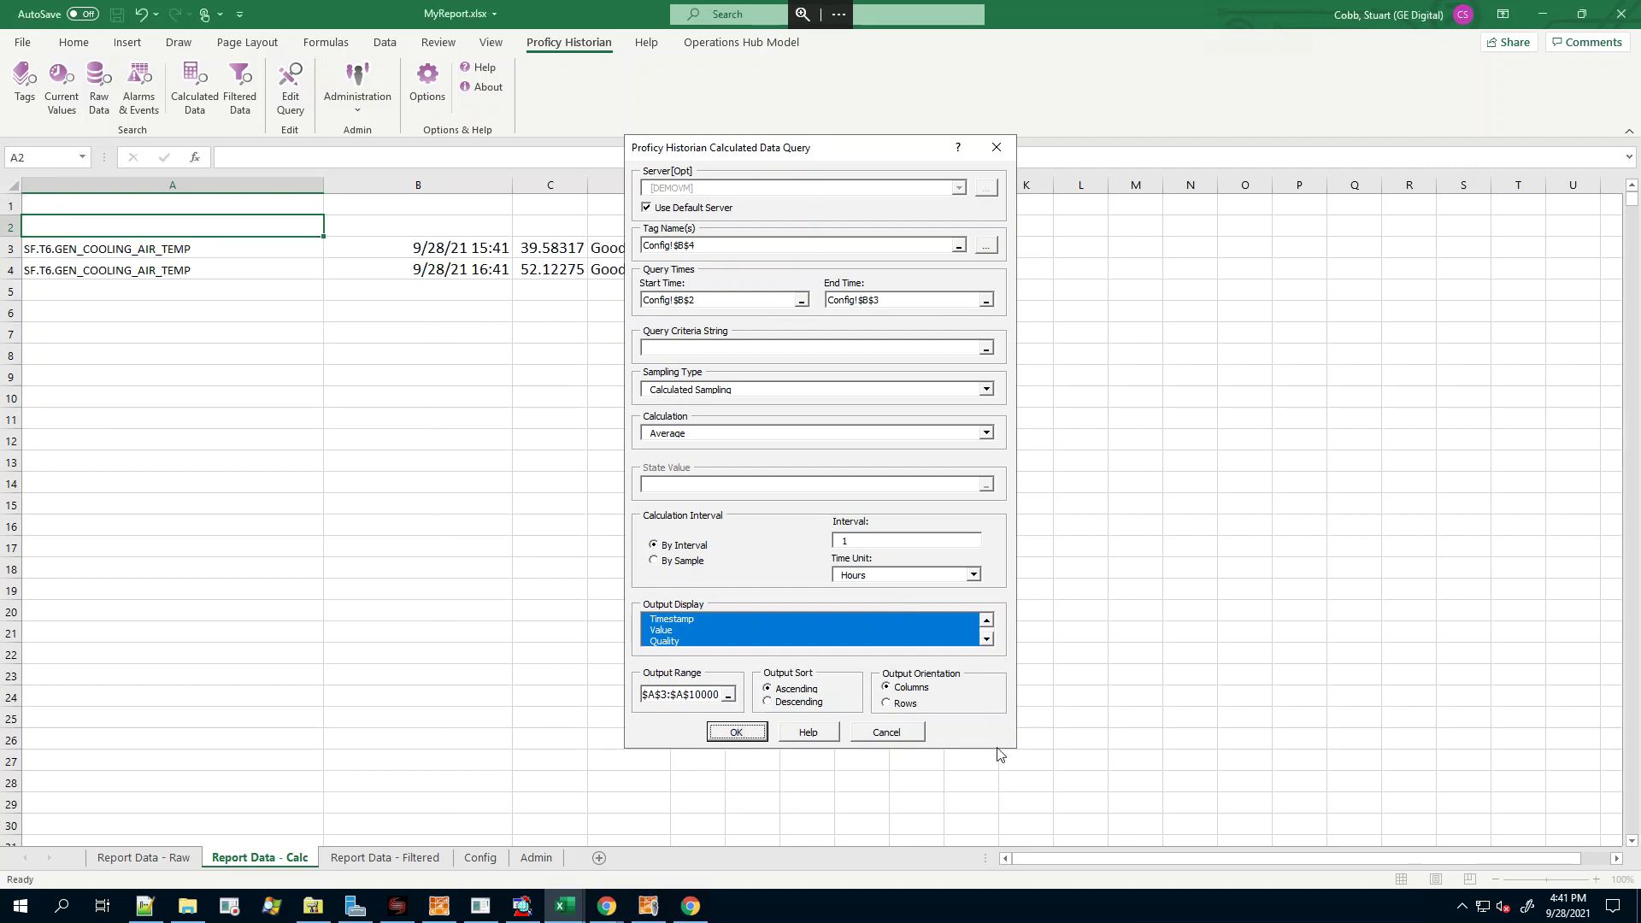
left_click(995, 149)
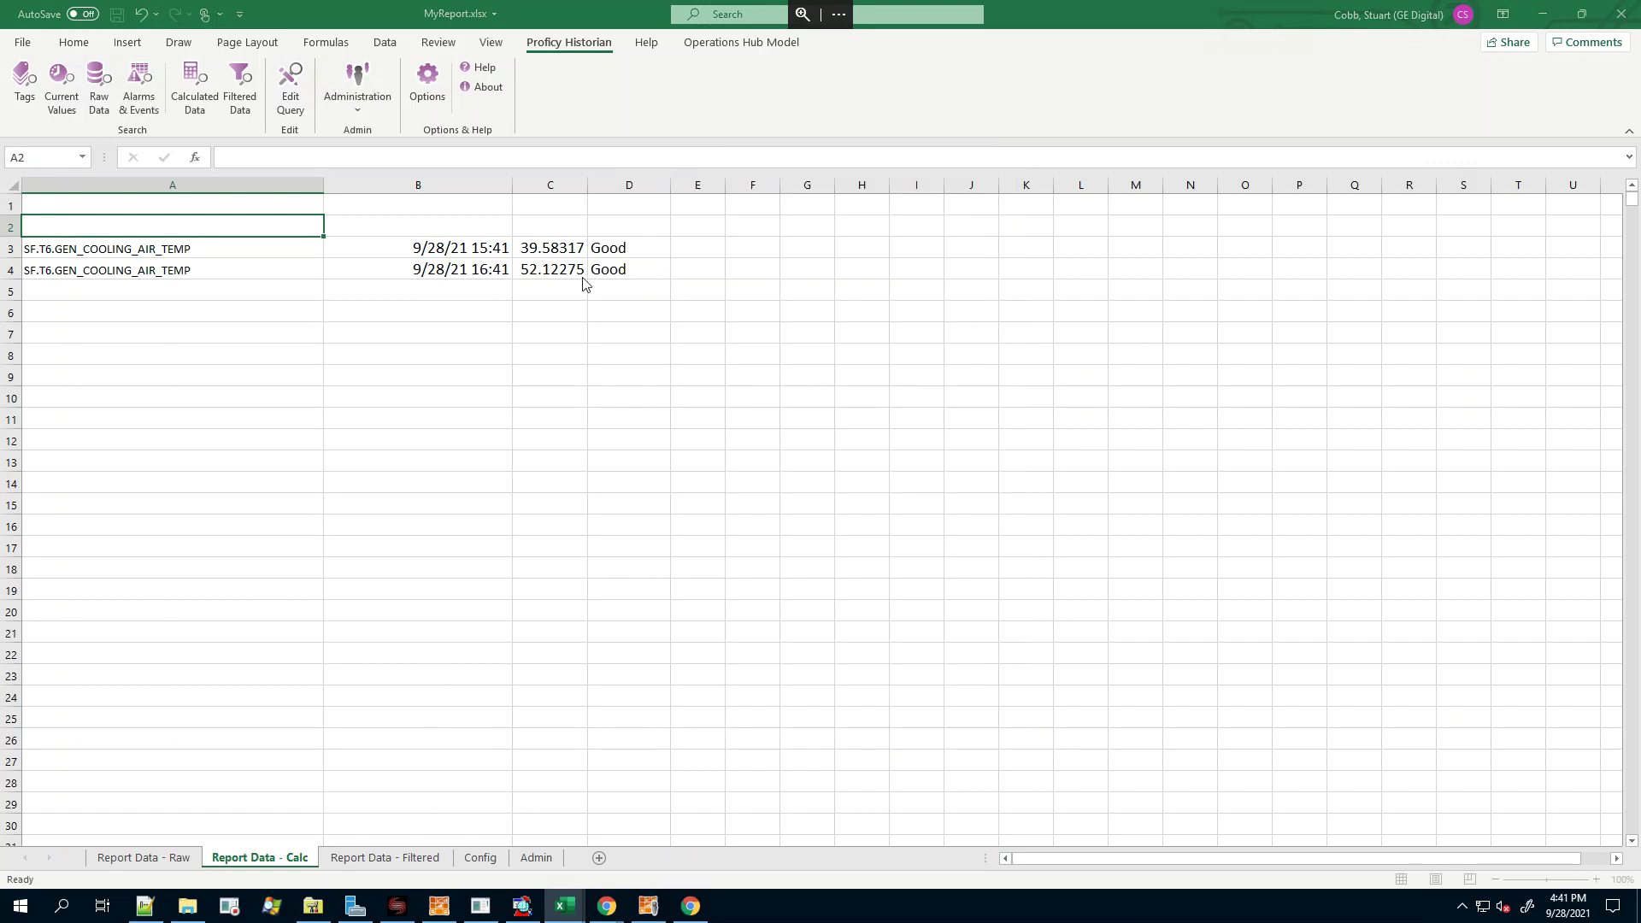
Point the Config sheet's Tagname cell B4 at SF.T6.ACTIVE_POWER with =A8 and check the Report Data - Calc sheet
left_click(152, 246)
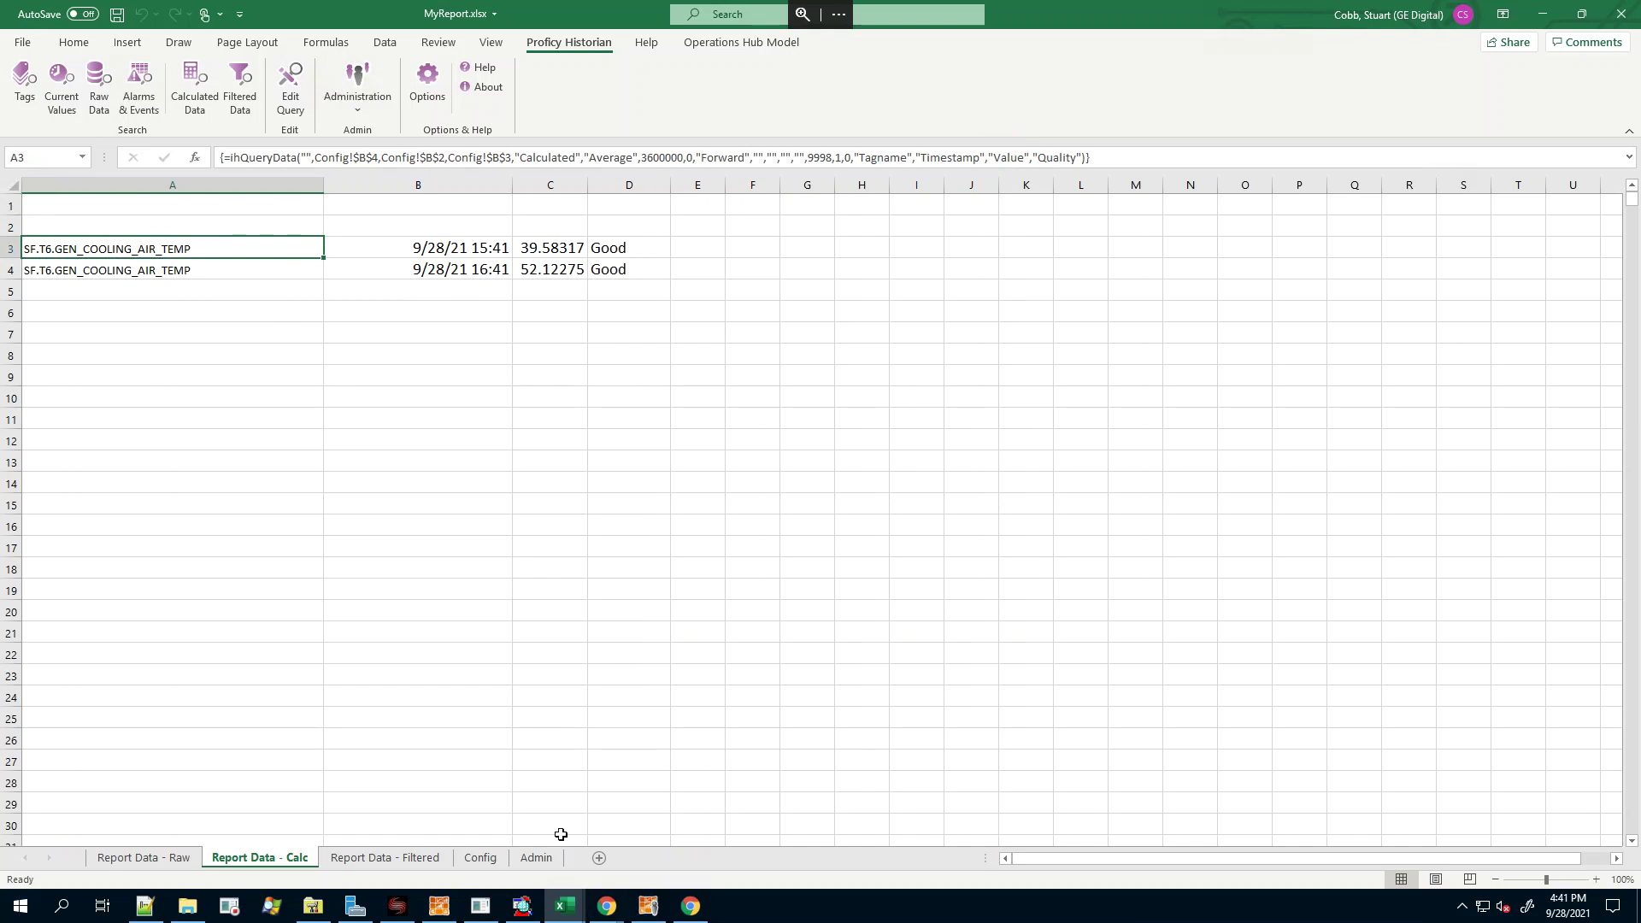
left_click(483, 859)
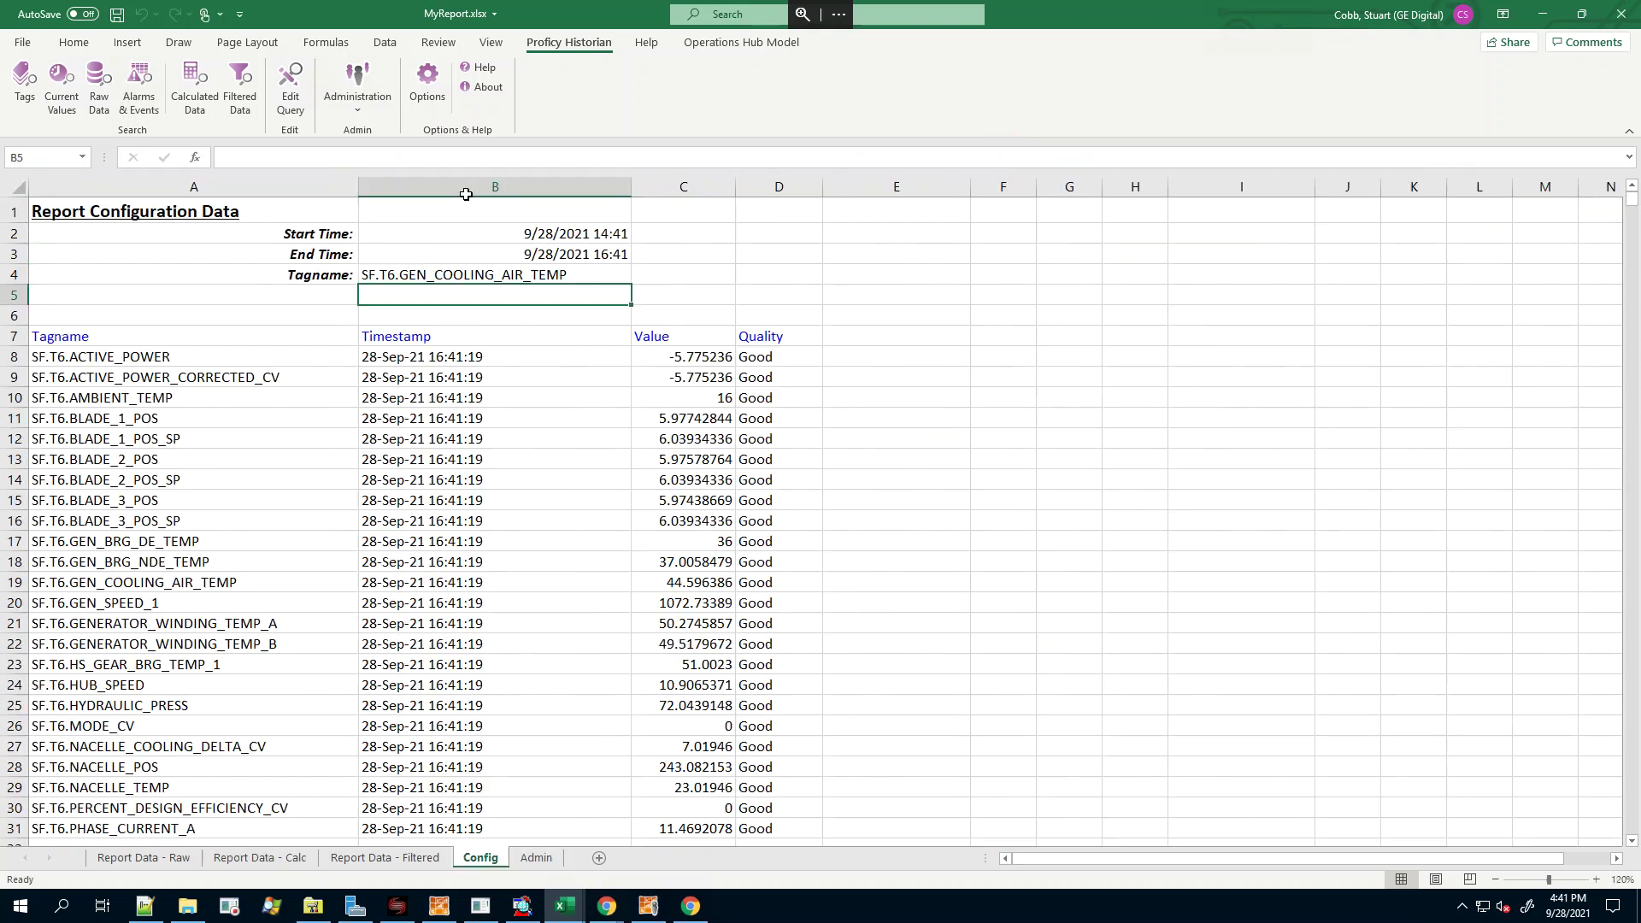
left_click(470, 273)
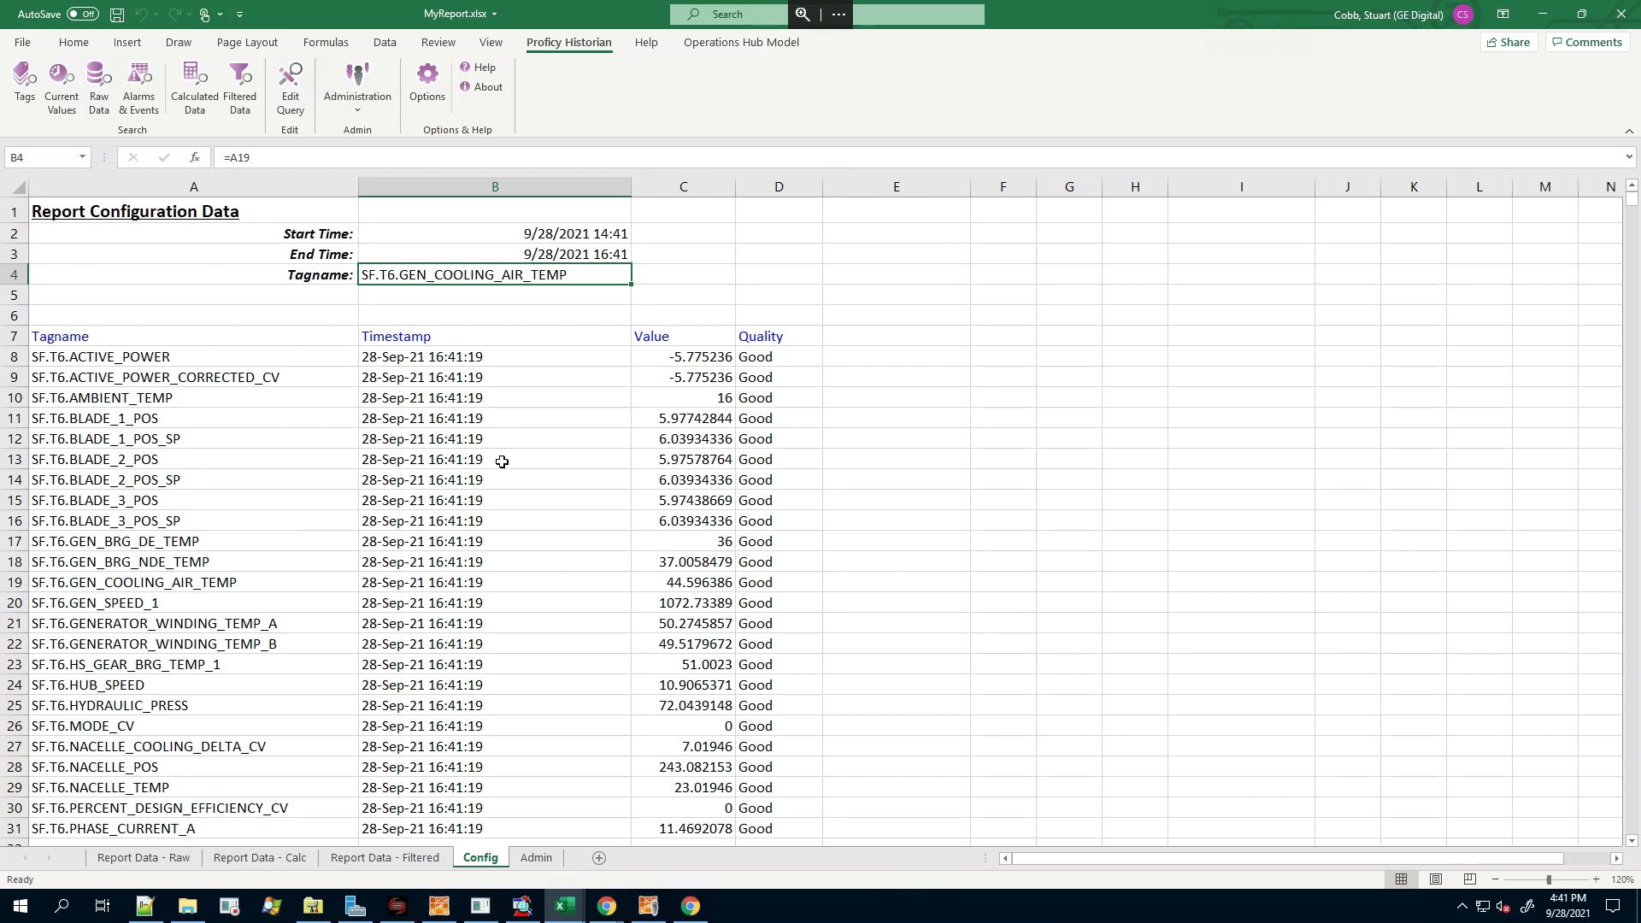
type("=")
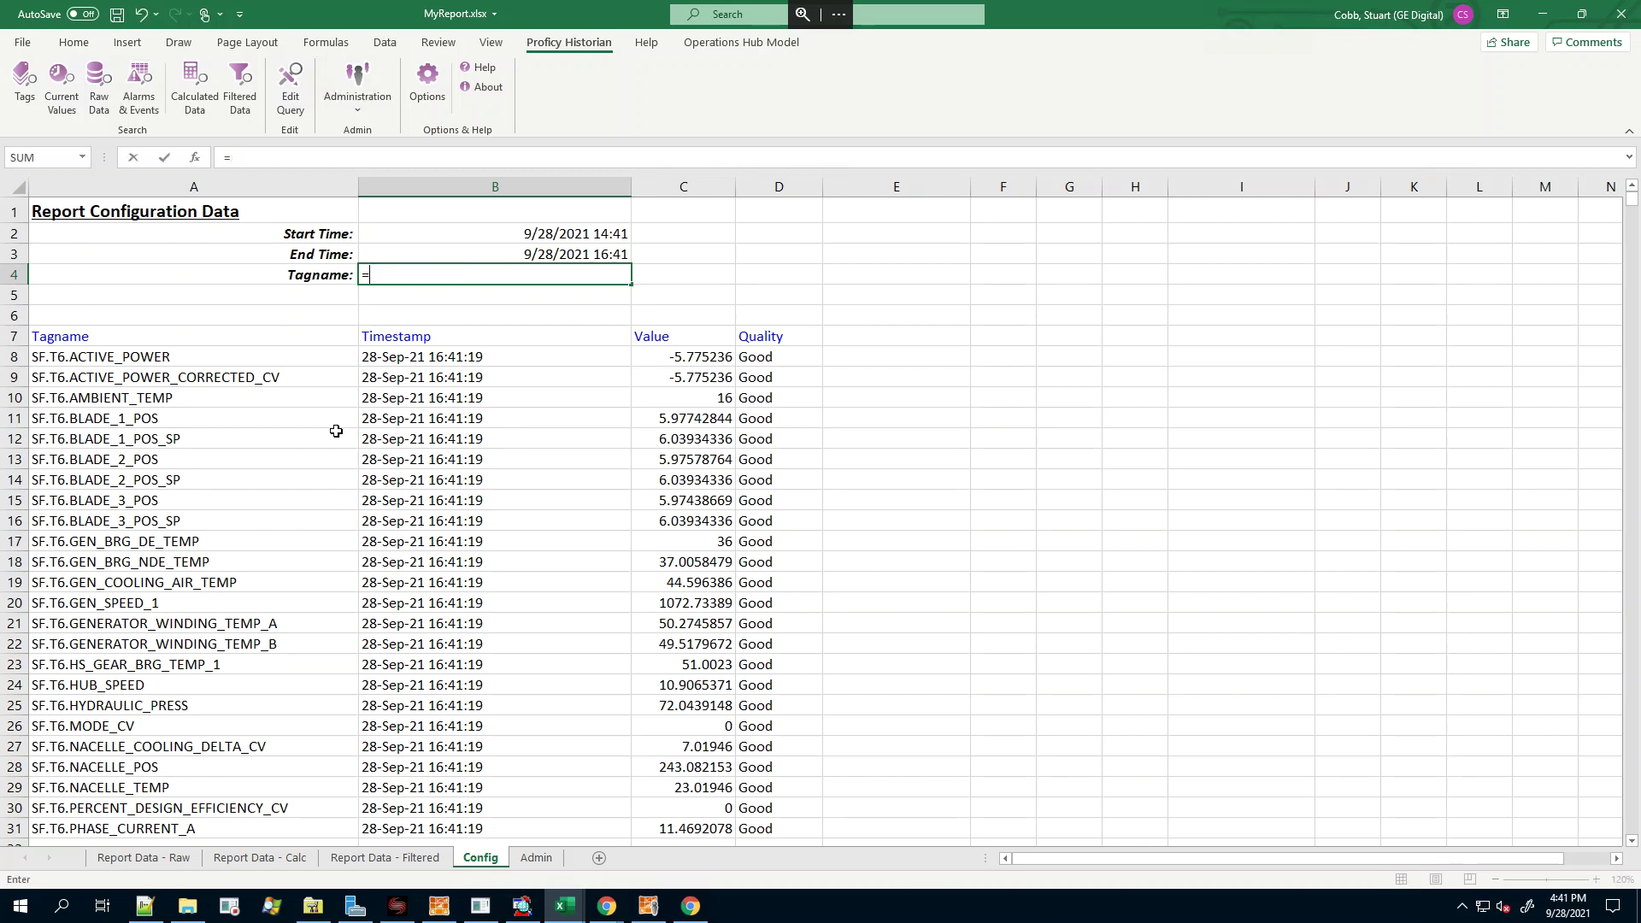
left_click(165, 356)
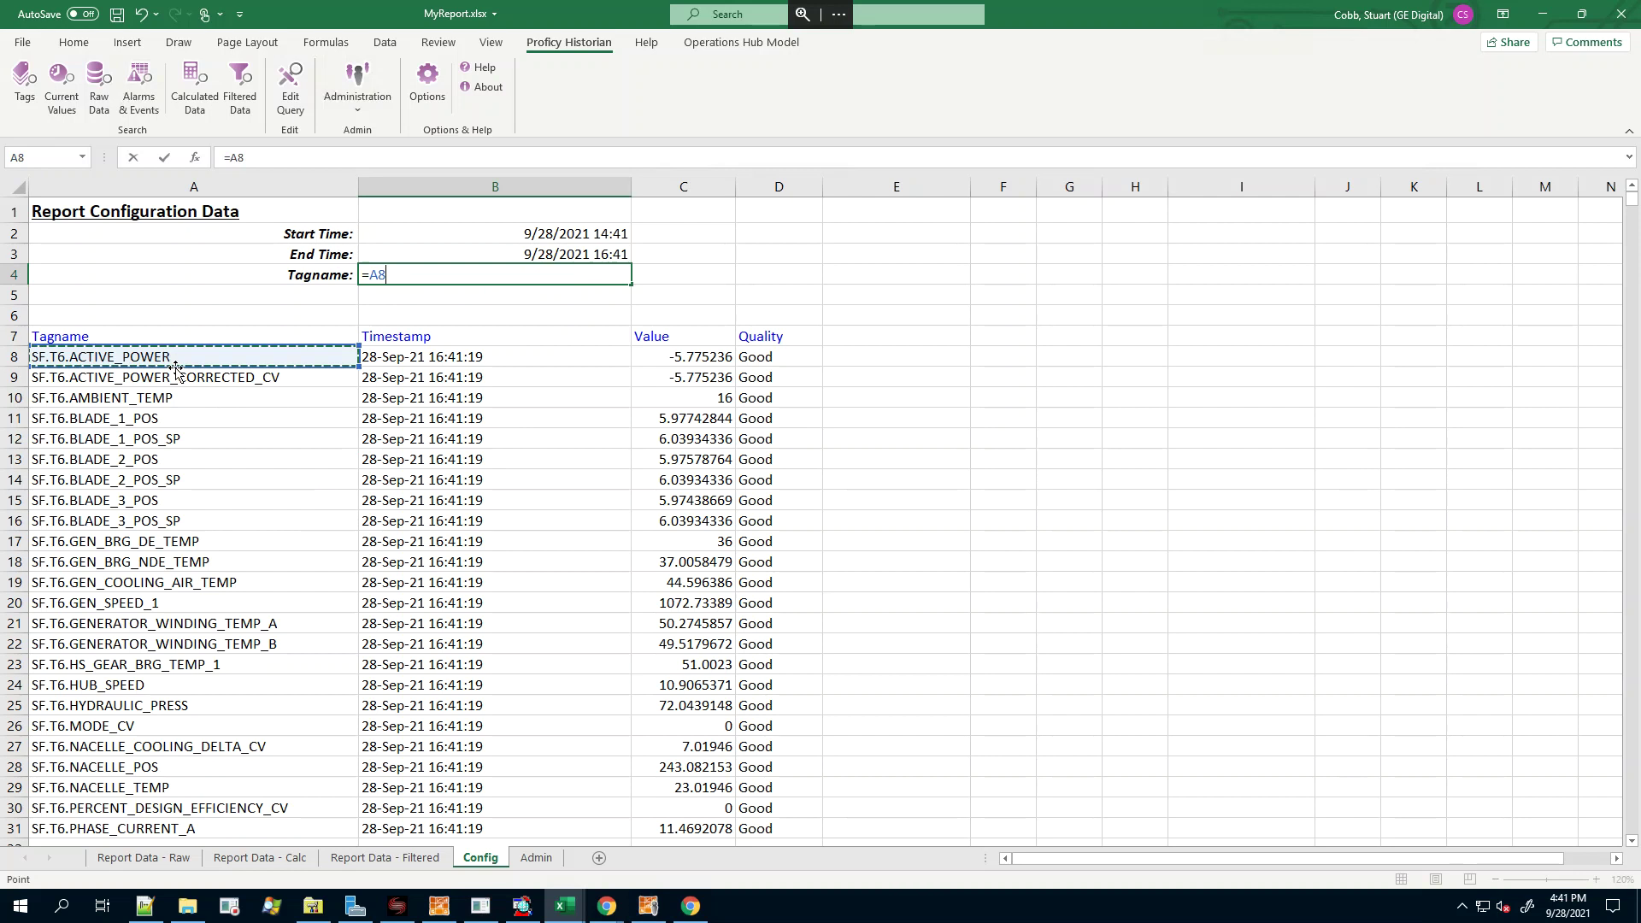
key("Return")
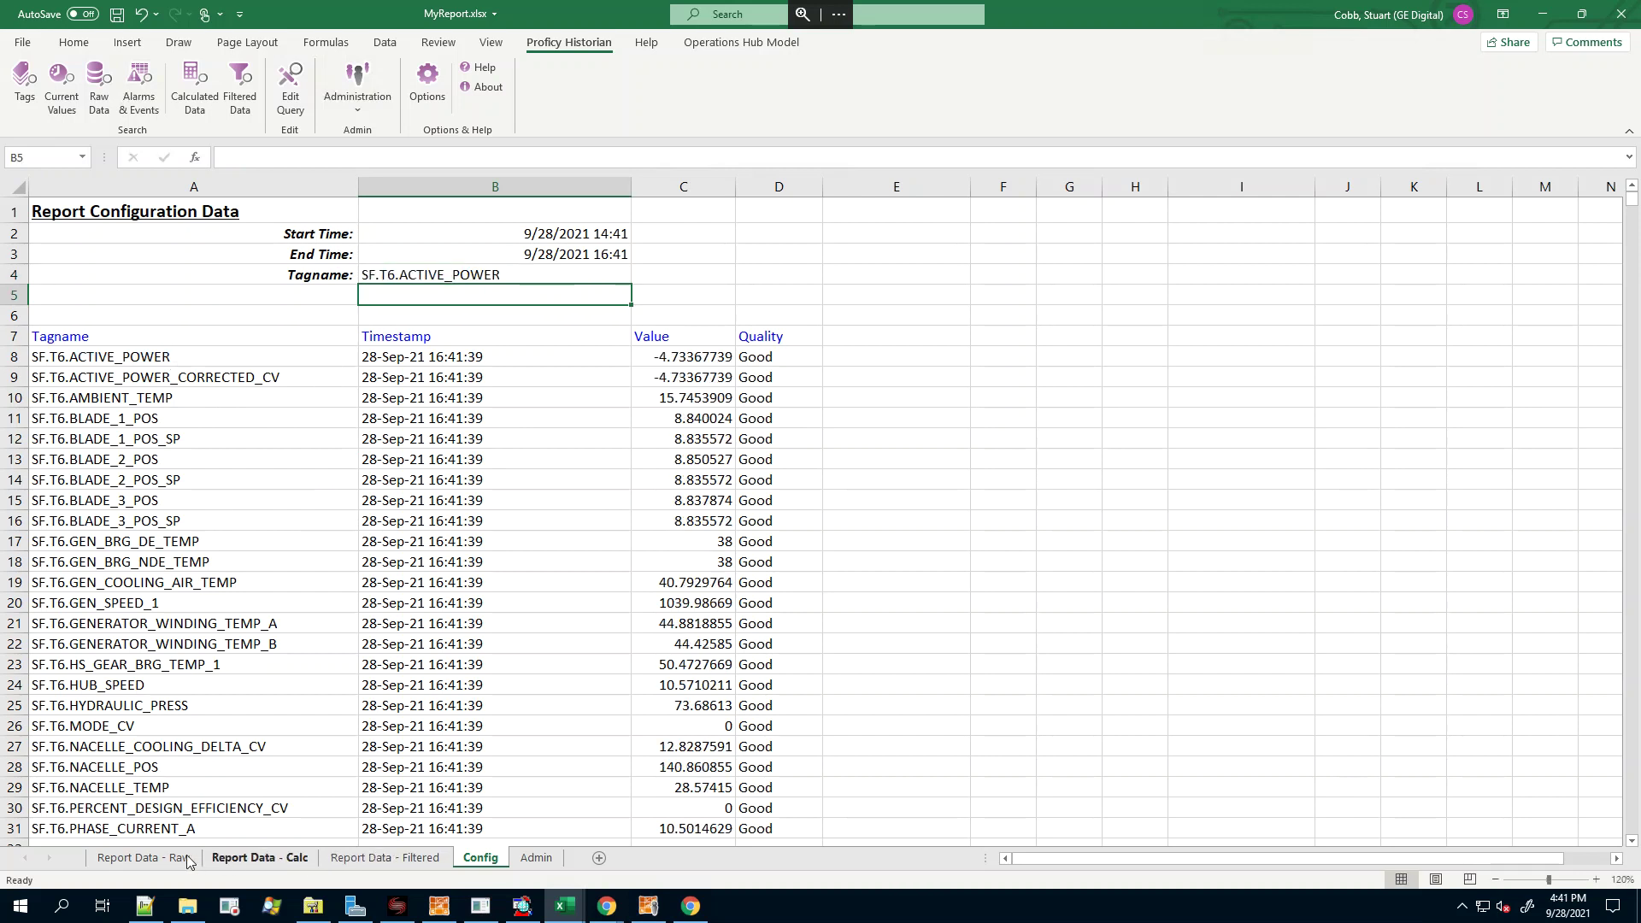
left_click(248, 858)
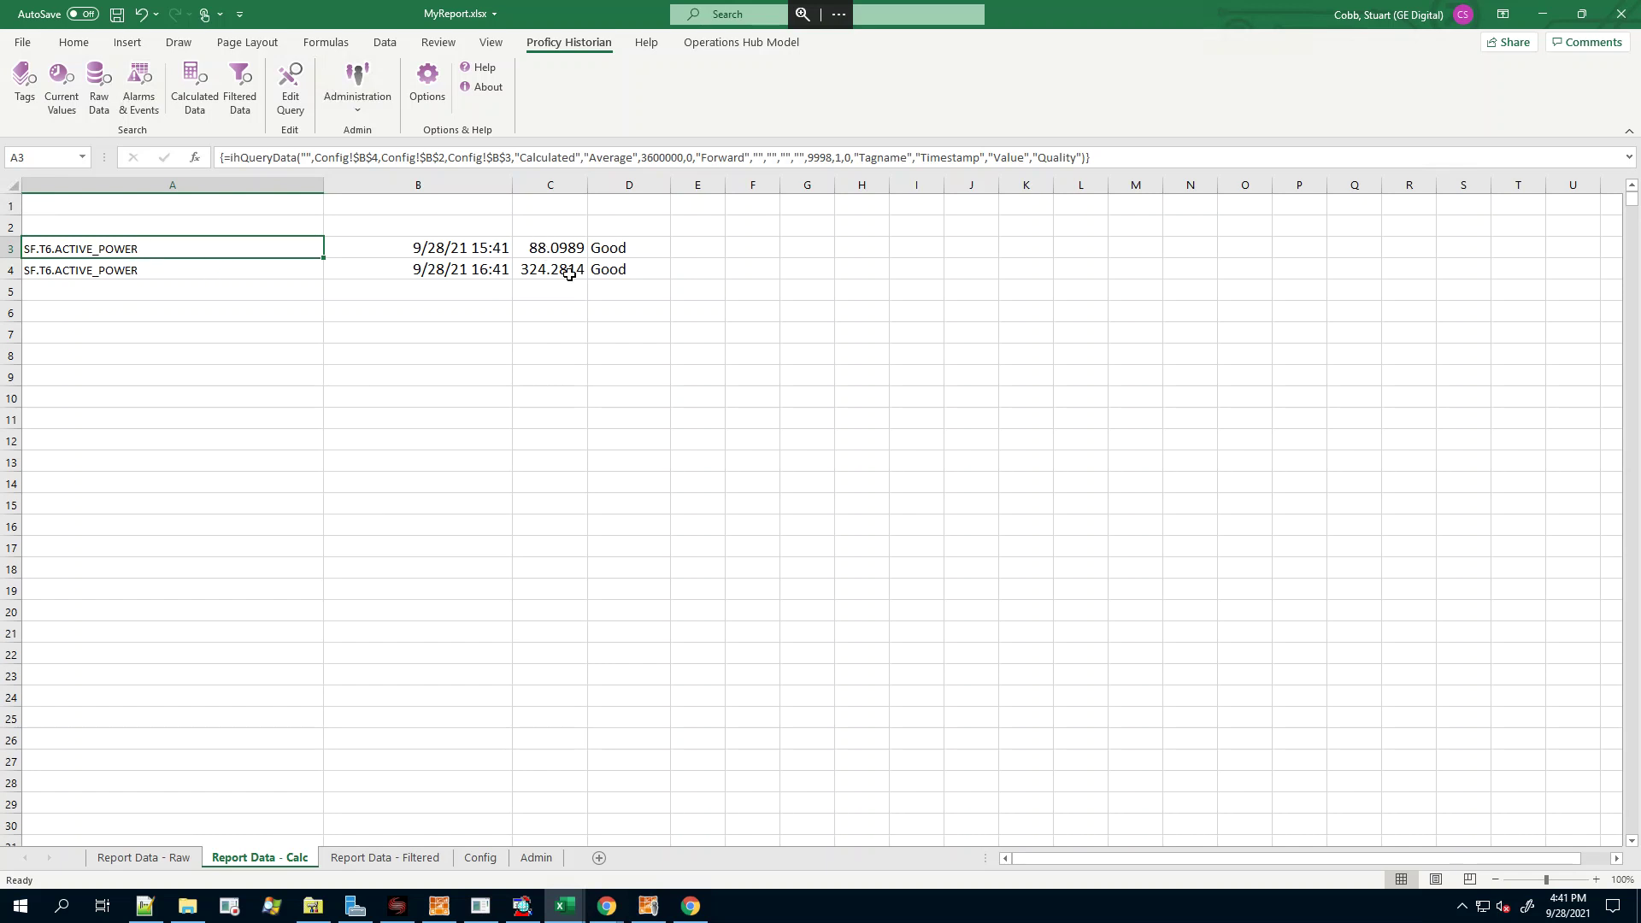
Set the Config sheet's Start Time formula to =B3-1 and check the hourly averages on Report Data - Calc
left_click(481, 858)
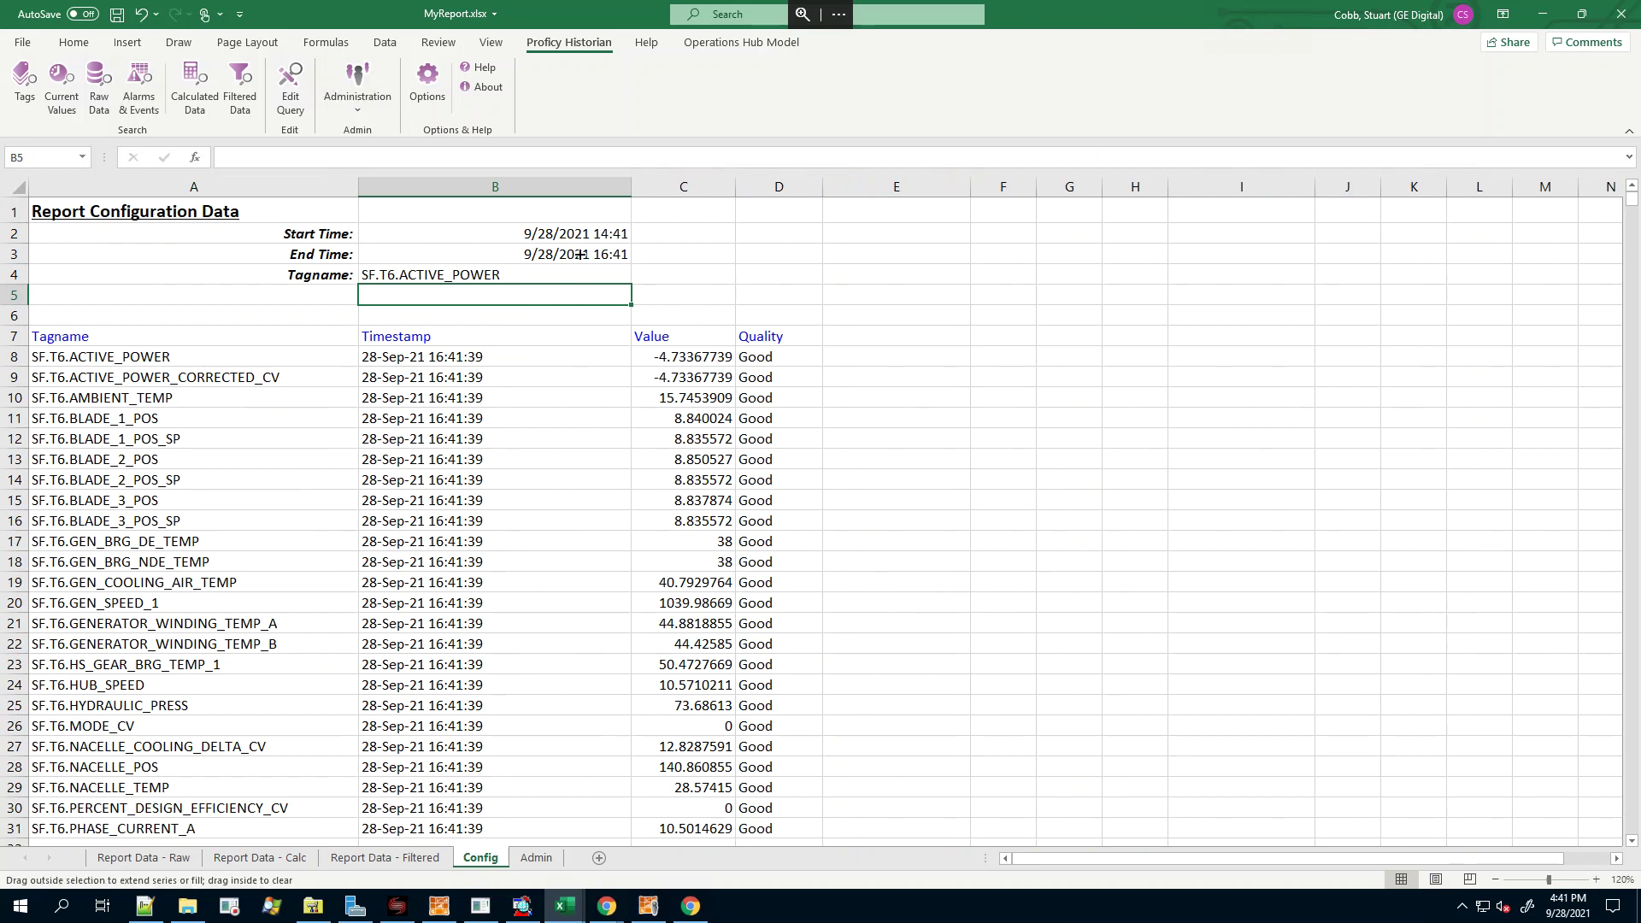
left_click(547, 253)
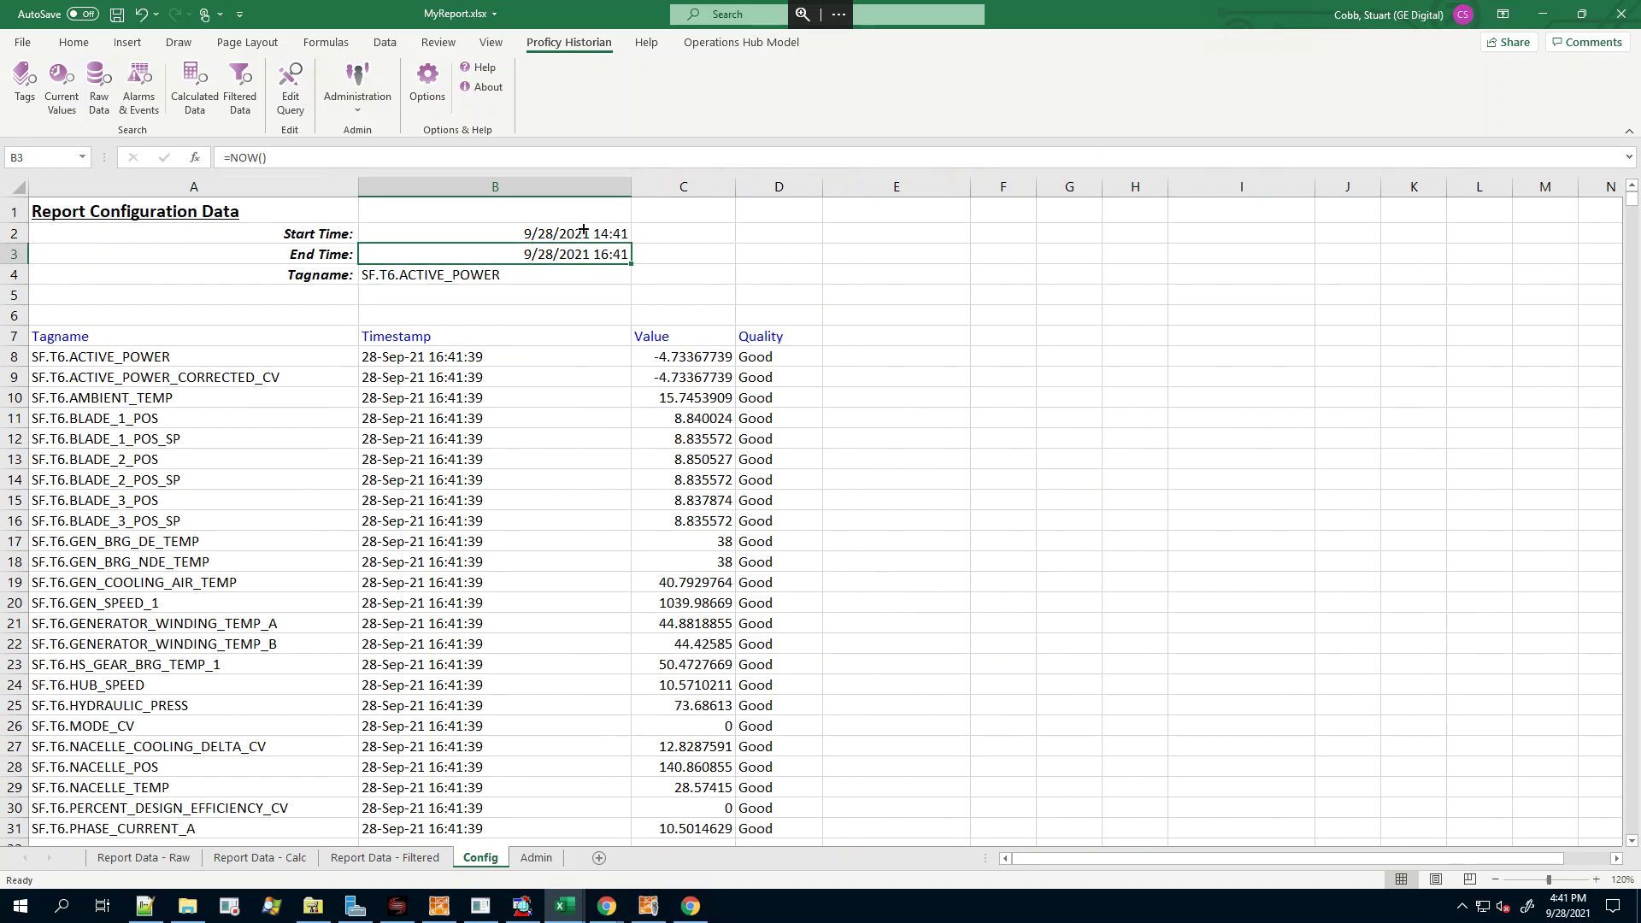
left_click(552, 233)
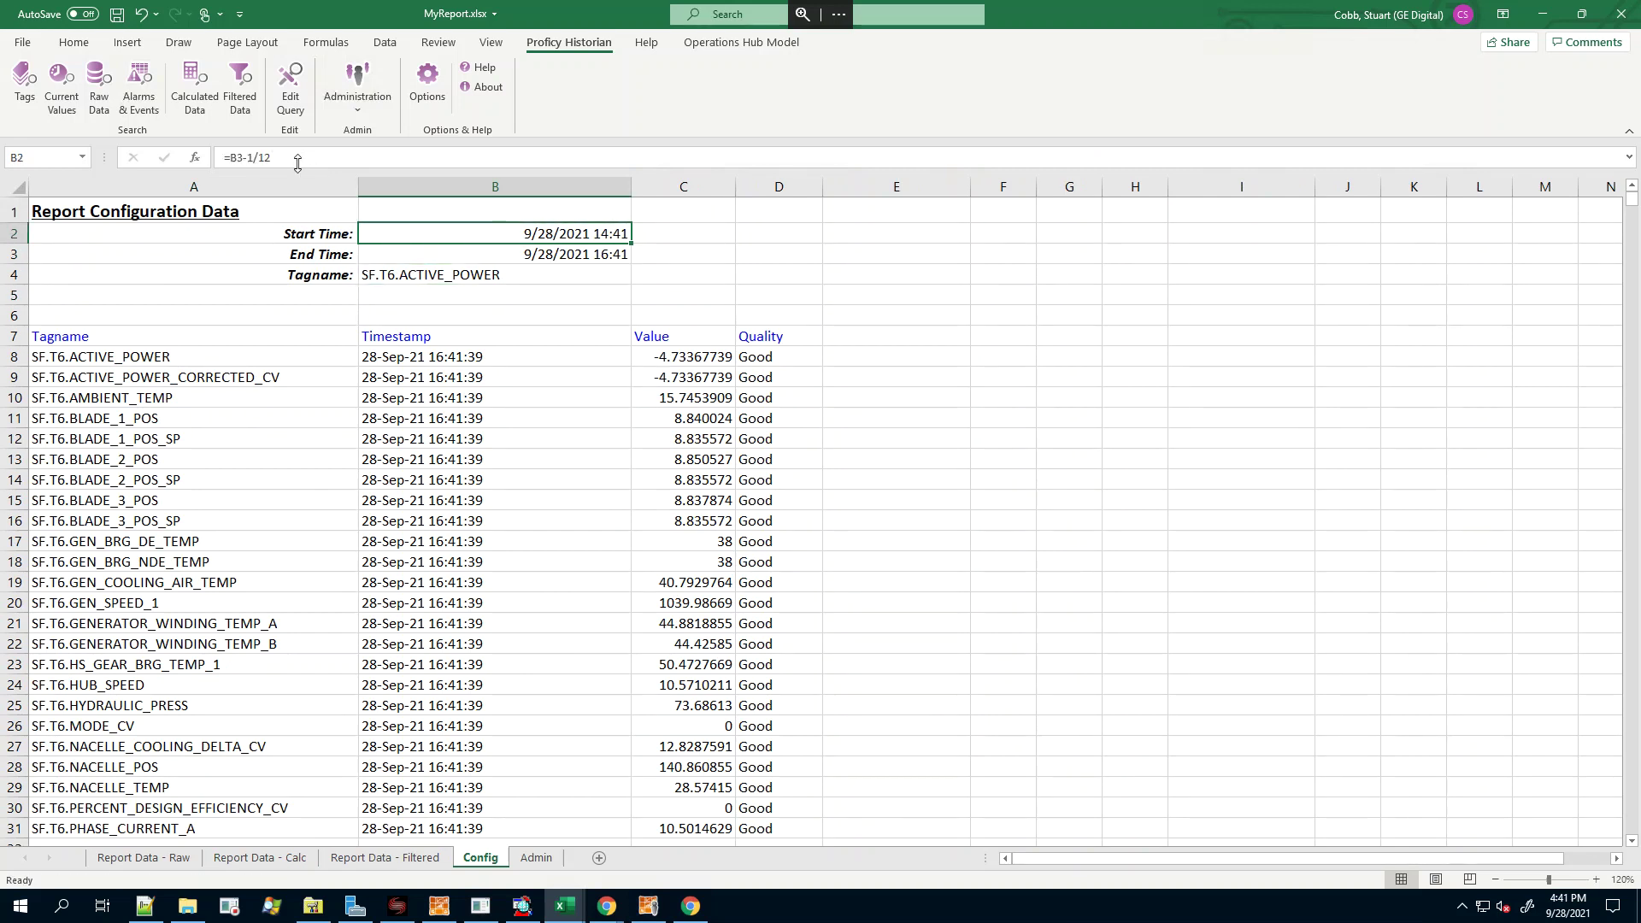
left_click(346, 161)
key("BackSpace")
key("BackSpace")
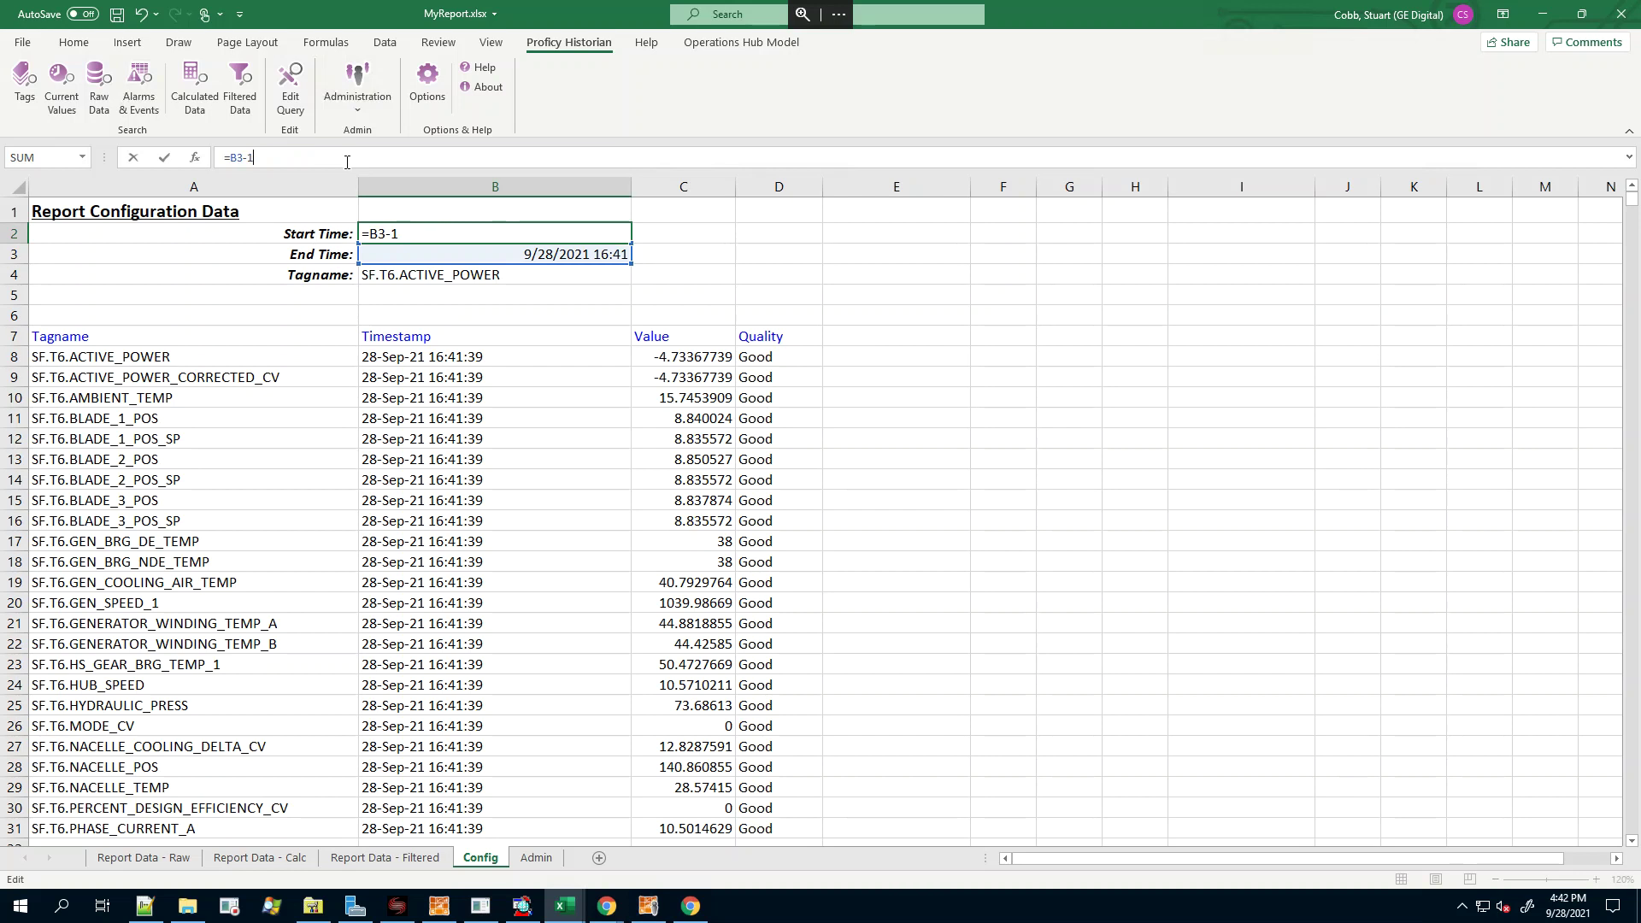
key("Return")
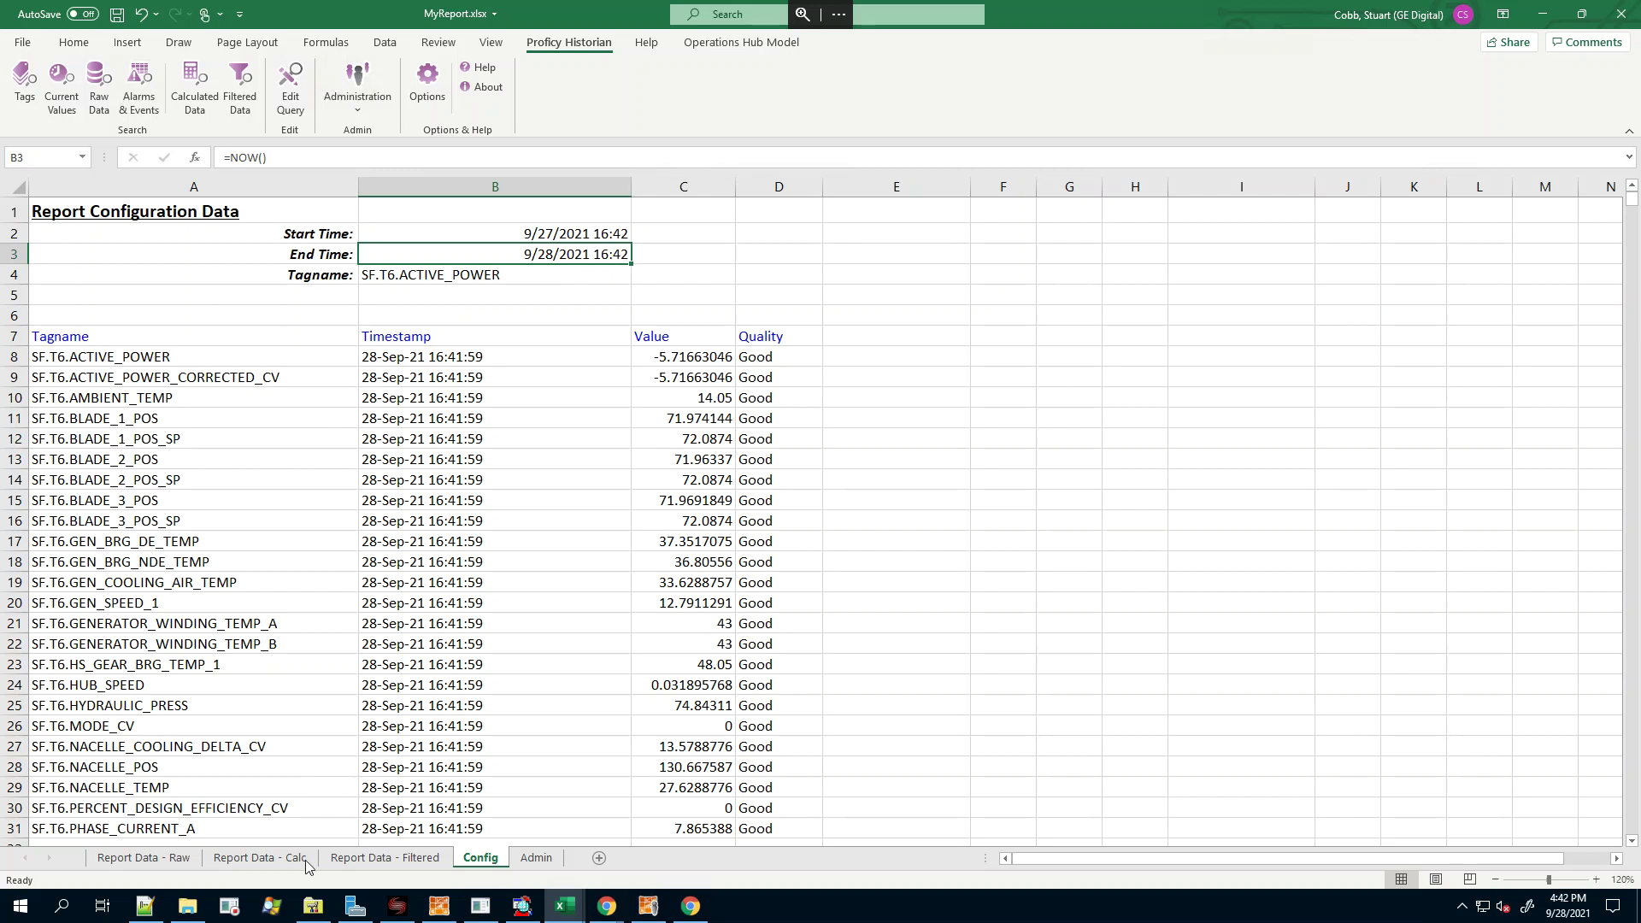
left_click(261, 858)
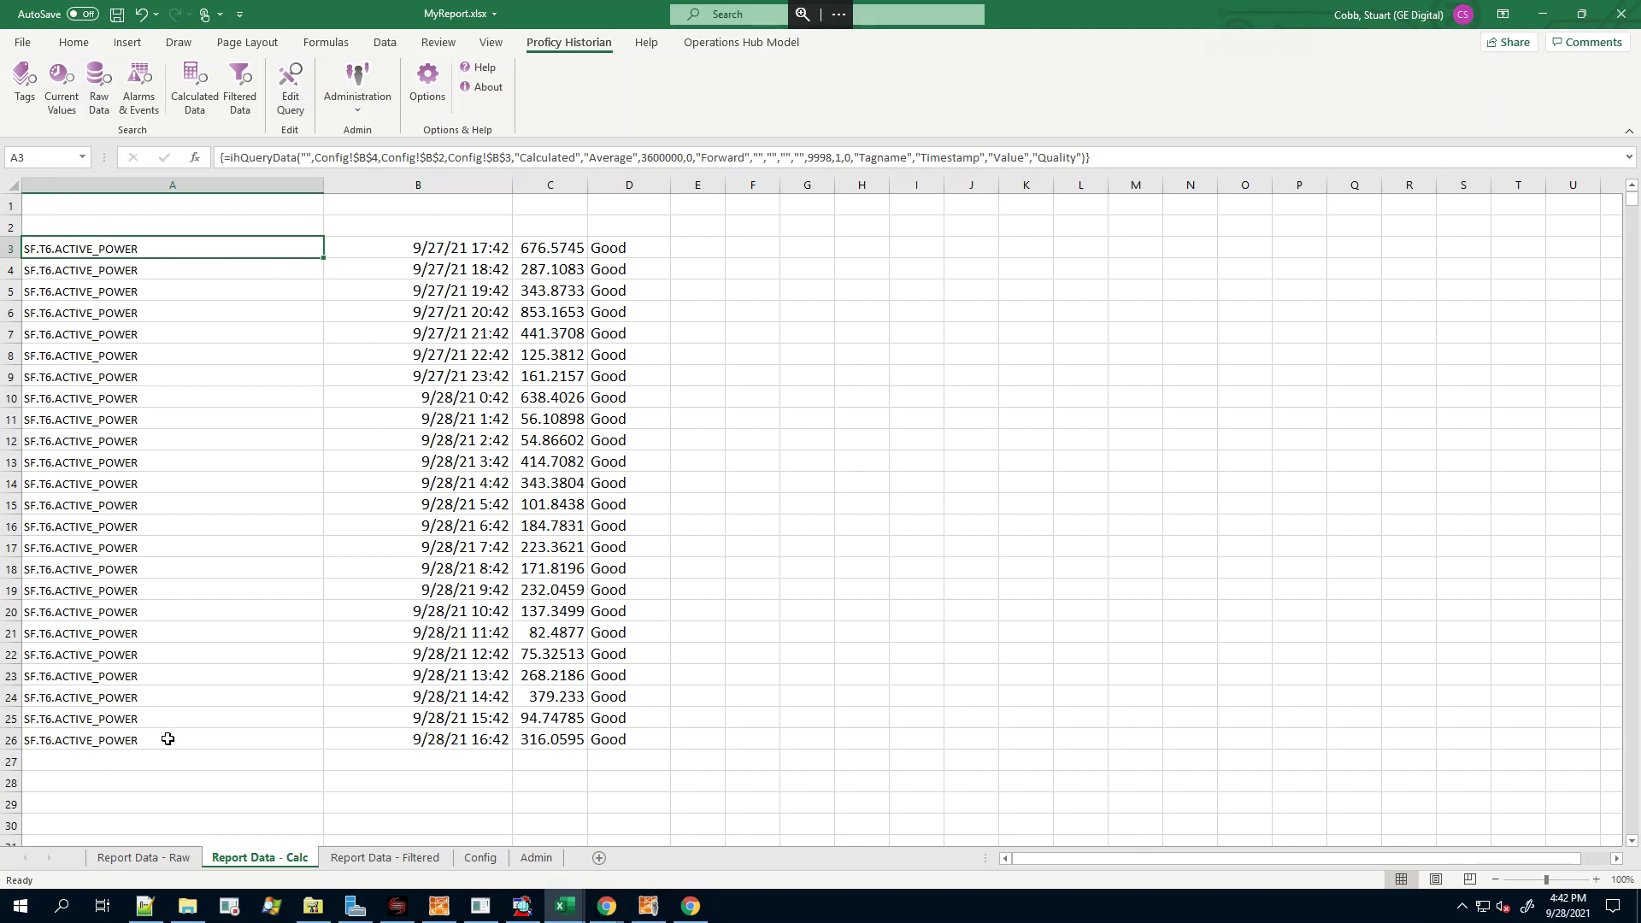
Review the sampling types and calculations offered by a new Calculated Data query, and cancel it without running
left_click(845, 250)
left_click(195, 96)
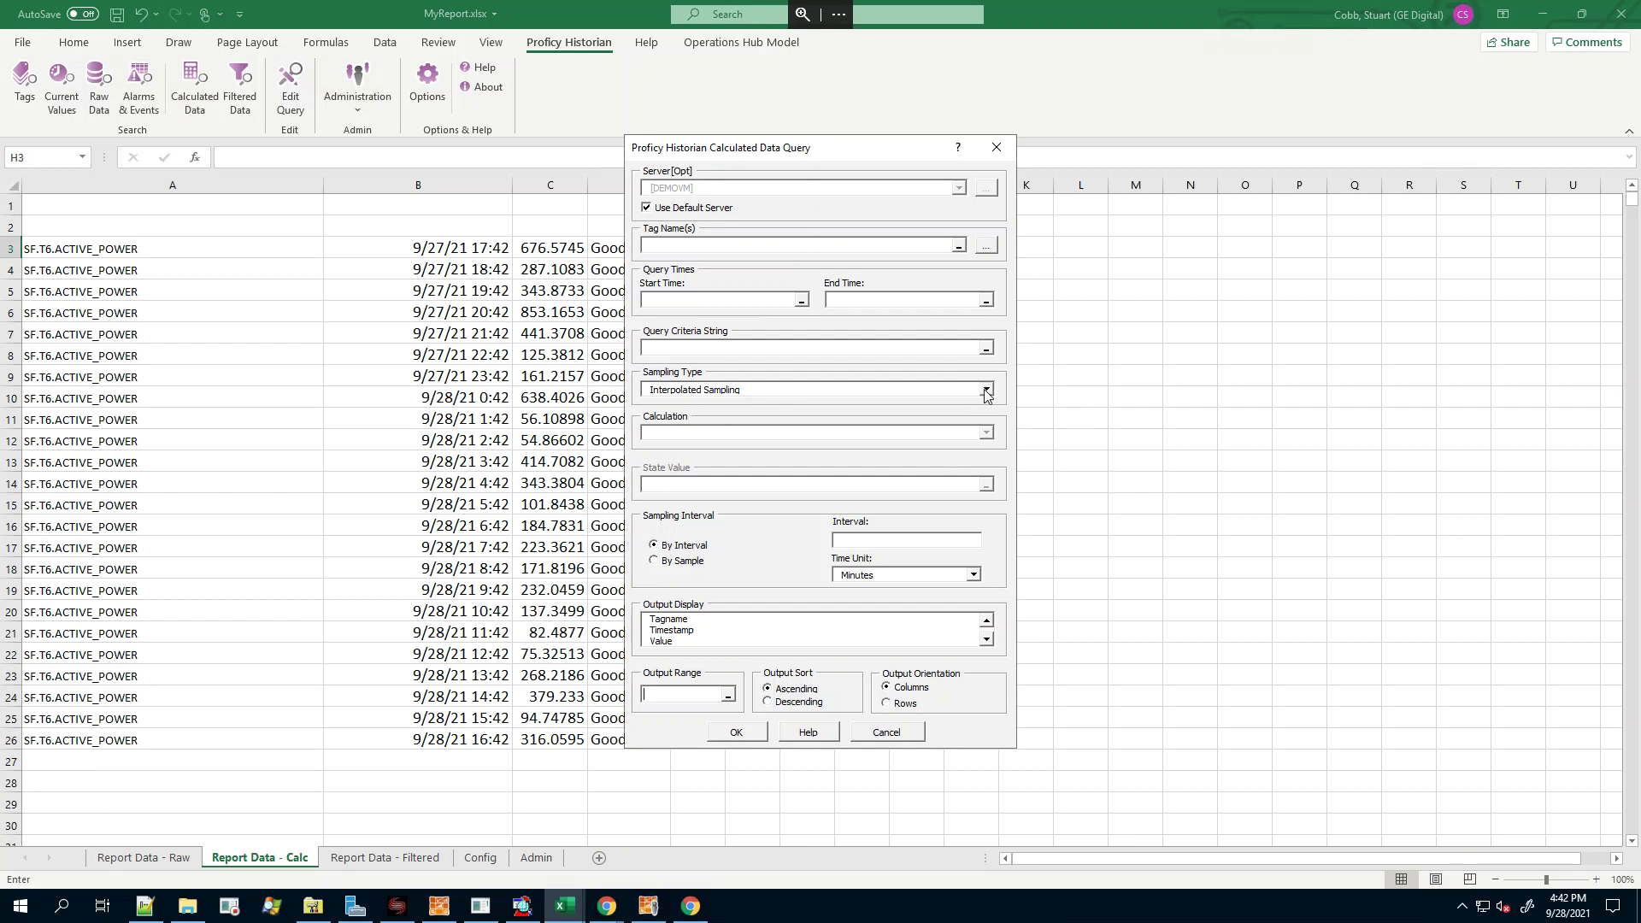
left_click(987, 391)
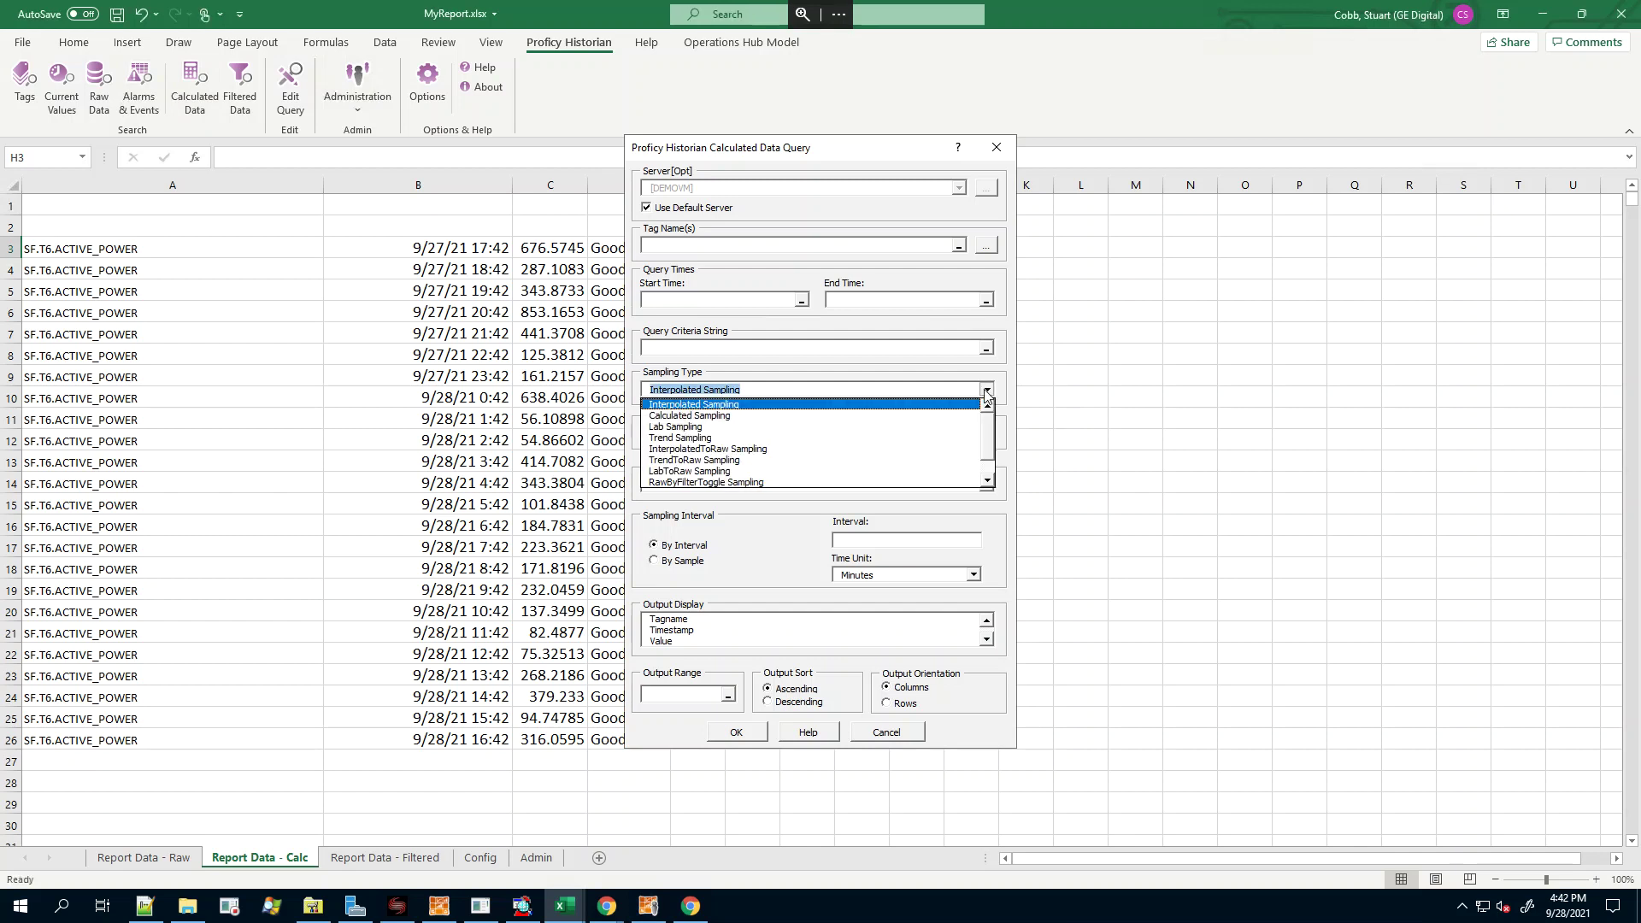
left_click(706, 416)
left_click(716, 435)
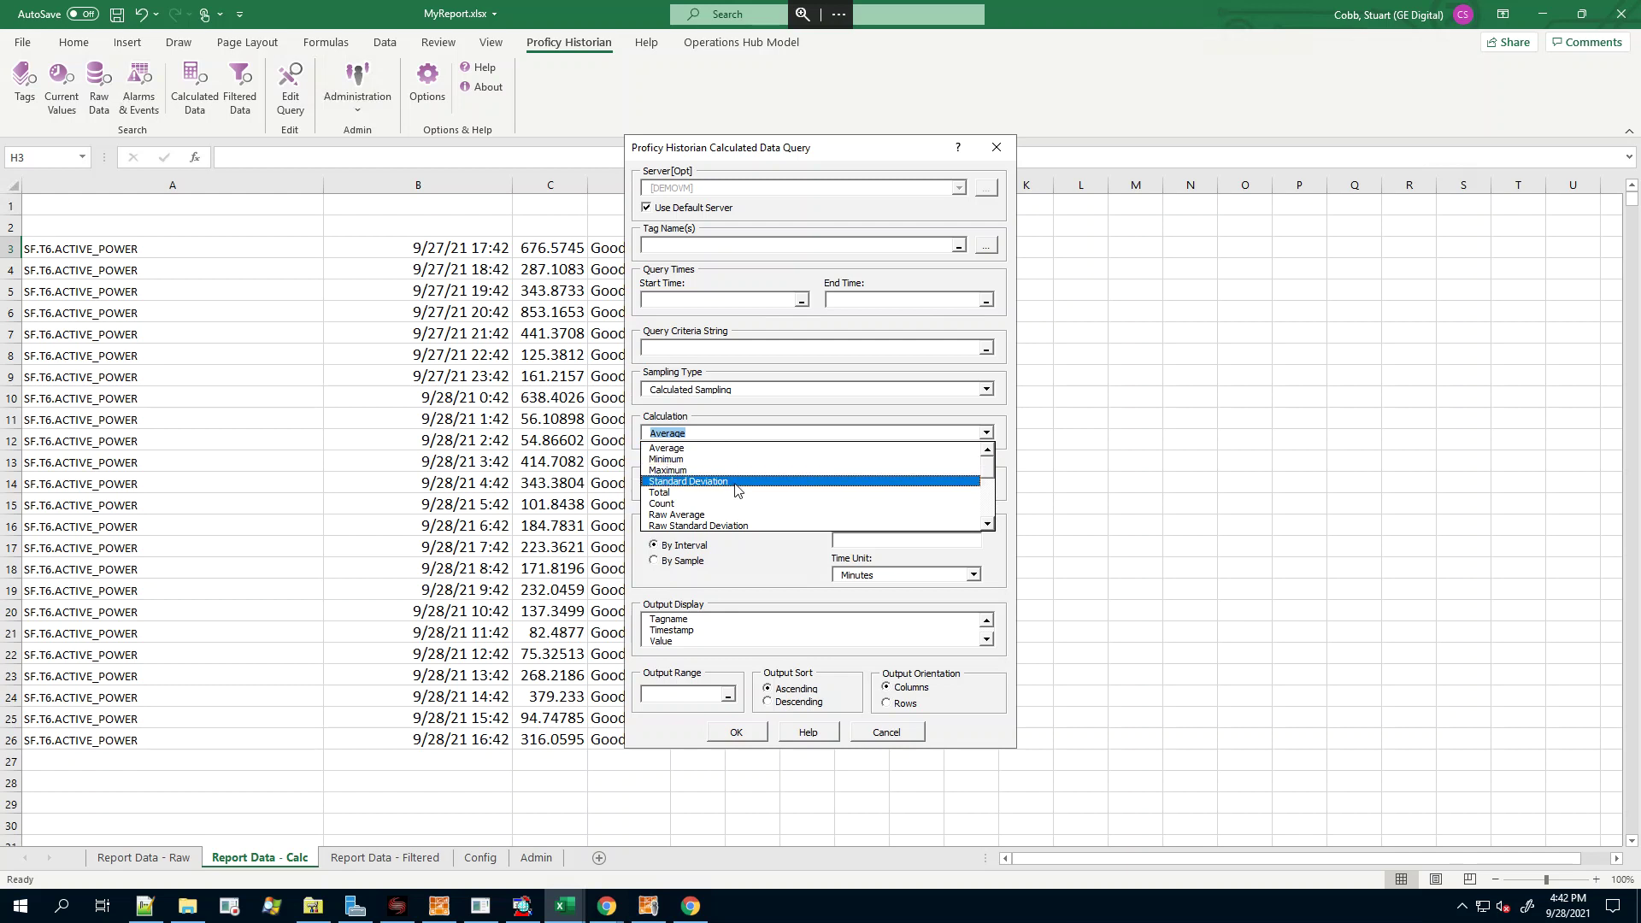
left_click(745, 572)
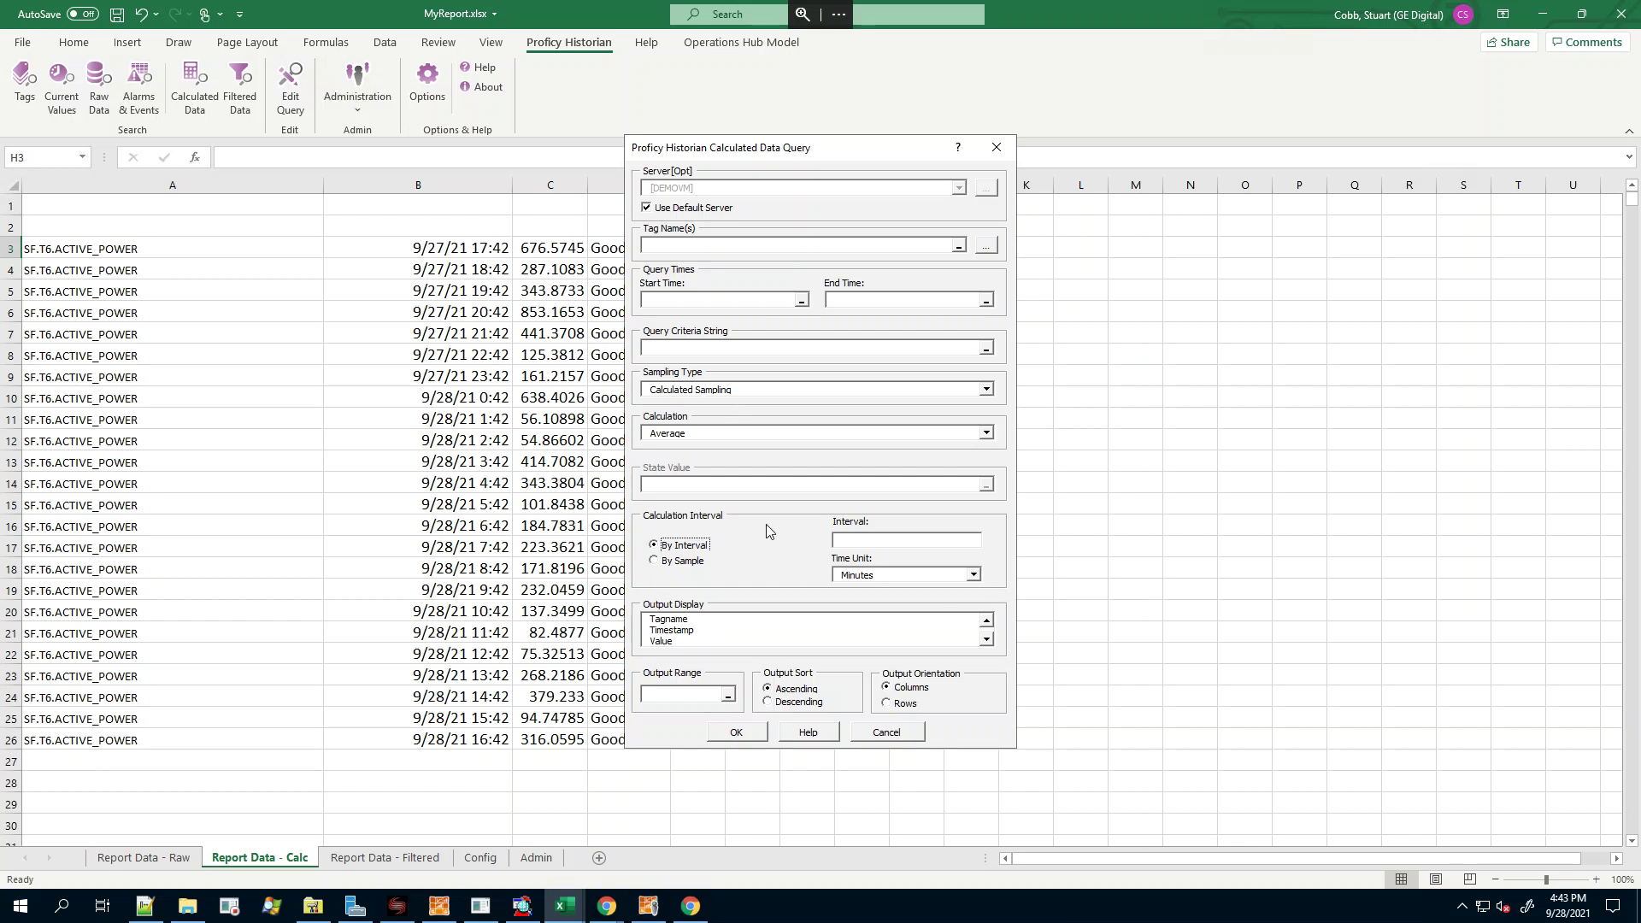
left_click(889, 732)
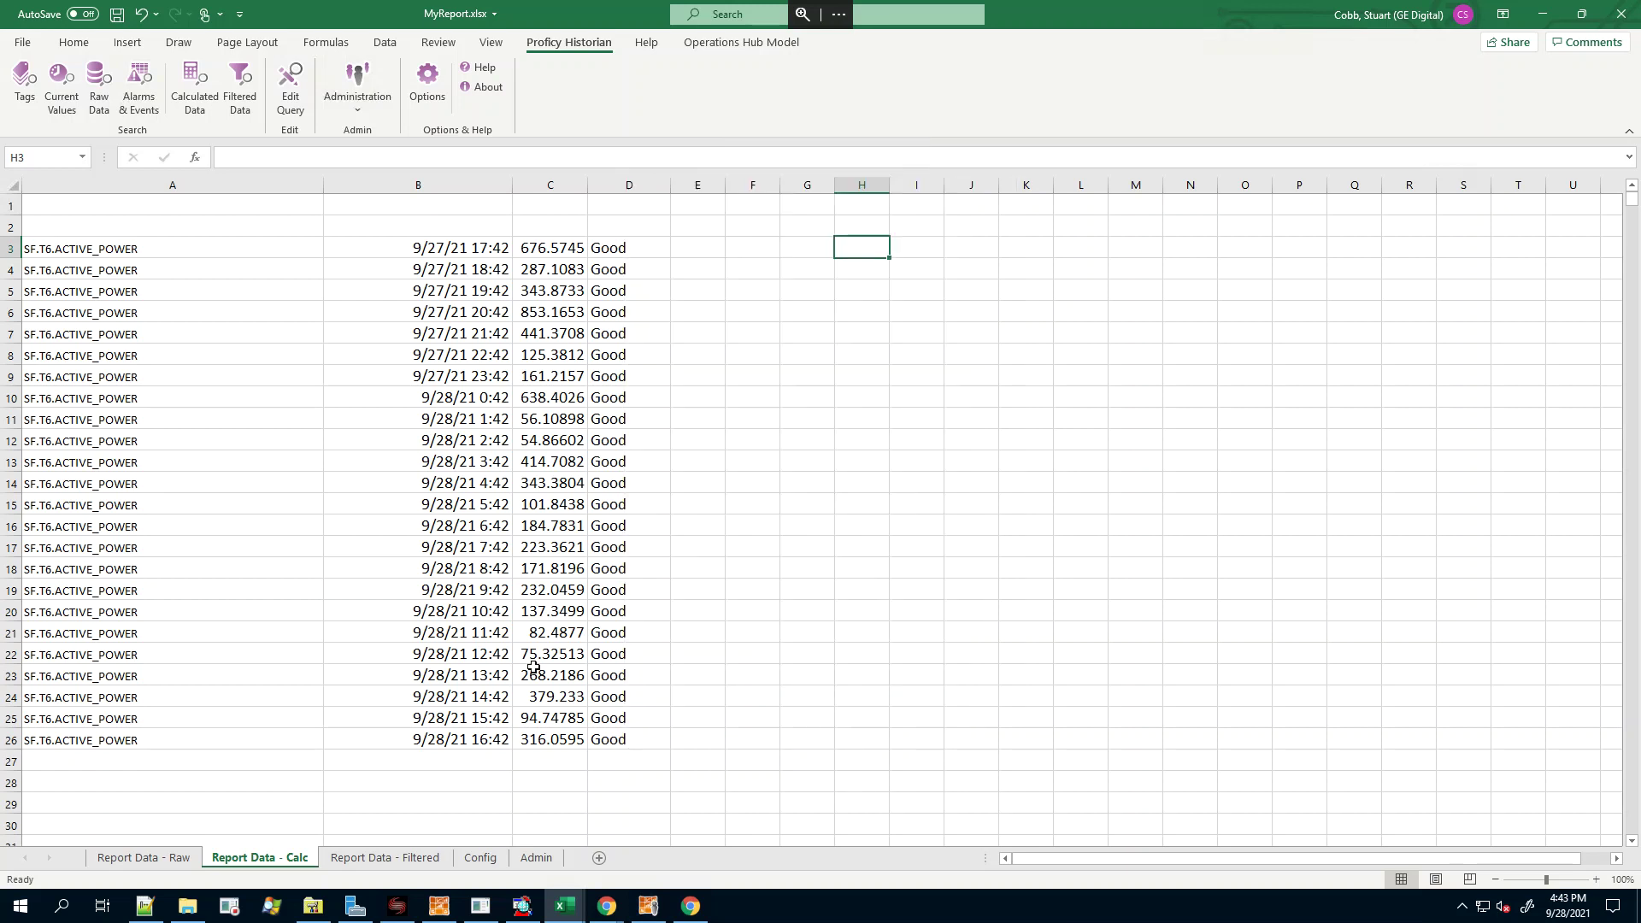
Review the Filtered Data query options from cell A3 of Report Data - Filtered and cancel the query
left_click(408, 859)
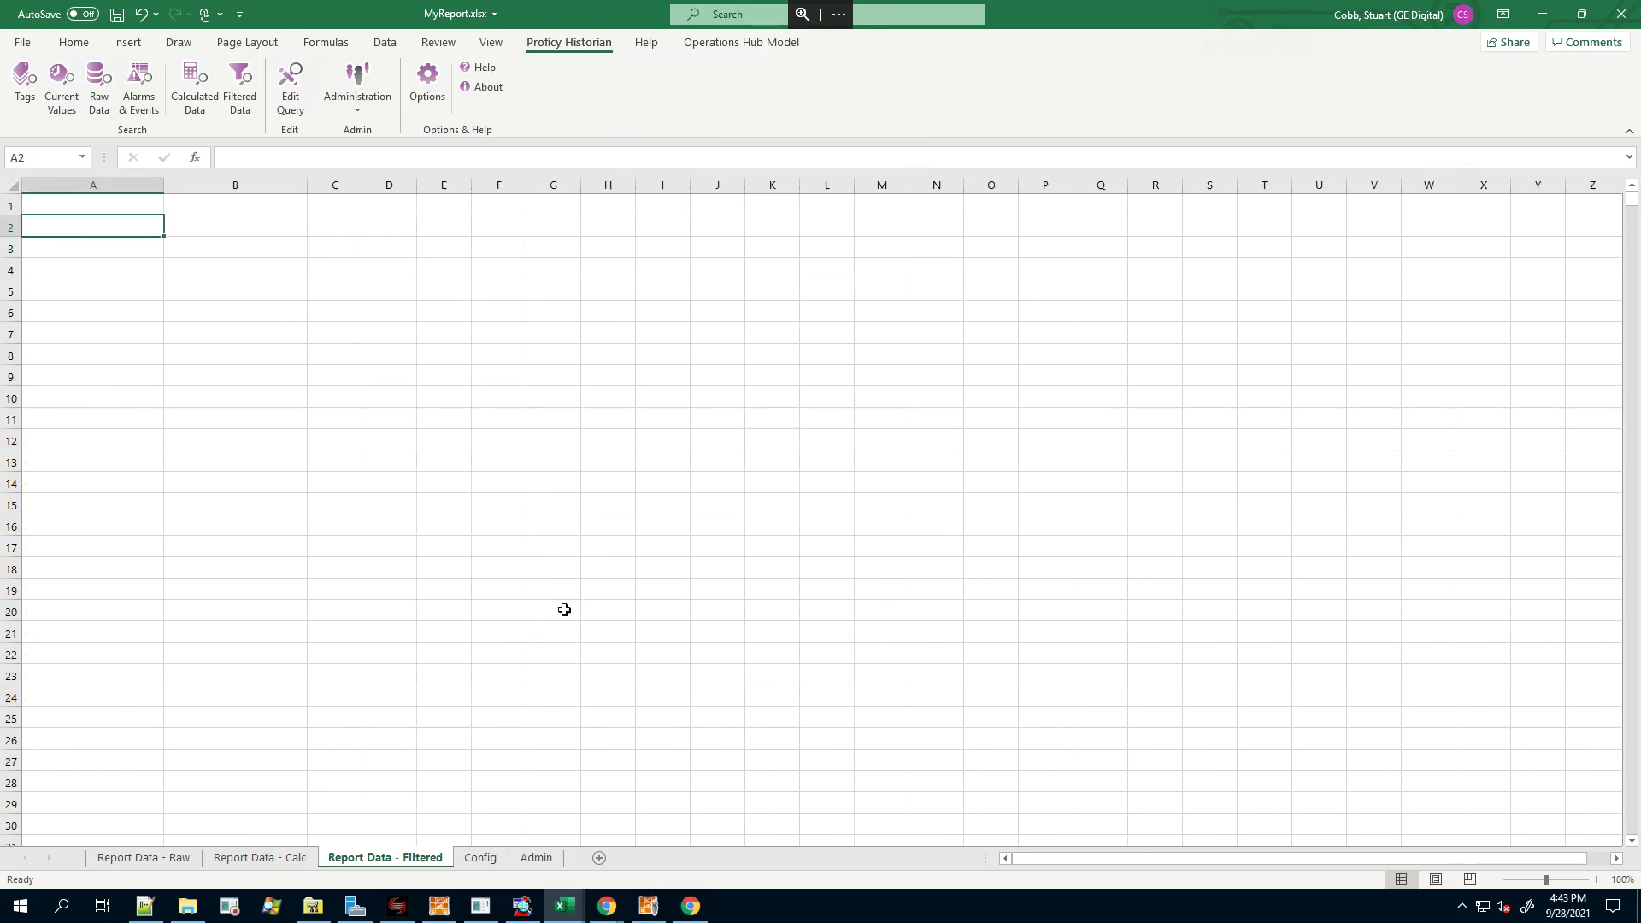
left_click(107, 248)
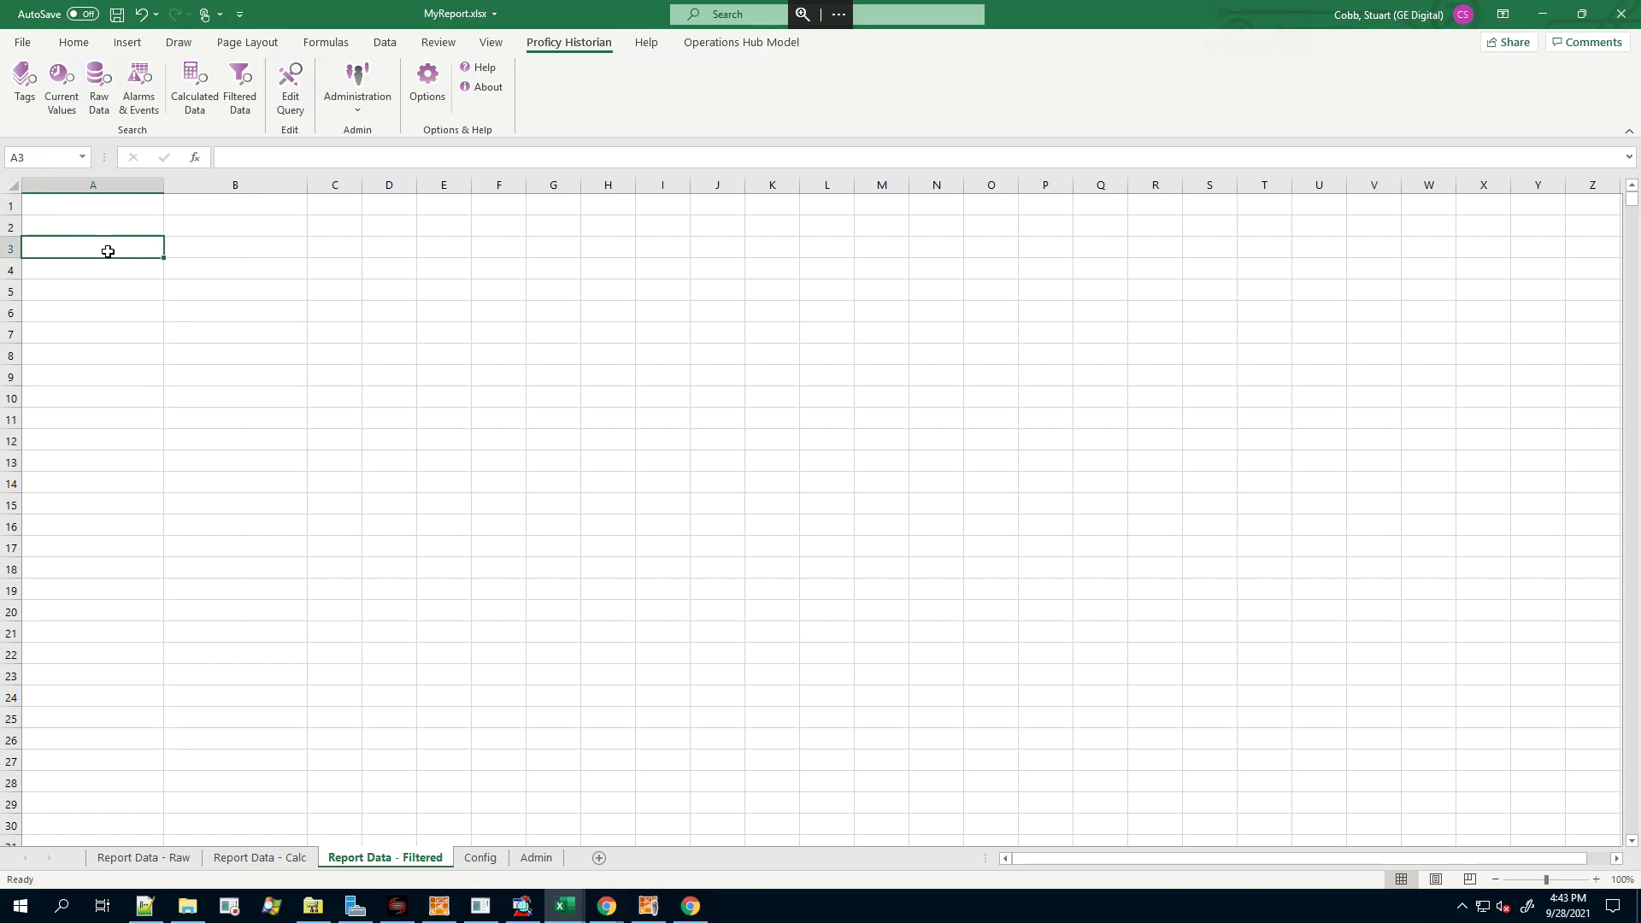
left_click(241, 87)
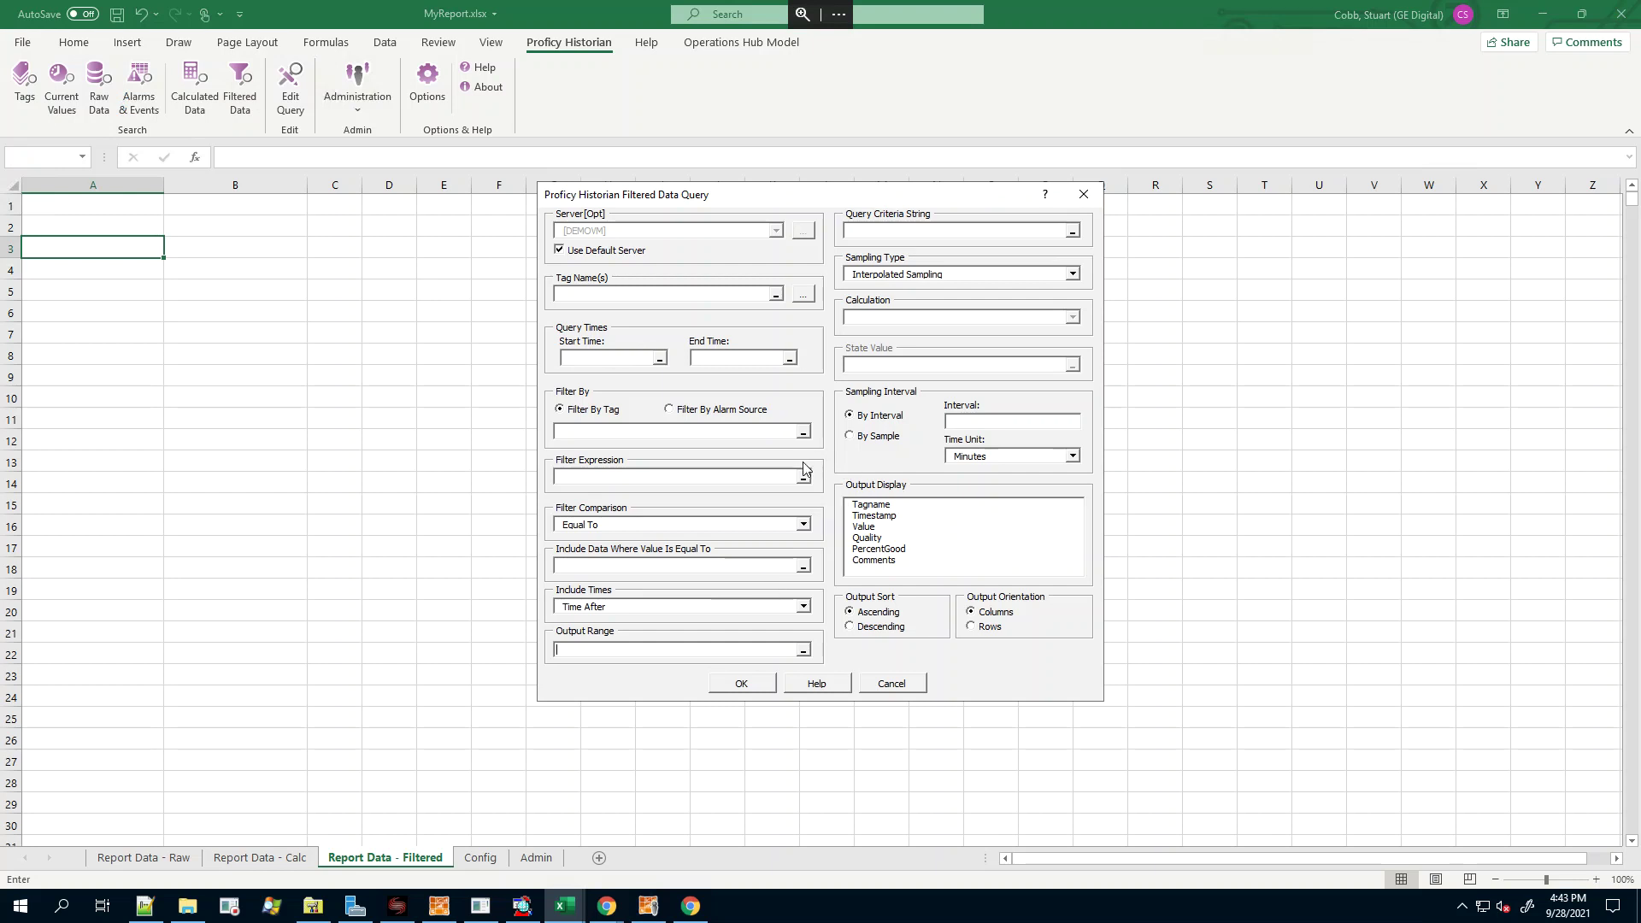
left_click(849, 415)
left_click(889, 684)
Return to the Config sheet and look over the Proficy Historian Administration commands for tags, data, alarms and messages
left_click(480, 857)
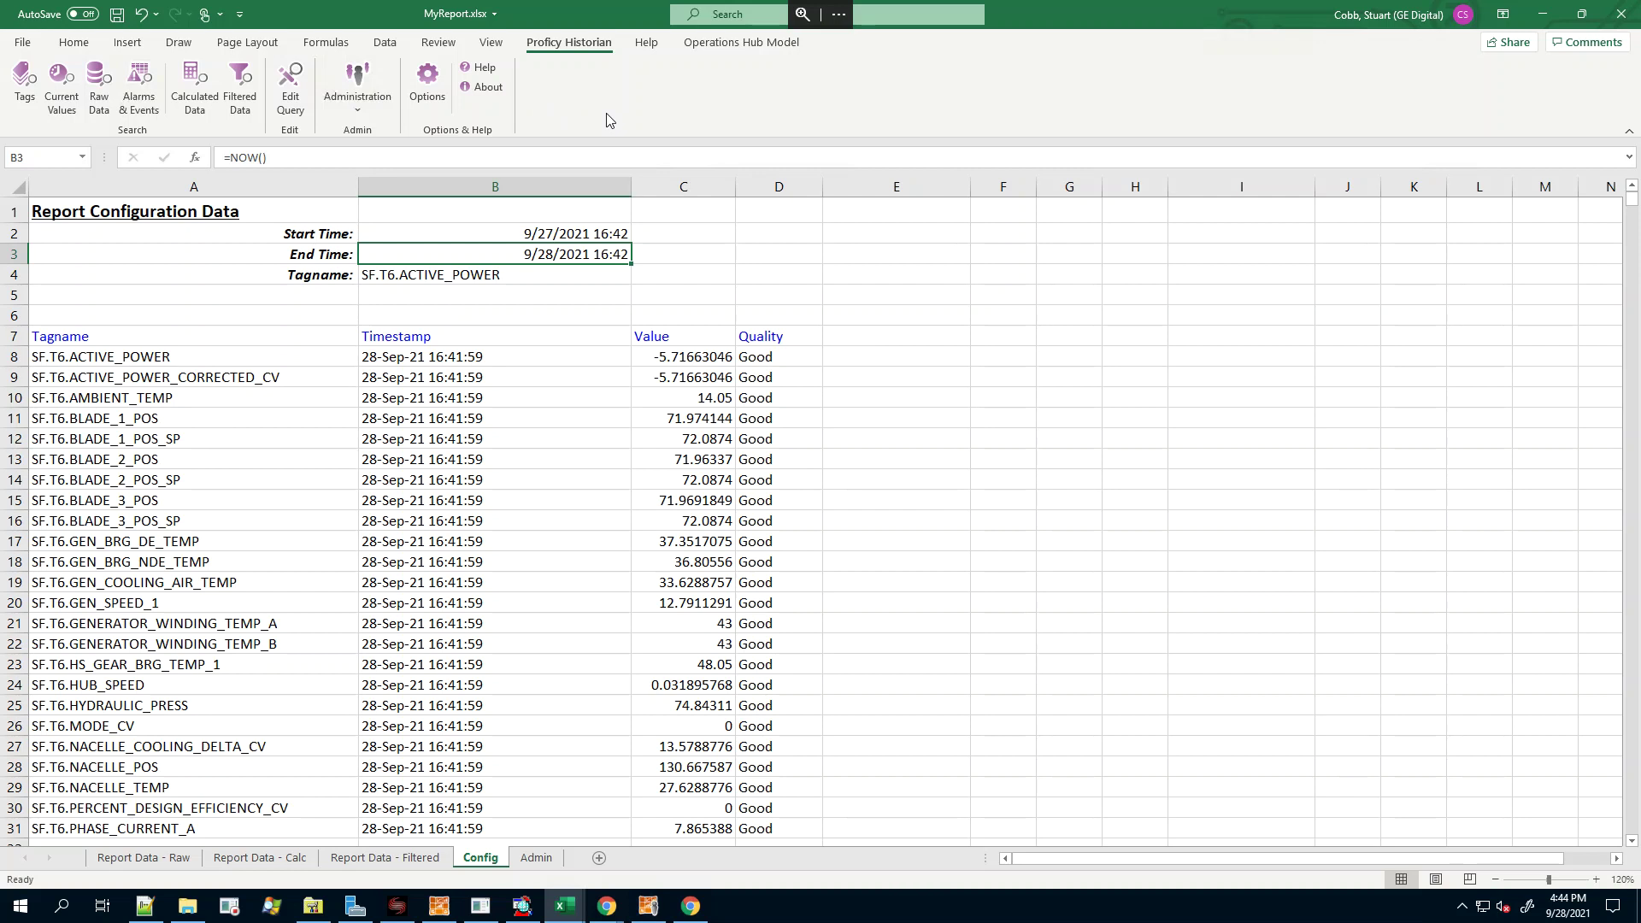
left_click(361, 112)
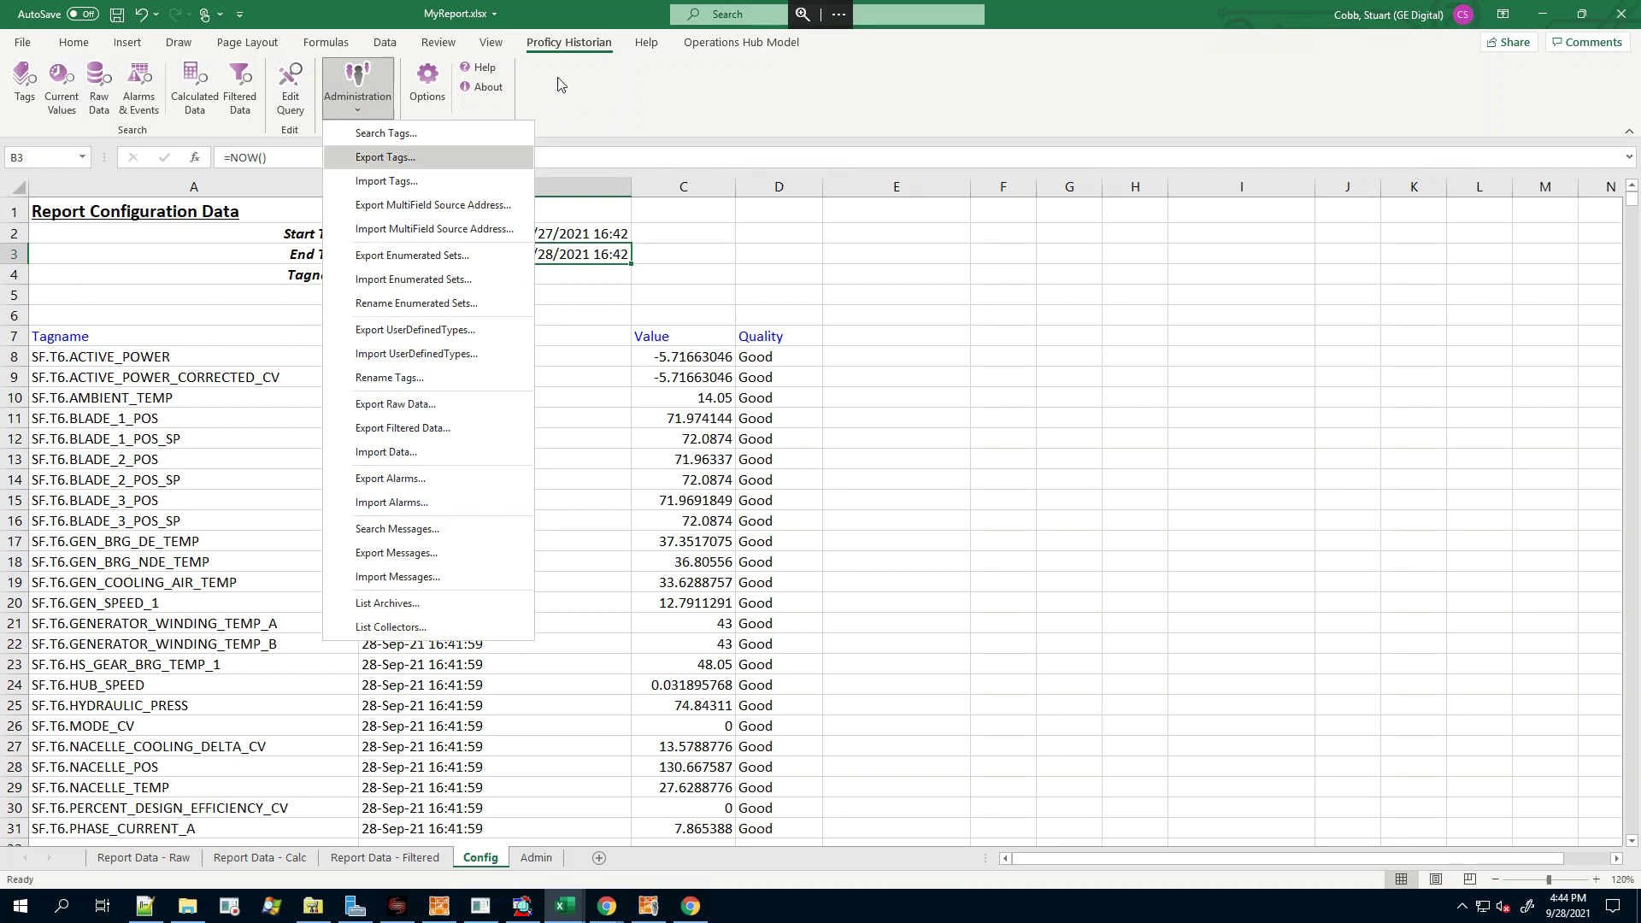
left_click(612, 106)
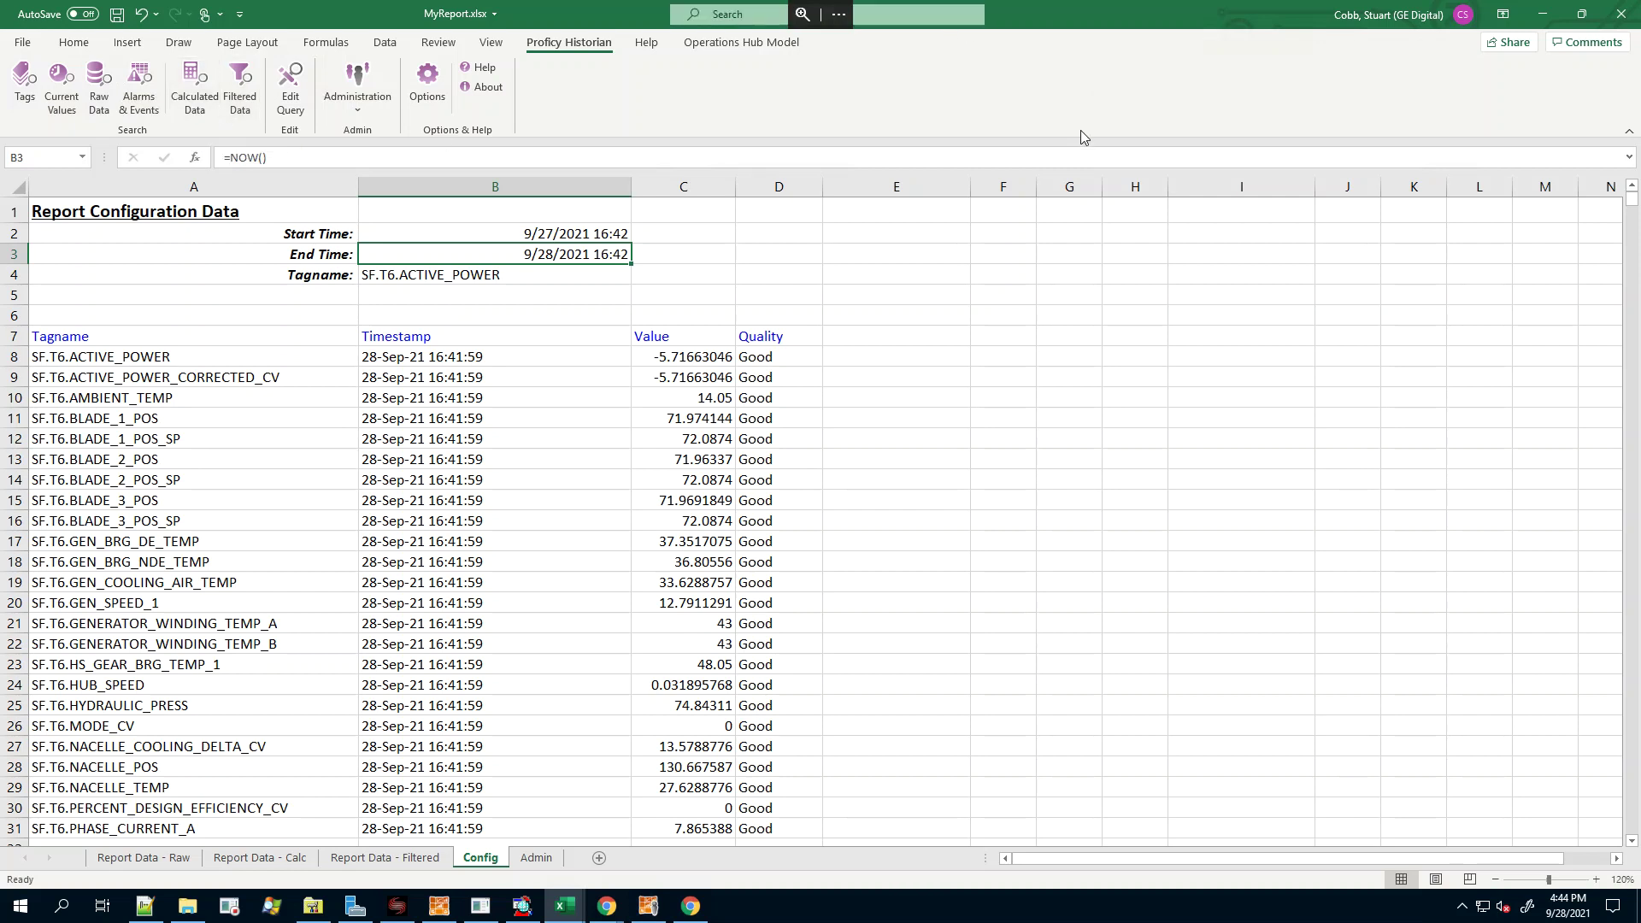
Close the blank browser window on the desktop and bring up Historian Daily Report Sample.xls in a maximized window
left_click(1542, 15)
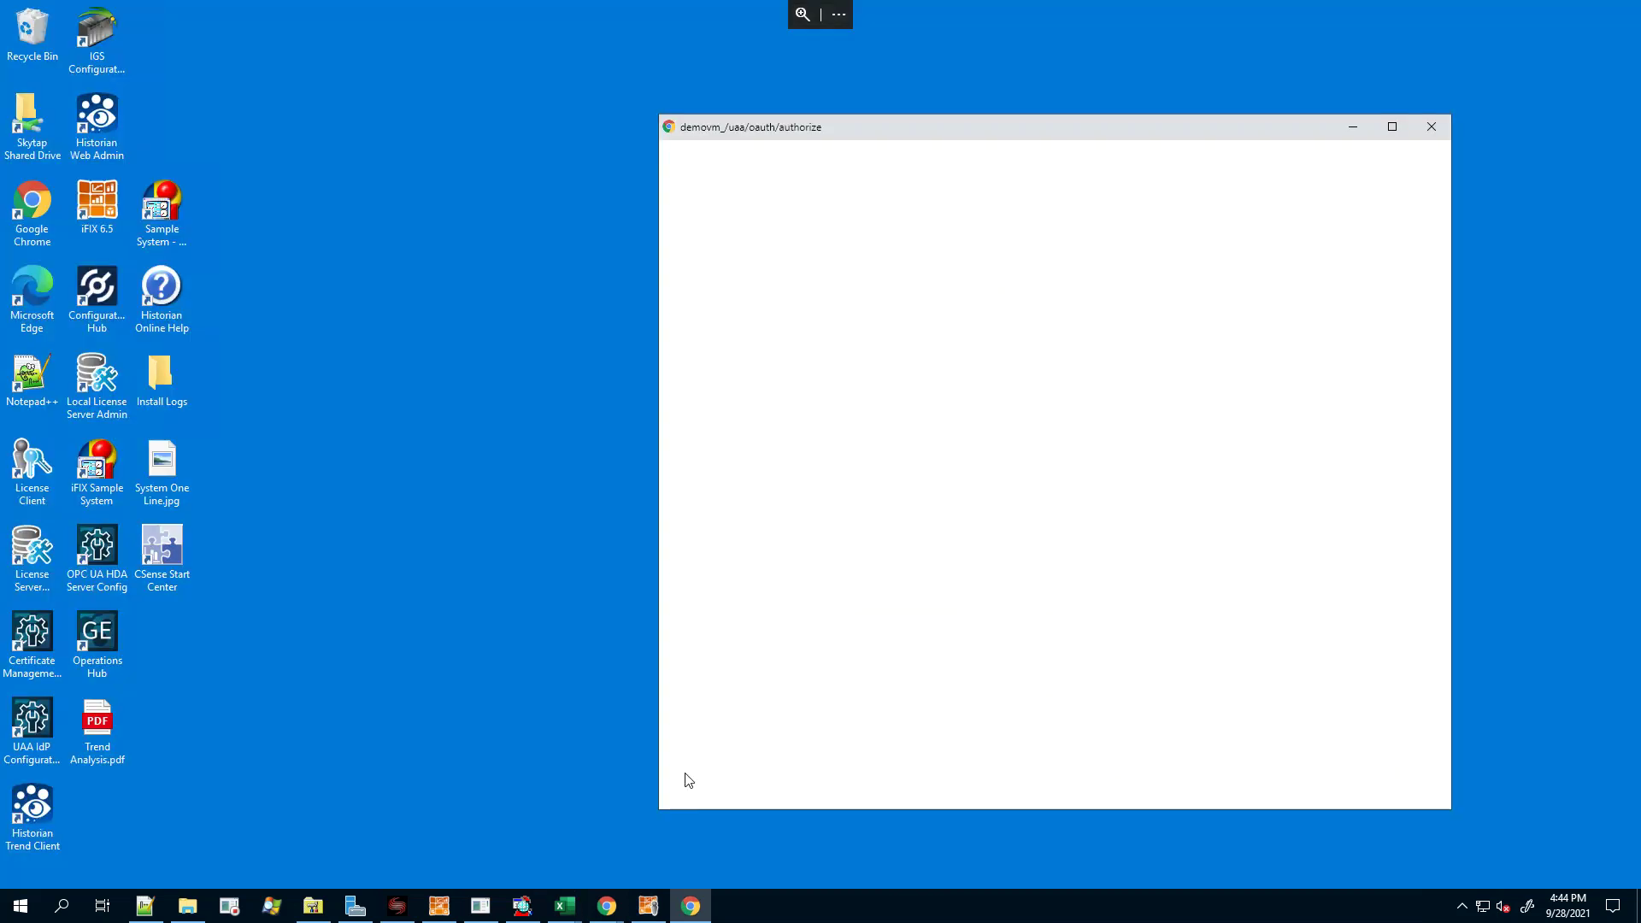
left_click(1431, 127)
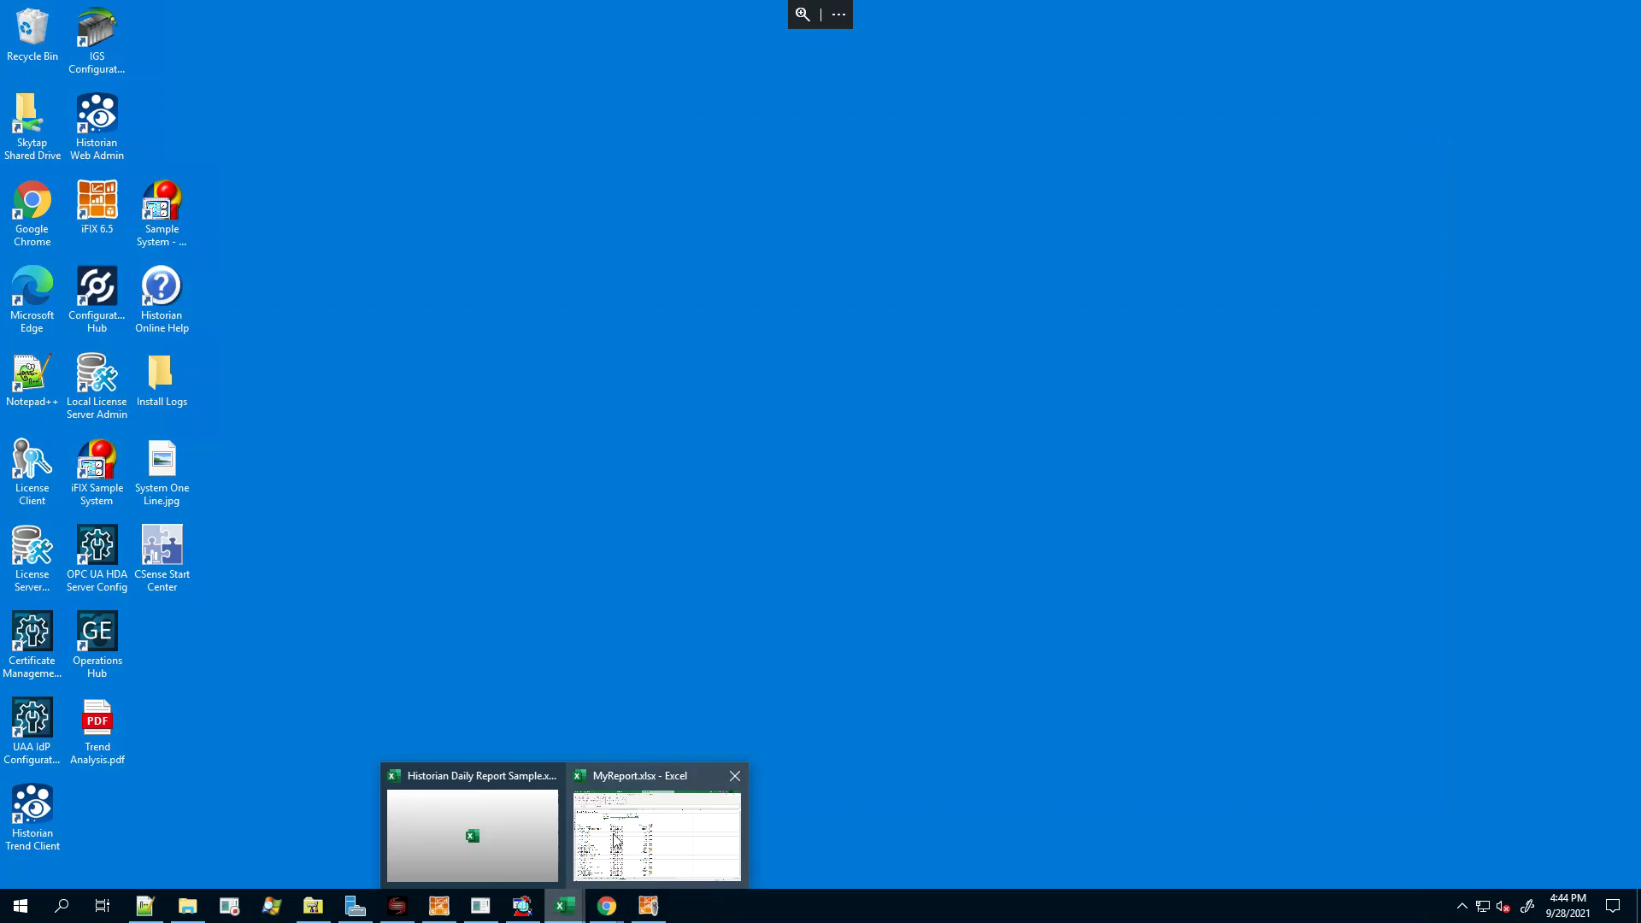
key("alt+Tab")
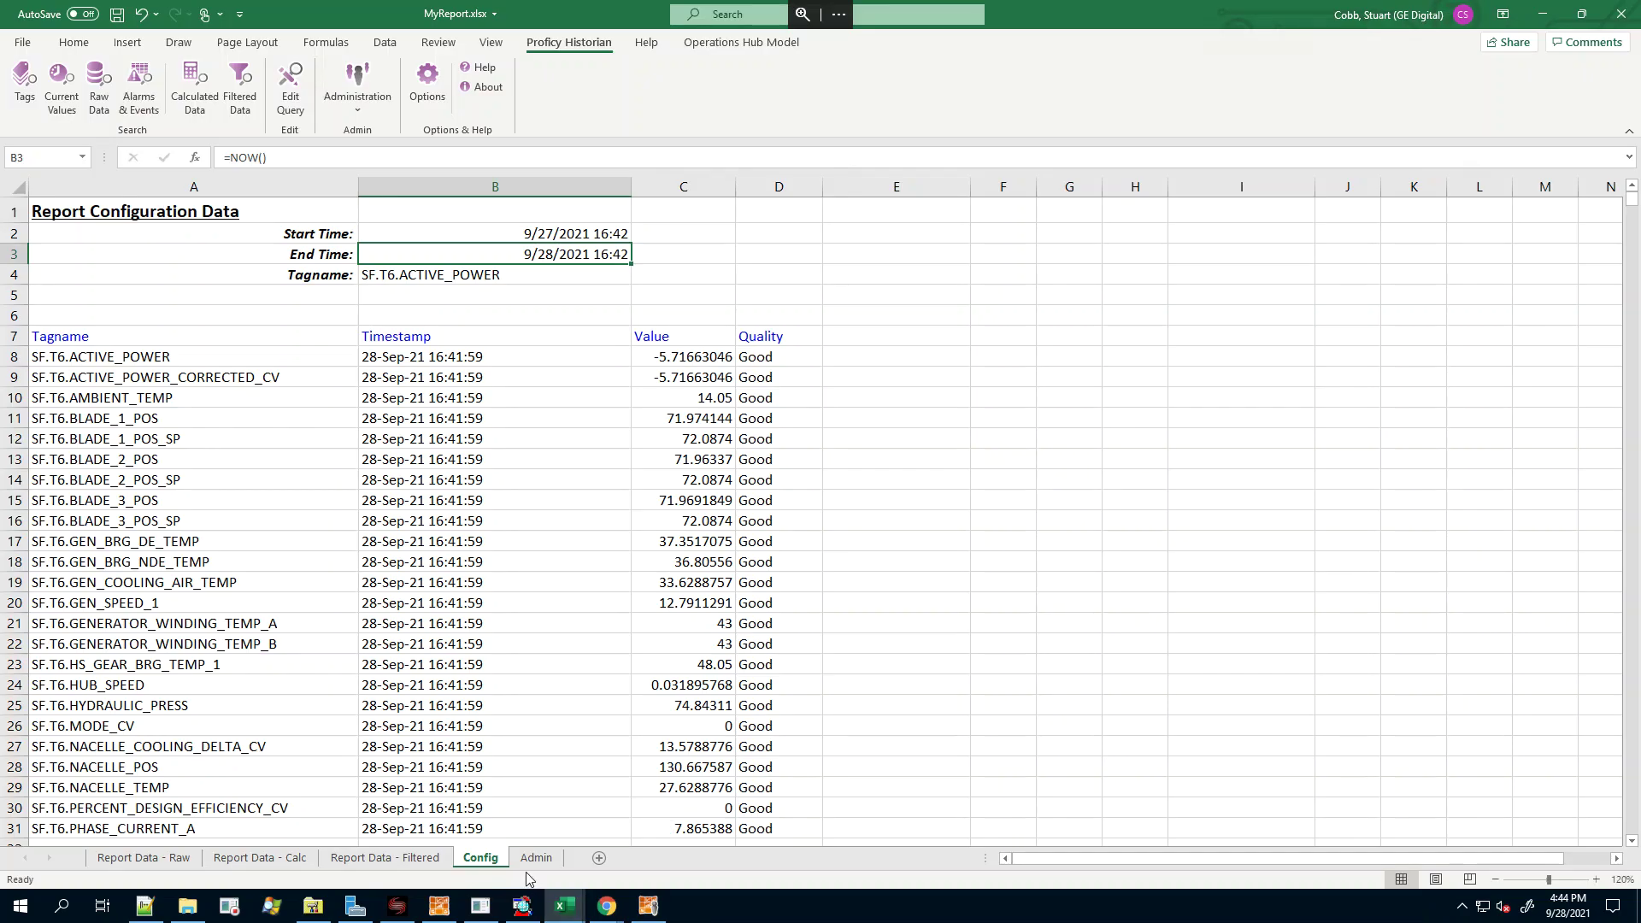
left_click(470, 833)
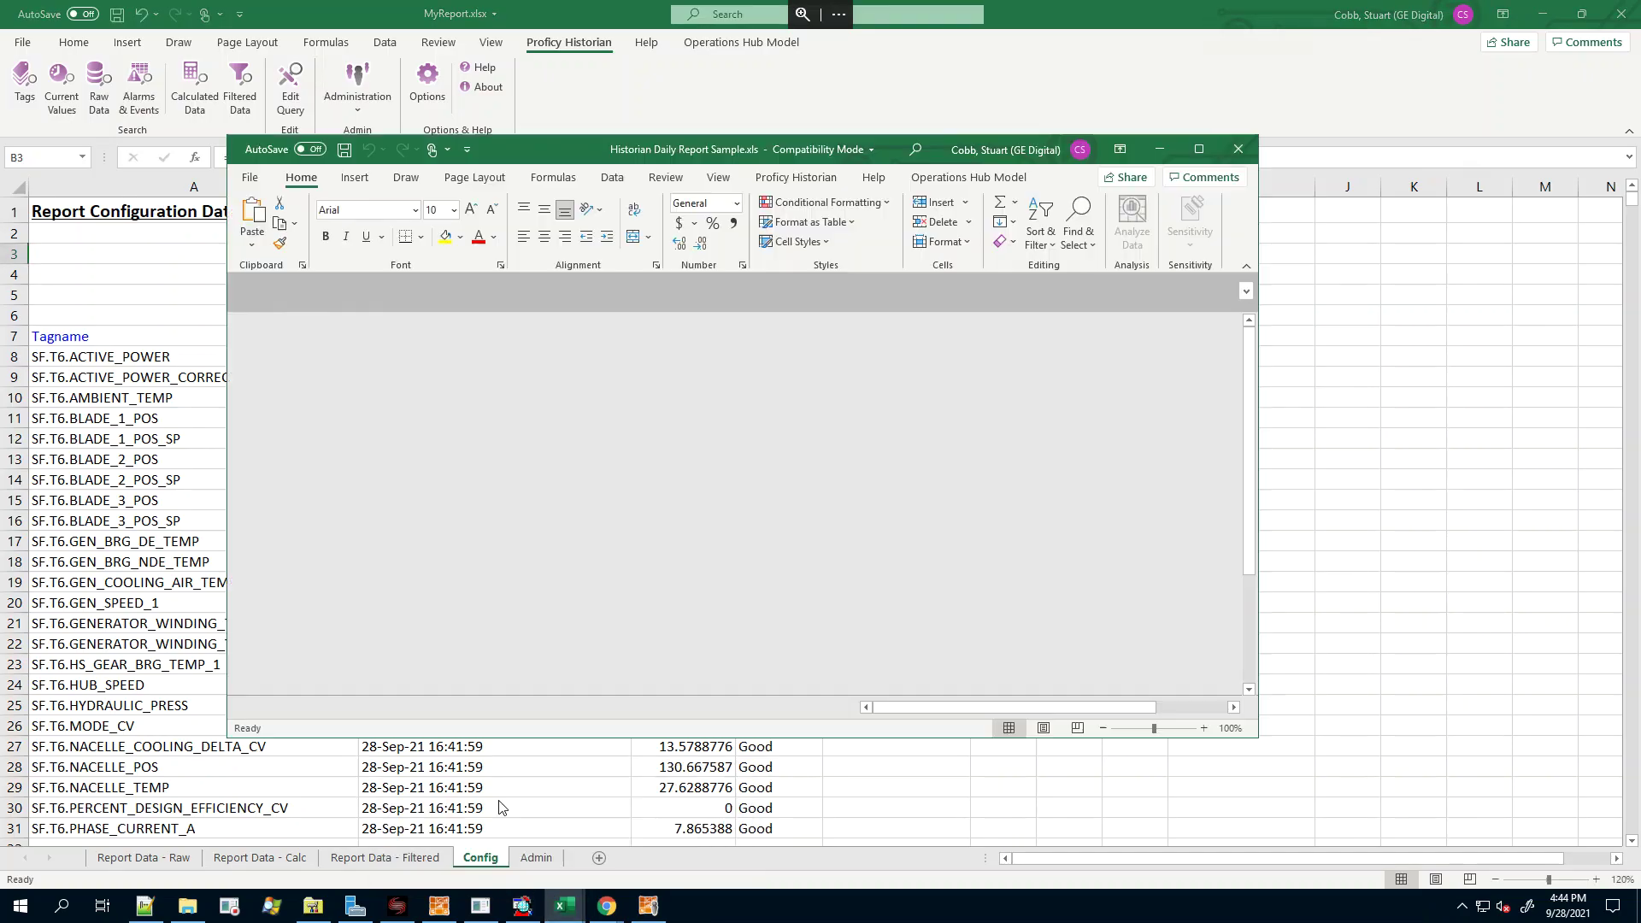
left_click(1198, 149)
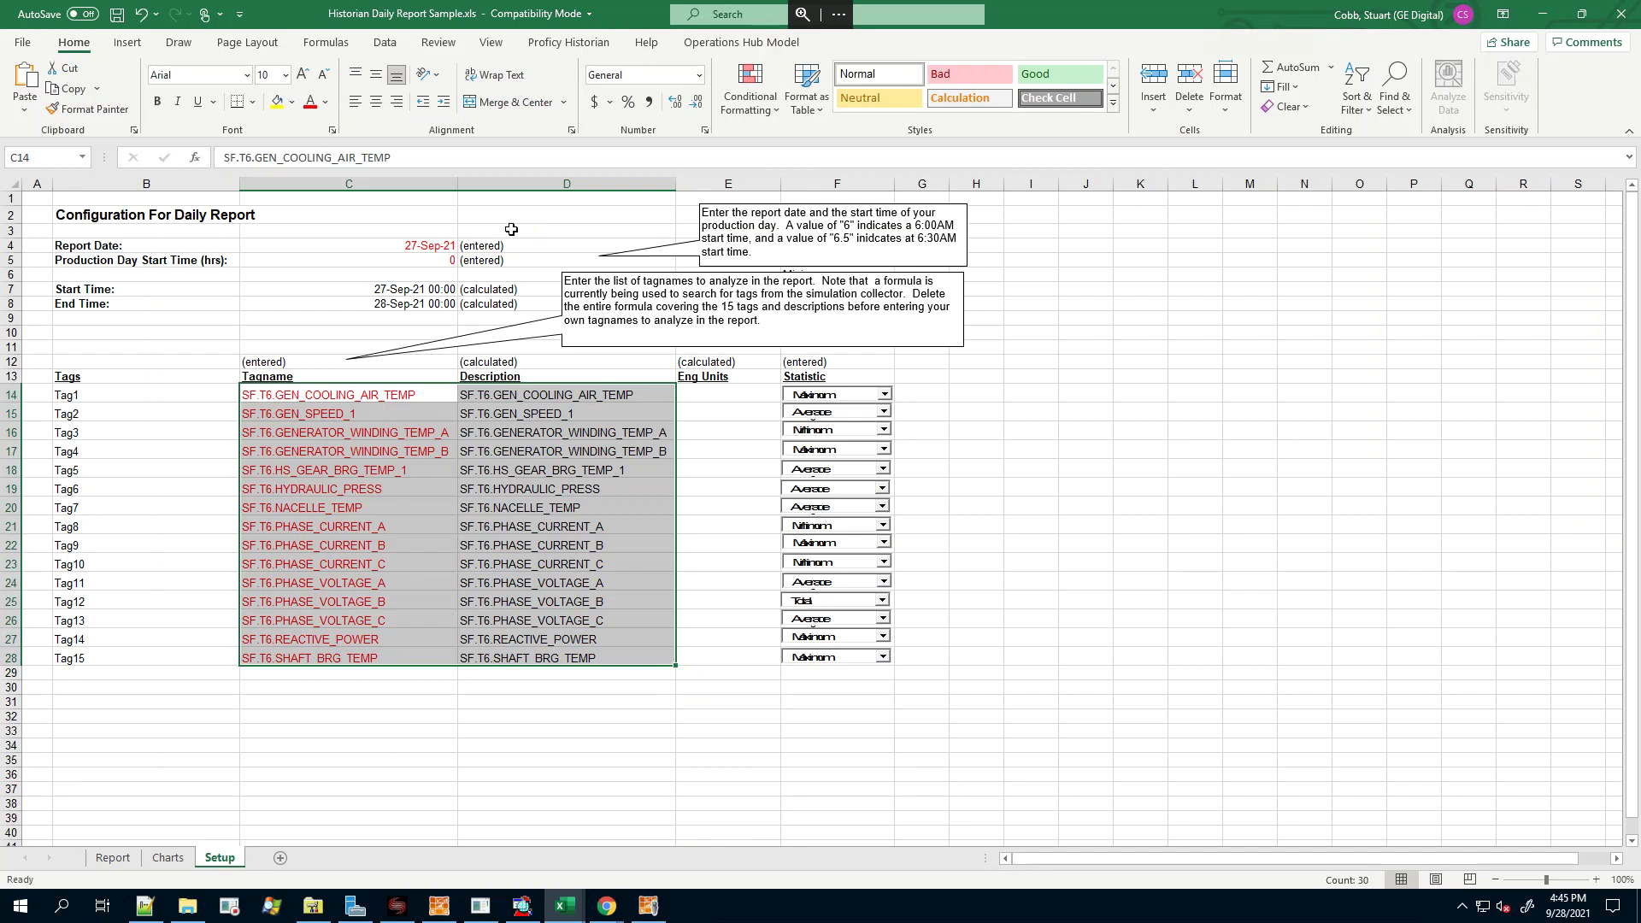
Examine the Setup sheet's tag names, statistic choices and date formulas, and view the resulting daily table on the Report sheet
left_click(386, 395)
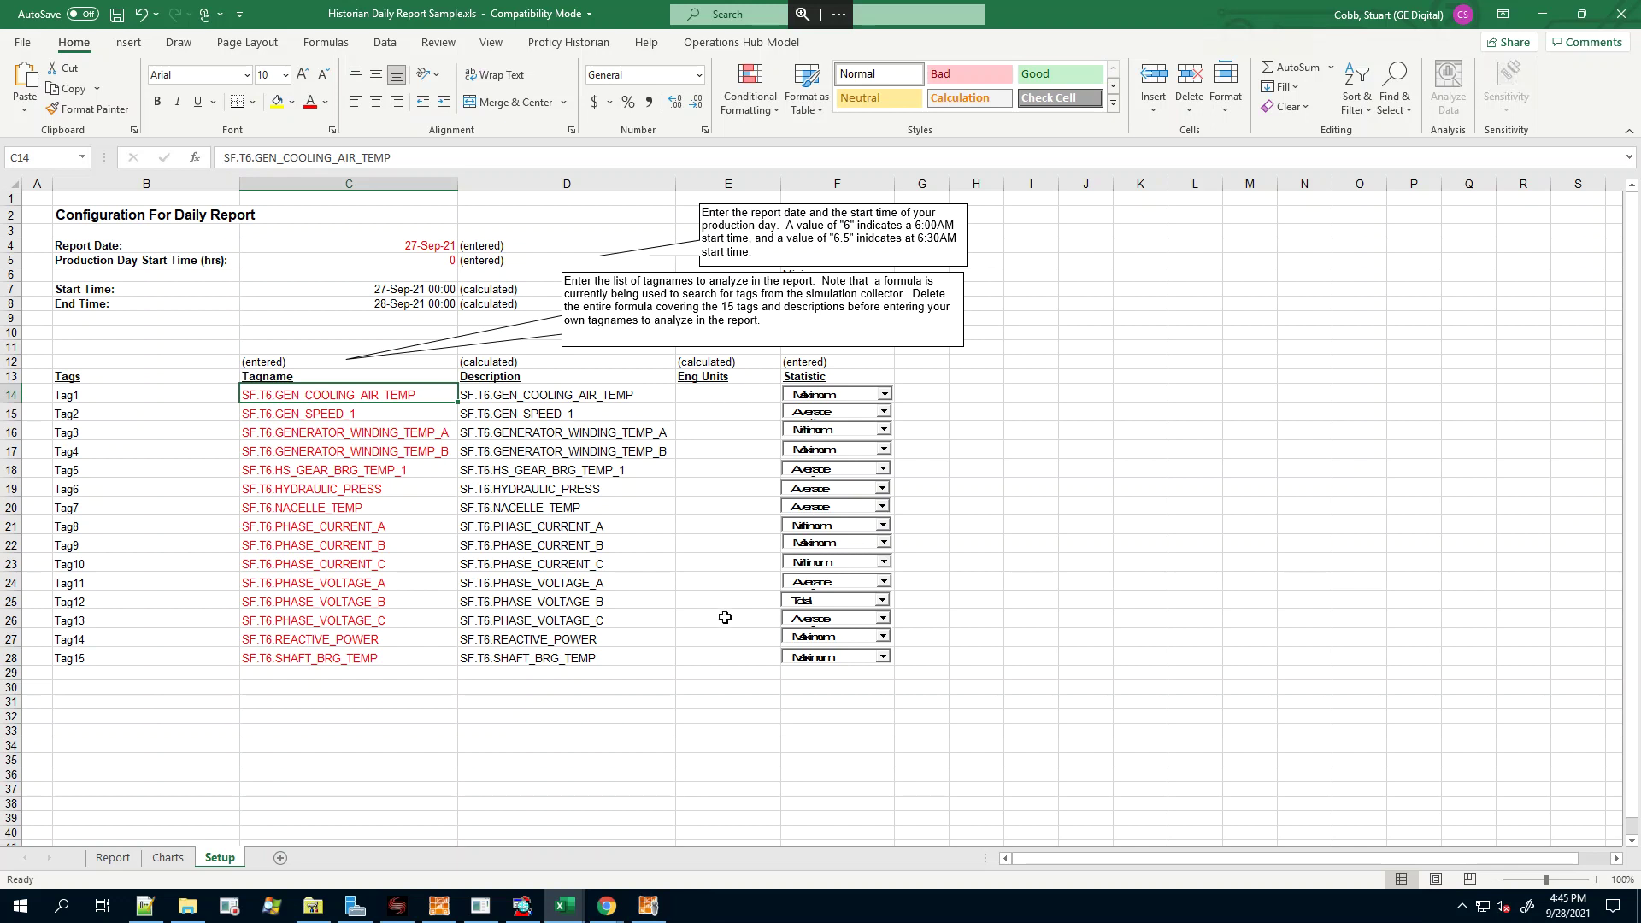
left_click(886, 394)
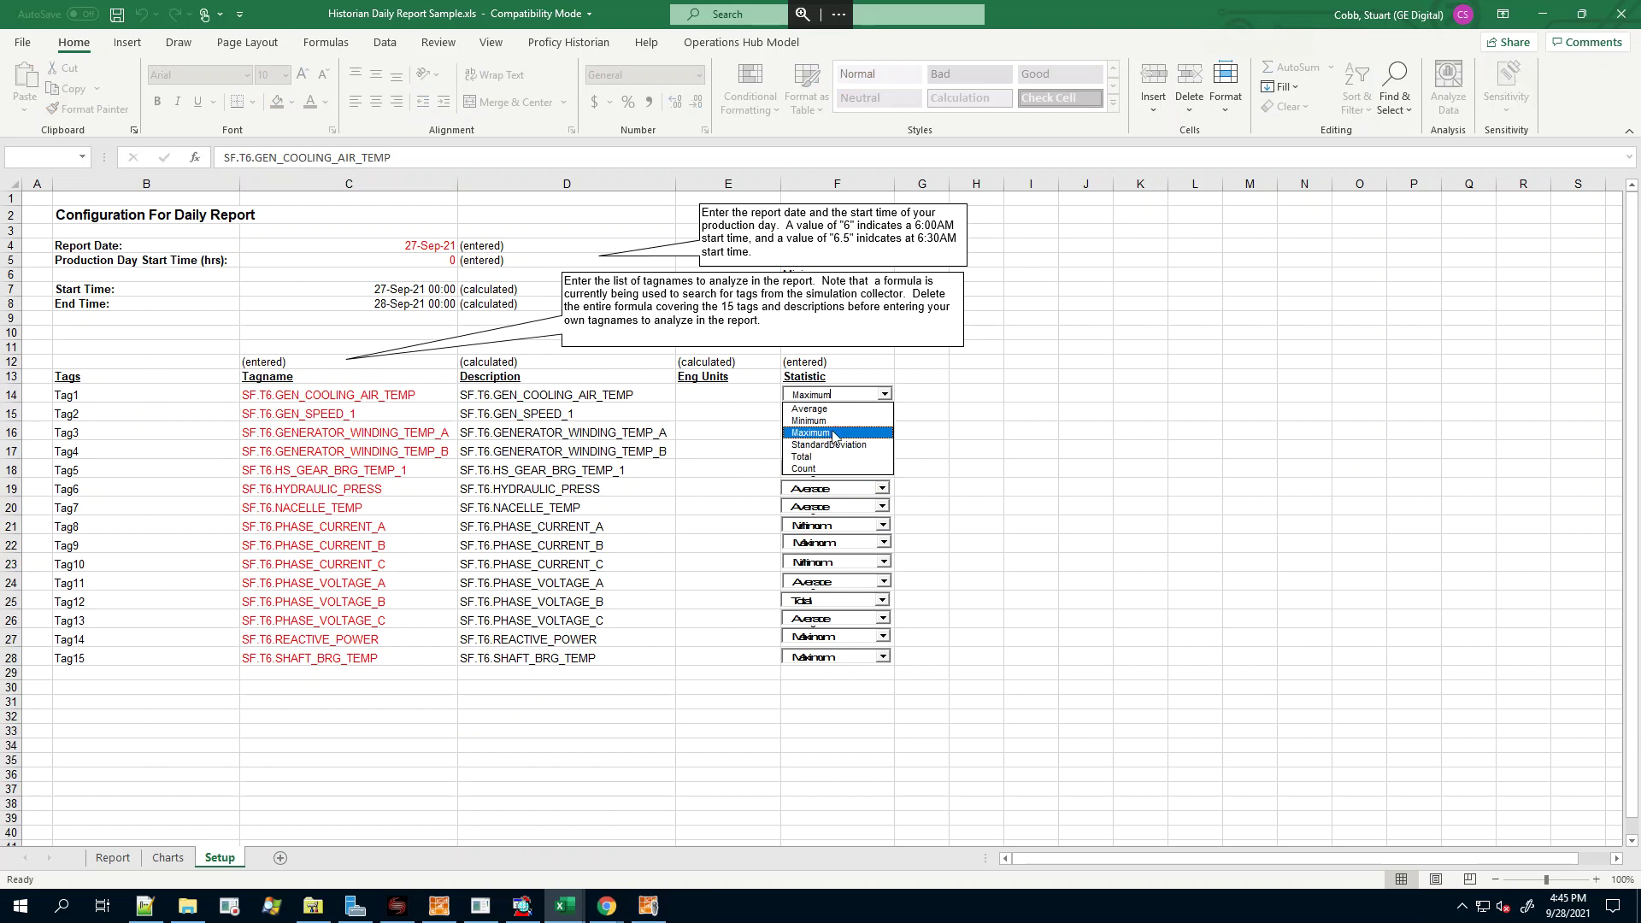
left_click(880, 392)
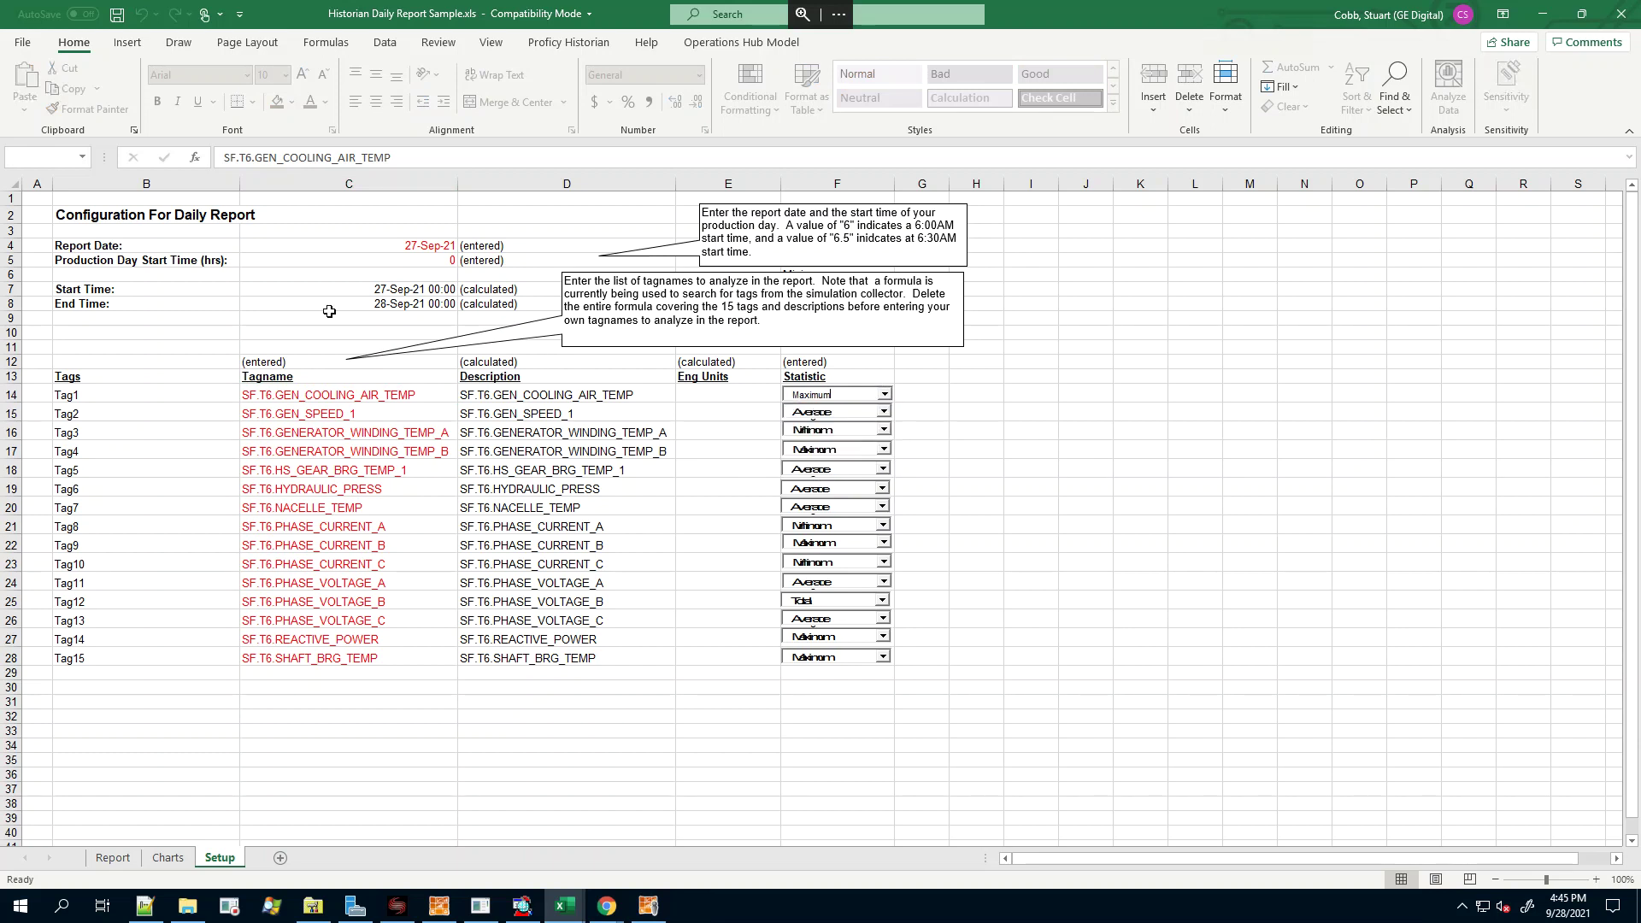
left_click(395, 291)
left_click(388, 304)
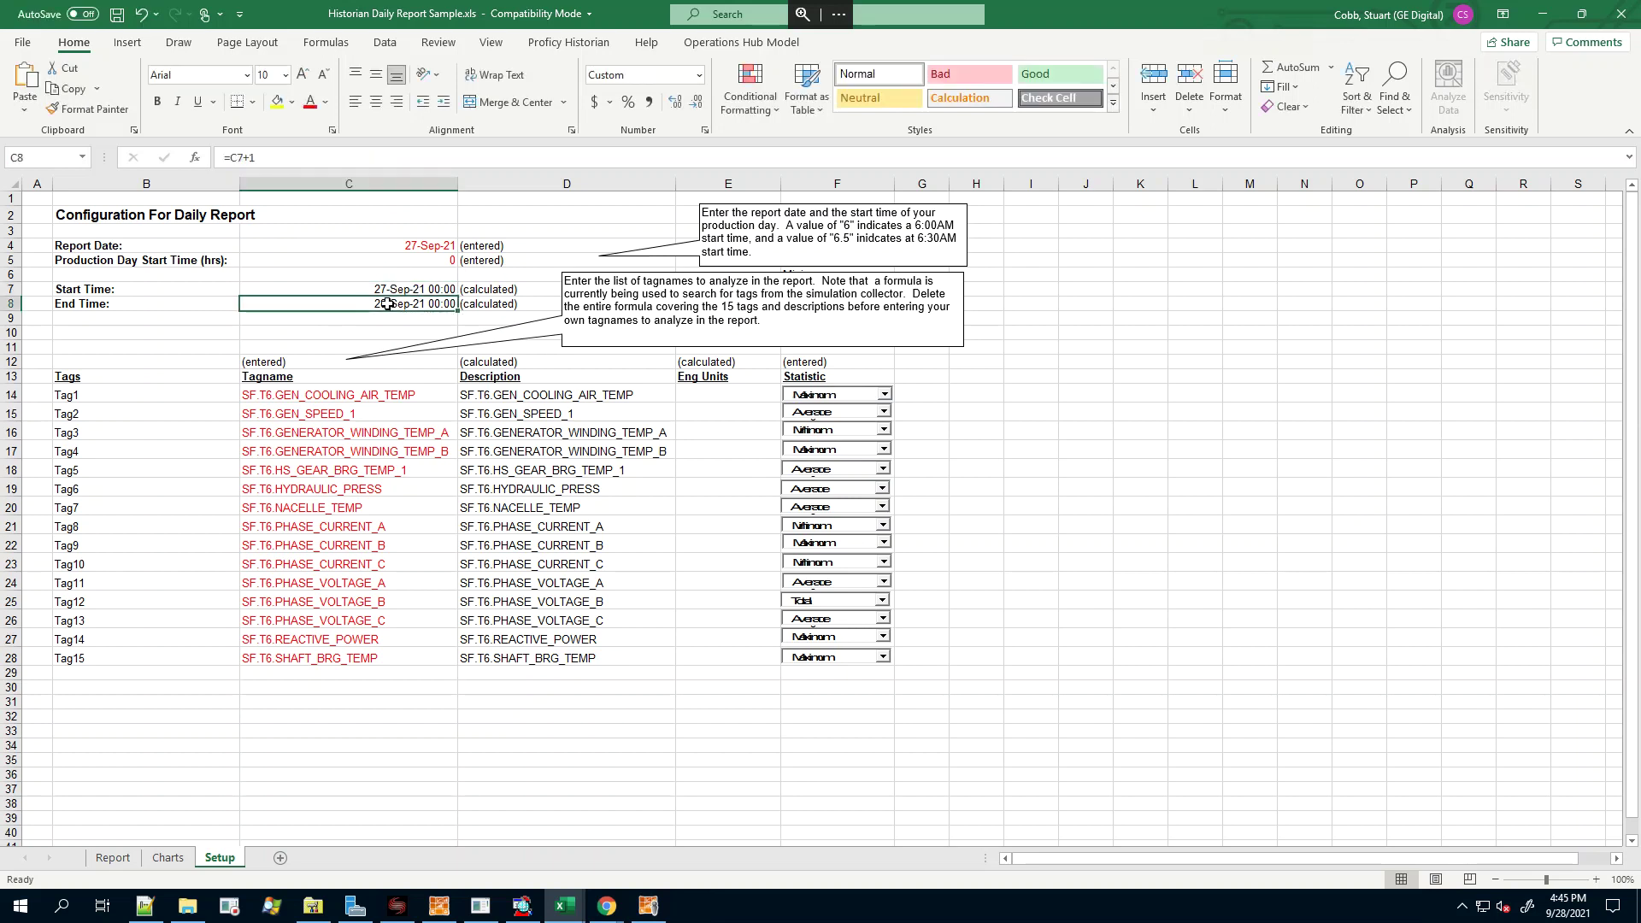
left_click(435, 250)
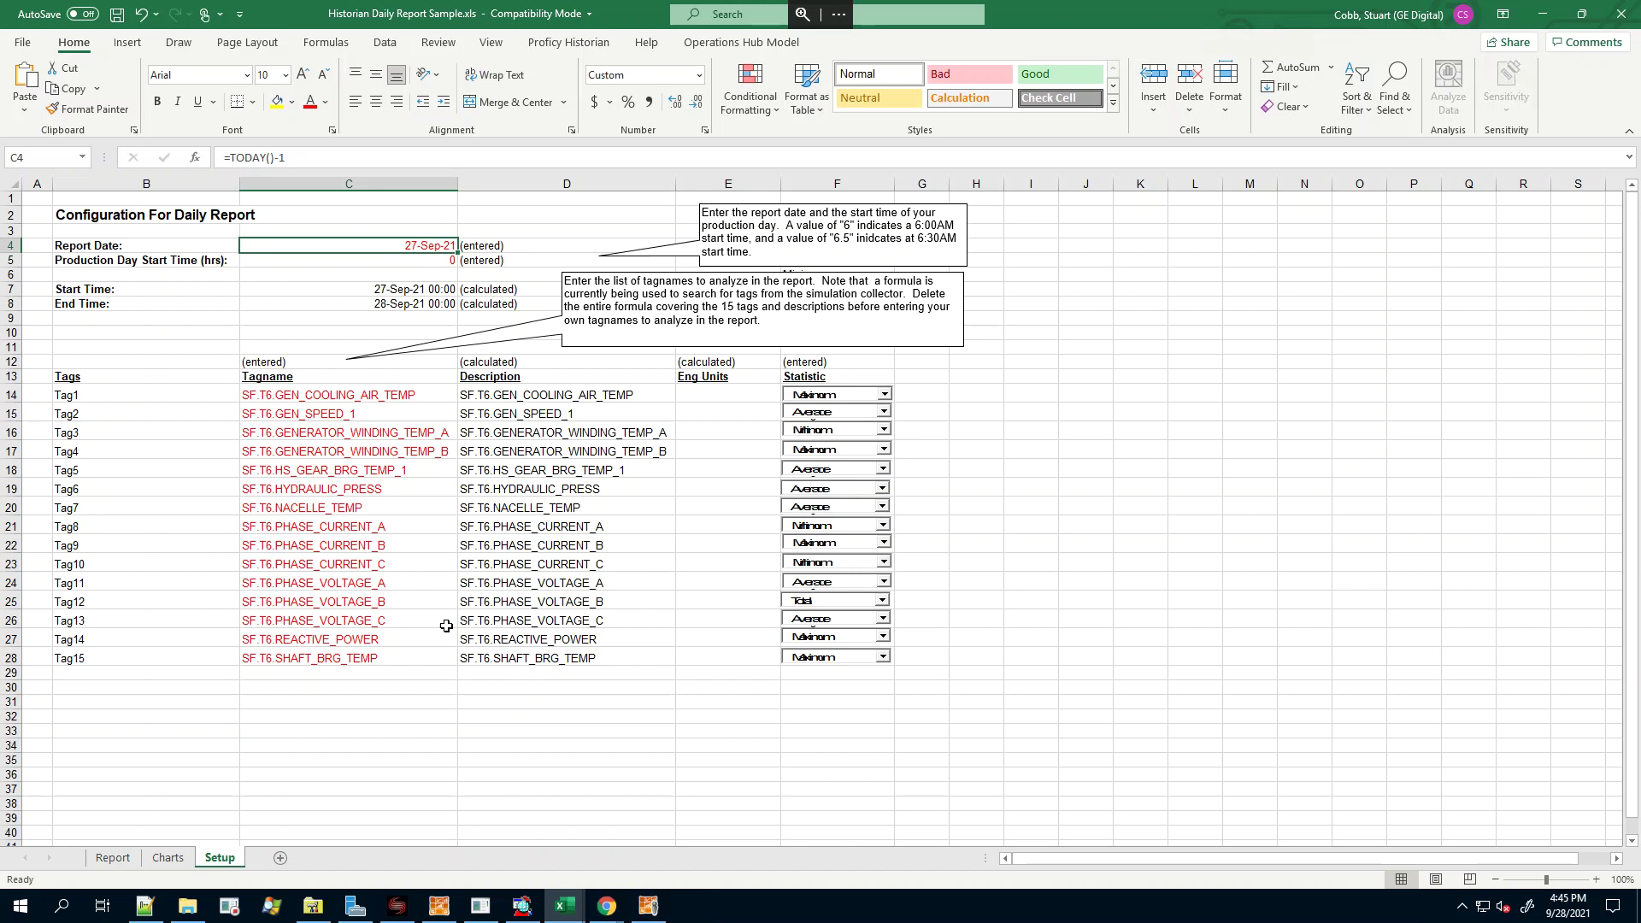
left_click(112, 857)
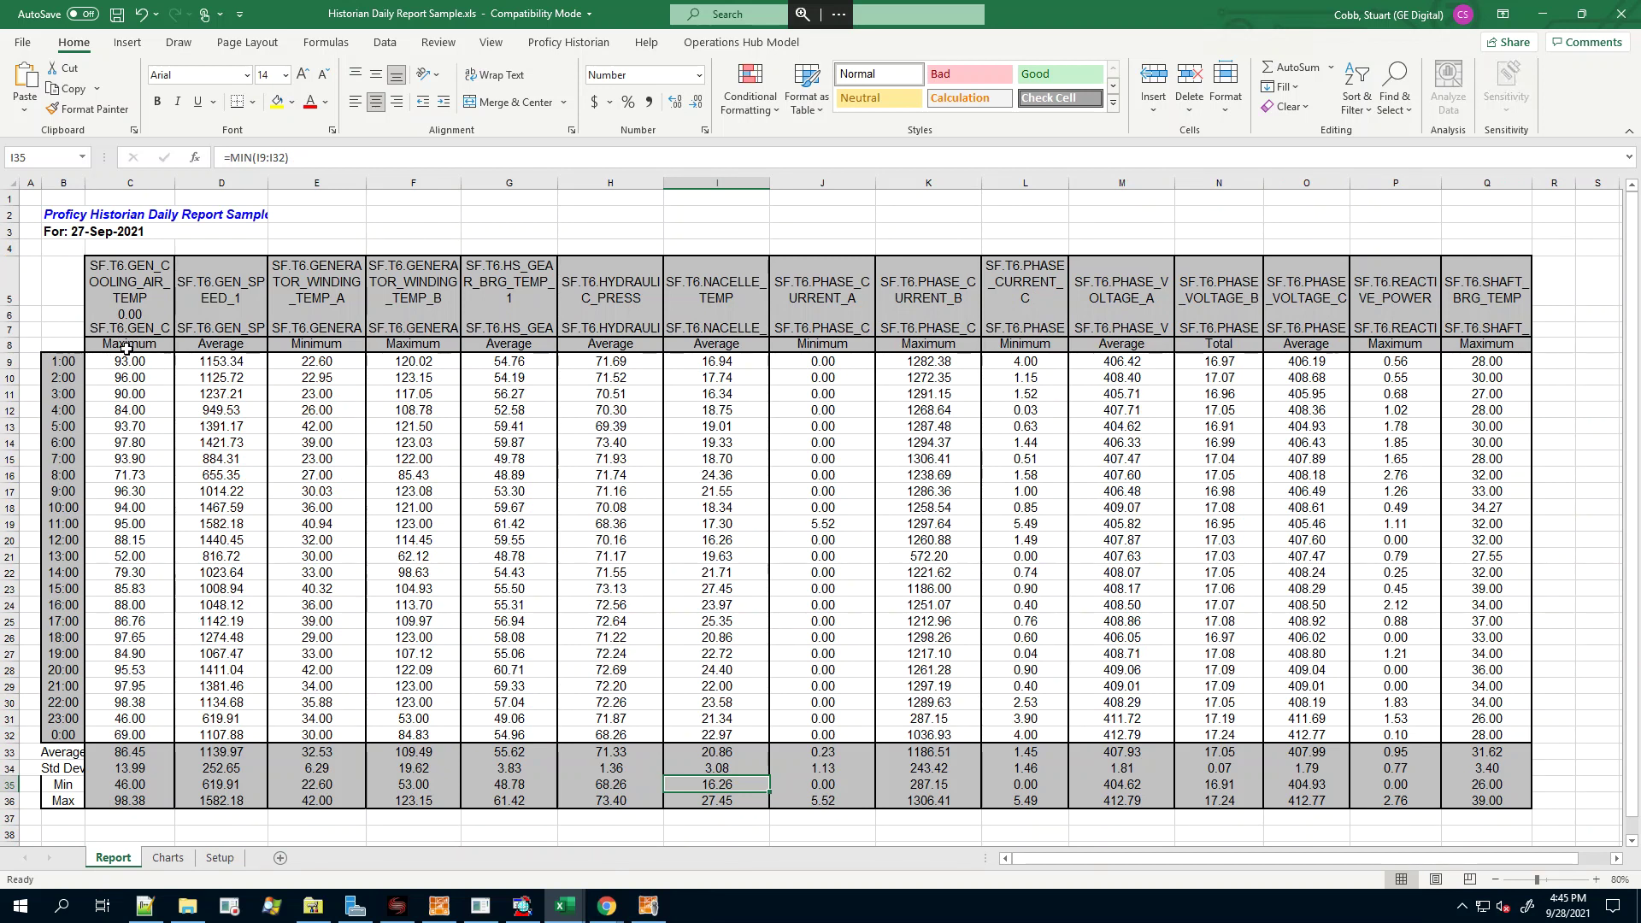
Inspect the formulas behind the statistic headings in cells C8, D8 and E8 of the Report sheet
left_click(127, 342)
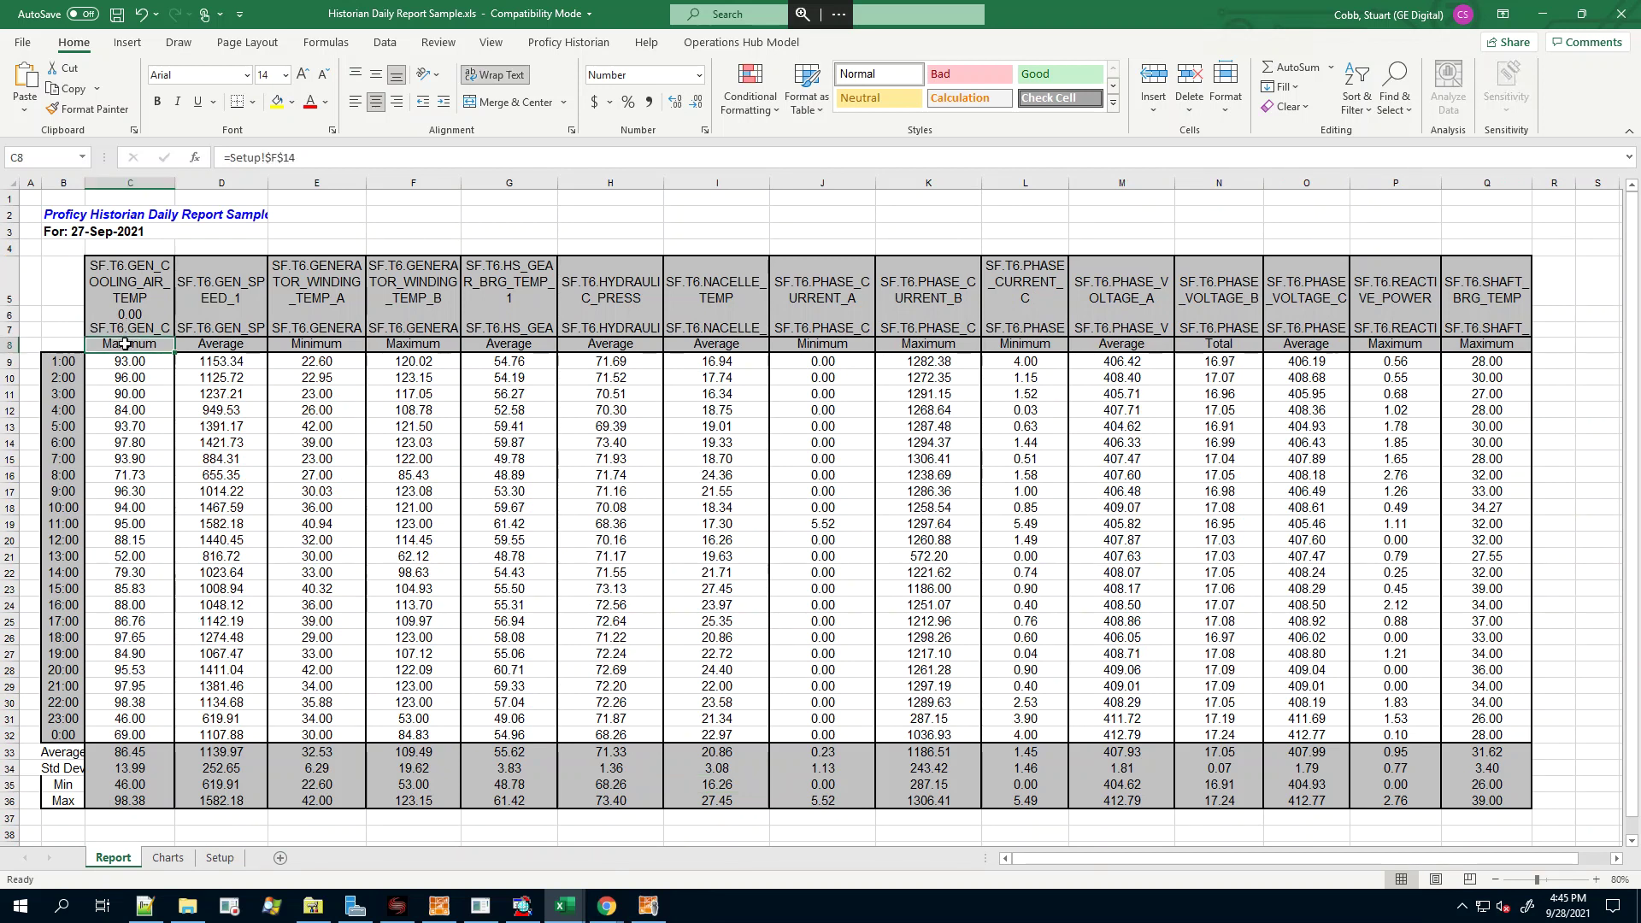
left_click(241, 344)
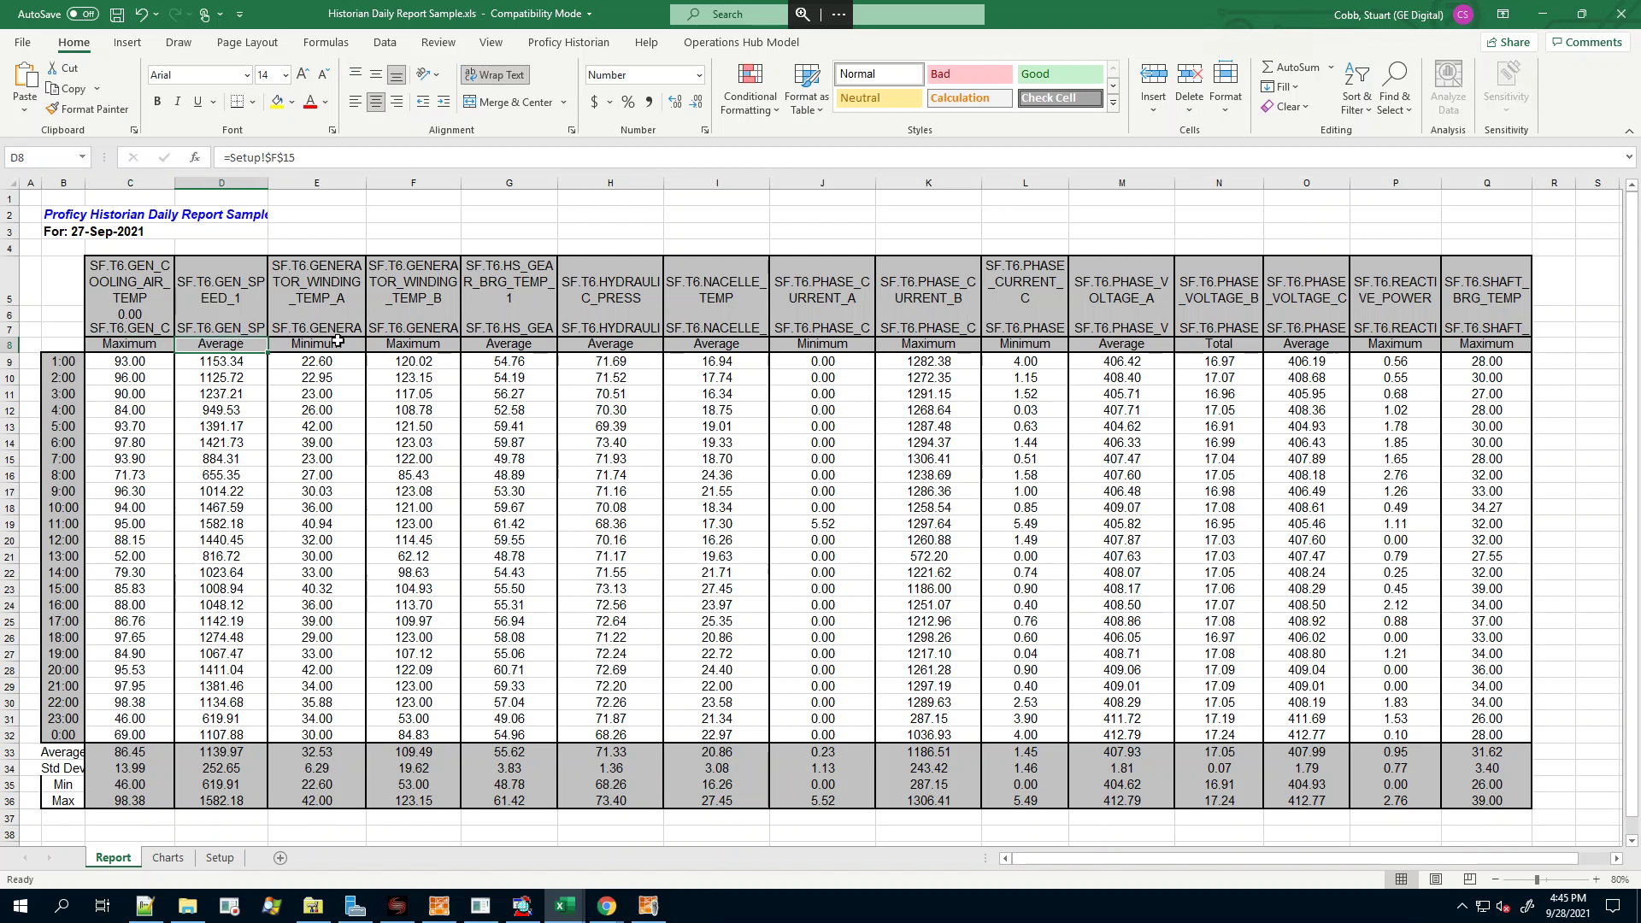
left_click(337, 344)
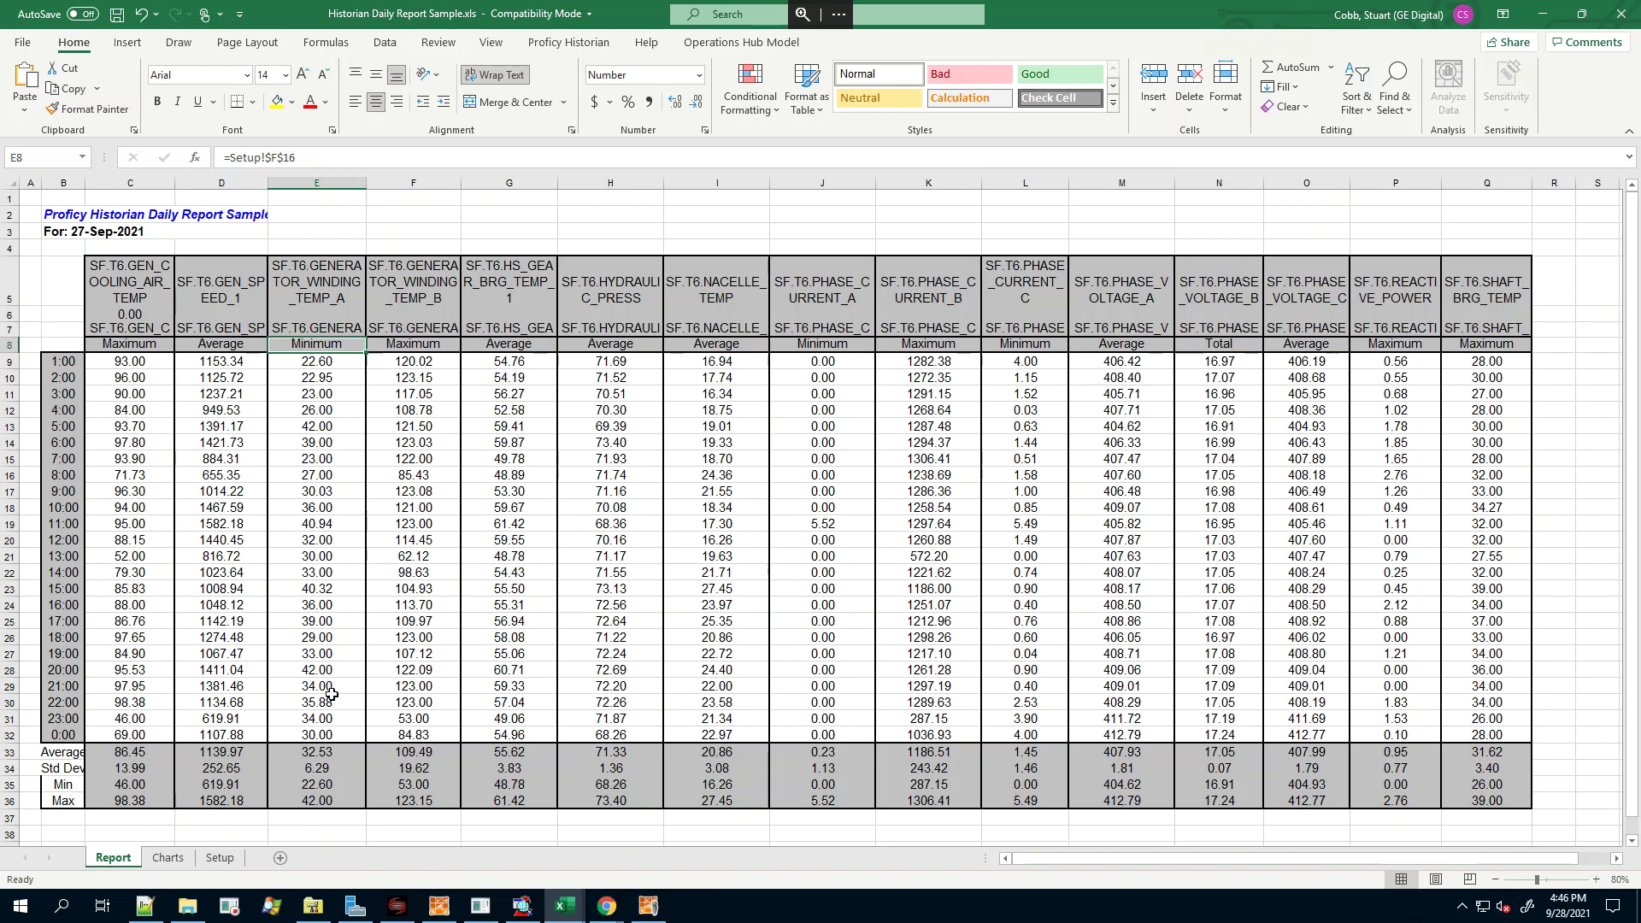
View the Charts sheet and look over the trend charts for all the tags
left_click(168, 859)
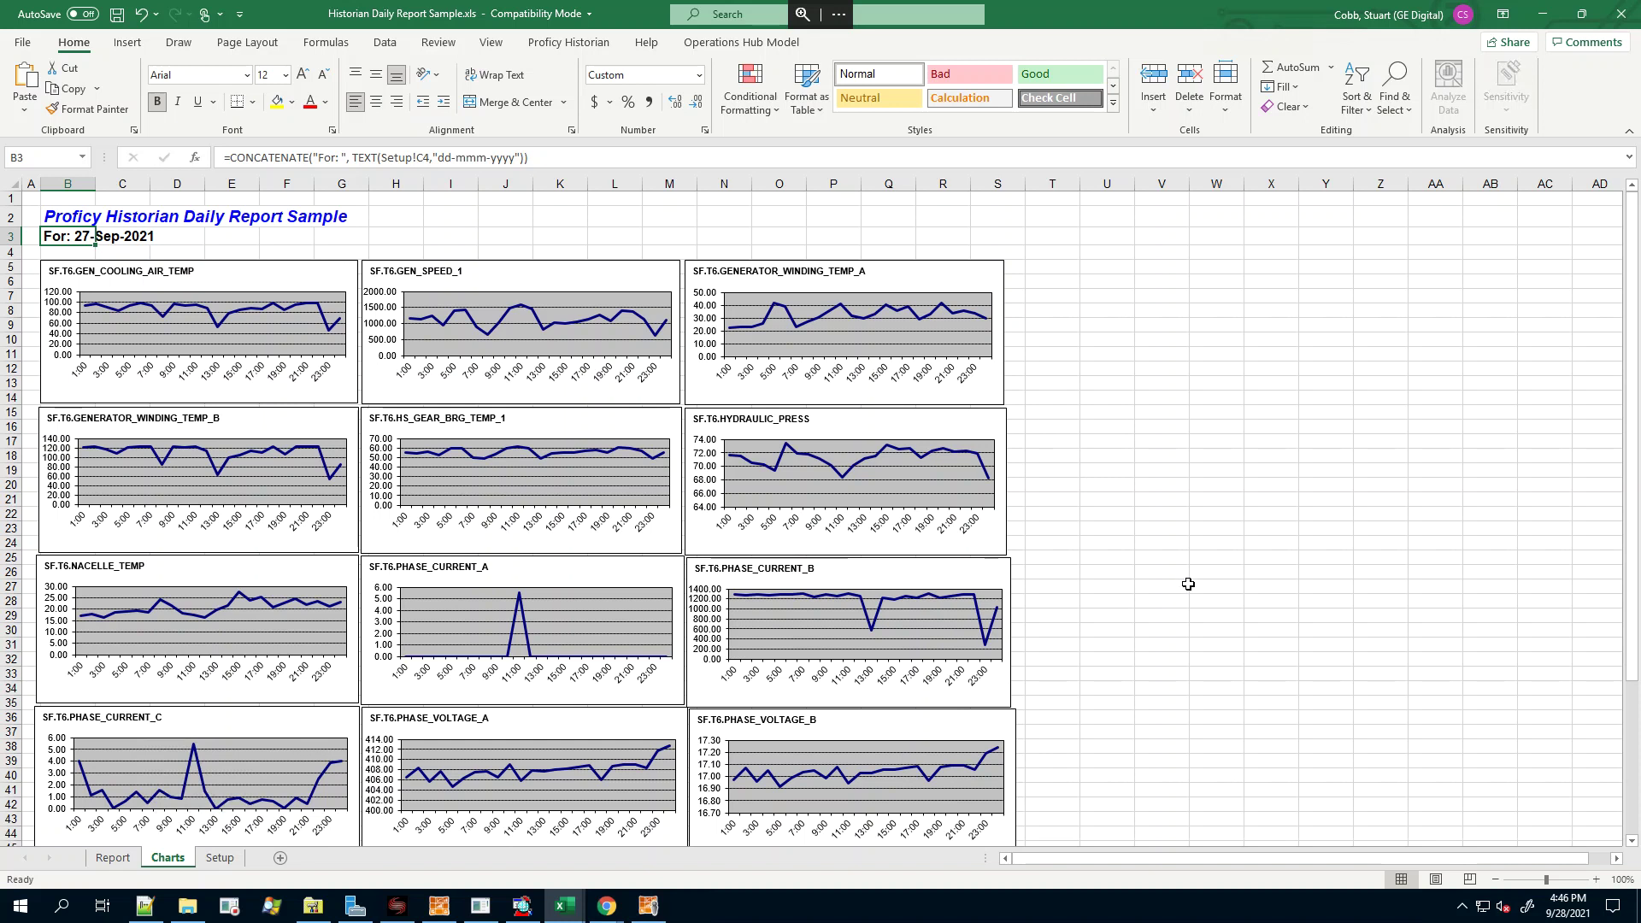
scroll(1188, 583, "down", 1)
scroll(1192, 597, "down", 3)
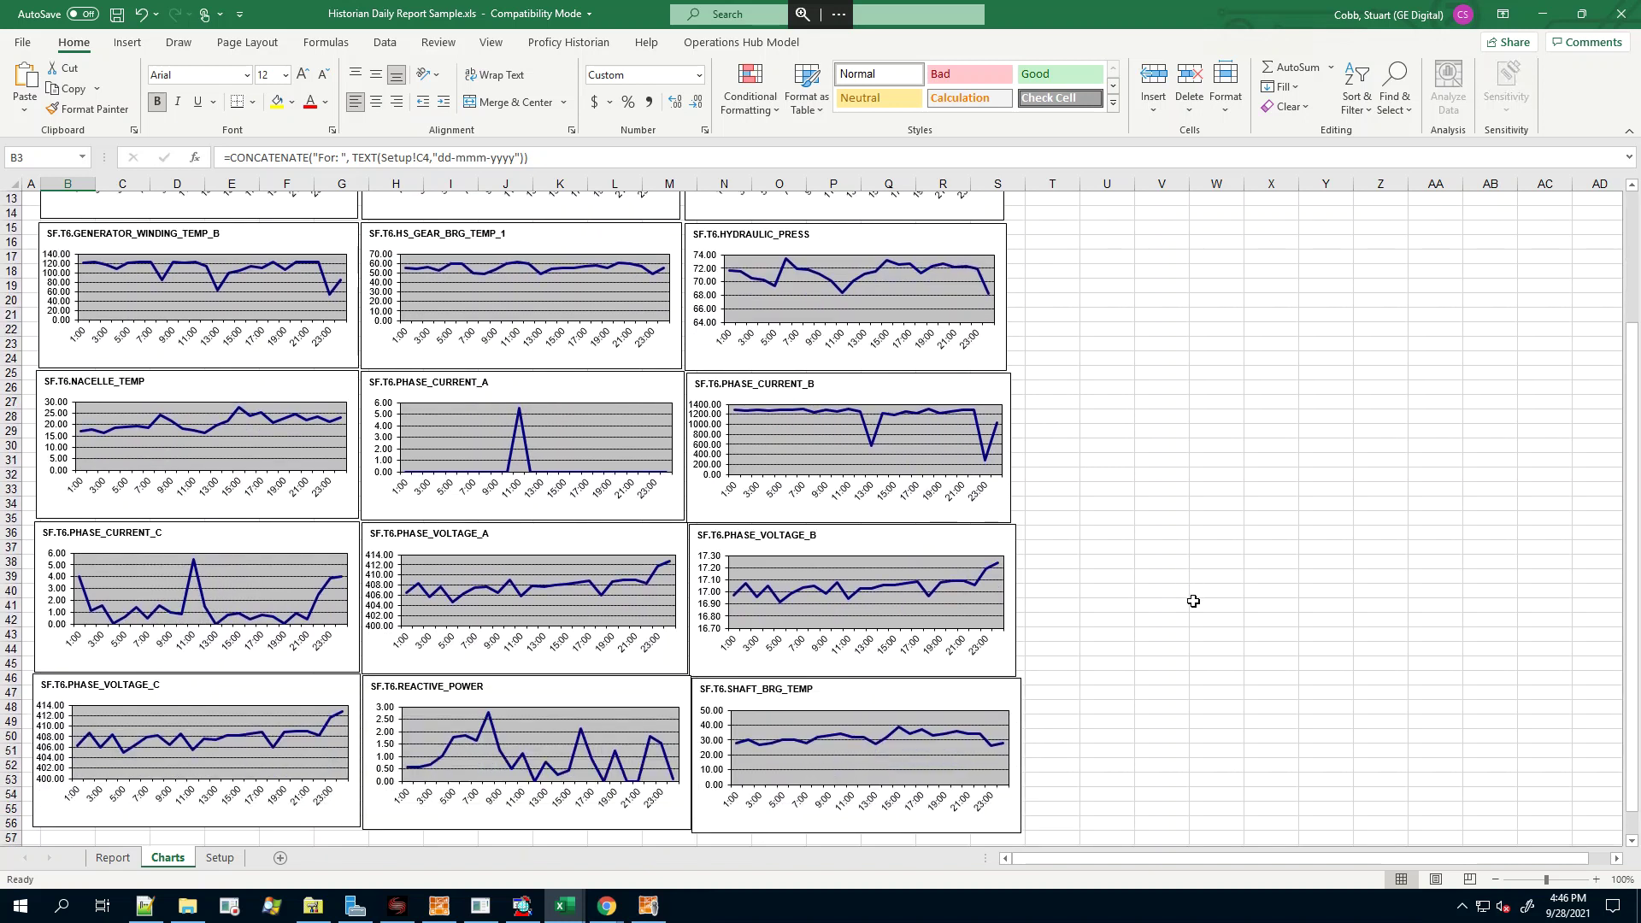
scroll(1185, 625, "up", 4)
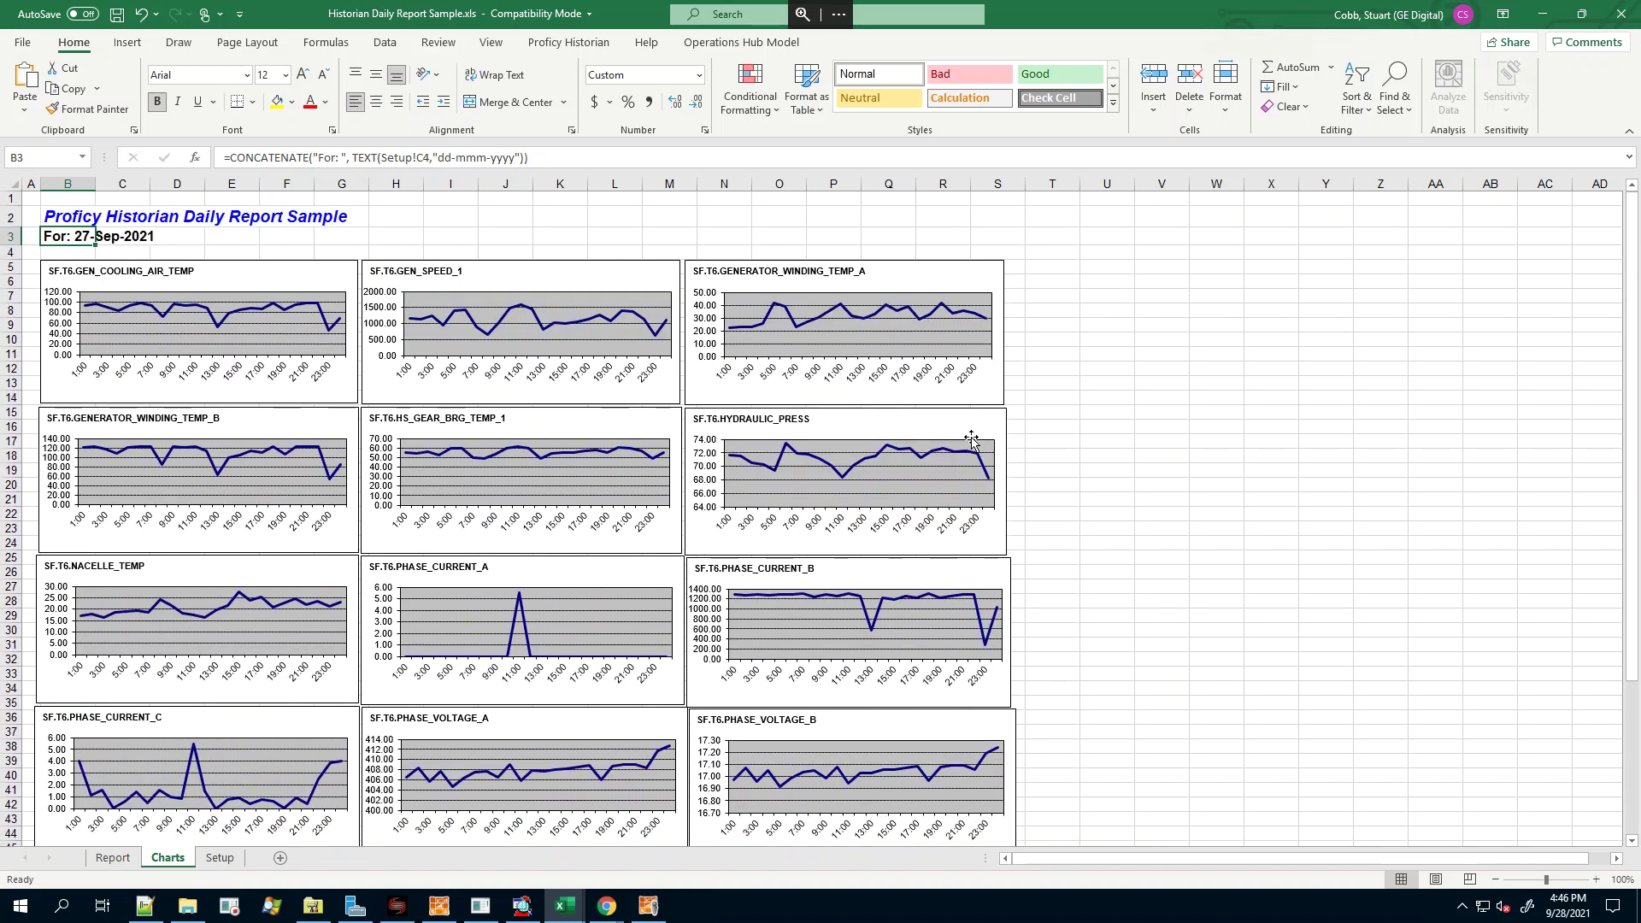